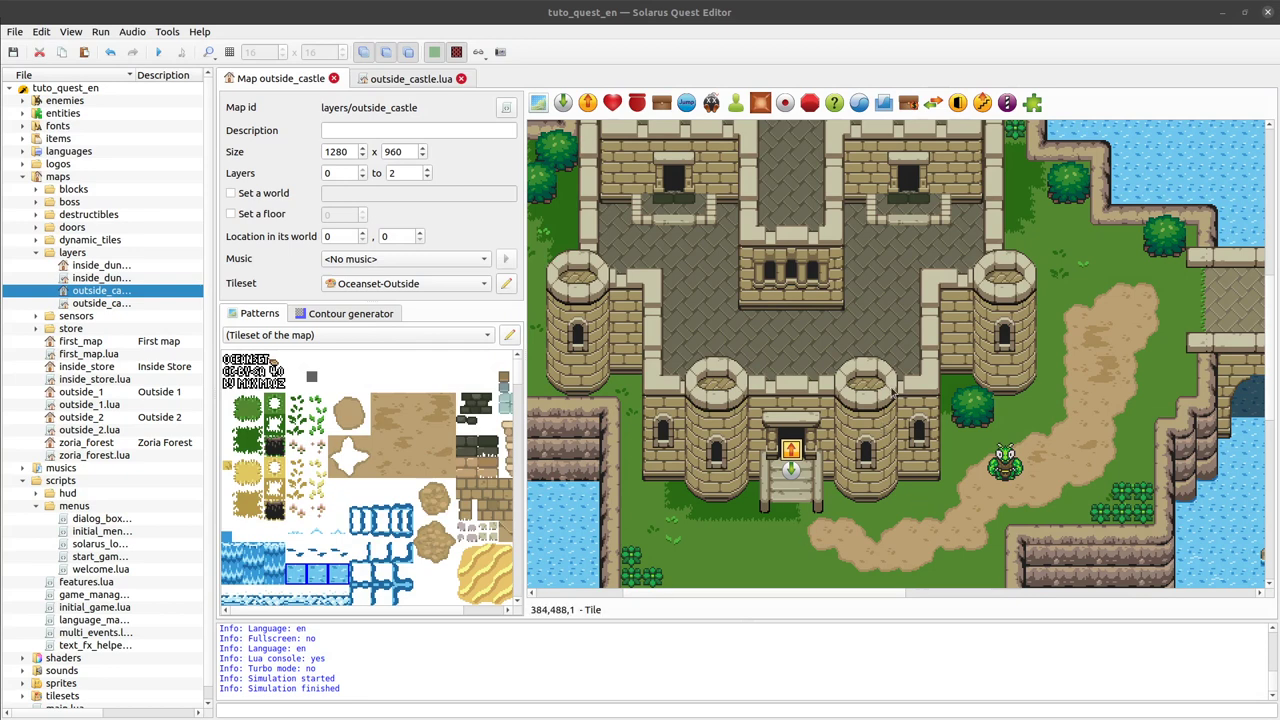
# Launch the quest to test the outside_castle map.
pyautogui.scroll(-1, 1160, 326)
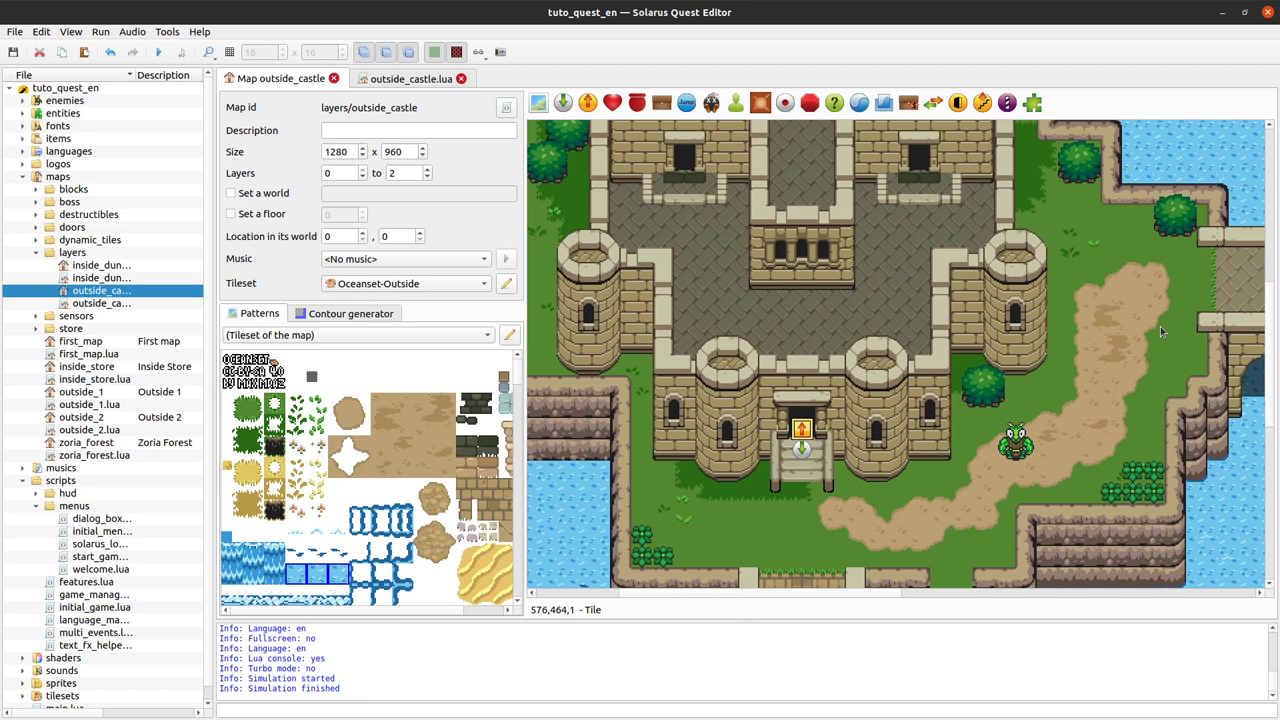
pyautogui.scroll(-1, 1089, 426)
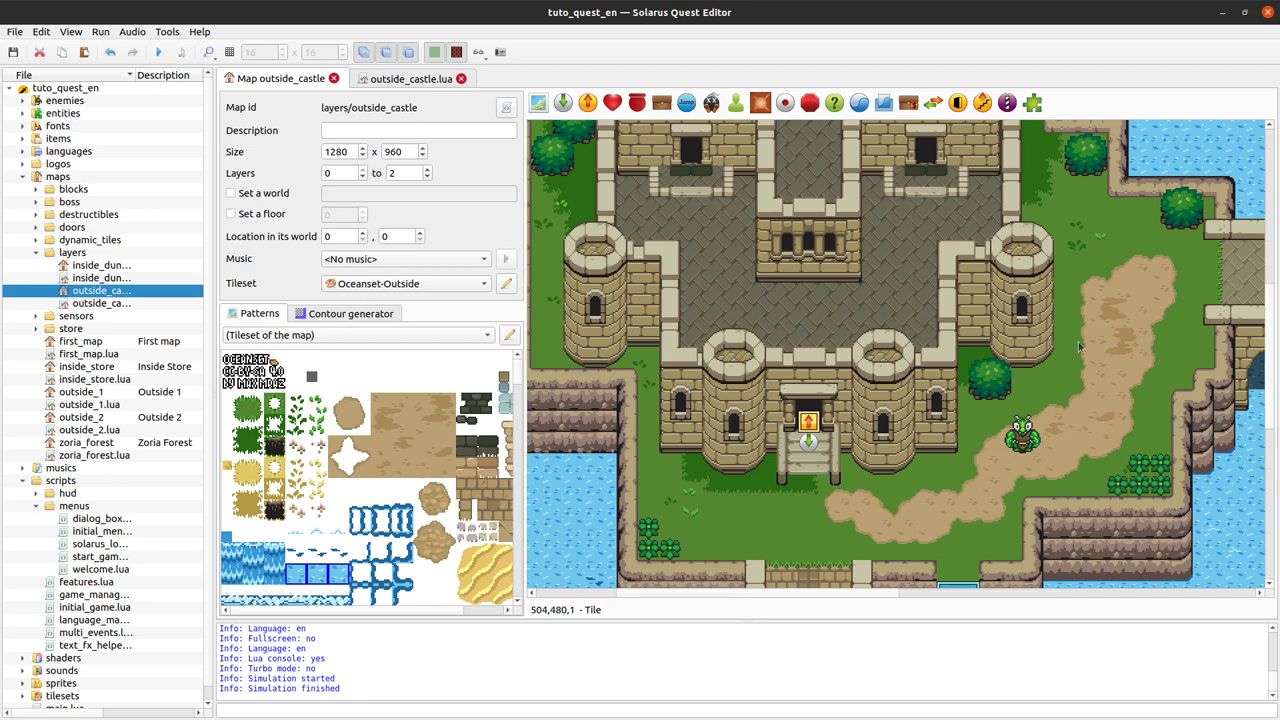
pyautogui.click(158, 52)
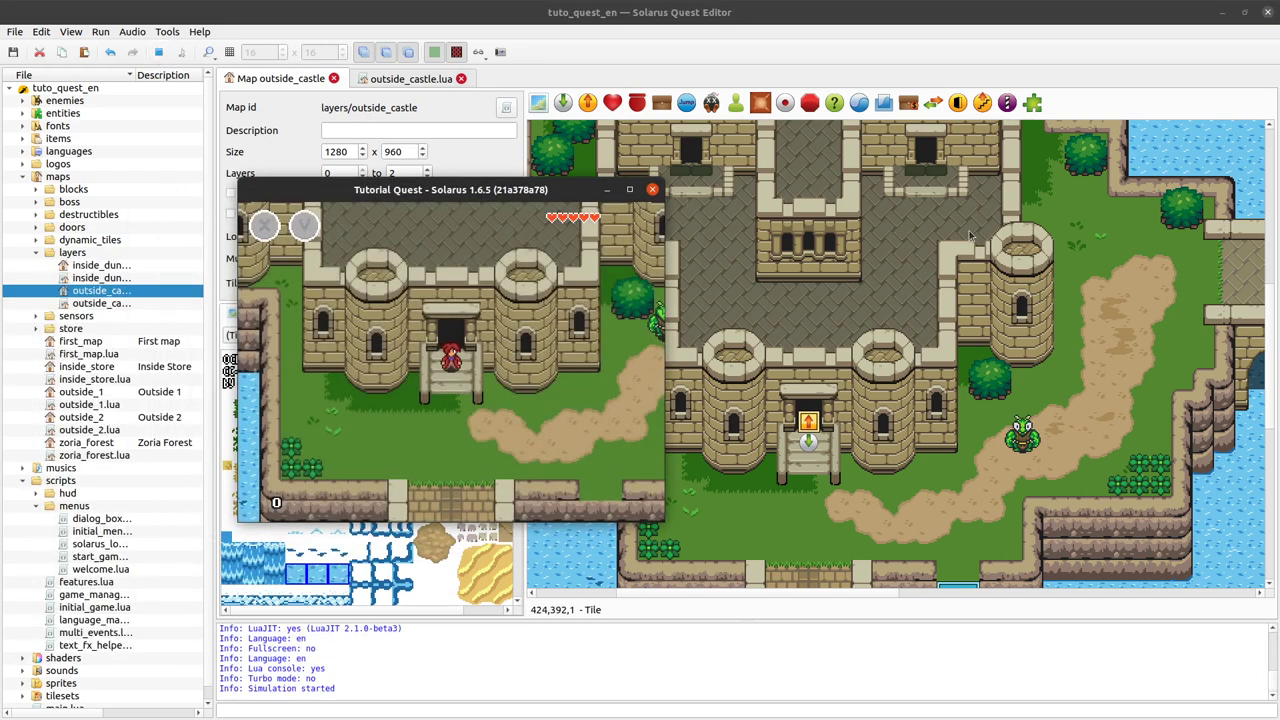
# Walk the hero out of the castle and around its paths and entrance stairs.
pyautogui.press('Down')
pyautogui.press('Right')
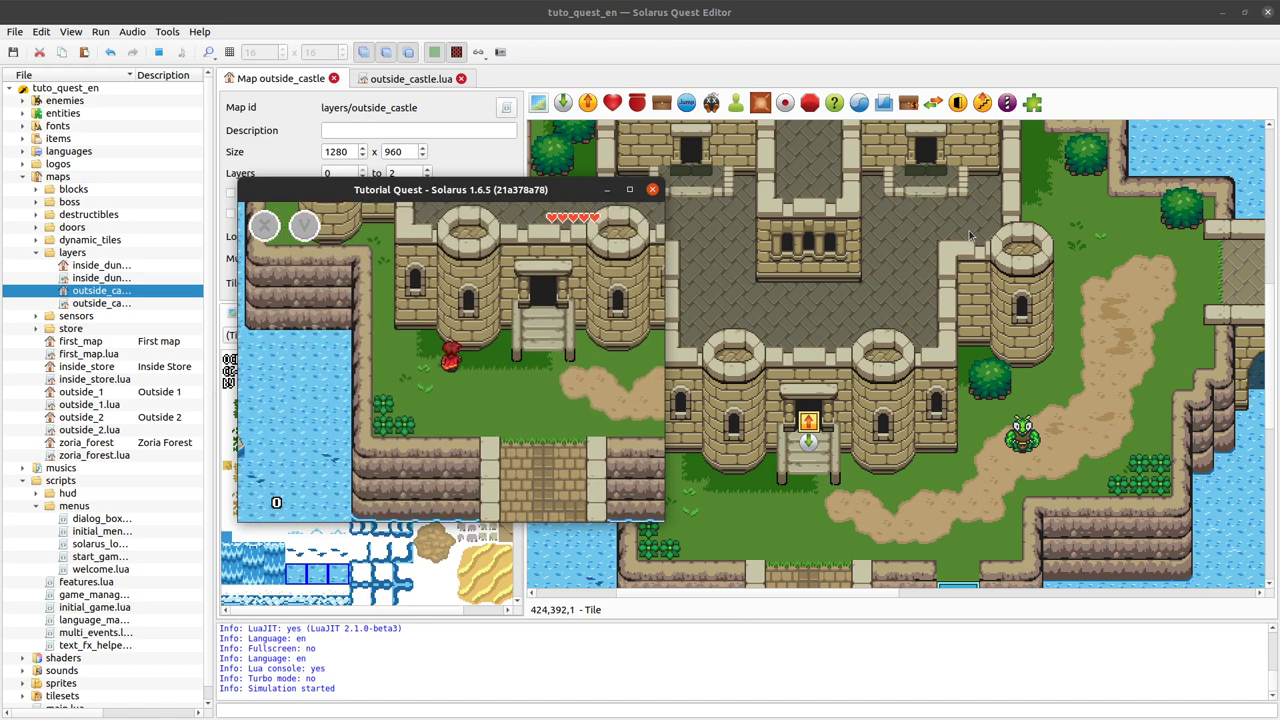
pyautogui.press('Left')
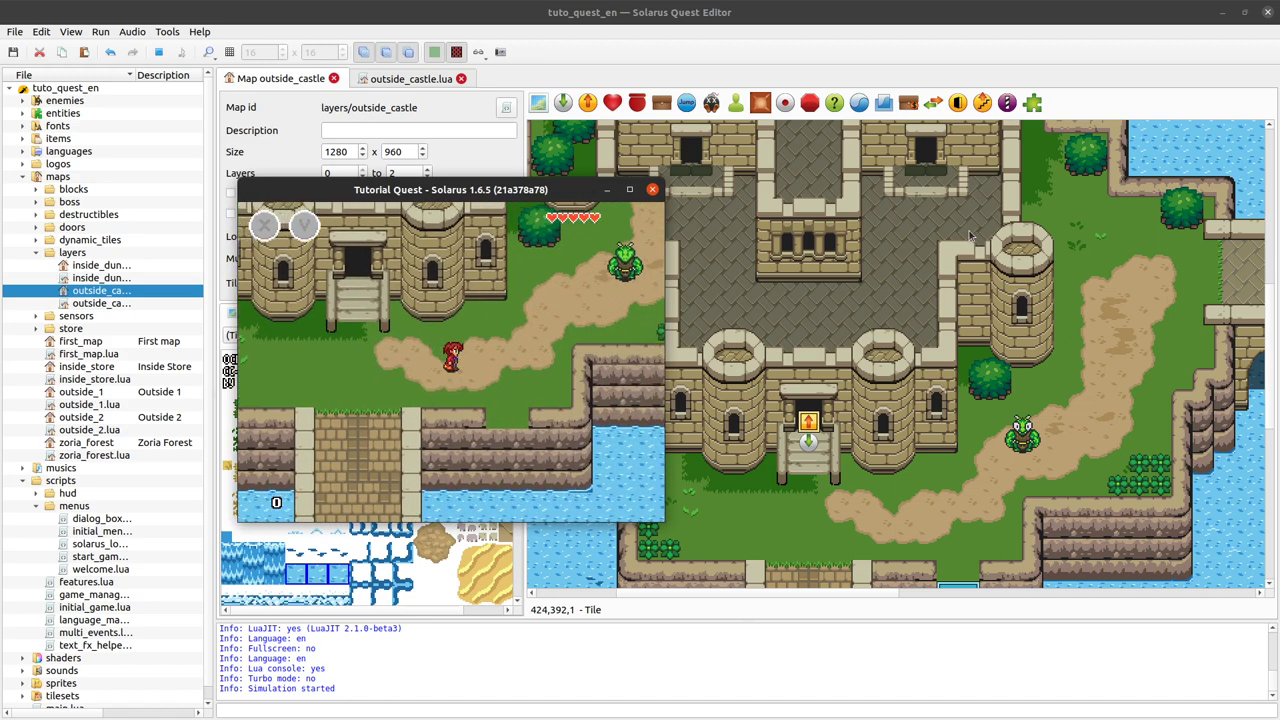
pyautogui.press('Down')
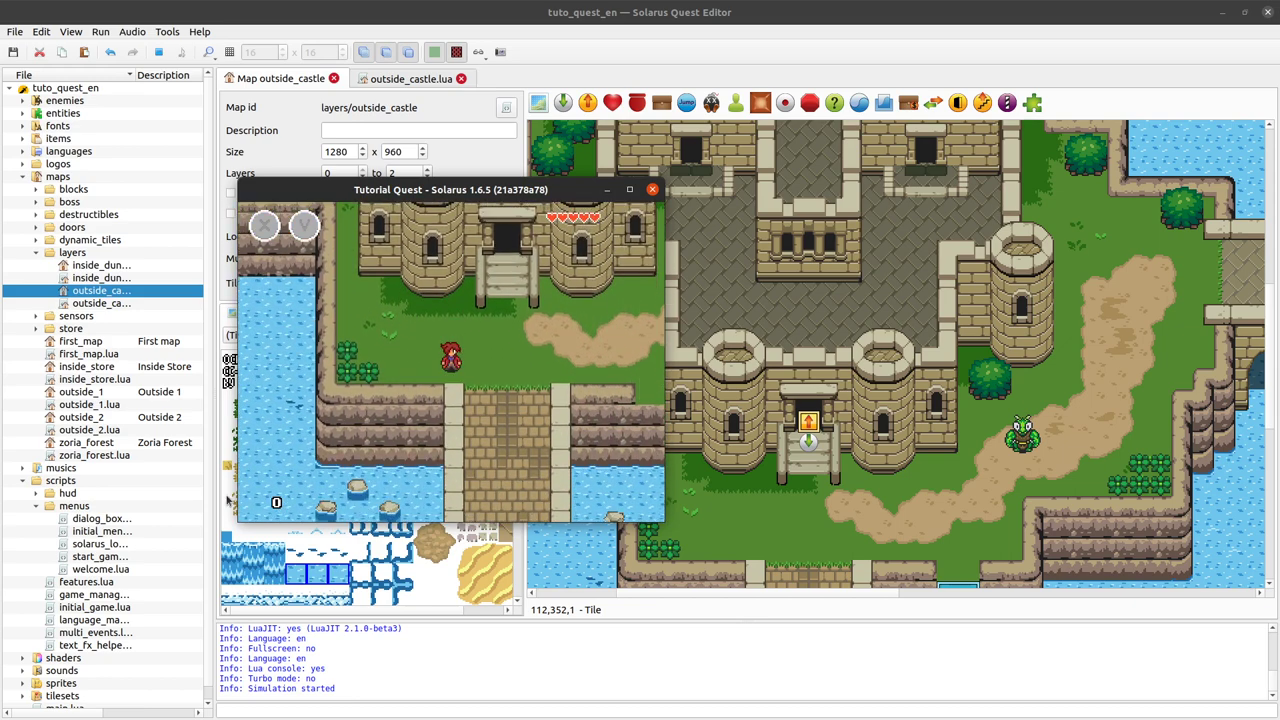
pyautogui.press('Right')
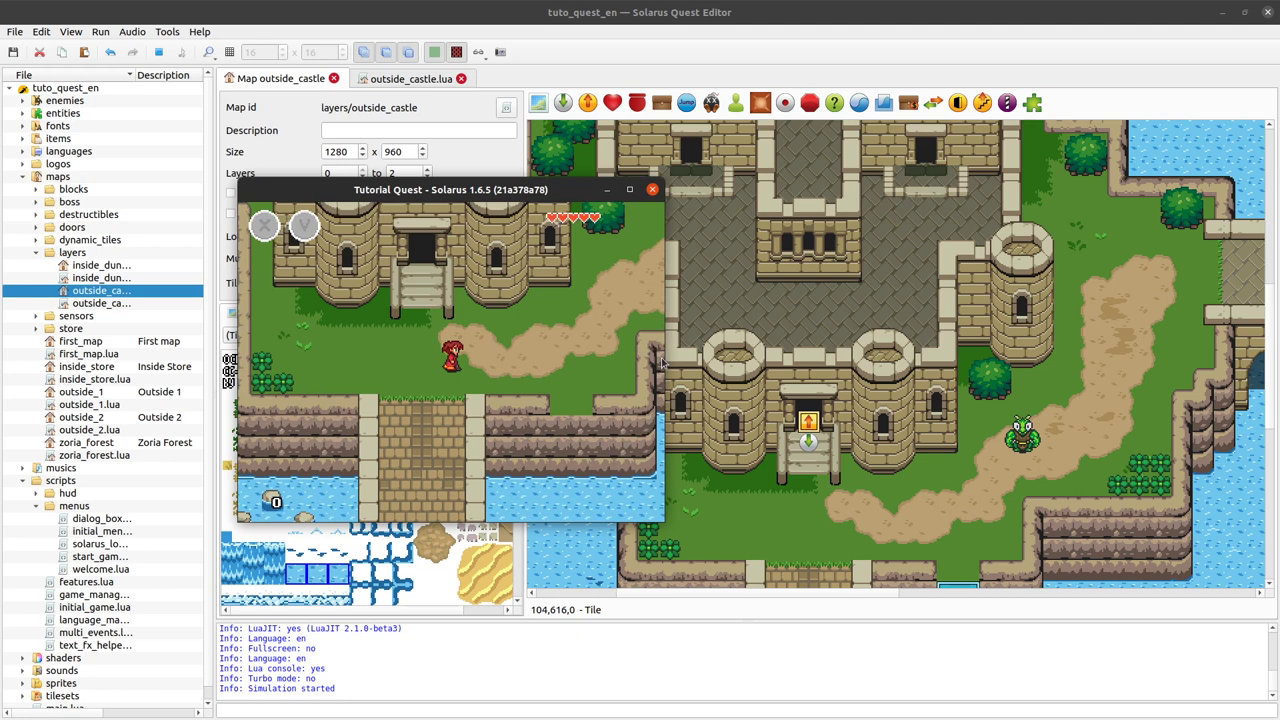
pyautogui.press('Right')
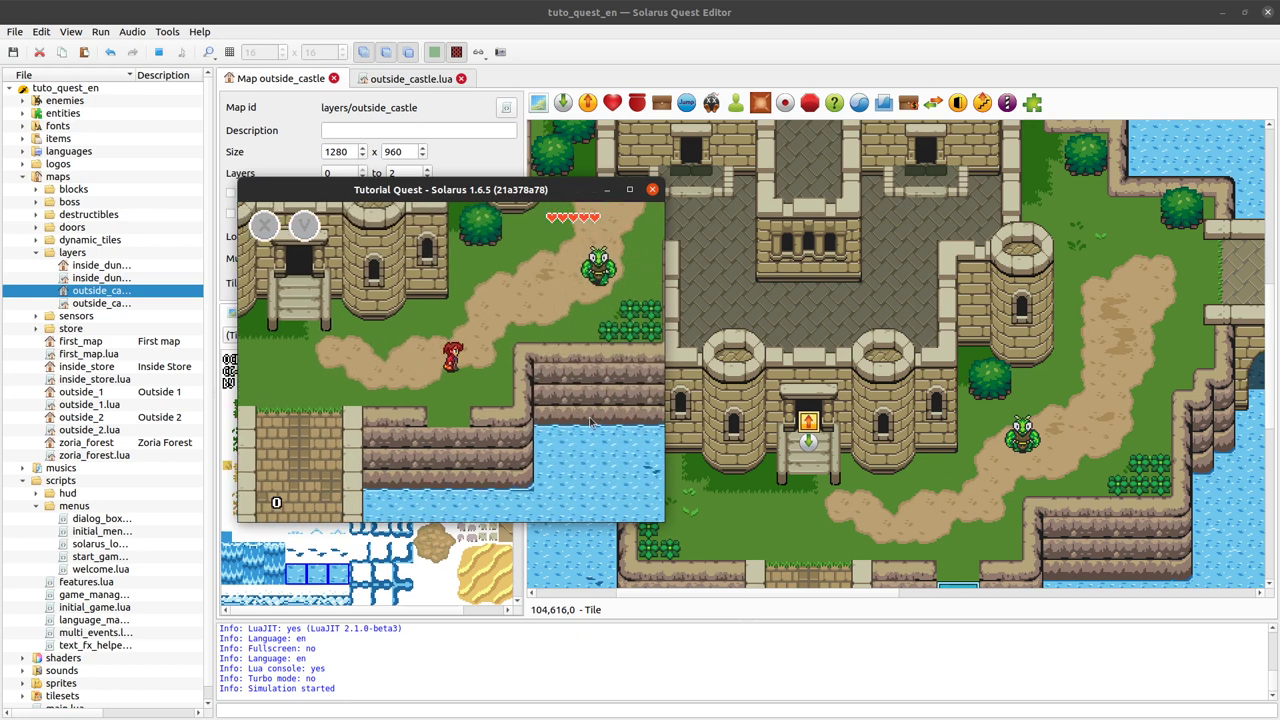
pyautogui.press('Right')
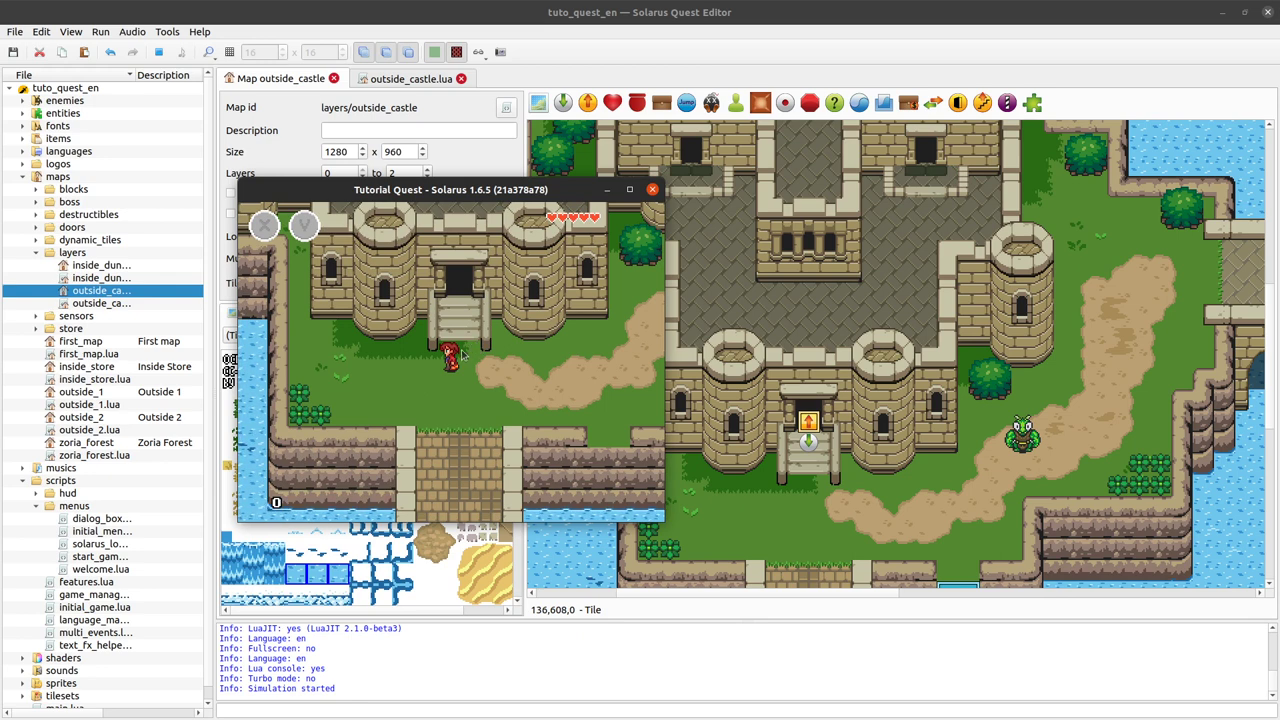
pyautogui.press('Left')
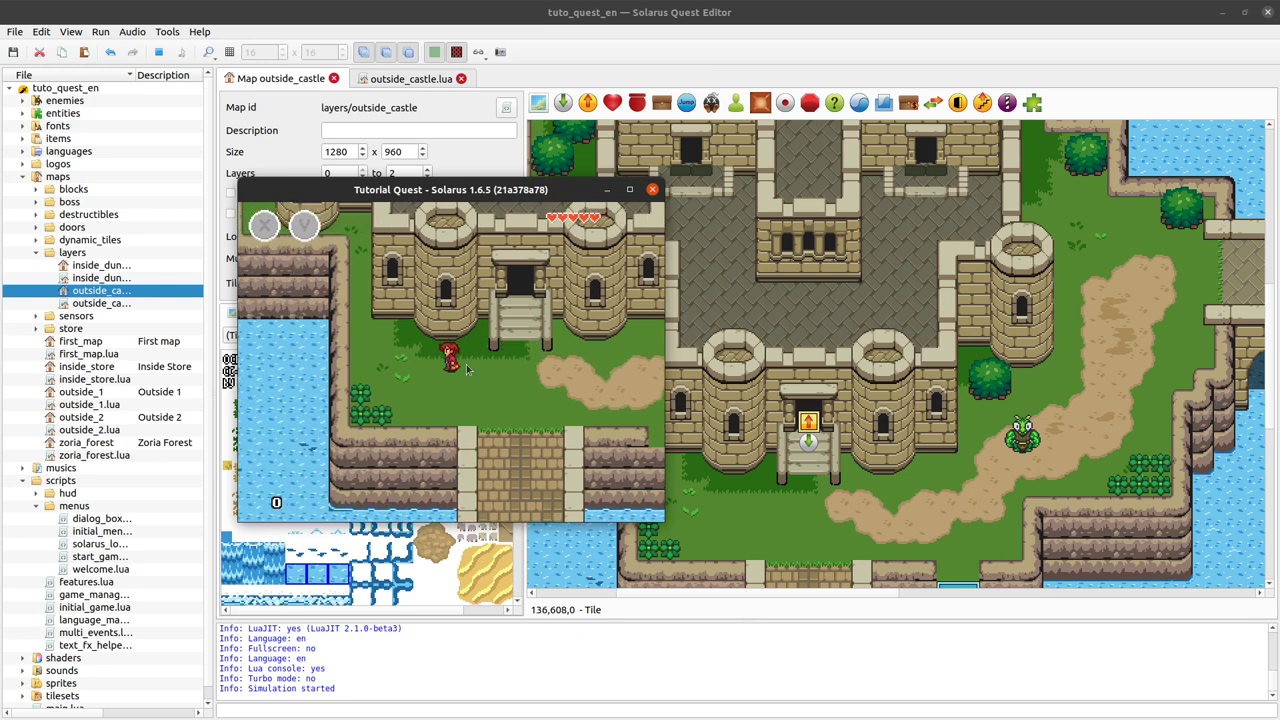
pyautogui.press('Right')
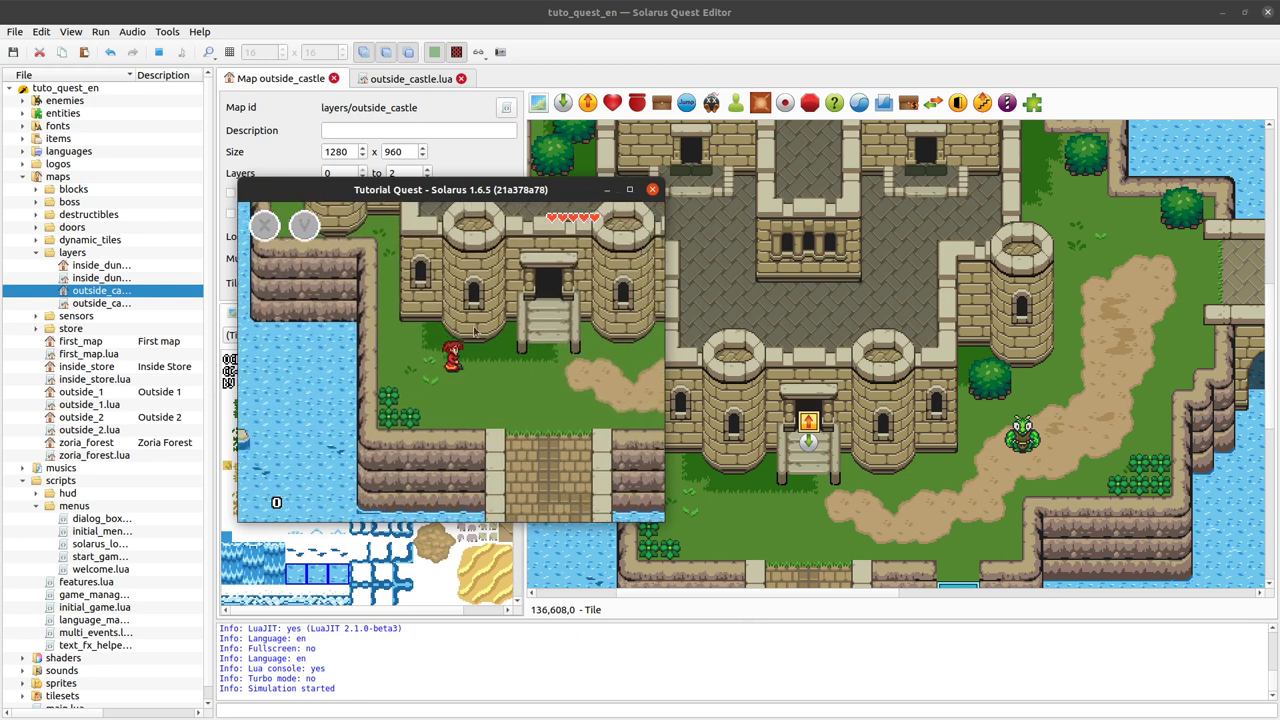
pyautogui.press('Down')
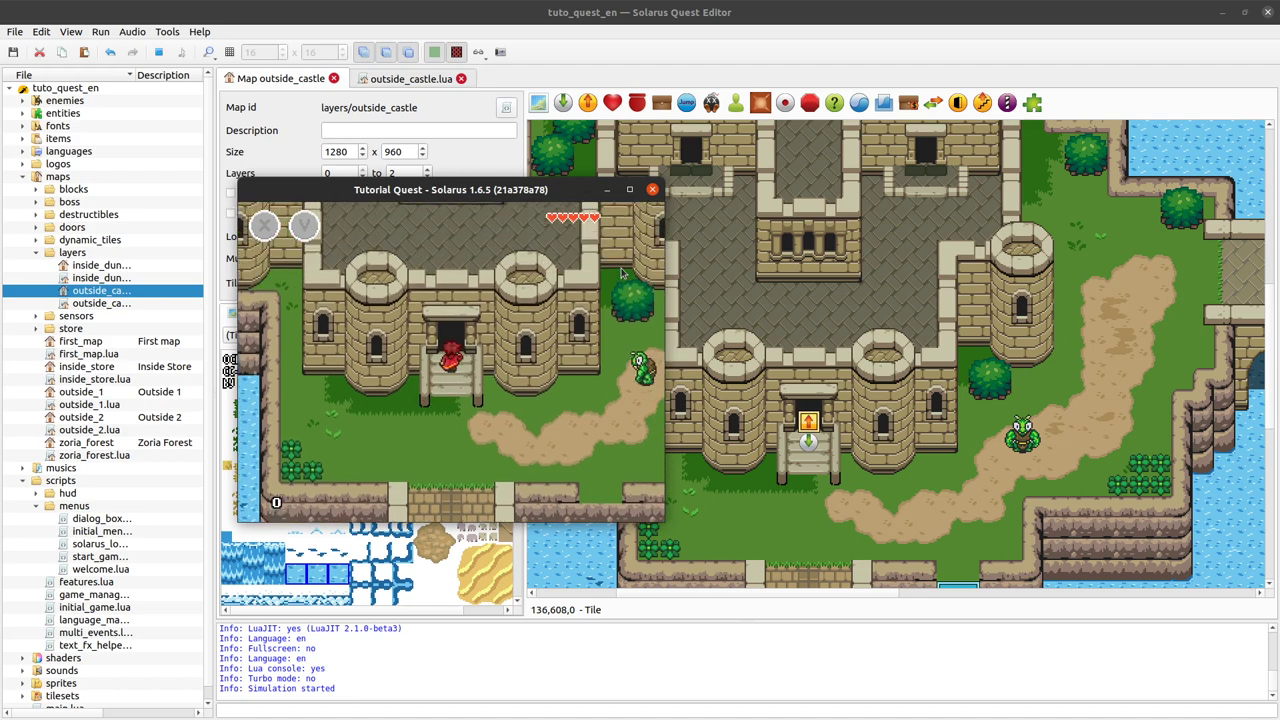
pyautogui.press('Left')
pyautogui.press('Left')
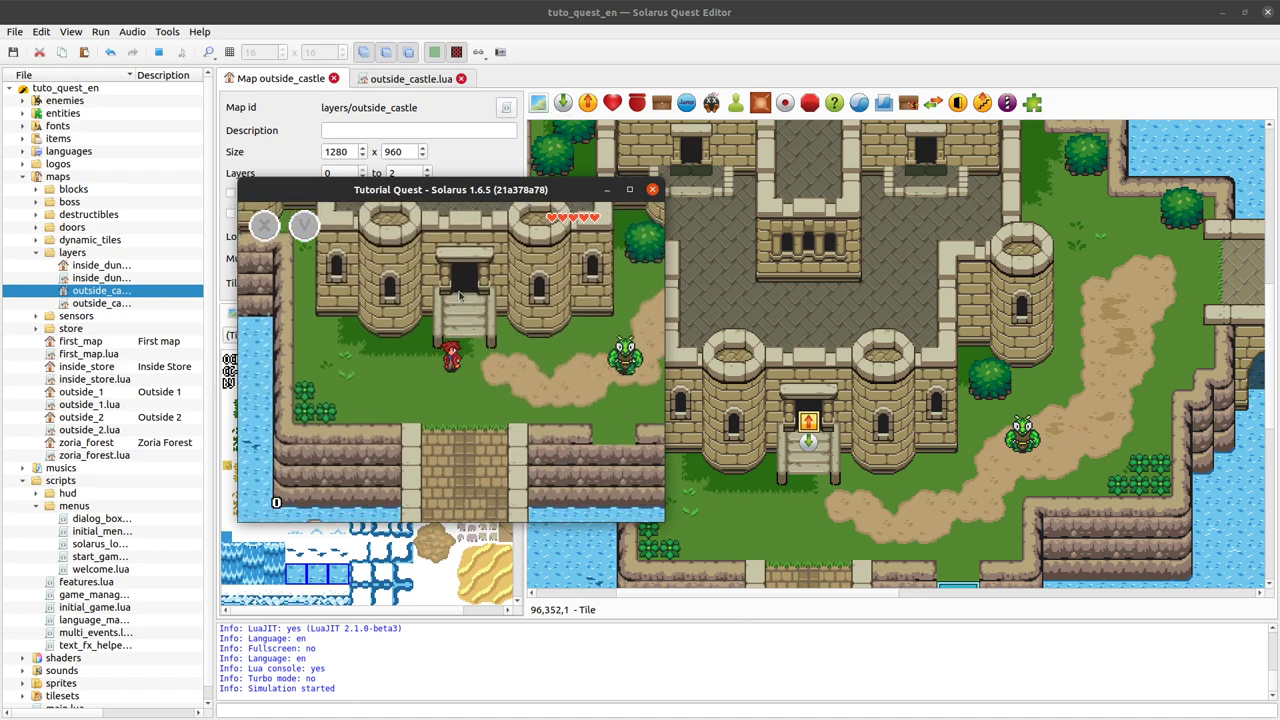
pyautogui.press('Up')
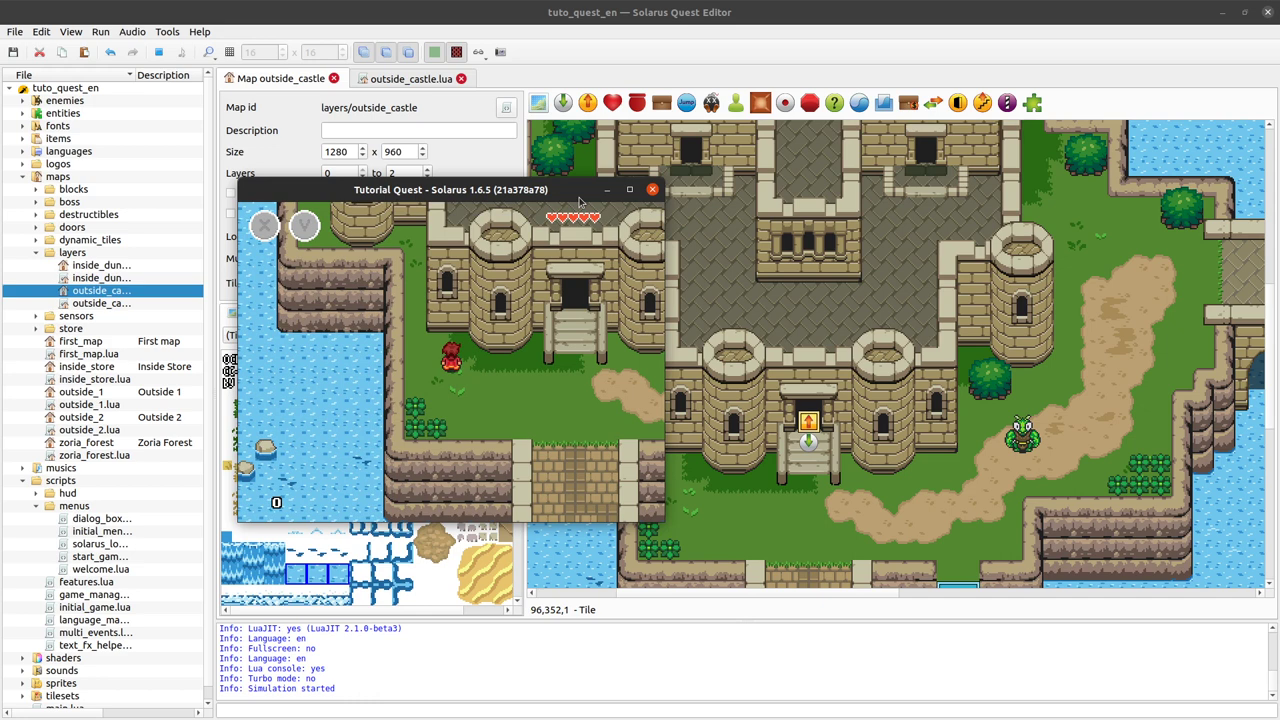
pyautogui.press('Right')
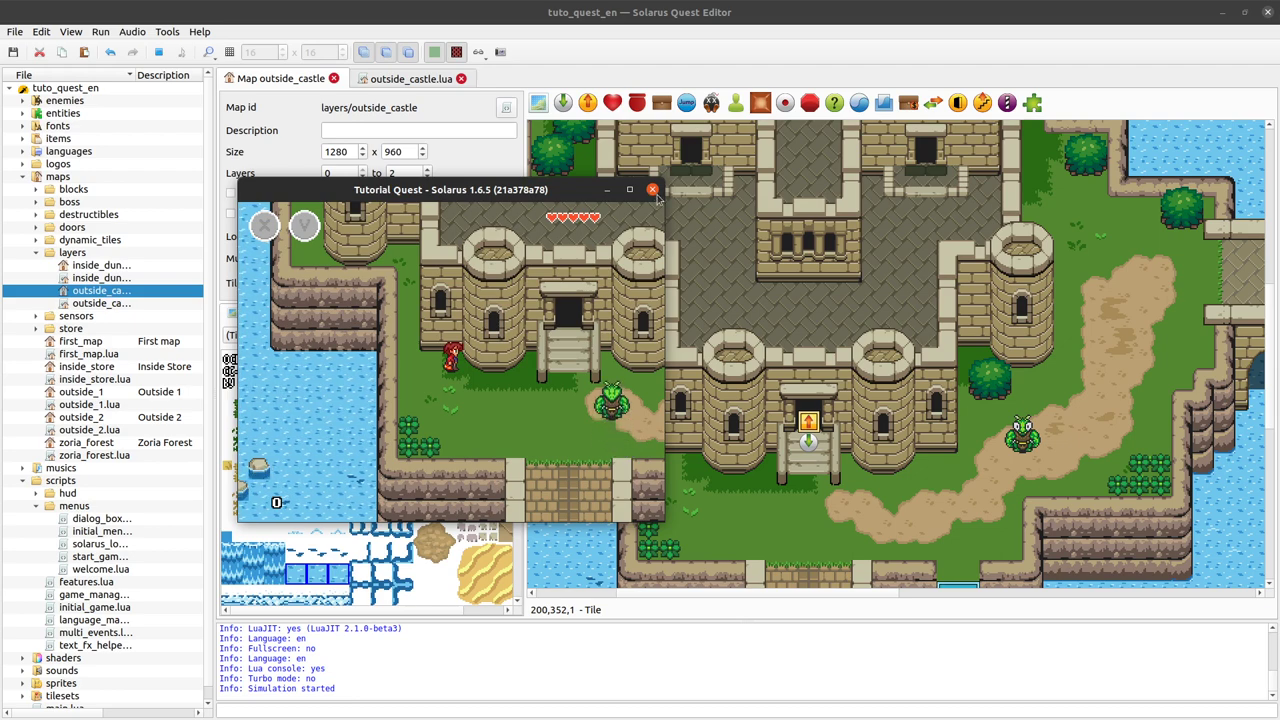
# Quit the running quest and review the Camera page of the Lua API documentation.
pyautogui.click(652, 190)
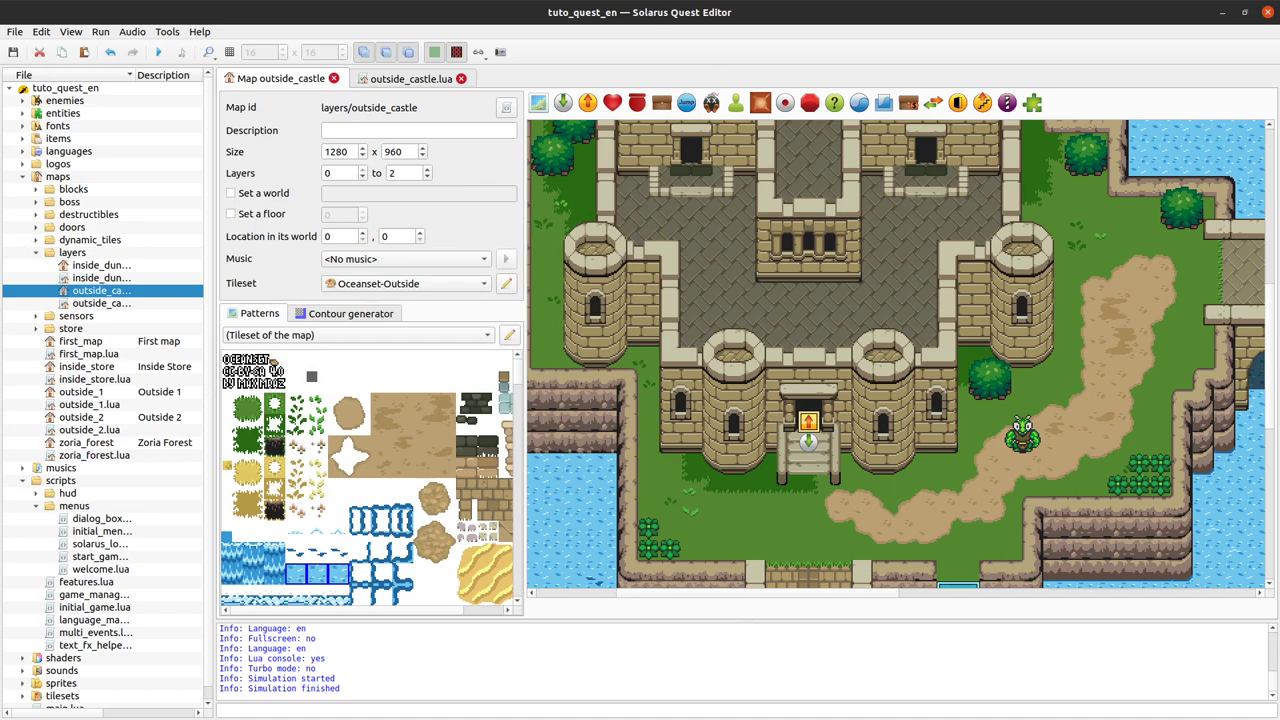
pyautogui.hotkey('alt', 'Tab')
pyautogui.scroll(2, 370, 362)
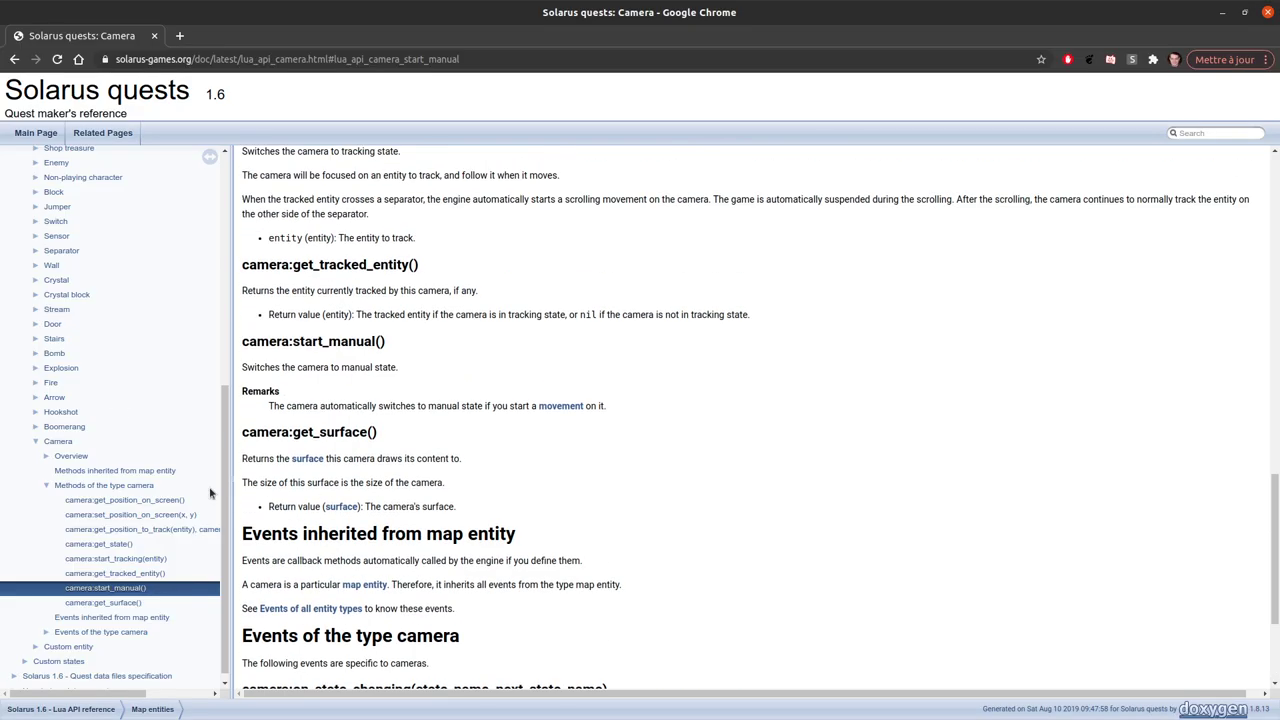
pyautogui.click(60, 441)
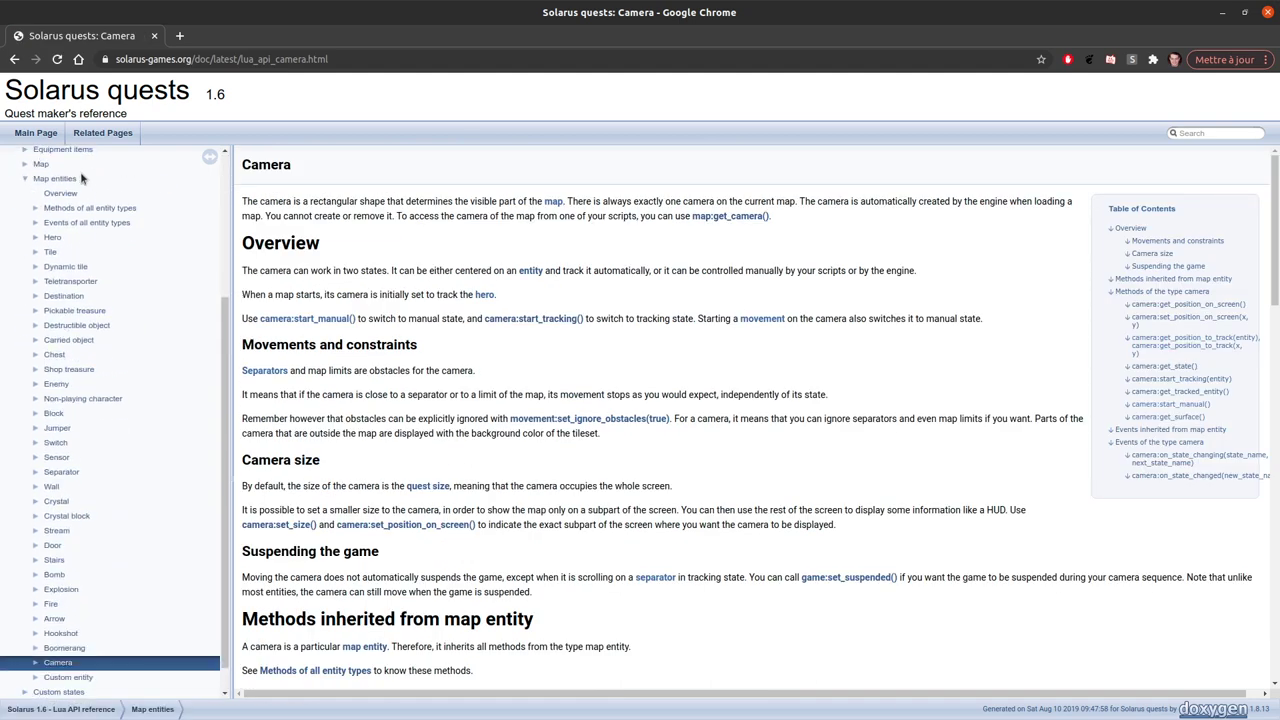
pyautogui.click(58, 178)
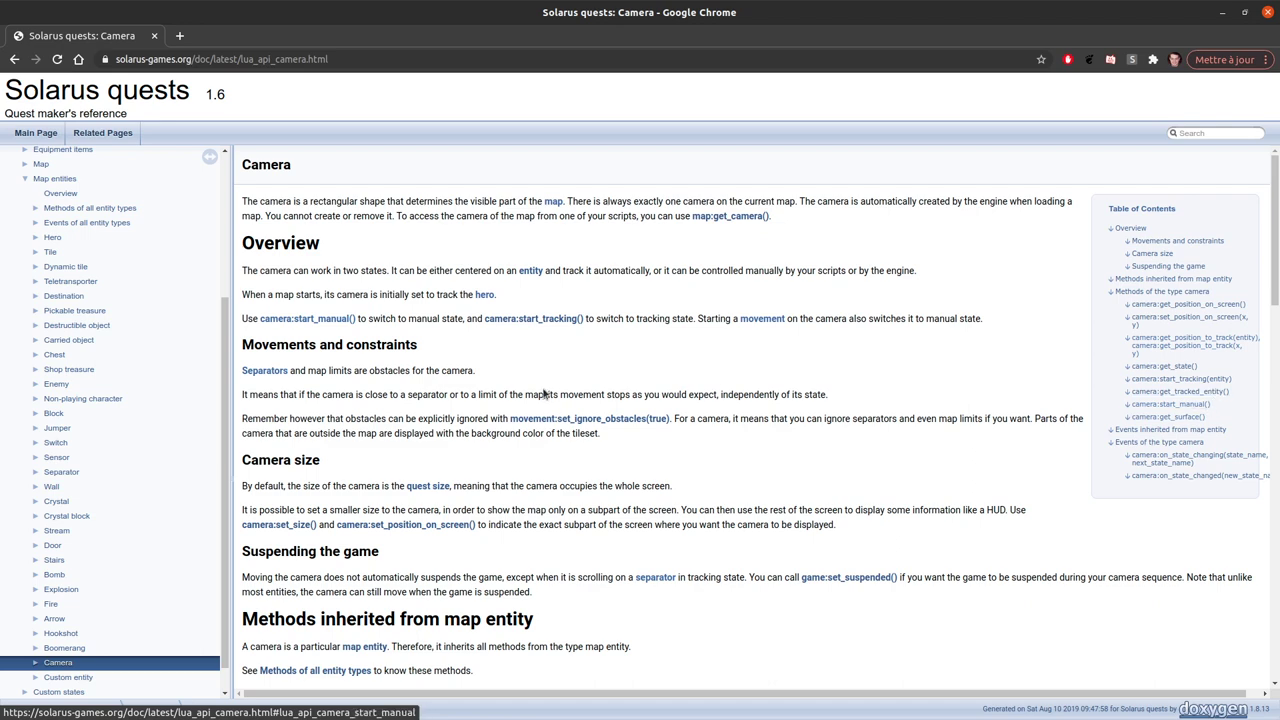
# Pan the outside_castle map to show the area below the castle.
pyautogui.hotkey('alt', 'Tab')
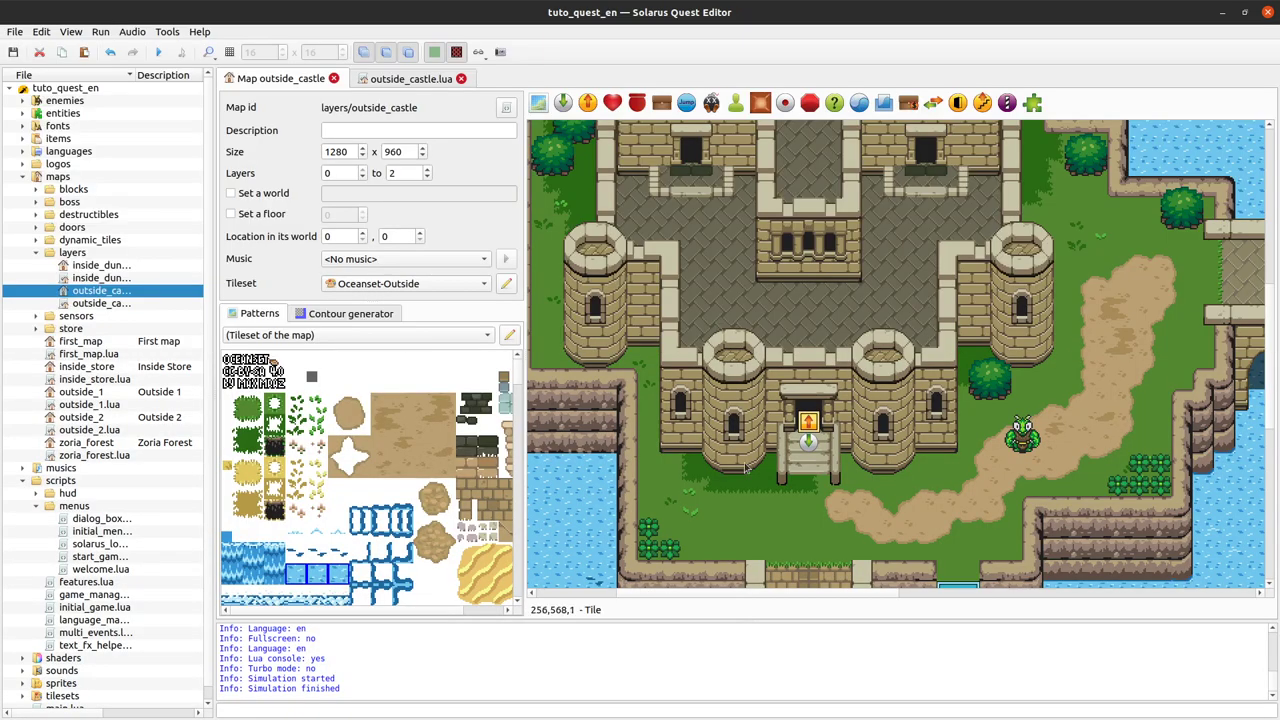
pyautogui.moveTo(860, 476); pyautogui.dragTo(878, 482, button='middle')
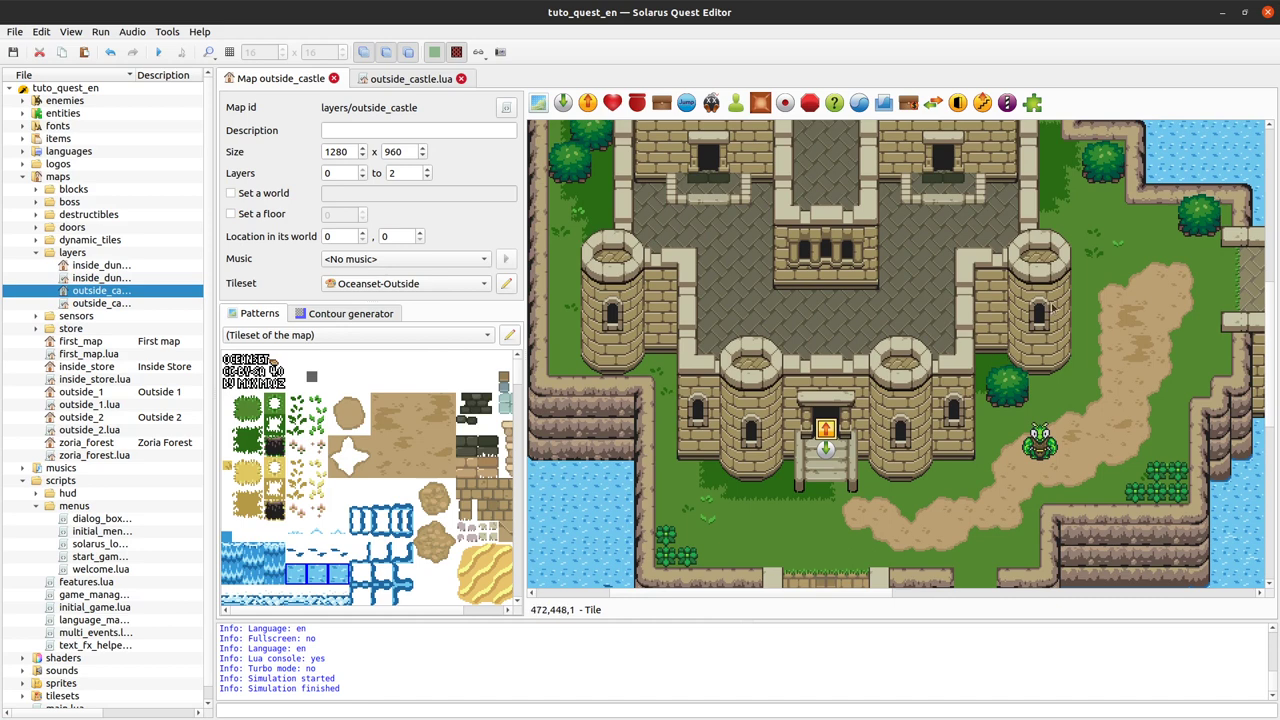
pyautogui.moveTo(781, 524); pyautogui.dragTo(781, 497, button='middle')
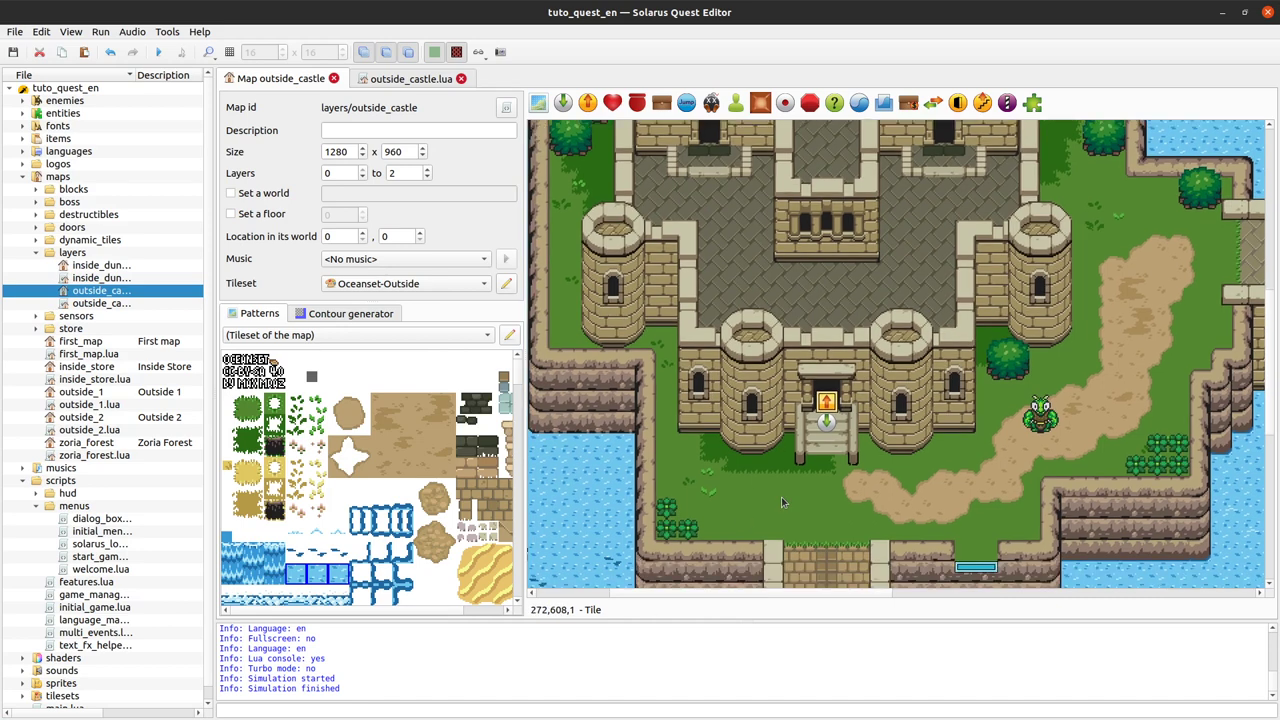
pyautogui.click(407, 80)
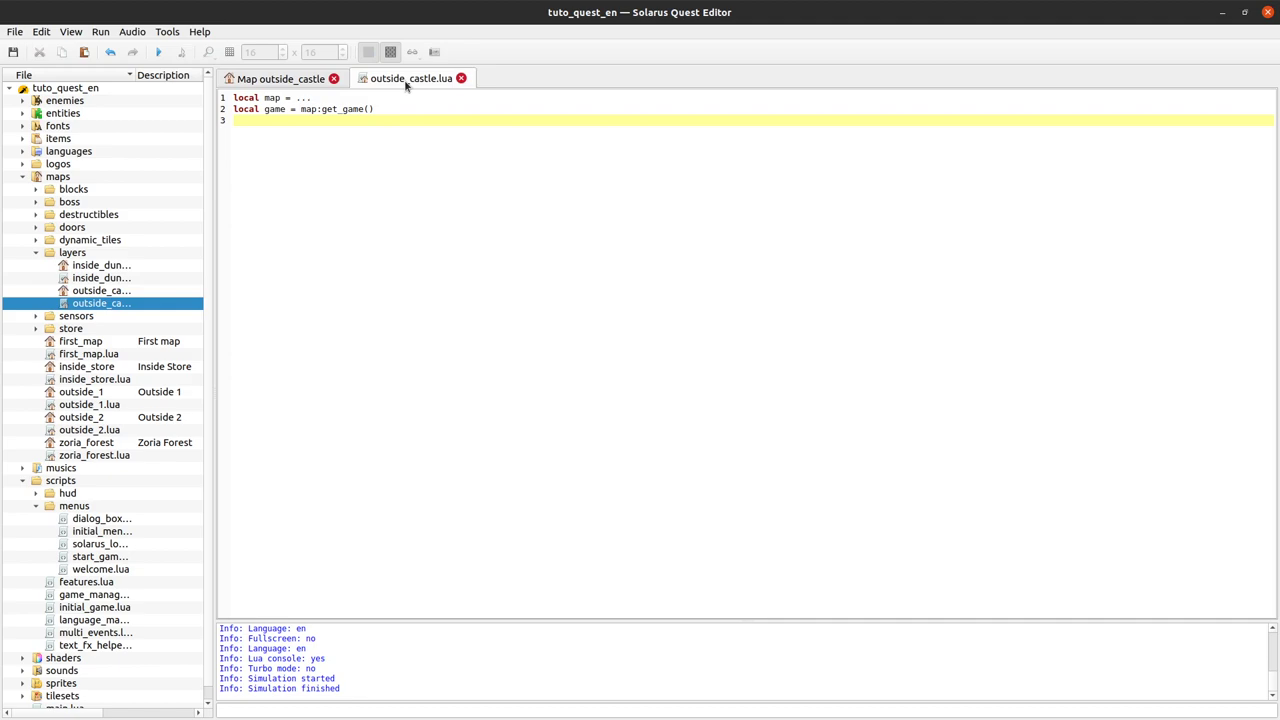
pyautogui.click(322, 79)
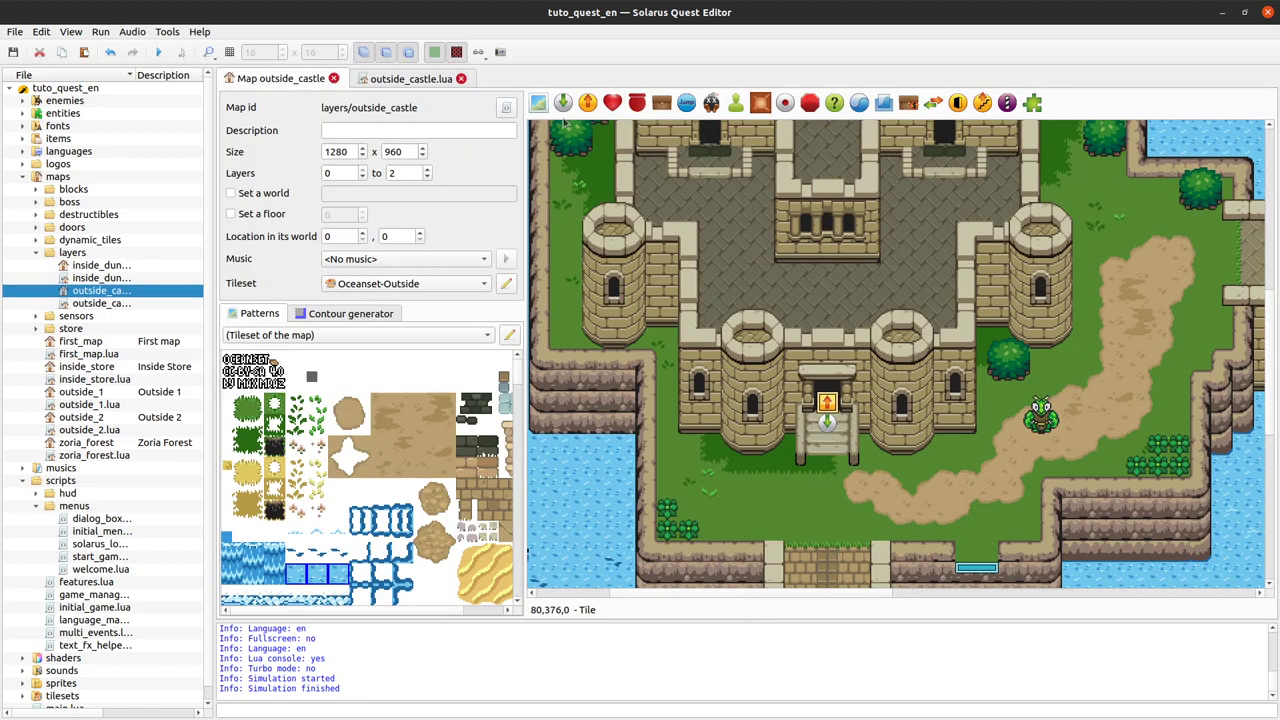
# Add a switch named chest_switch with the Switch 5 sprite left of the castle entrance, and save.
pyautogui.click(711, 445)
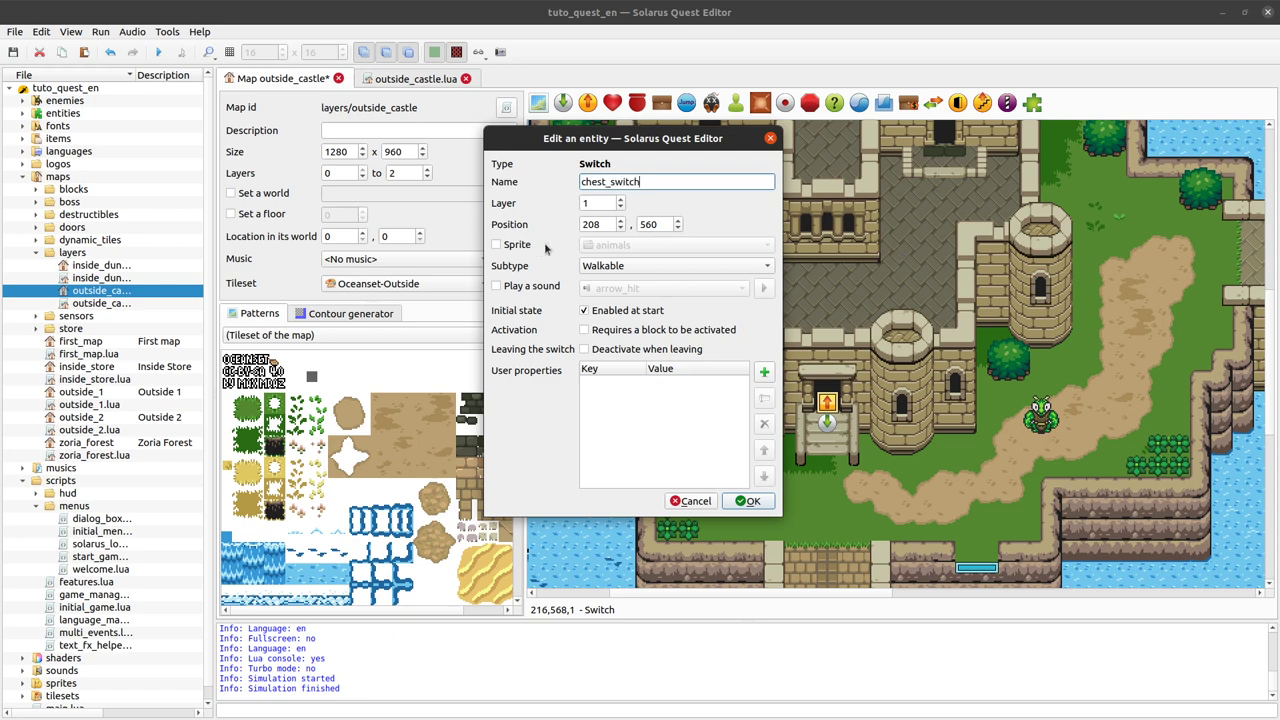
pyautogui.write('chest_switch')
pyautogui.click(497, 245)
pyautogui.click(592, 245)
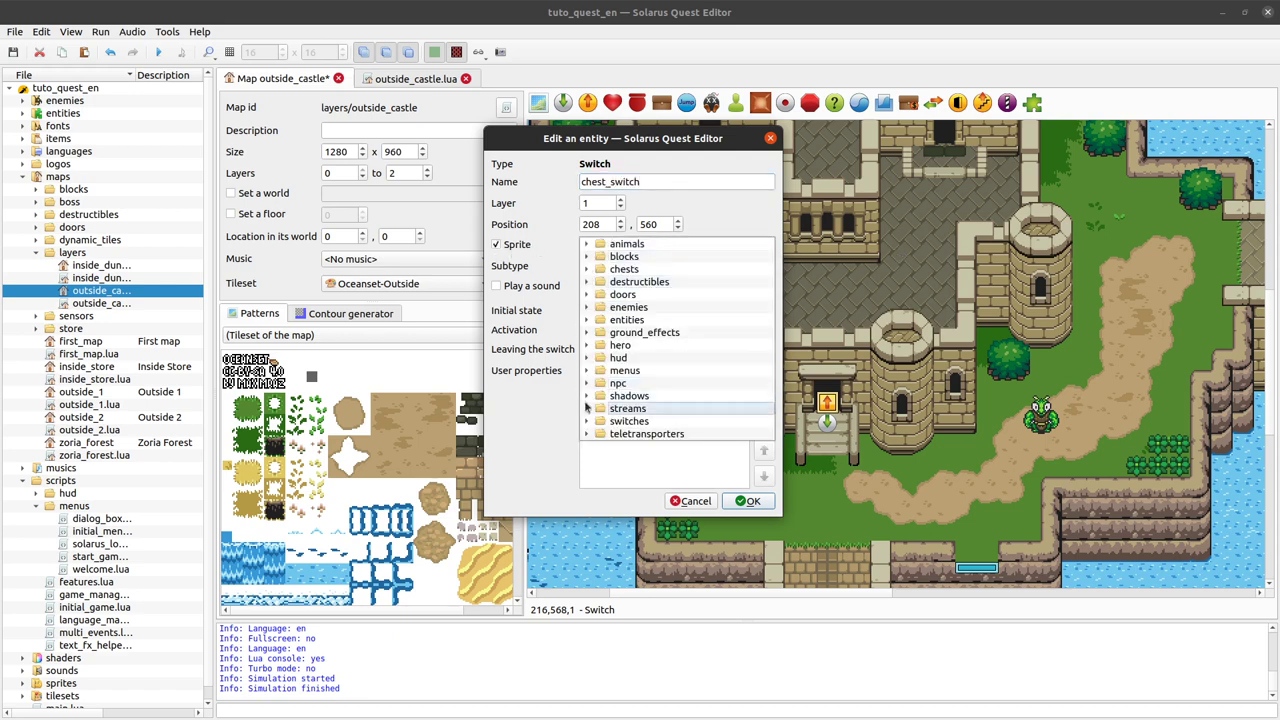
pyautogui.click(586, 421)
pyautogui.scroll(-2, 620, 410)
pyautogui.click(642, 408)
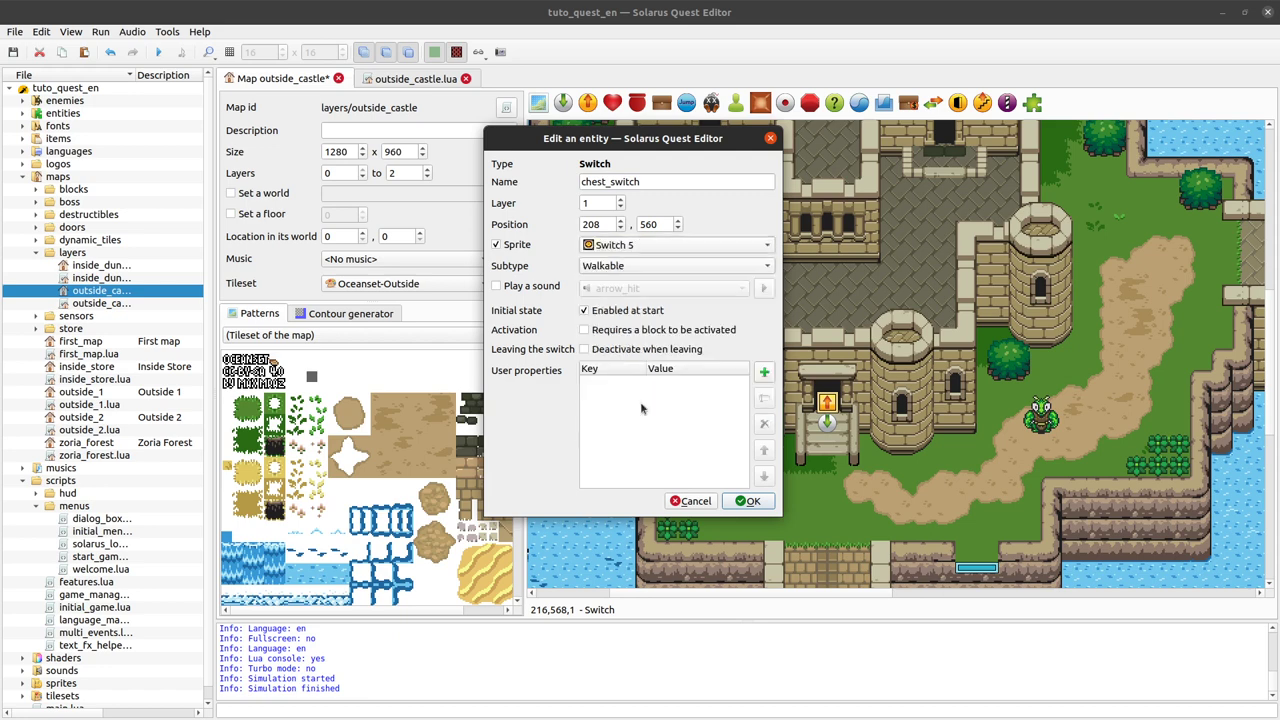
pyautogui.click(752, 501)
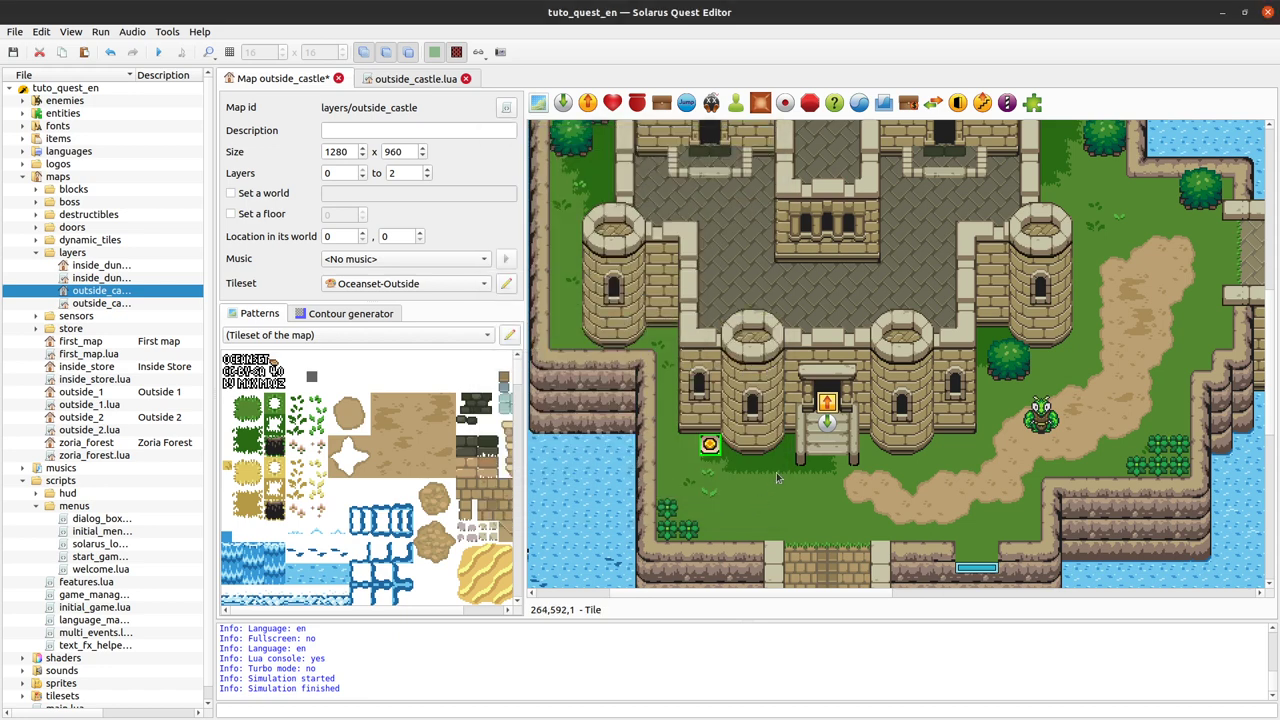
pyautogui.hotkey('ctrl', 's')
# Place a chest named chest in the top courtyard using the yellow chest sprite.
pyautogui.scroll(2, 700, 300)
pyautogui.click(661, 102)
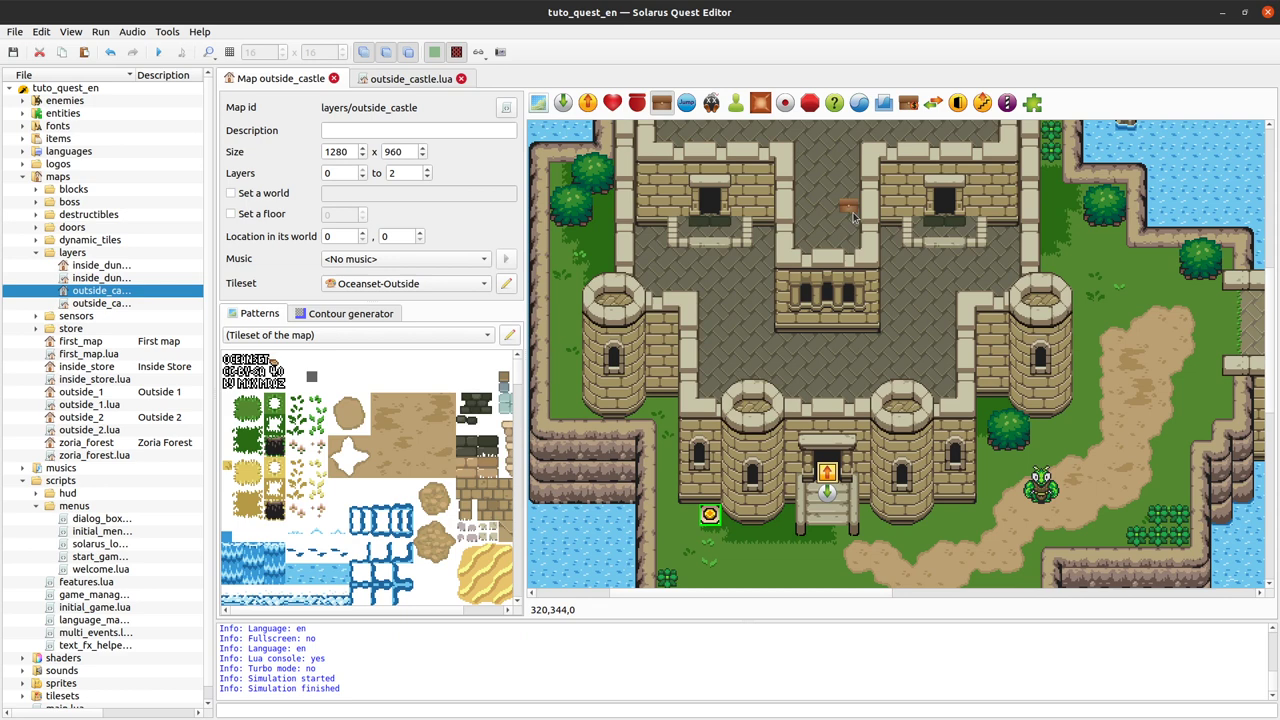
pyautogui.click(836, 214)
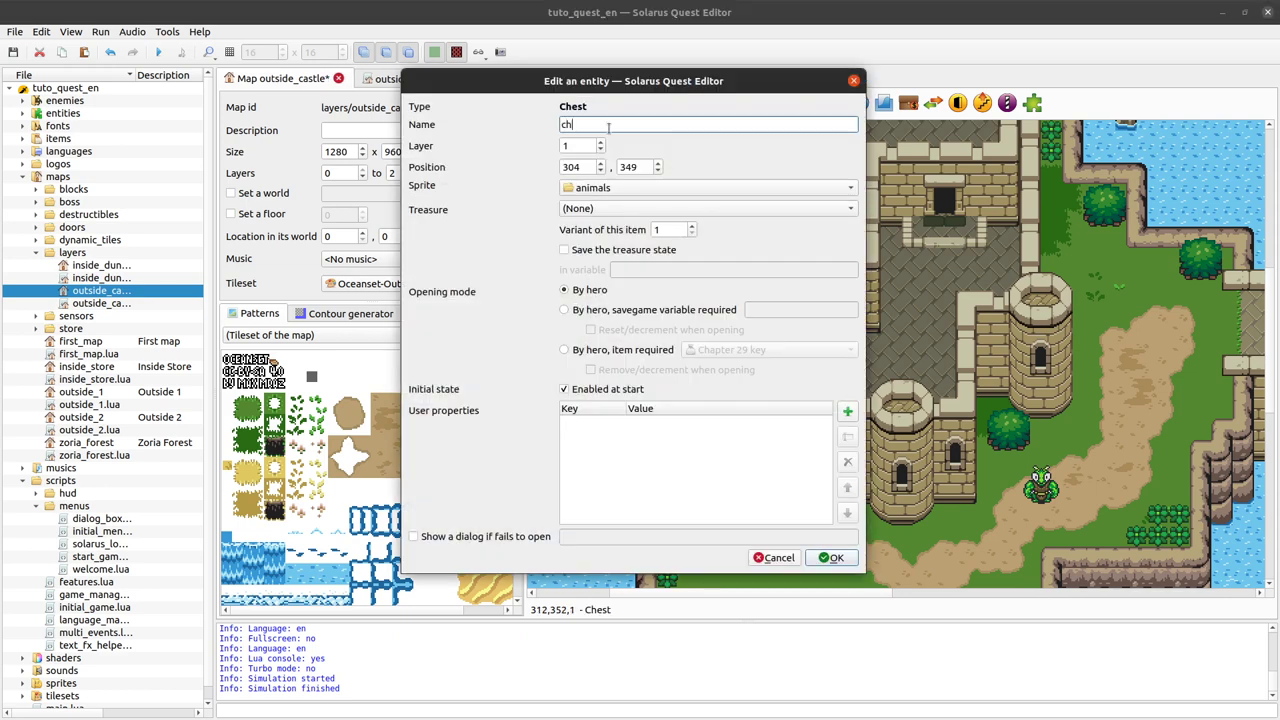
pyautogui.click(660, 188)
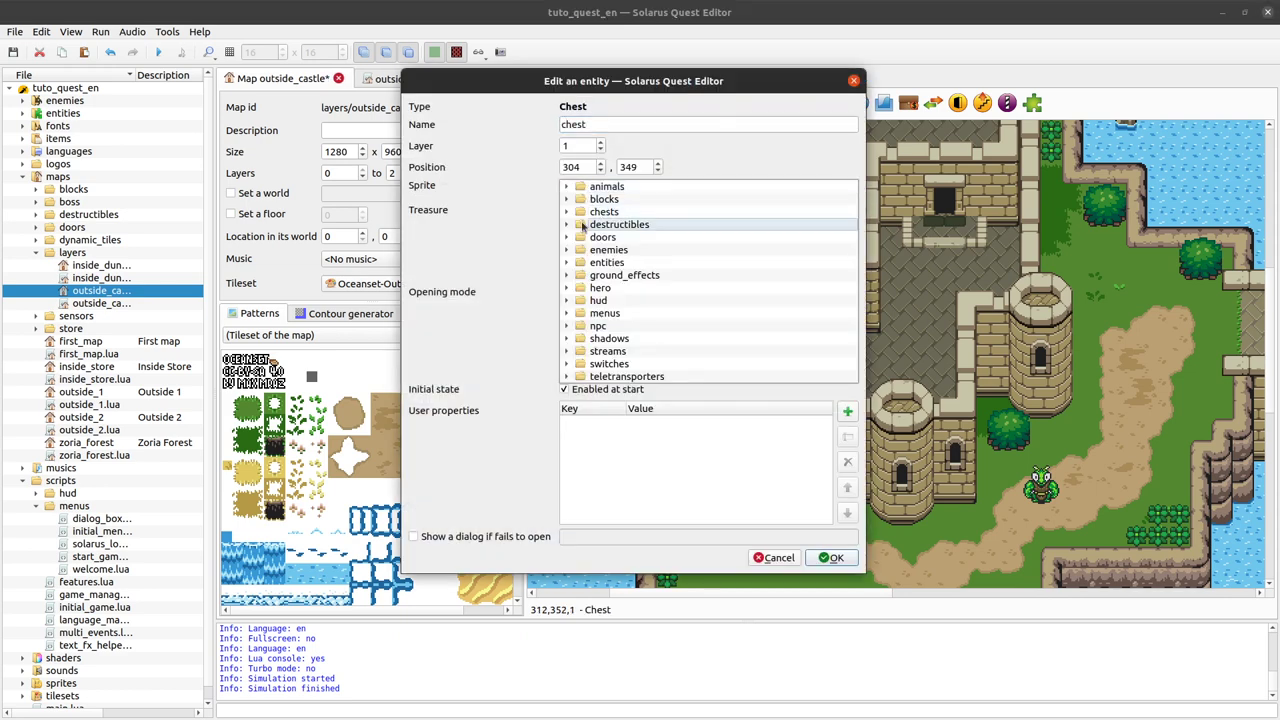
pyautogui.click(566, 212)
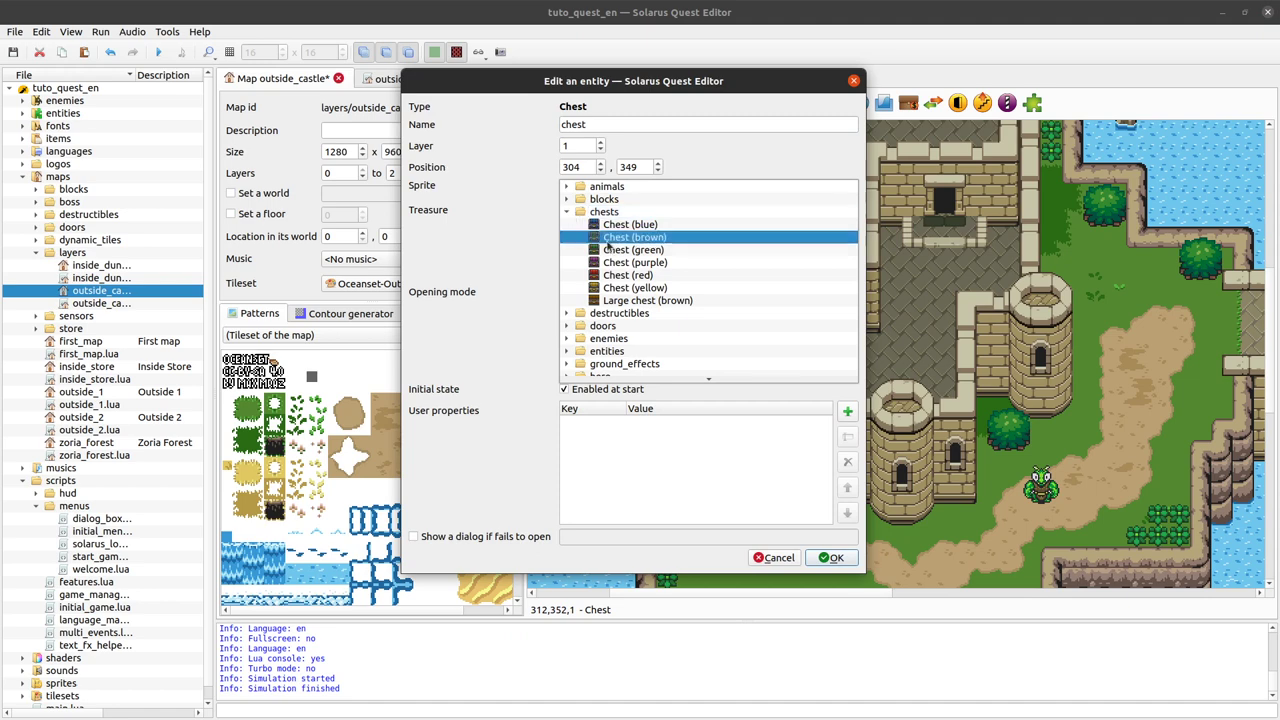
pyautogui.click(640, 287)
pyautogui.click(832, 557)
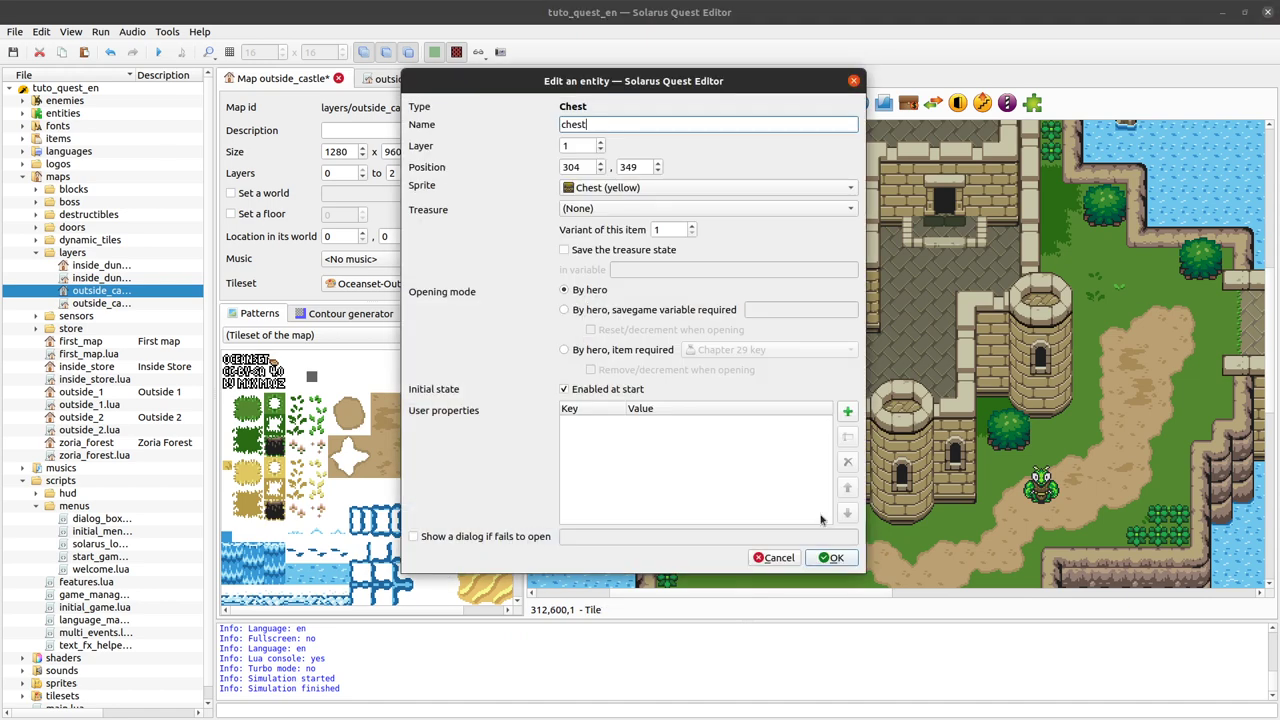
pyautogui.click(832, 557)
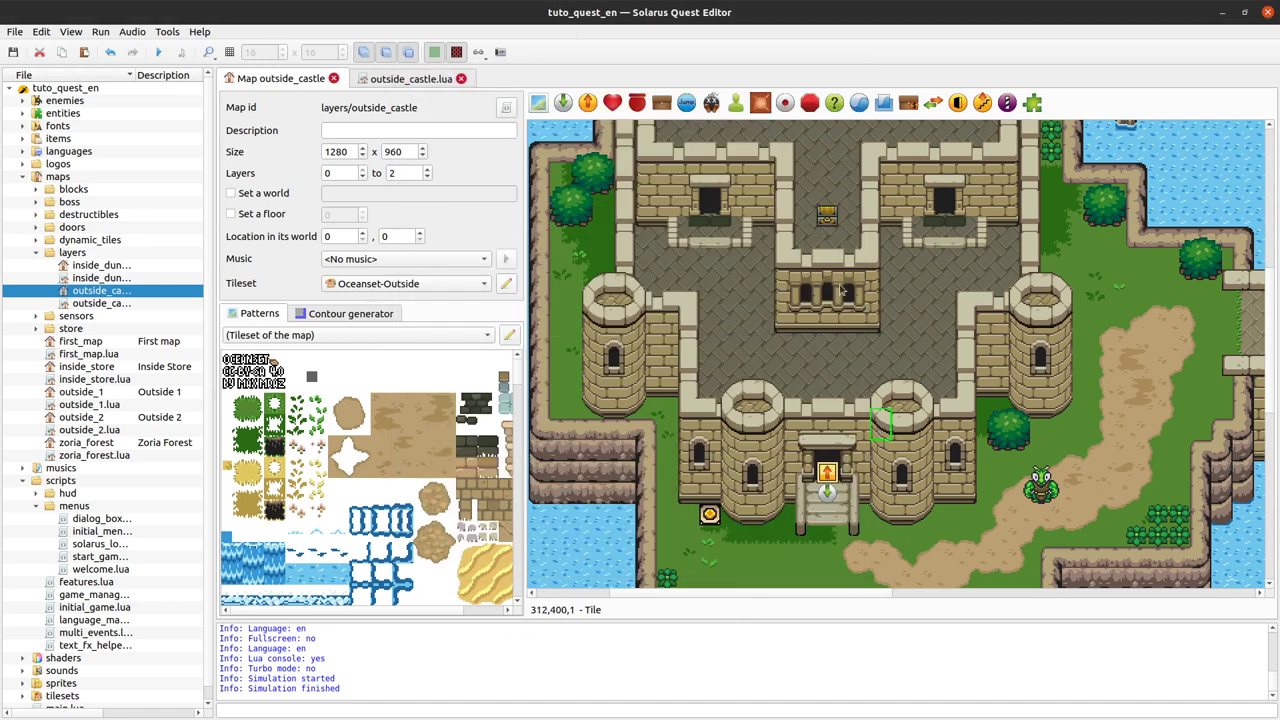
pyautogui.scroll(-1, 817, 243)
pyautogui.scroll(-1, 817, 243)
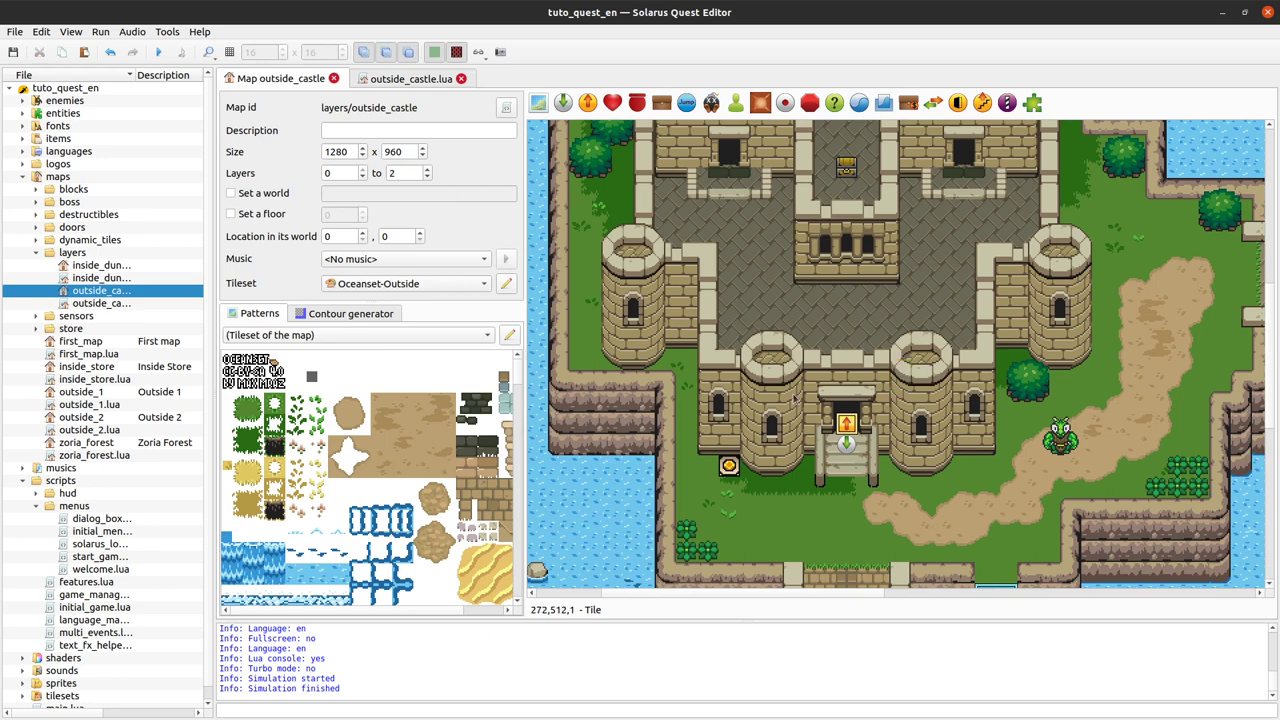
# Start a chest_switch:on_activated() function at the end of outside_castle.lua.
pyautogui.click(408, 80)
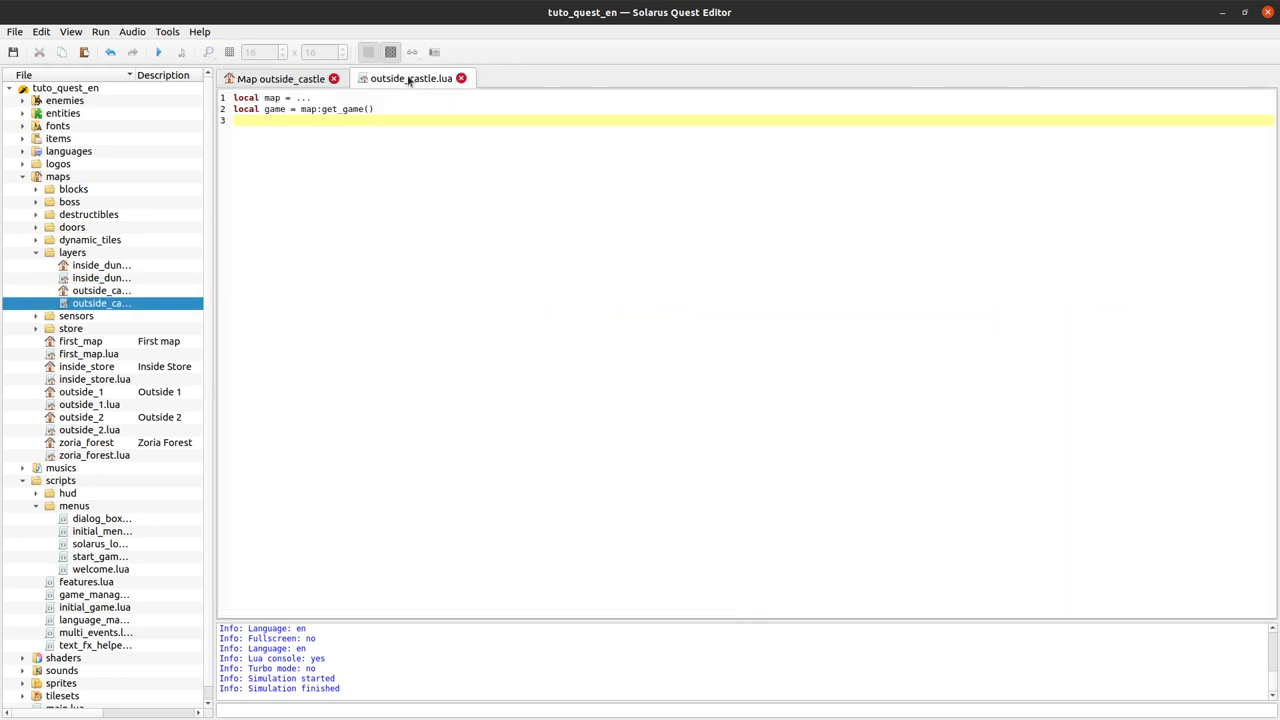
pyautogui.press('Return')
pyautogui.write('function chest_switch:on_activated(')
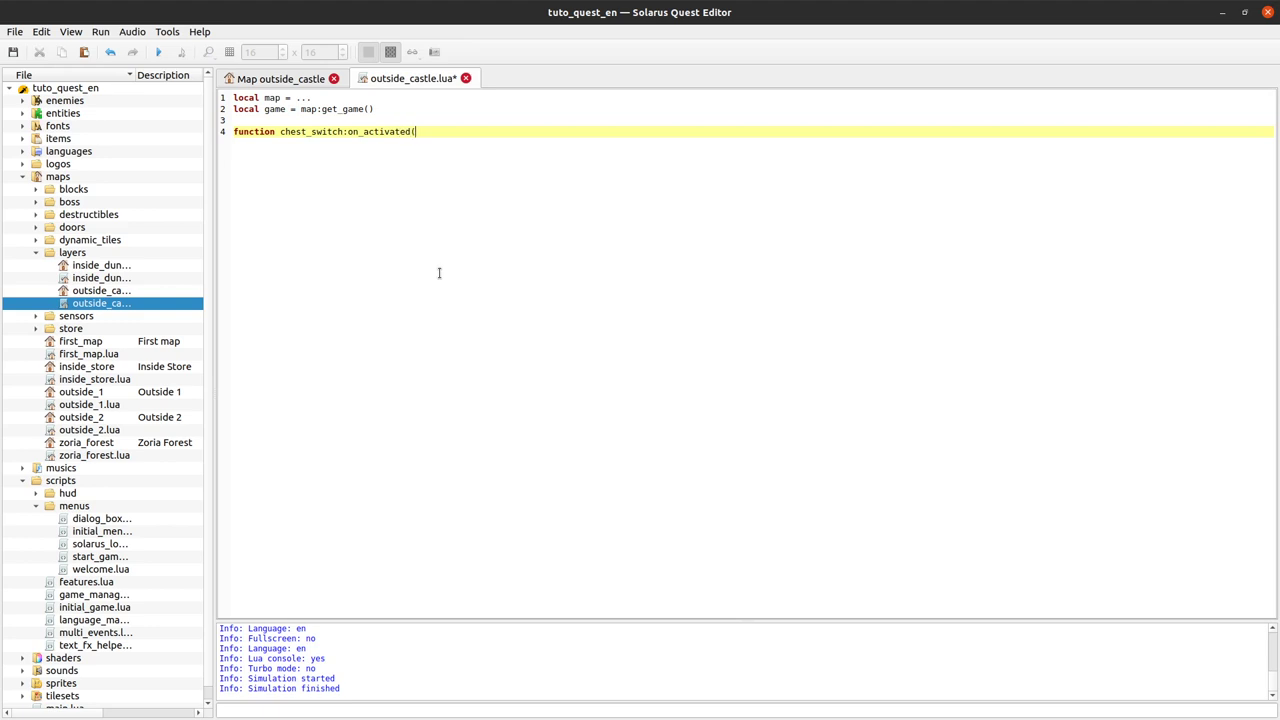
pyautogui.write(')')
pyautogui.press('Return')
pyautogui.press('Return')
pyautogui.write('end')
pyautogui.press('Return')
pyautogui.press('Up')
pyautogui.press('Up')
pyautogui.press('Return')
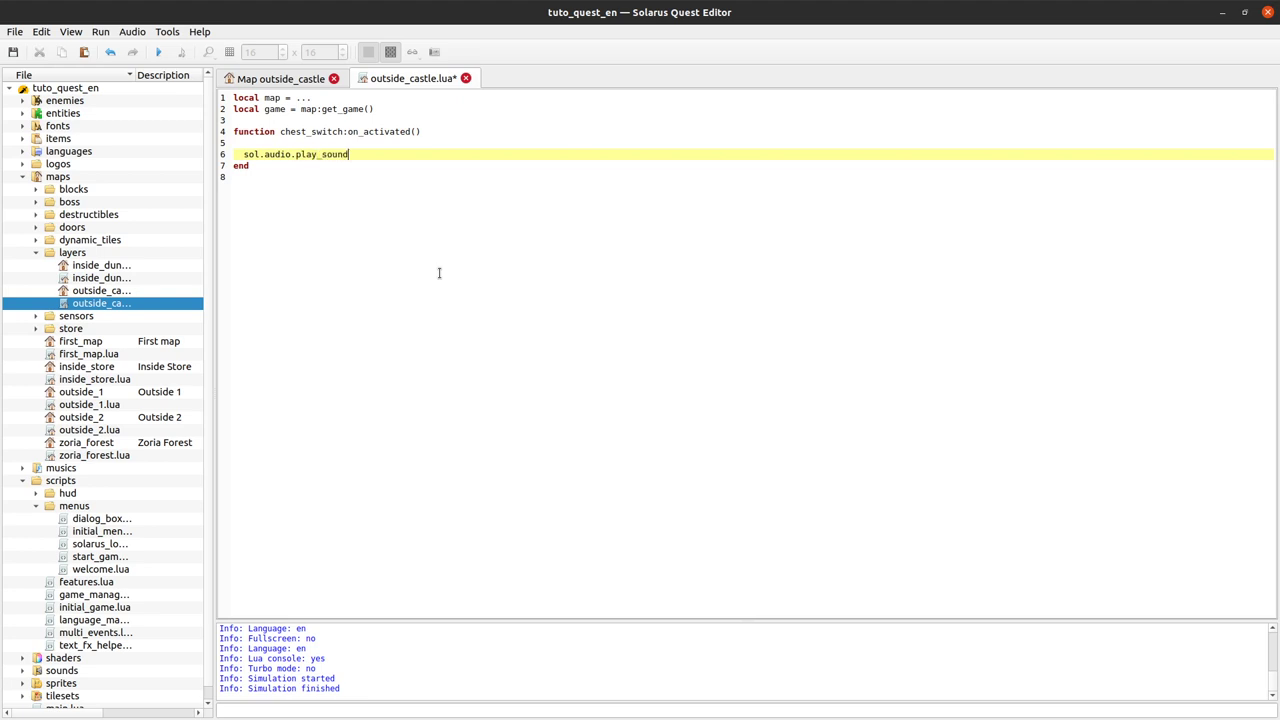
# Fill the handler with sol.audio.play_sound("chest_appears") and chest:set_enabled(true), then save.
pyautogui.write('("chest_appears")')
pyautogui.press('Return')
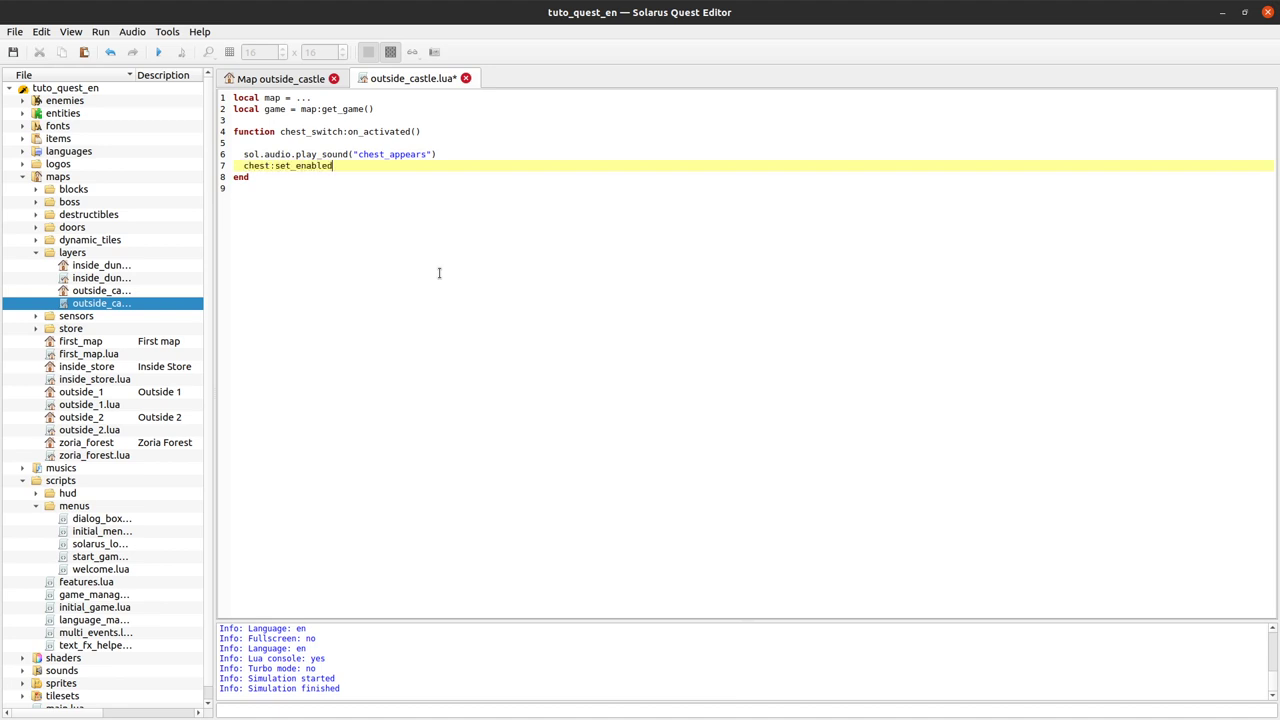
pyautogui.write('chest:set_enabled(true)')
pyautogui.hotkey('ctrl', 's')
# Untick Enabled at start for the chest, then launch the quest.
pyautogui.click(280, 78)
pyautogui.doubleClick(838, 192)
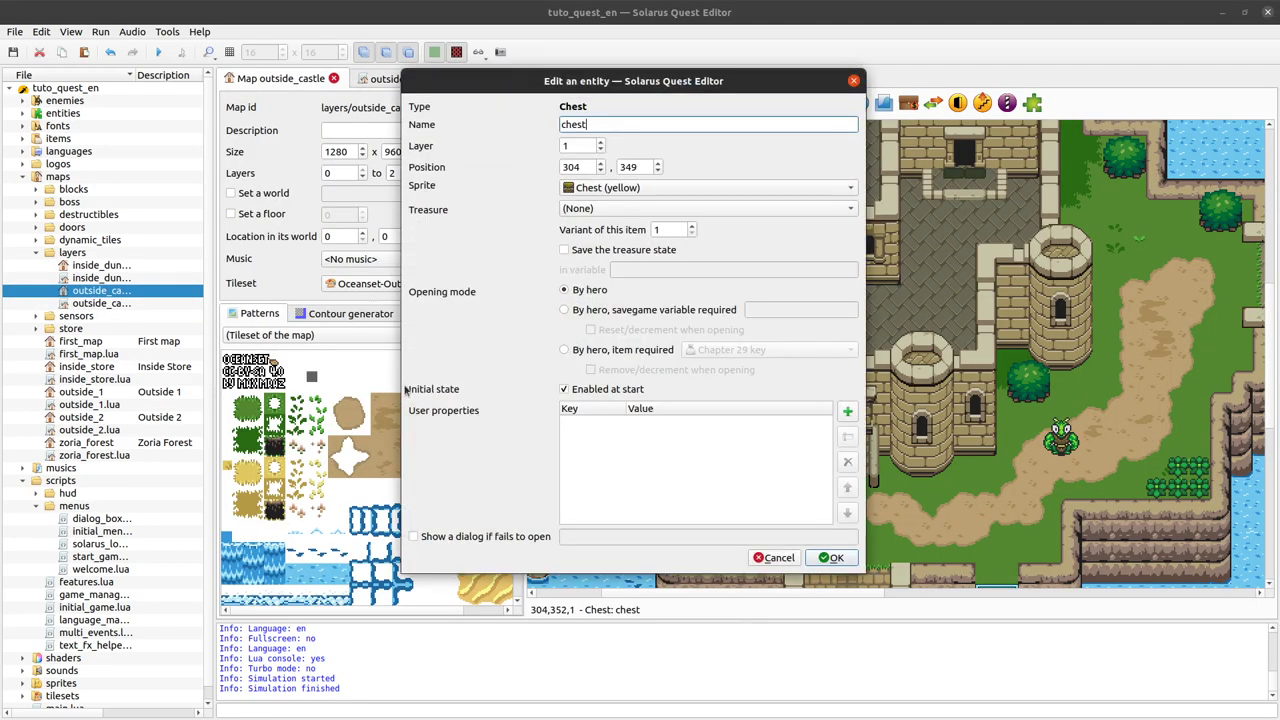
pyautogui.click(565, 389)
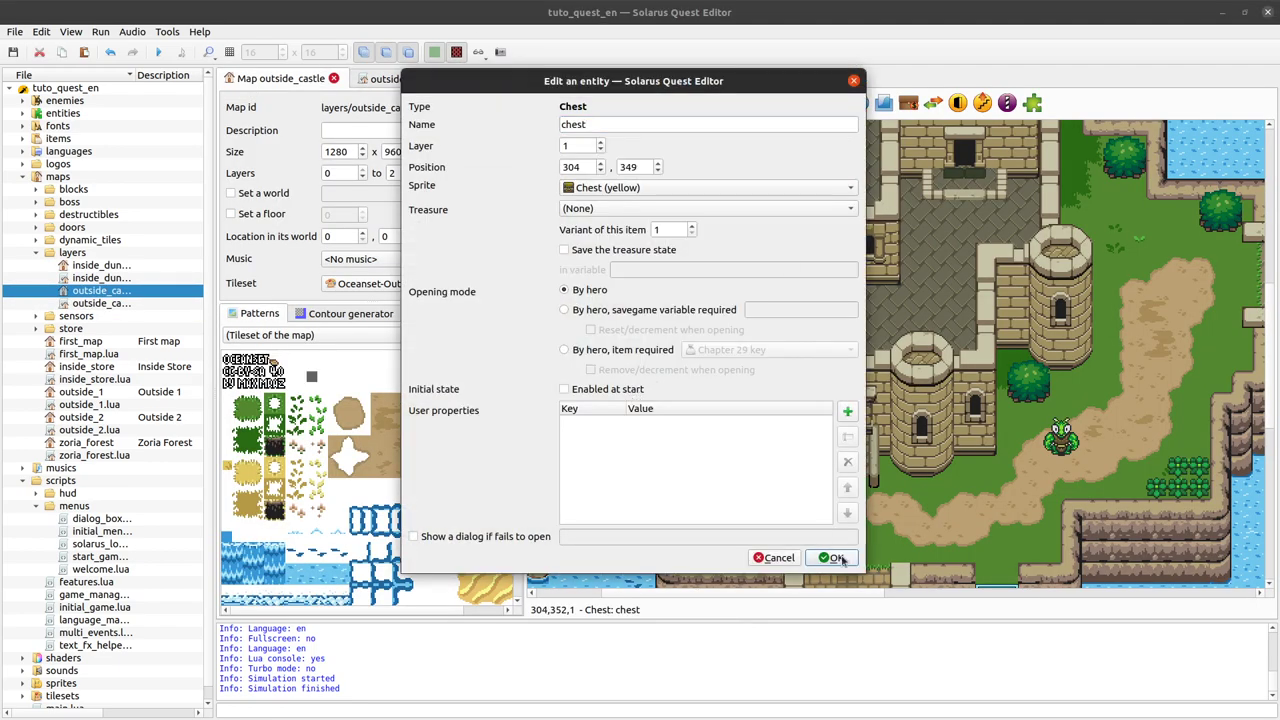
pyautogui.click(838, 558)
pyautogui.click(400, 80)
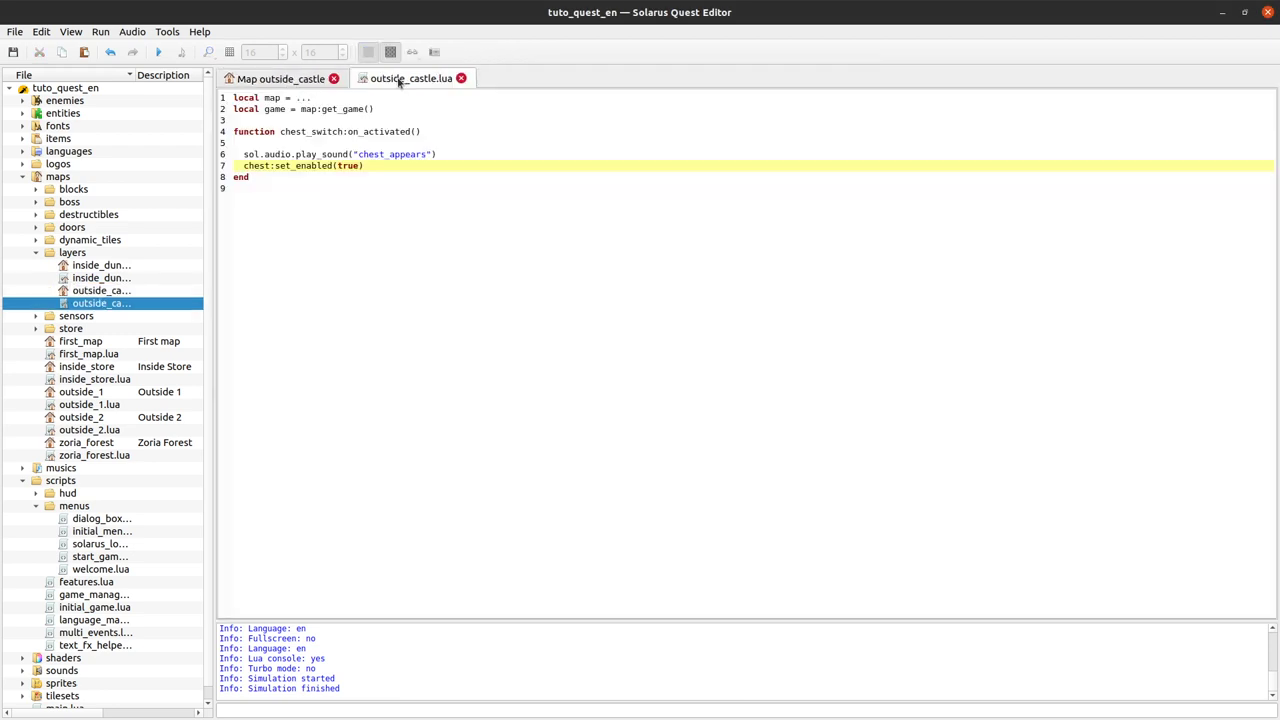
pyautogui.click(158, 52)
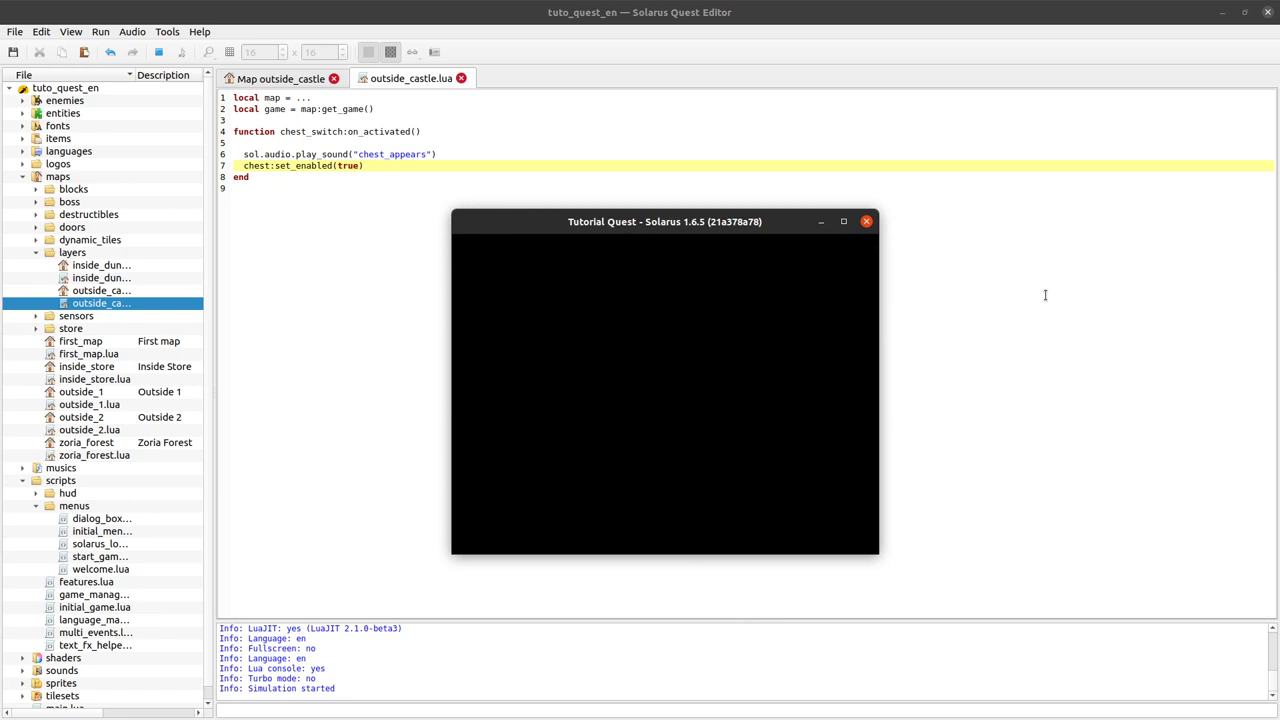
# Walk the hero down the steps, left toward the water, then back up into the doorway.
pyautogui.press('Down')
pyautogui.press('Left')
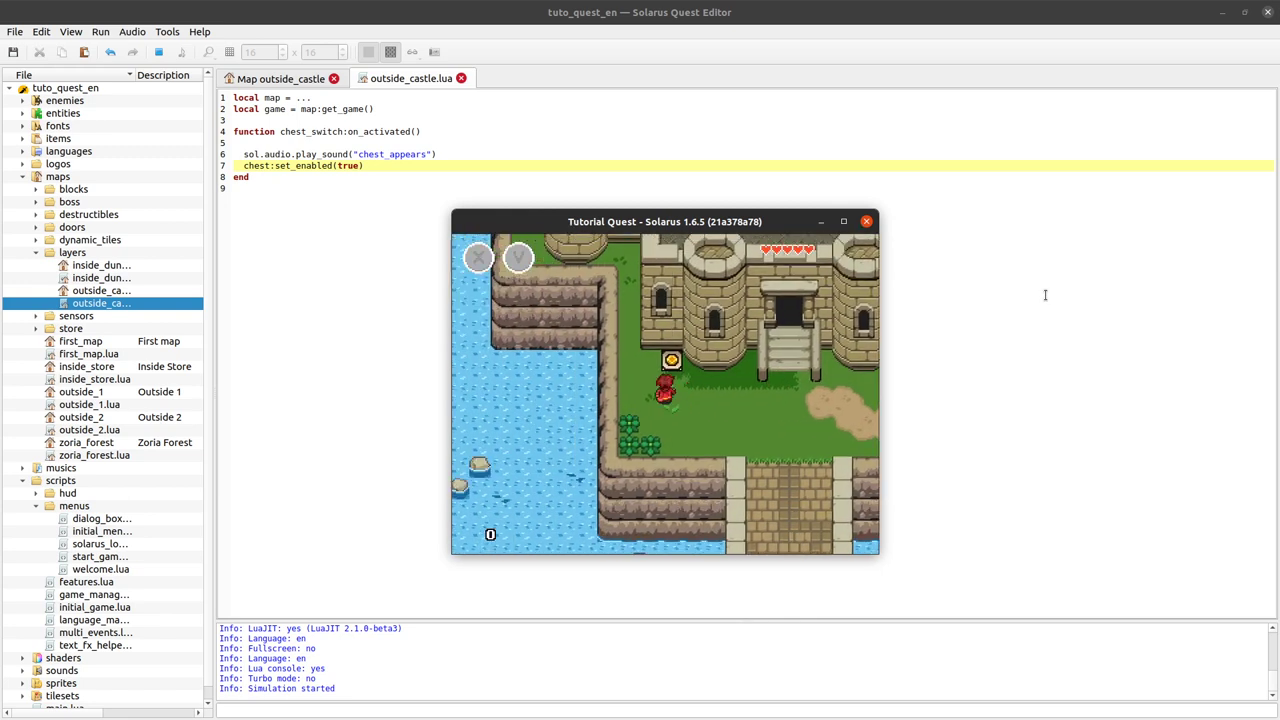
pyautogui.press('Right')
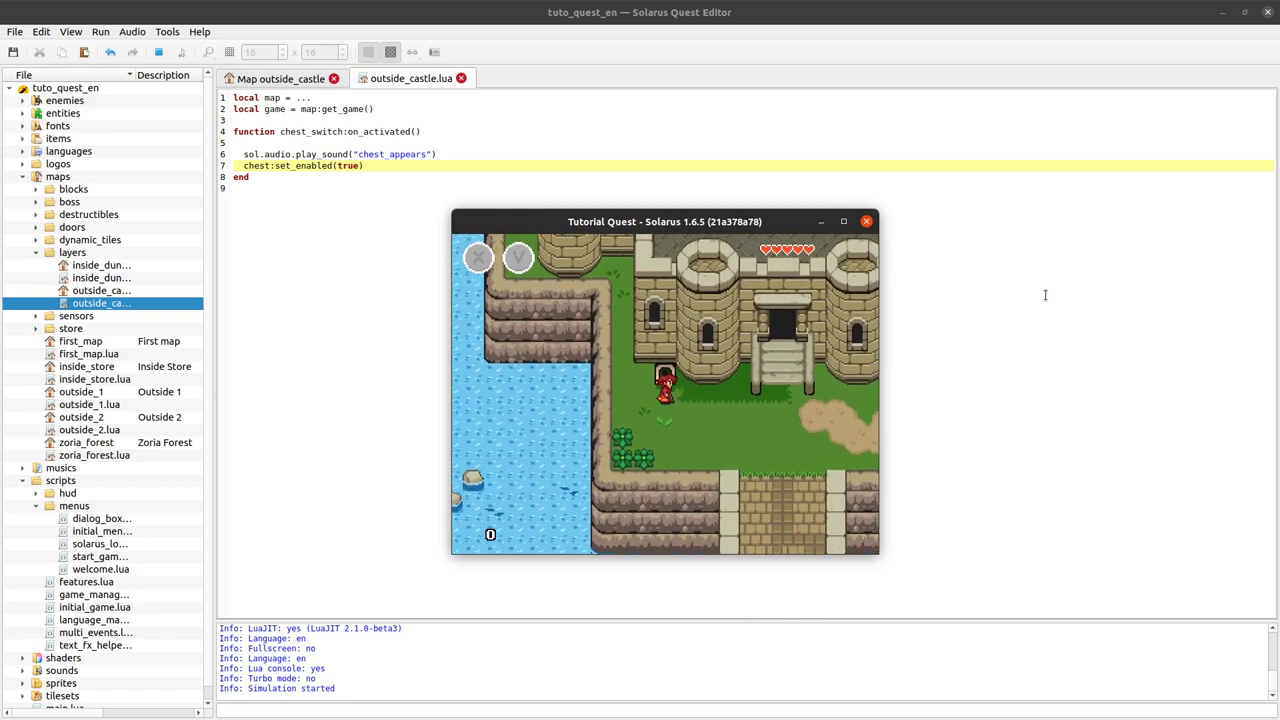
pyautogui.press('Up')
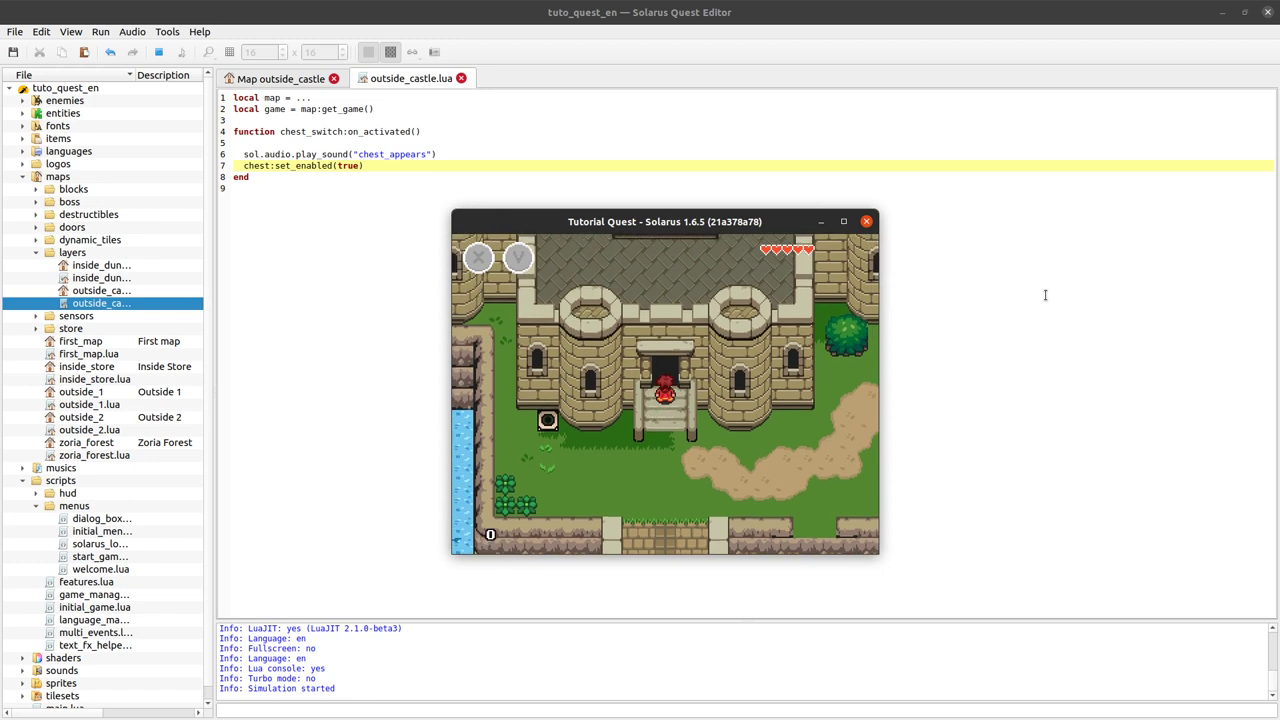
pyautogui.press('Up')
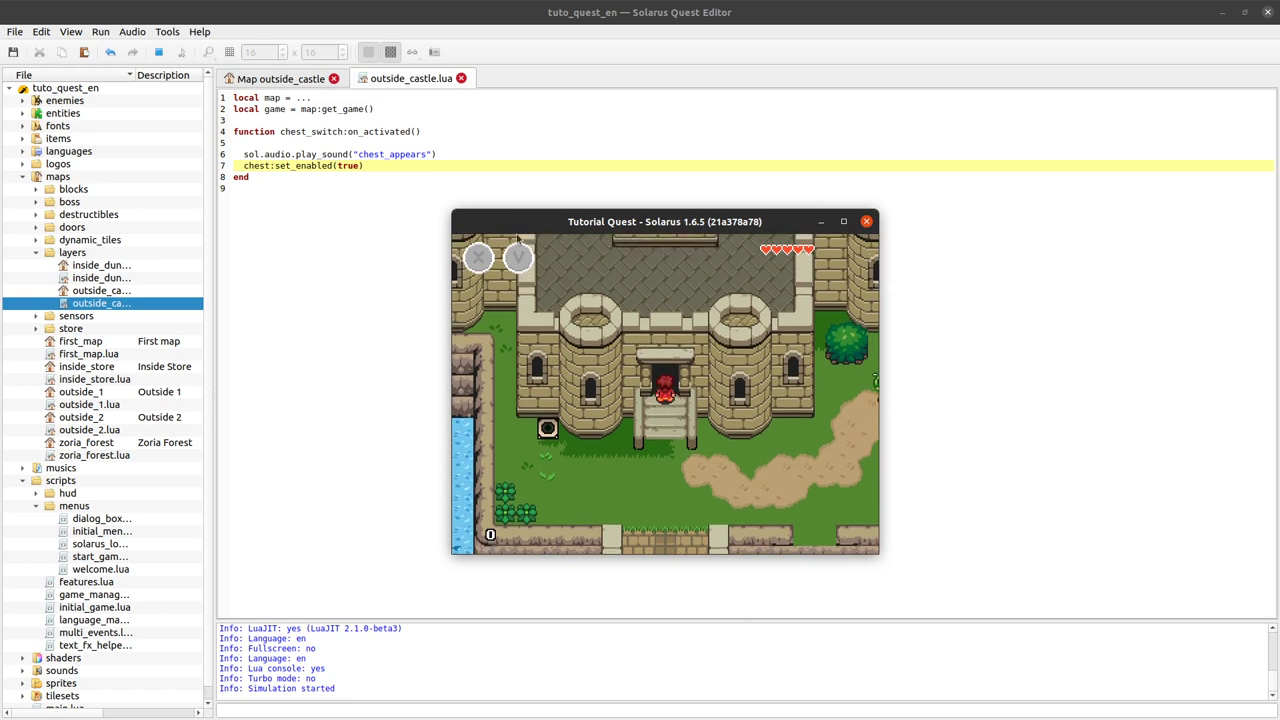
# Close the game and add local camera = map:get_camera() above the play_sound line, then save.
pyautogui.click(866, 222)
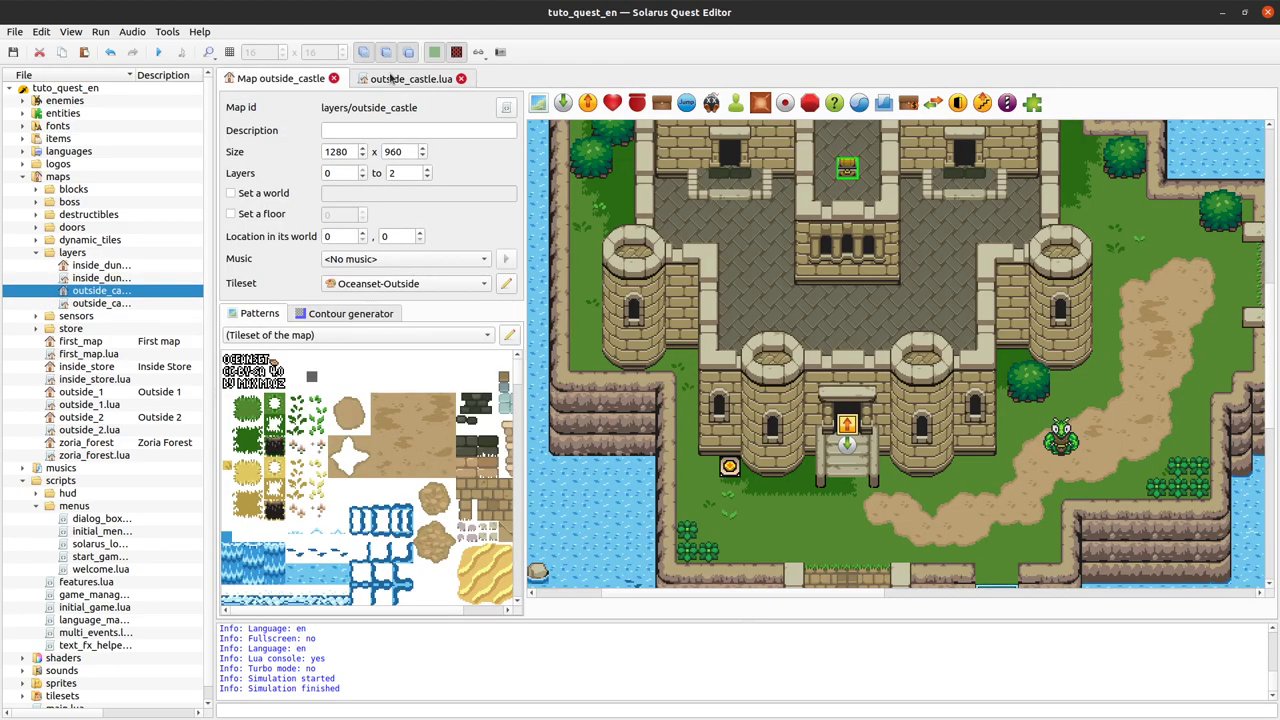
pyautogui.click(392, 79)
pyautogui.click(444, 154)
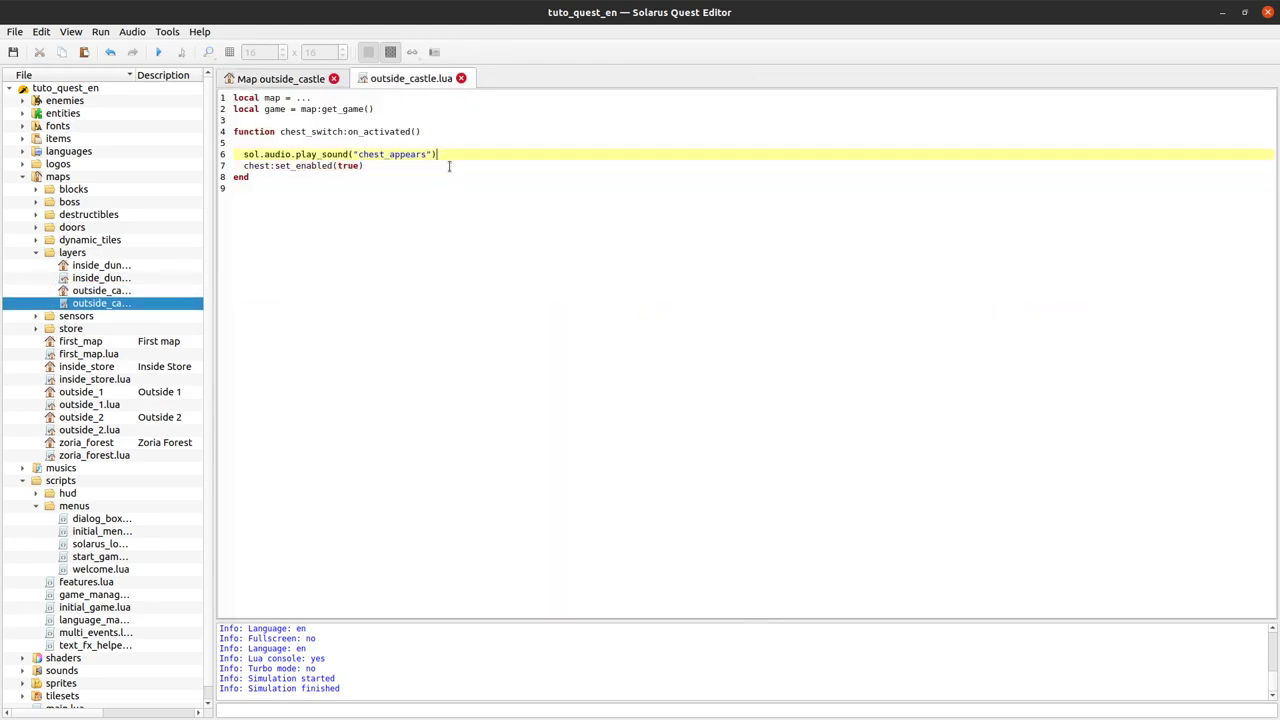
pyautogui.press('Up')
pyautogui.press('Return')
pyautogui.press('Return')
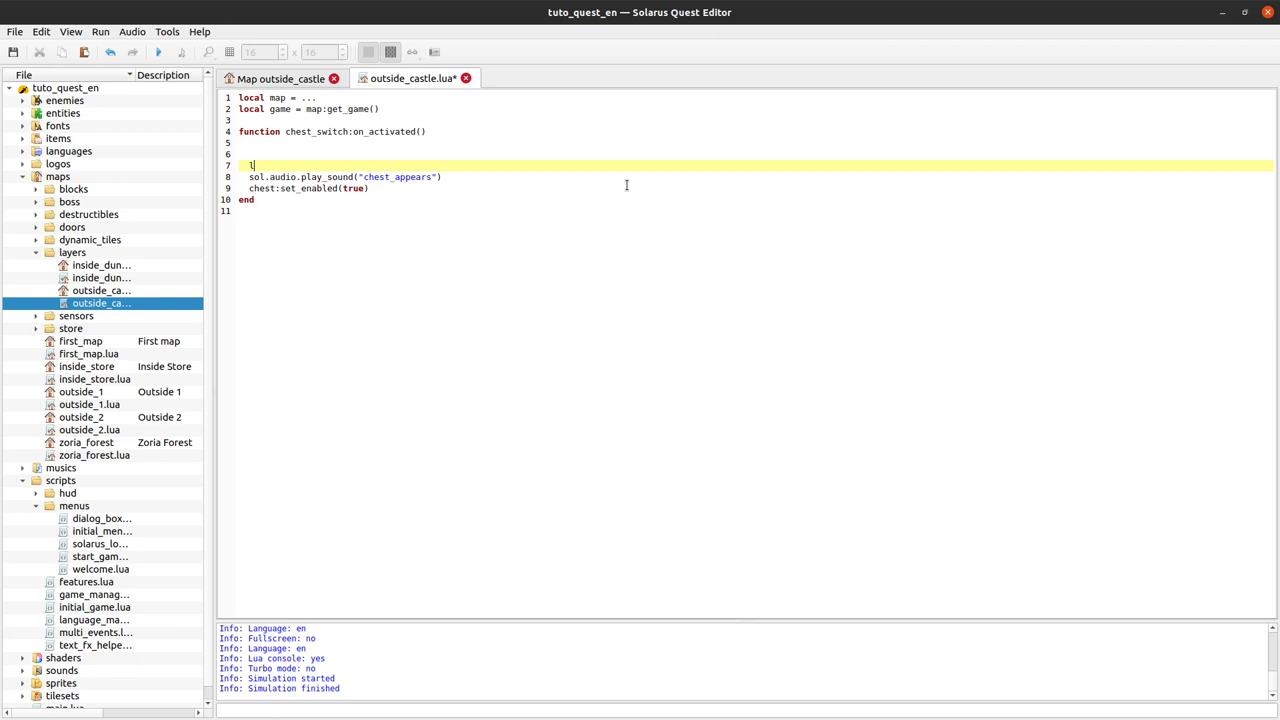
pyautogui.press('BackSpace')
pyautogui.press('BackSpace')
pyautogui.press('BackSpace')
pyautogui.press('BackSpace')
pyautogui.write('lo')
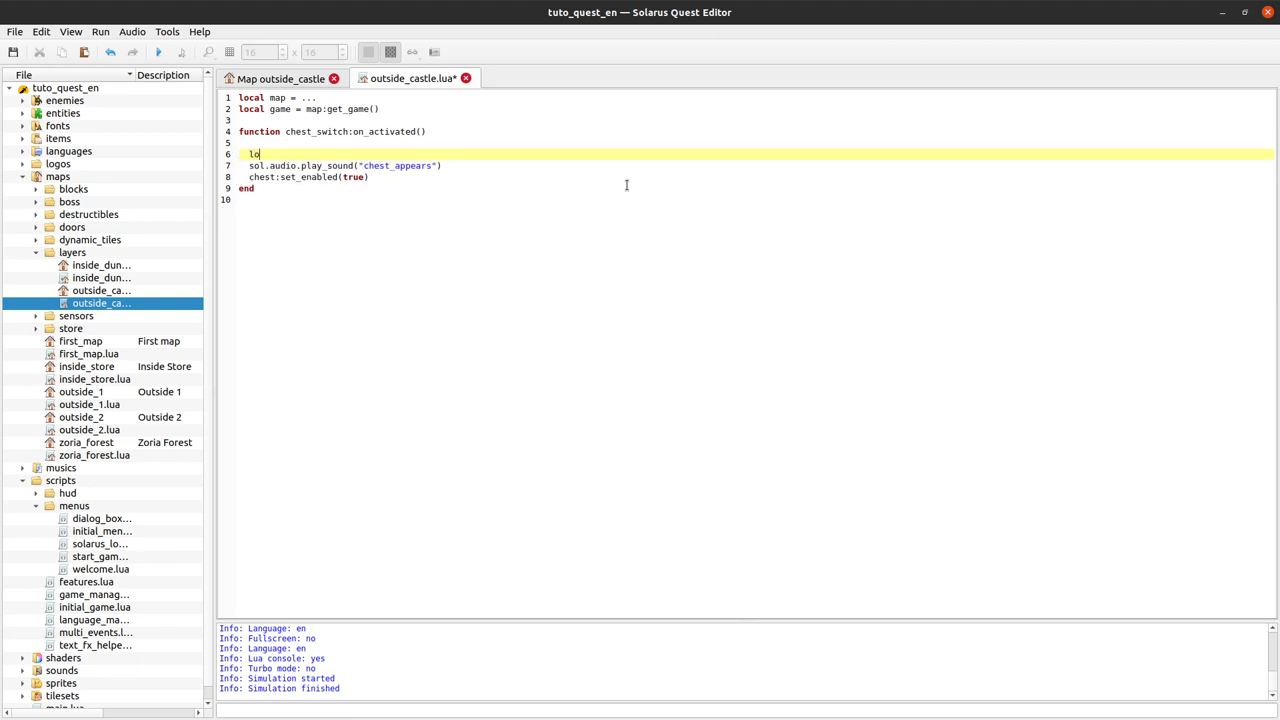
pyautogui.write('cal camera = map:get_camera()')
pyautogui.press('Return')
pyautogui.hotkey('ctrl', 's')
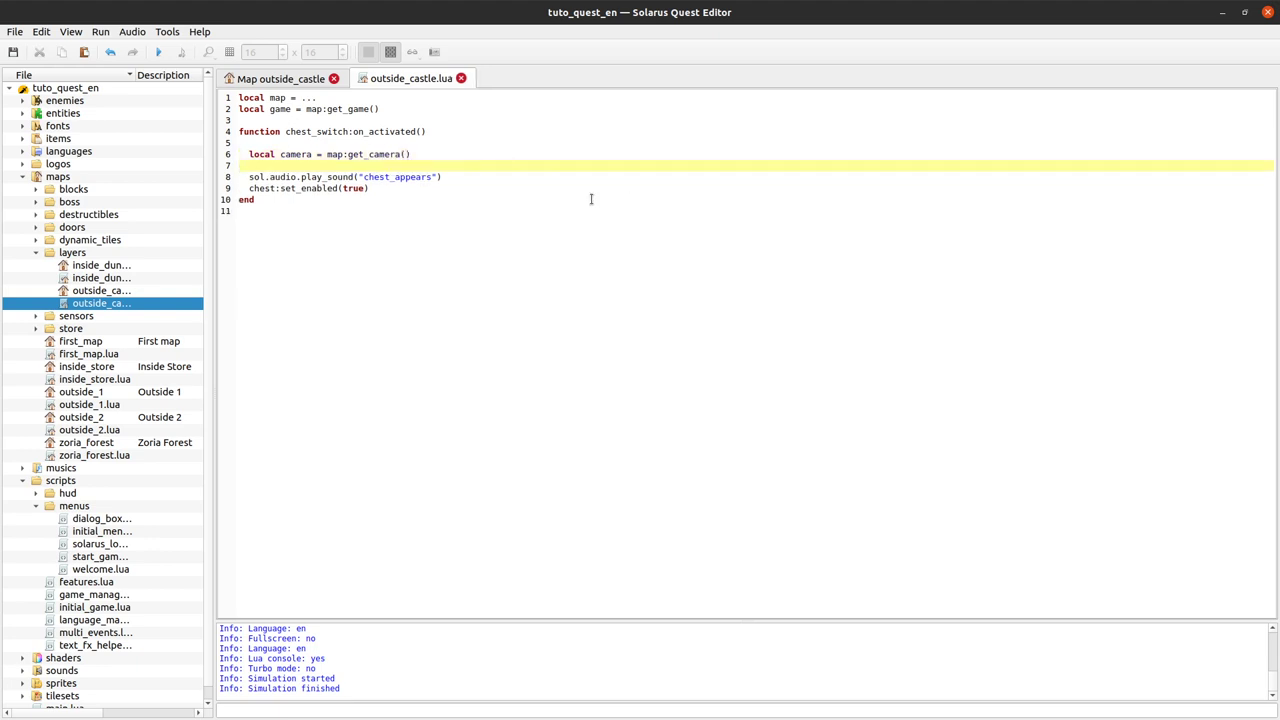
pyautogui.doubleClick(388, 157)
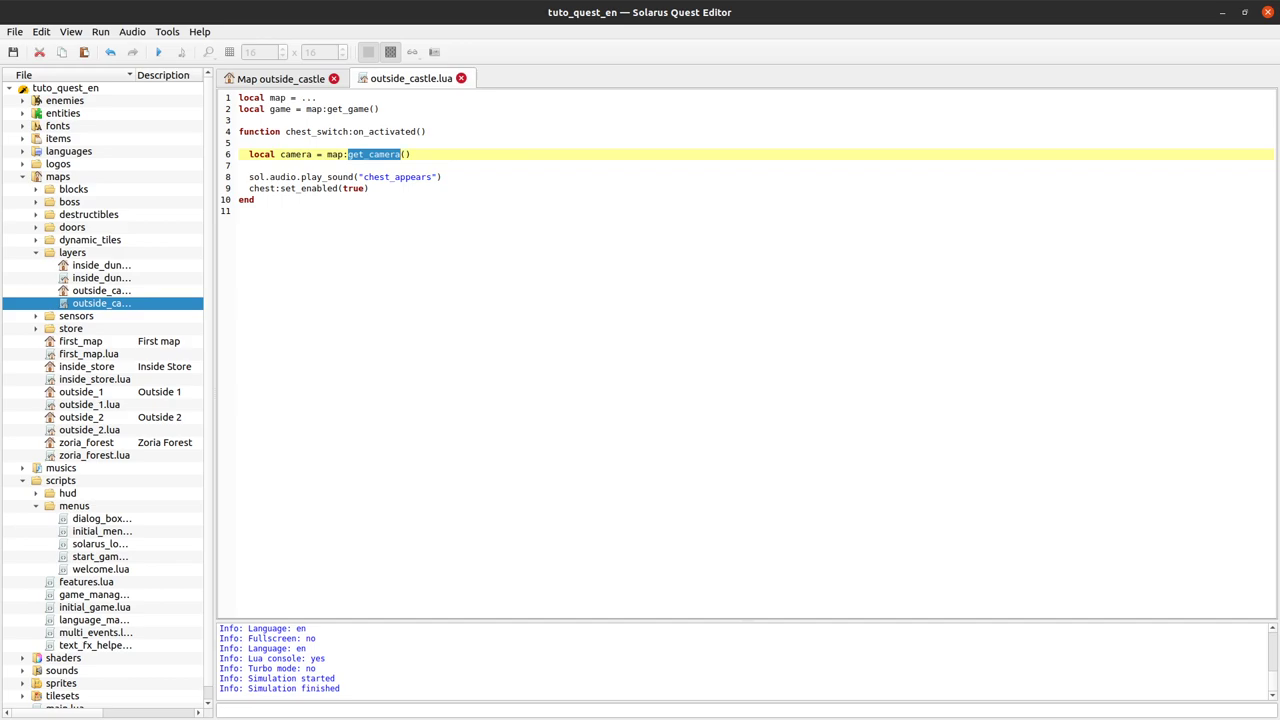
# Highlight the Camera page sentence saying cameras cannot be created or removed.
pyautogui.hotkey('alt', 'Tab')
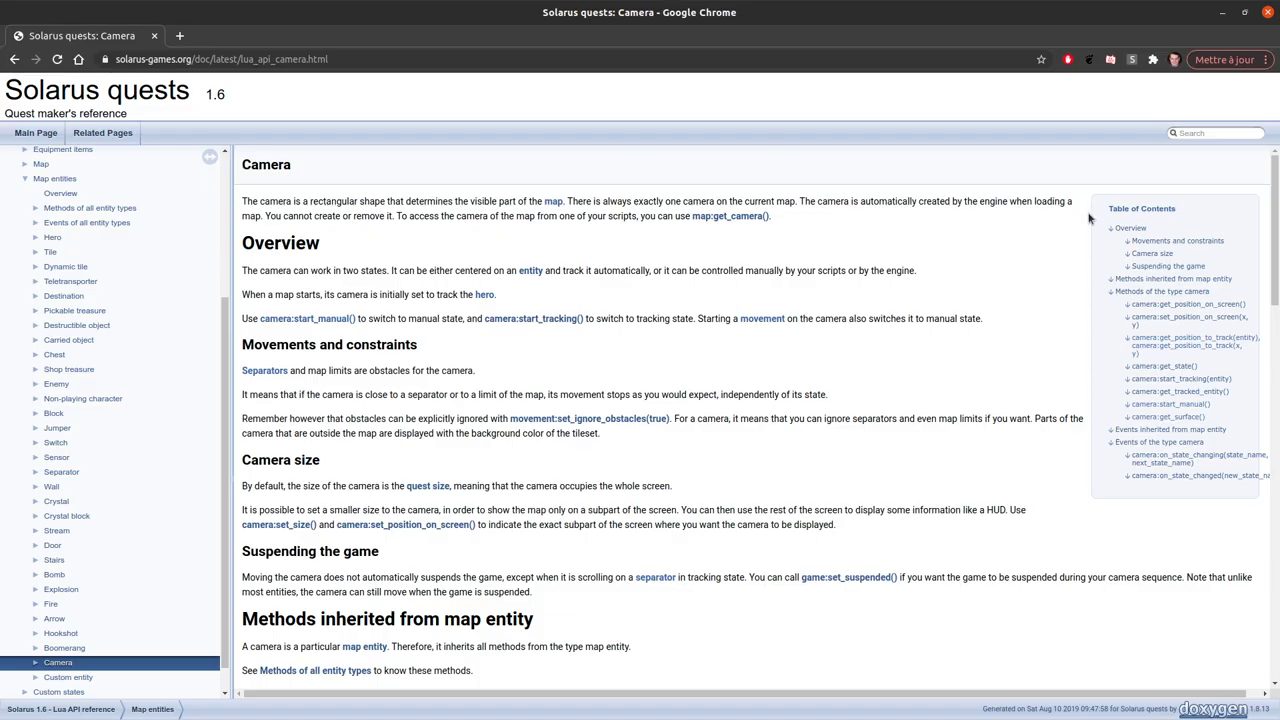
pyautogui.doubleClick(297, 216)
pyautogui.moveTo(267, 216); pyautogui.dragTo(395, 218)
# Insert local movement = sol.movement.create("straight") on line 8, below the camera line.
pyautogui.hotkey('alt', 'Tab')
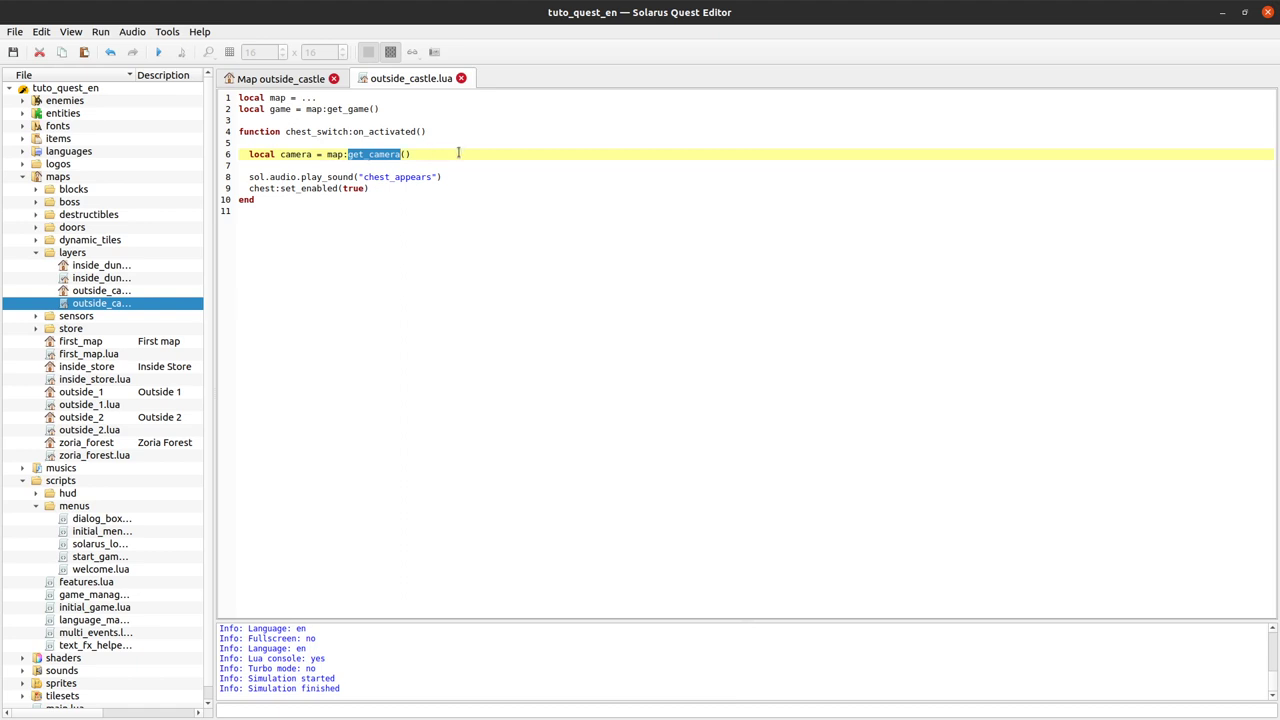
pyautogui.click(398, 178)
pyautogui.click(445, 190)
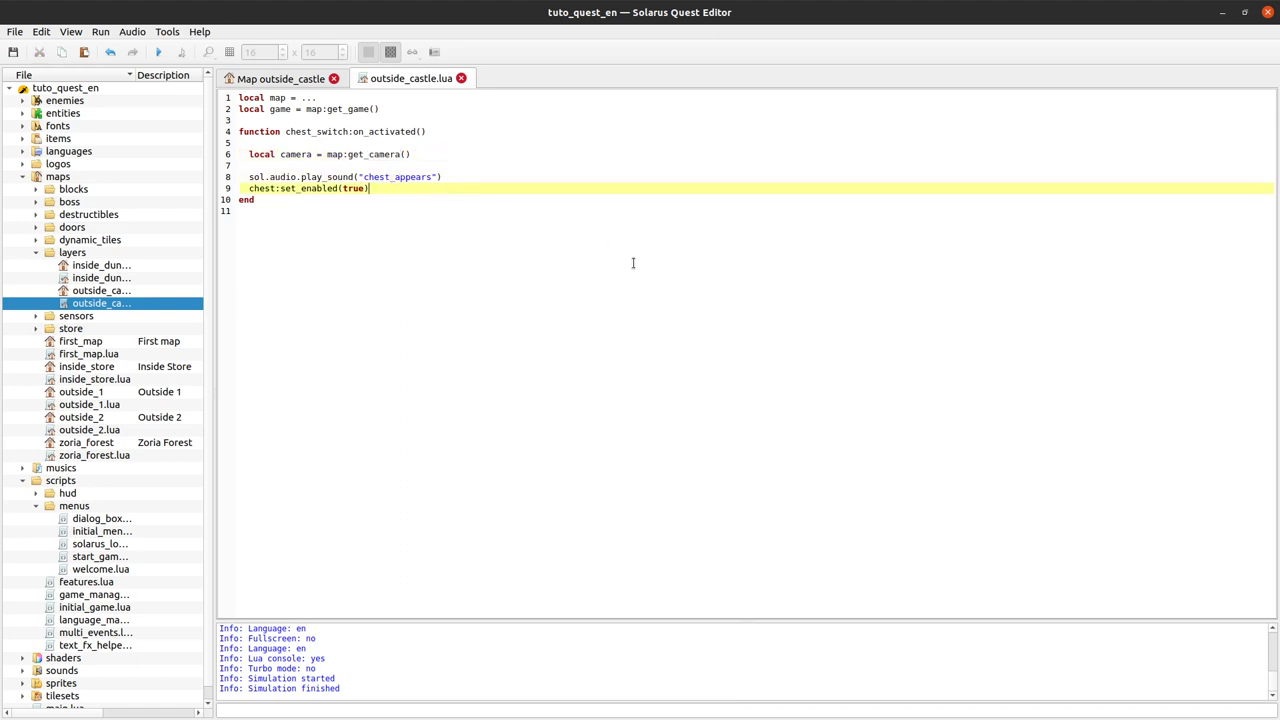
pyautogui.press('Up')
pyautogui.press('Up')
pyautogui.press('Return')
pyautogui.write('loc')
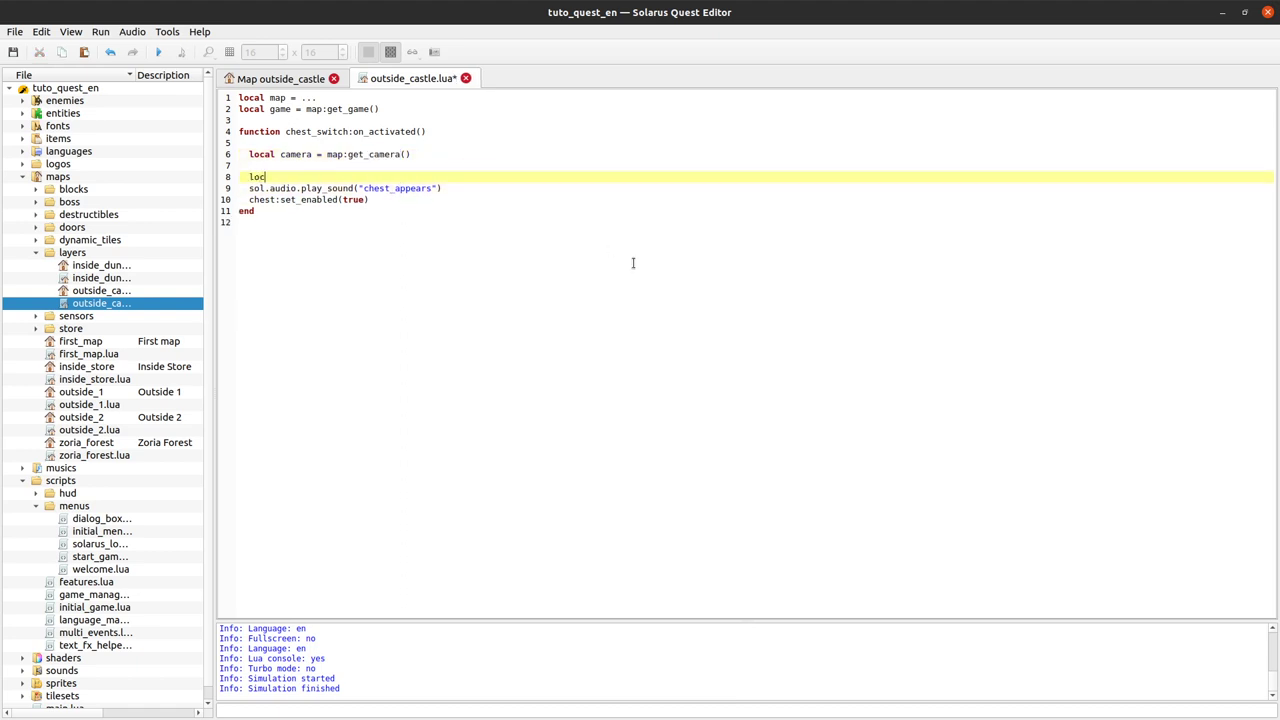
pyautogui.write('al movem')
pyautogui.write('ent = sol.')
pyautogui.write('movement:')
pyautogui.write('creat')
pyautogui.write('e("straight')
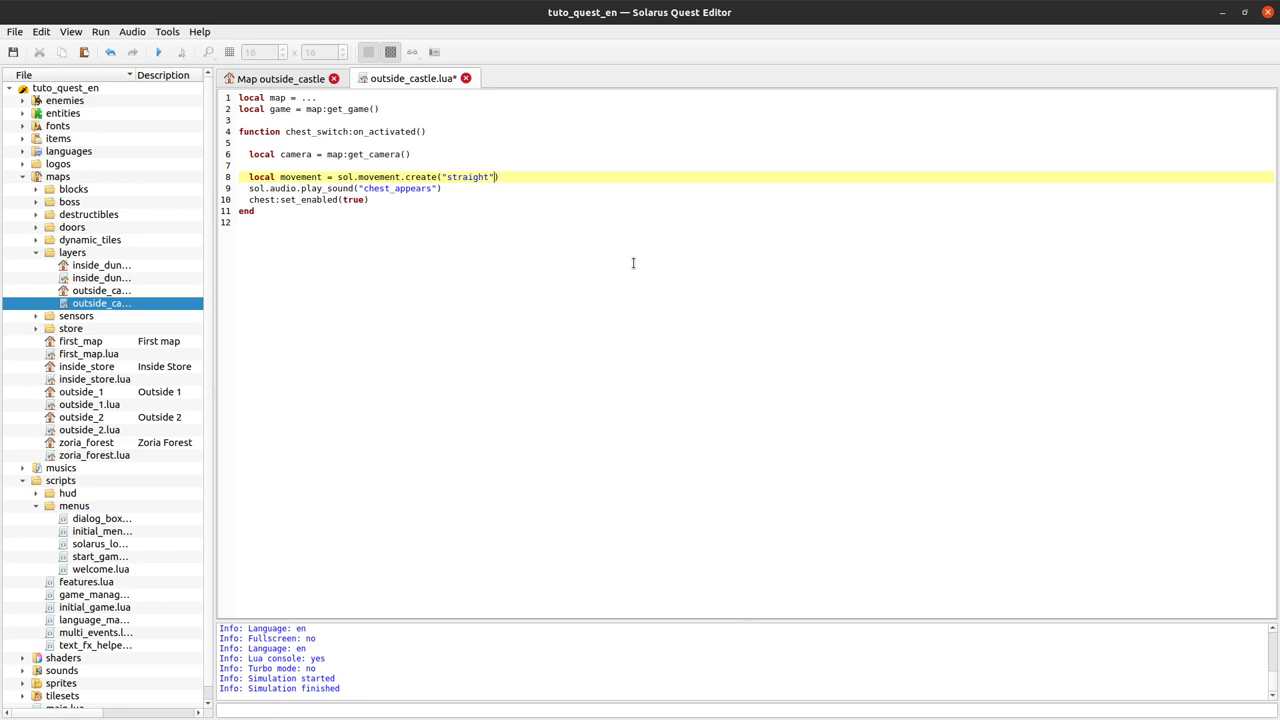
pyautogui.press('Left')
pyautogui.hotkey('ctrl', 'shift', 'Left')
pyautogui.scroll(1, 441, 80)
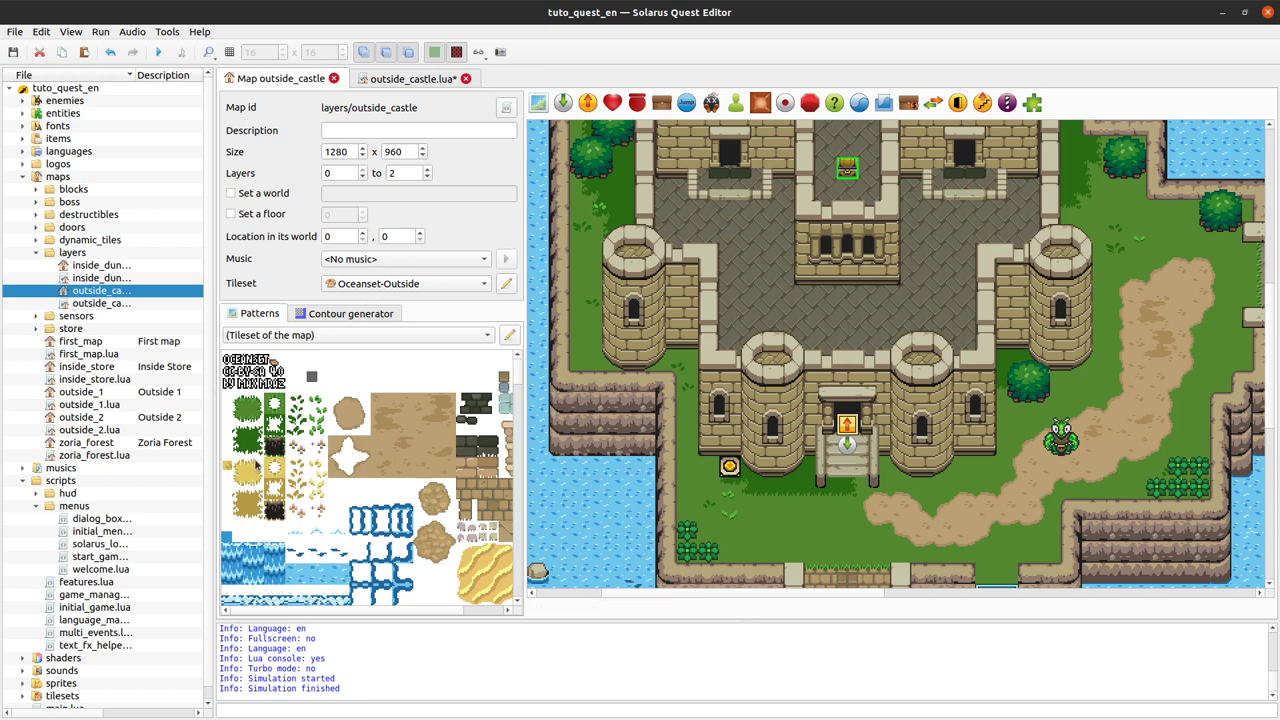
# Draw a grass_light_1 tile and resize it to 320 x 240.
pyautogui.moveTo(686, 264); pyautogui.dragTo(1028, 508)
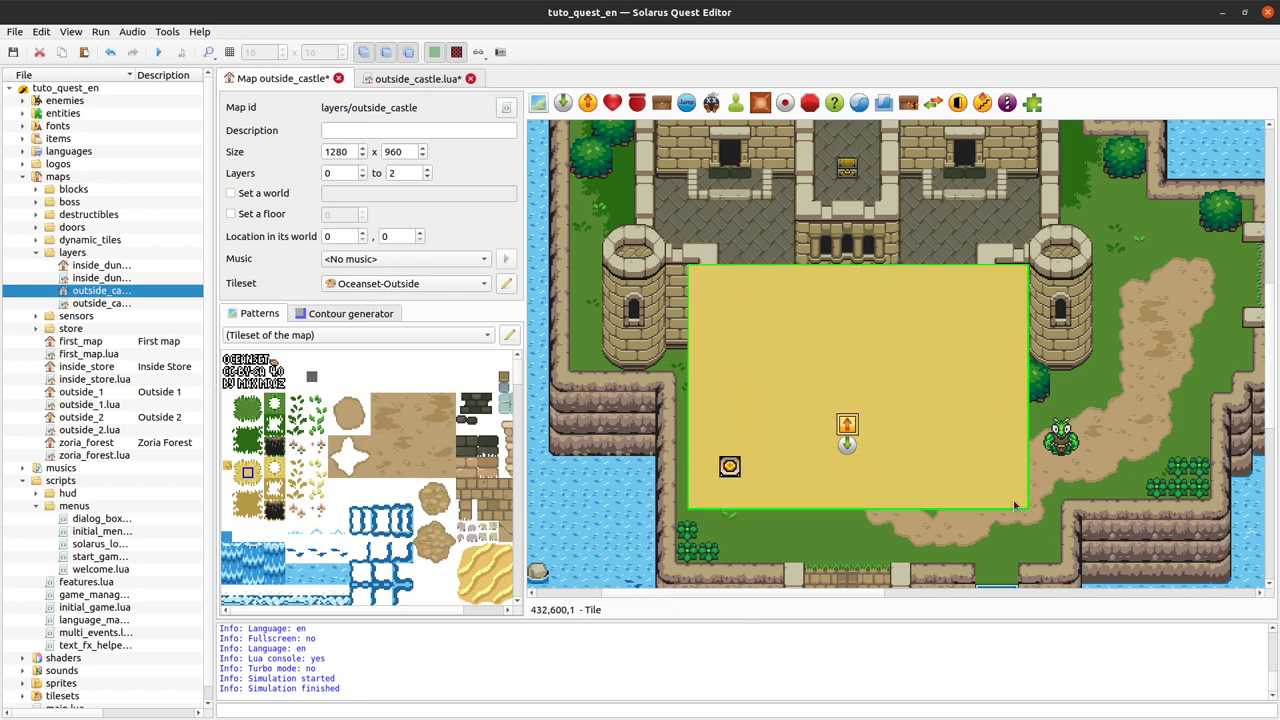
pyautogui.doubleClick(801, 318)
pyautogui.doubleClick(603, 250)
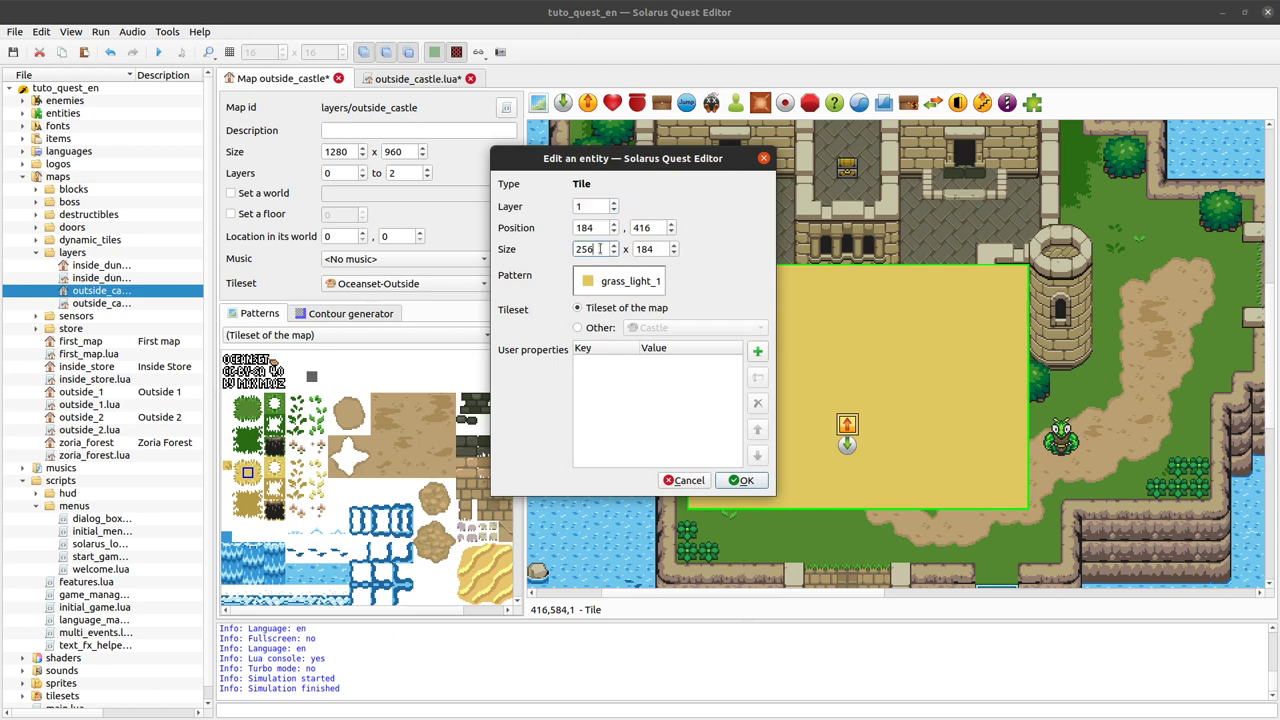
pyautogui.write('320')
pyautogui.press('Tab')
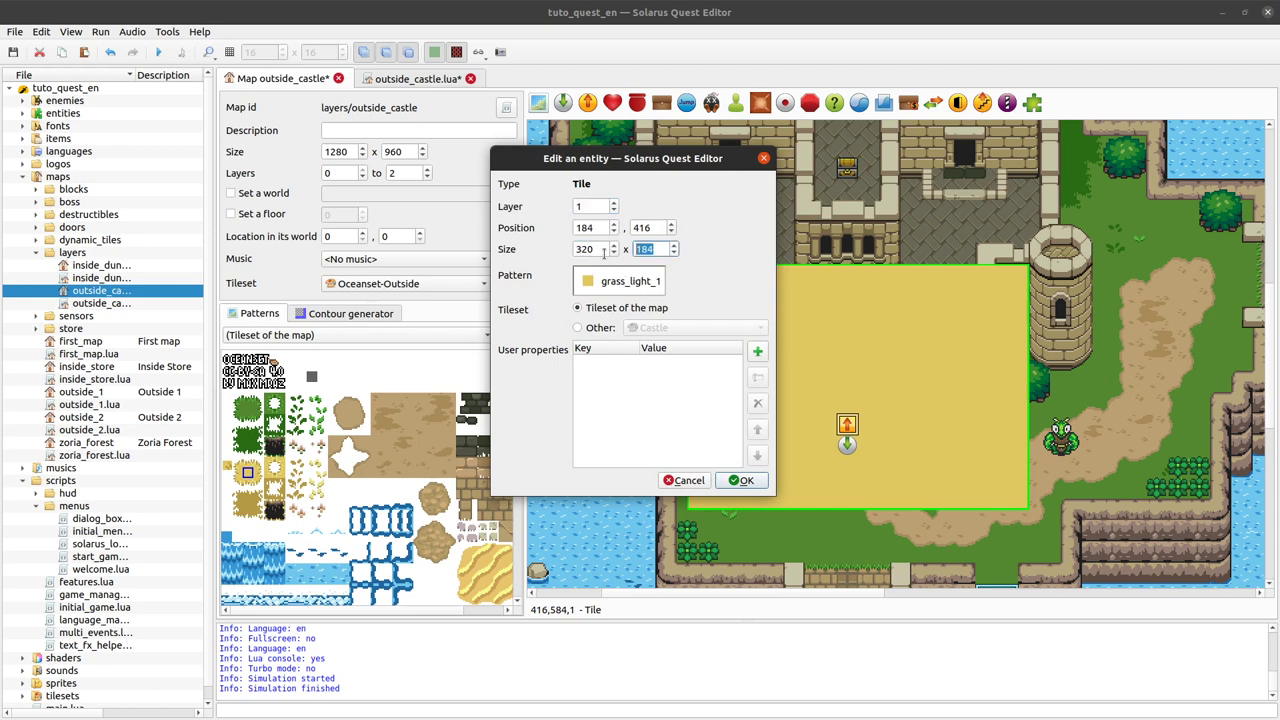
pyautogui.write('240')
pyautogui.click(593, 249)
pyautogui.click(741, 480)
# Move the grass tile left and down so it covers the chest switch area.
pyautogui.scroll(-3, 848, 471)
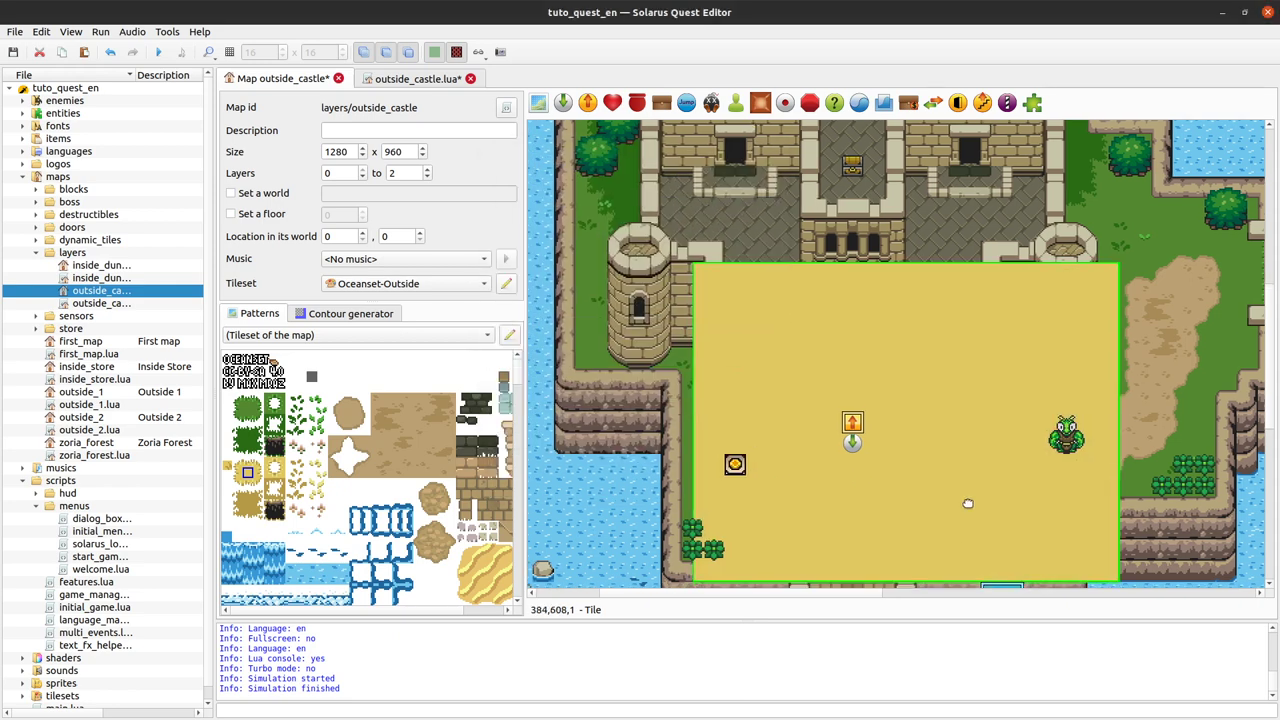
pyautogui.moveTo(933, 318); pyautogui.dragTo(772, 362)
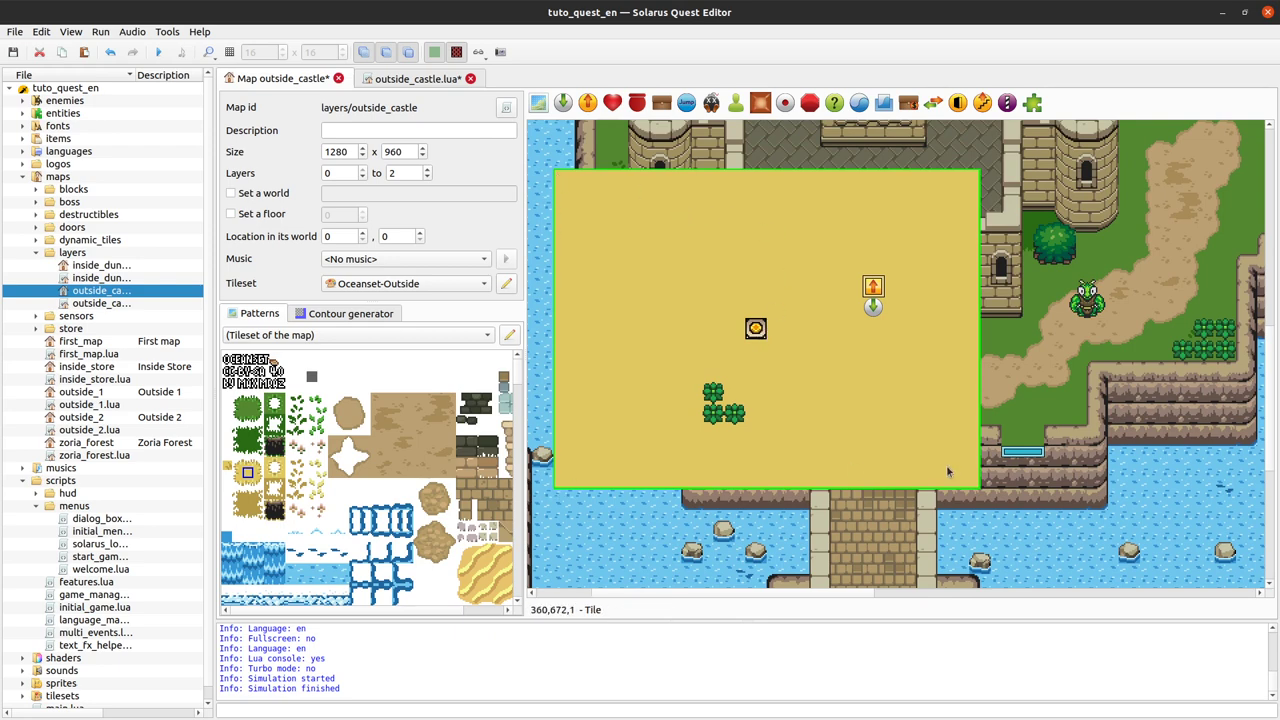
pyautogui.moveTo(755, 328); pyautogui.dragTo(790, 376, button='middle')
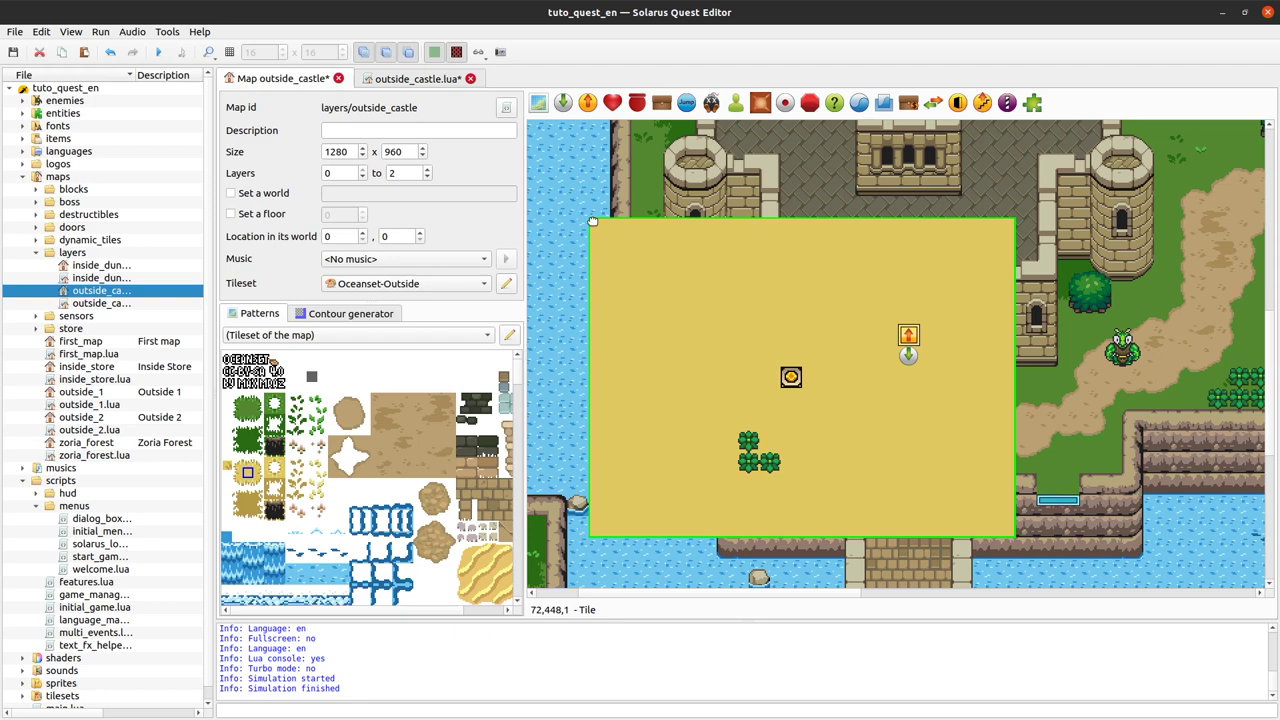
pyautogui.moveTo(592, 214); pyautogui.dragTo(584, 326, button='middle')
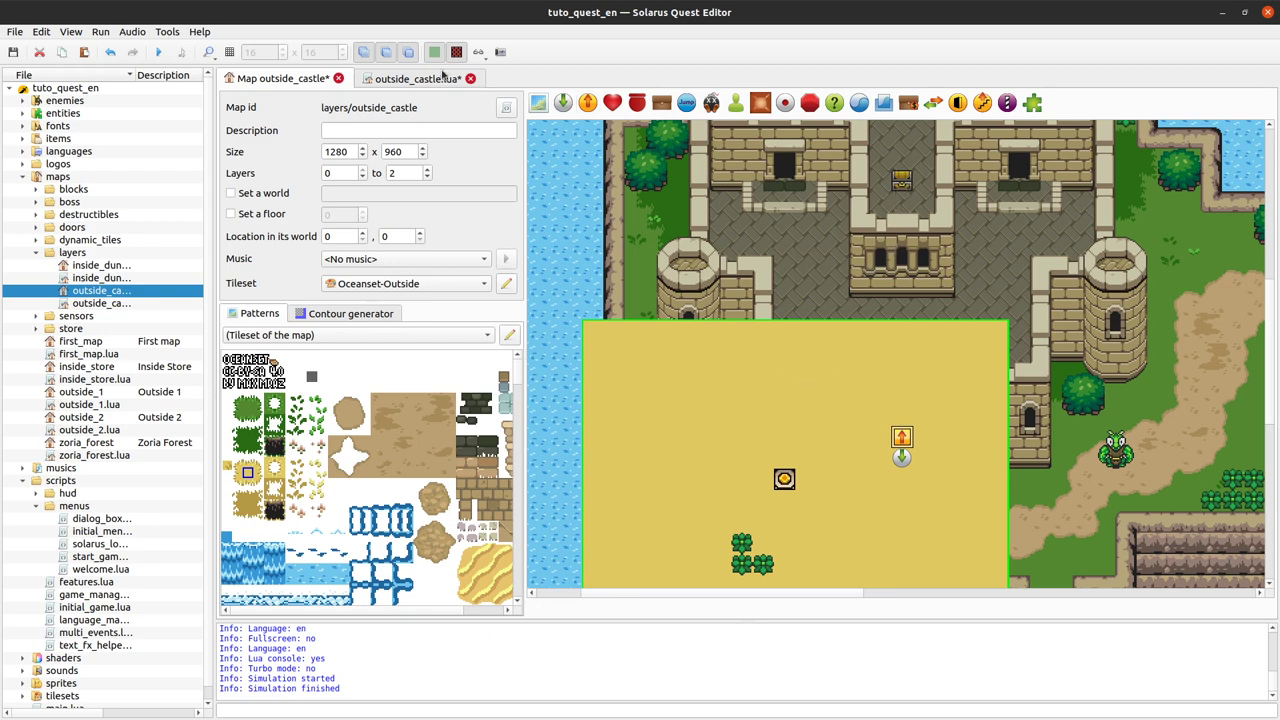
# Change the movement type from "straight" to "target" and save the script.
pyautogui.click(443, 78)
pyautogui.click(533, 178)
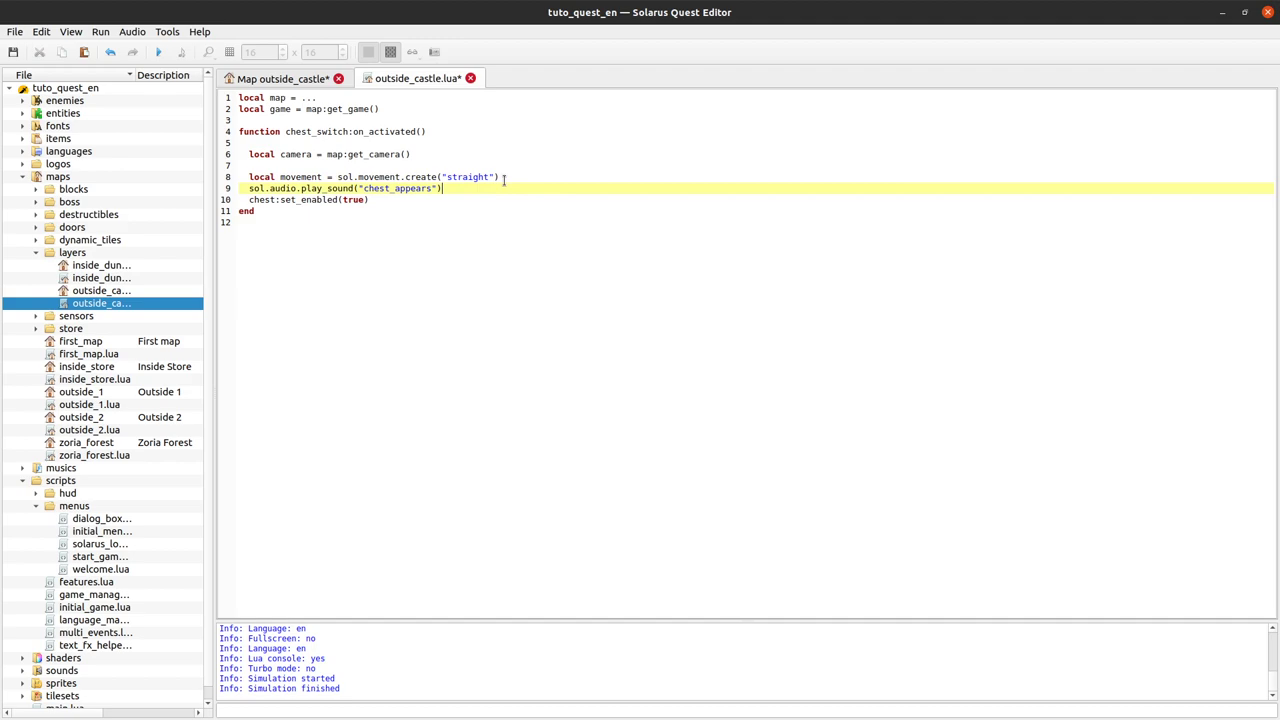
pyautogui.doubleClick(468, 177)
pyautogui.write('target')
pyautogui.hotkey('ctrl', 's')
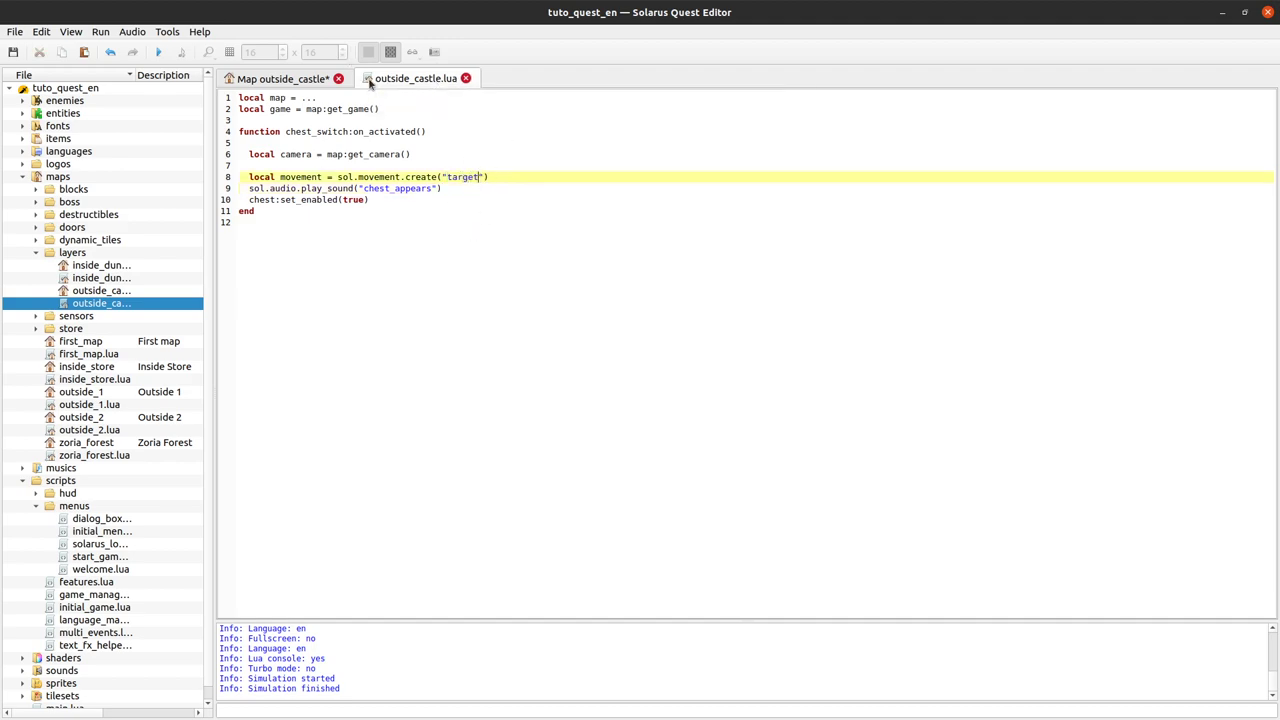
pyautogui.click(300, 78)
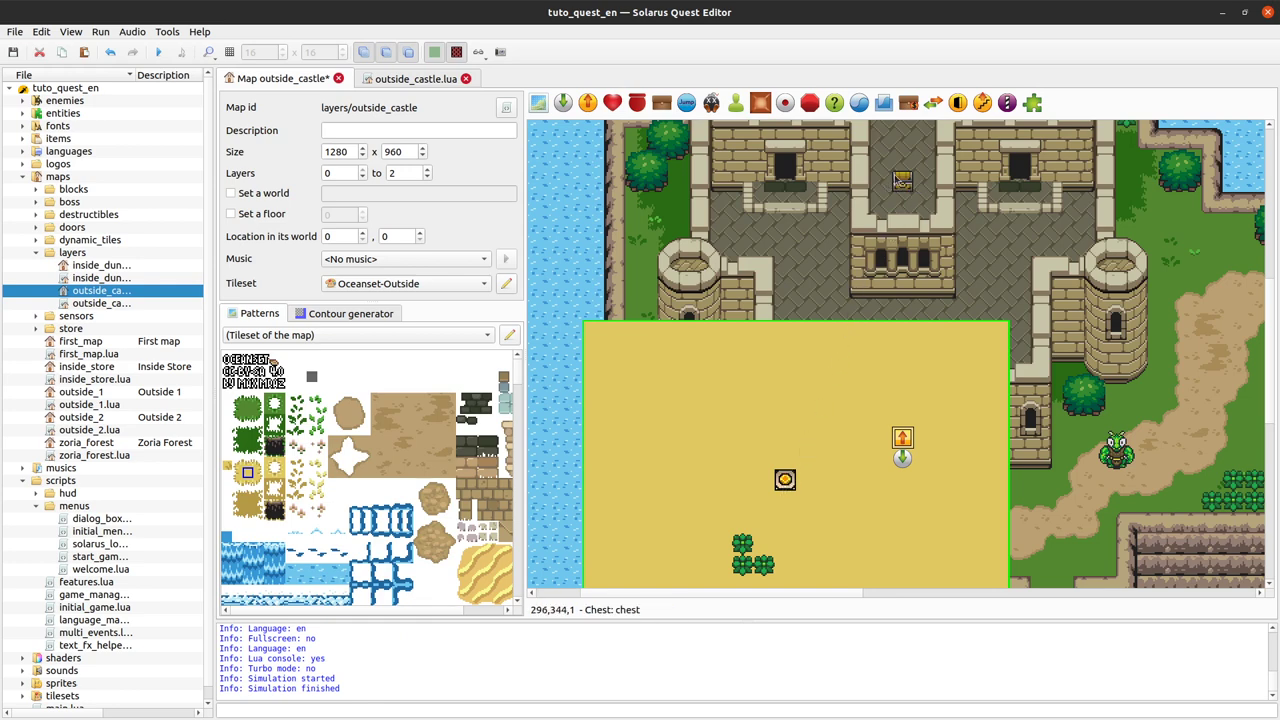
# Add movement:set_target(chest) and movement:set_speed(200) lines after the movement creation.
pyautogui.click(440, 80)
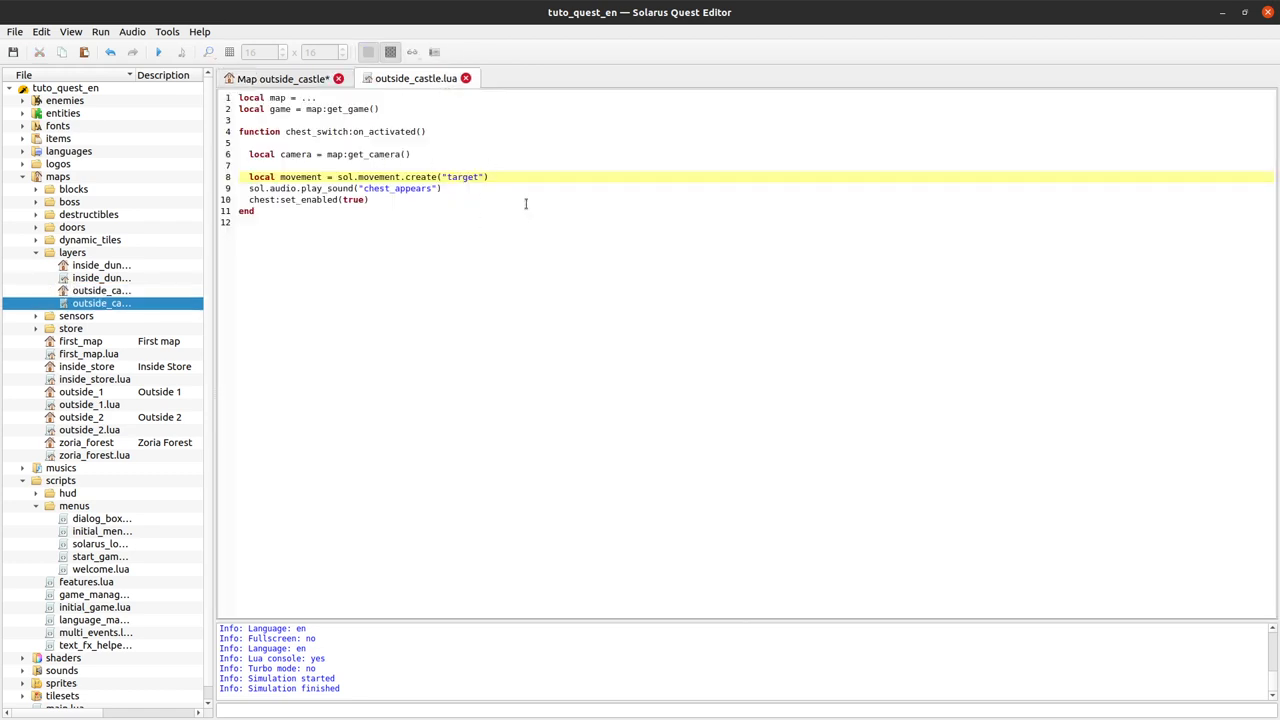
pyautogui.press('Return')
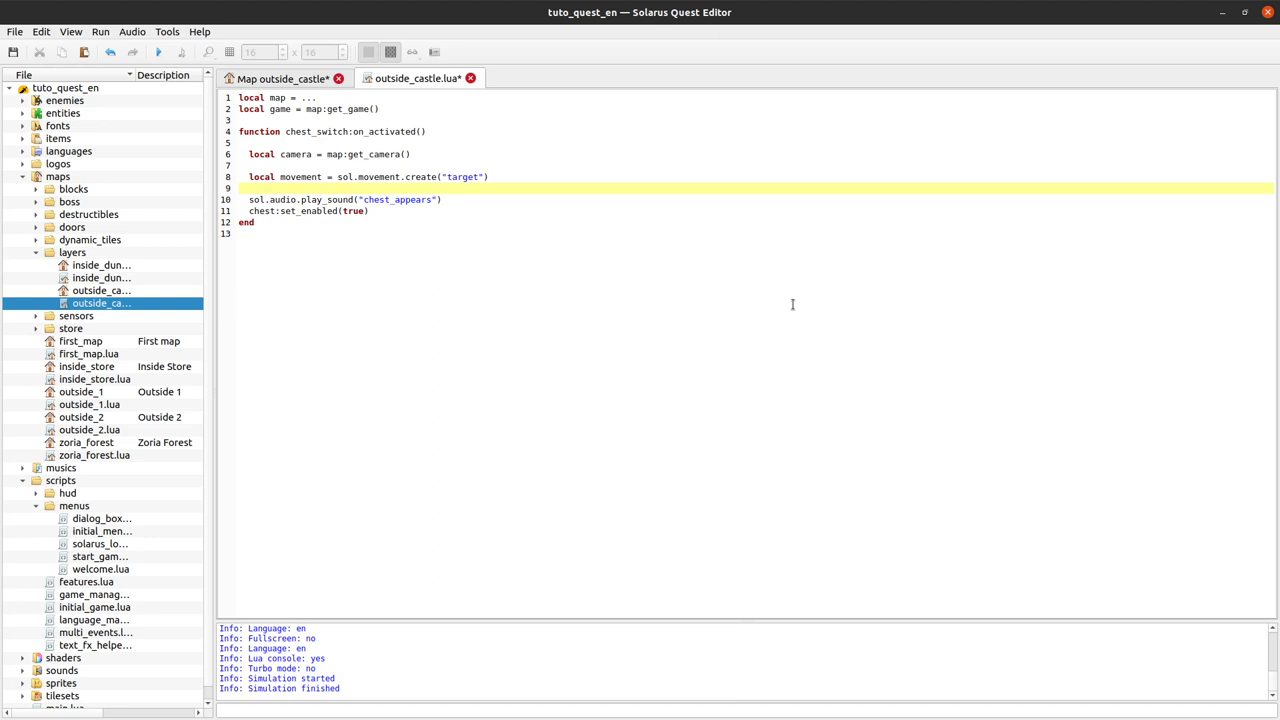
pyautogui.write('movement:set_speed(200')
pyautogui.press('Return')
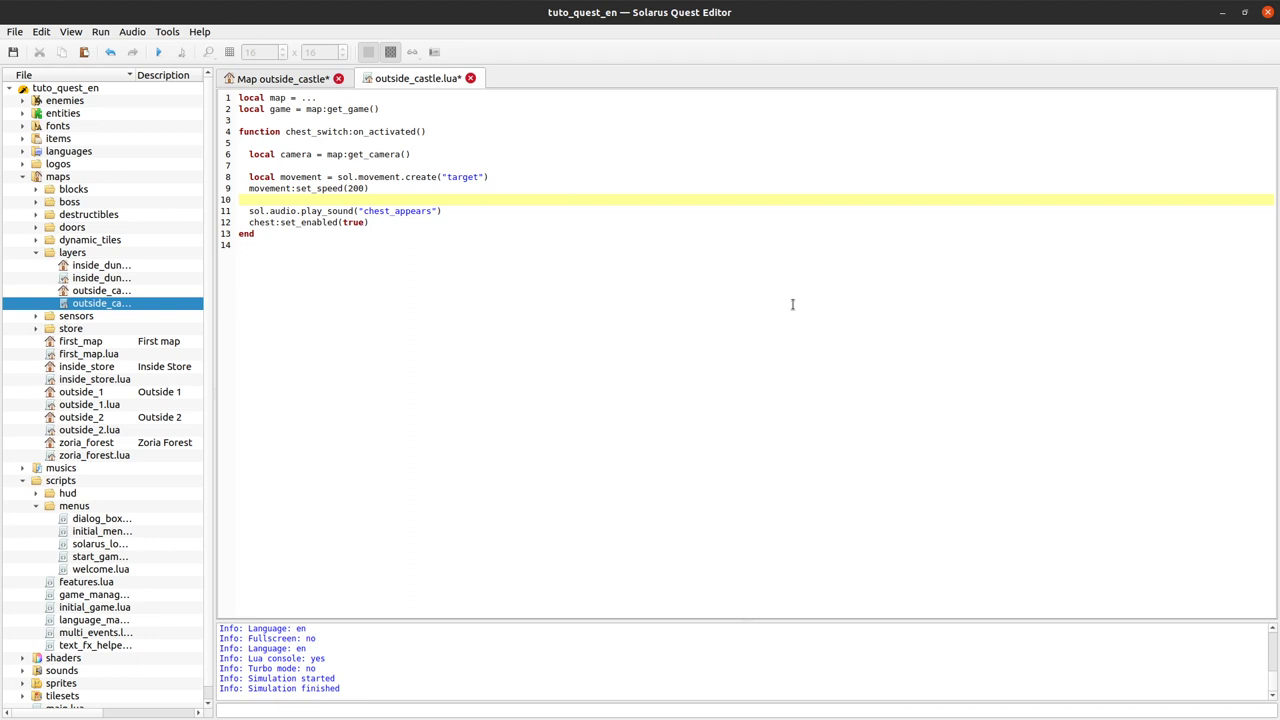
pyautogui.press('Up')
pyautogui.press('Up')
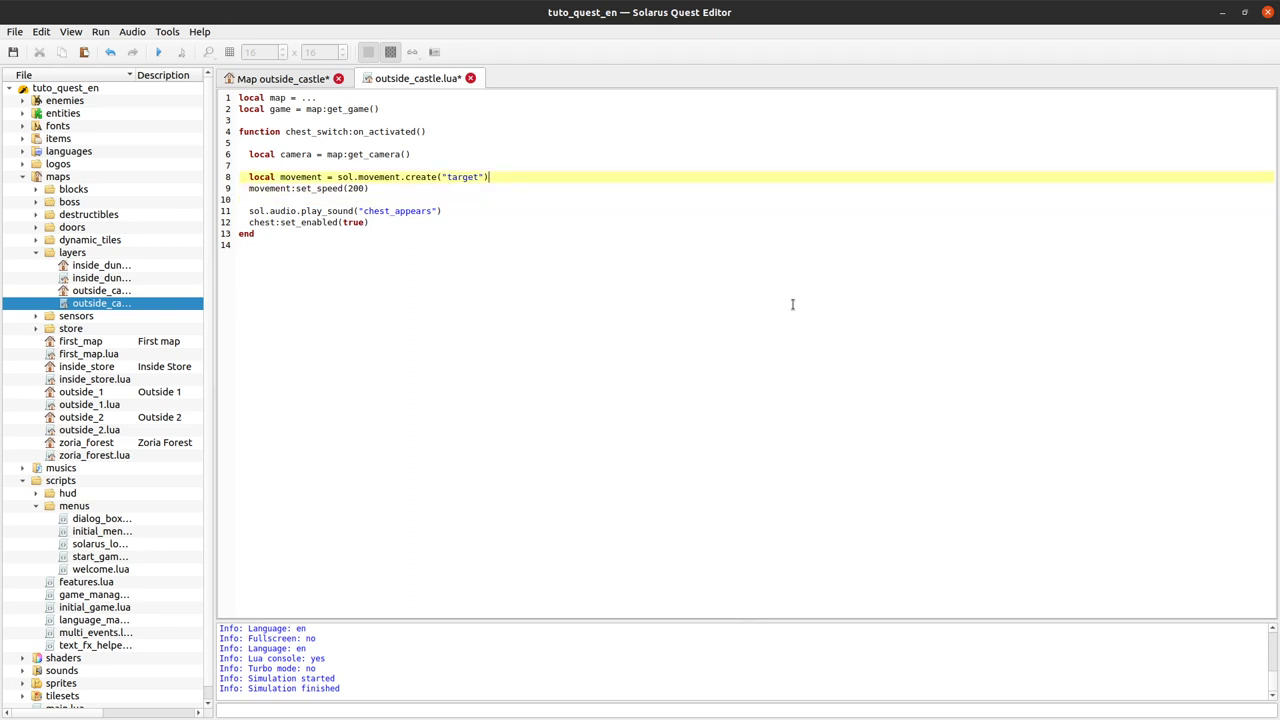
pyautogui.press('End')
pyautogui.press('Return')
pyautogui.write('movement:set')
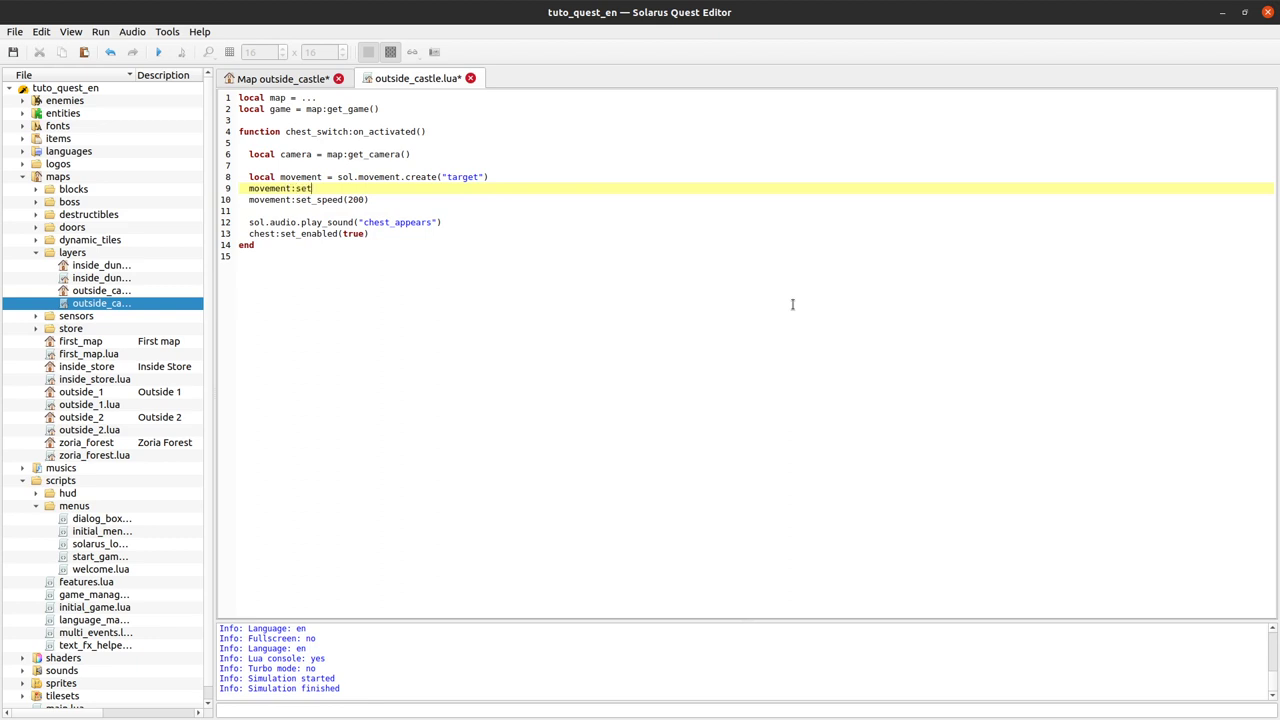
pyautogui.write('_target(chest')
pyautogui.hotkey('ctrl', 's')
# Add a movement:start(camera, function() line after the speed setting.
pyautogui.click(393, 199)
pyautogui.press('Return')
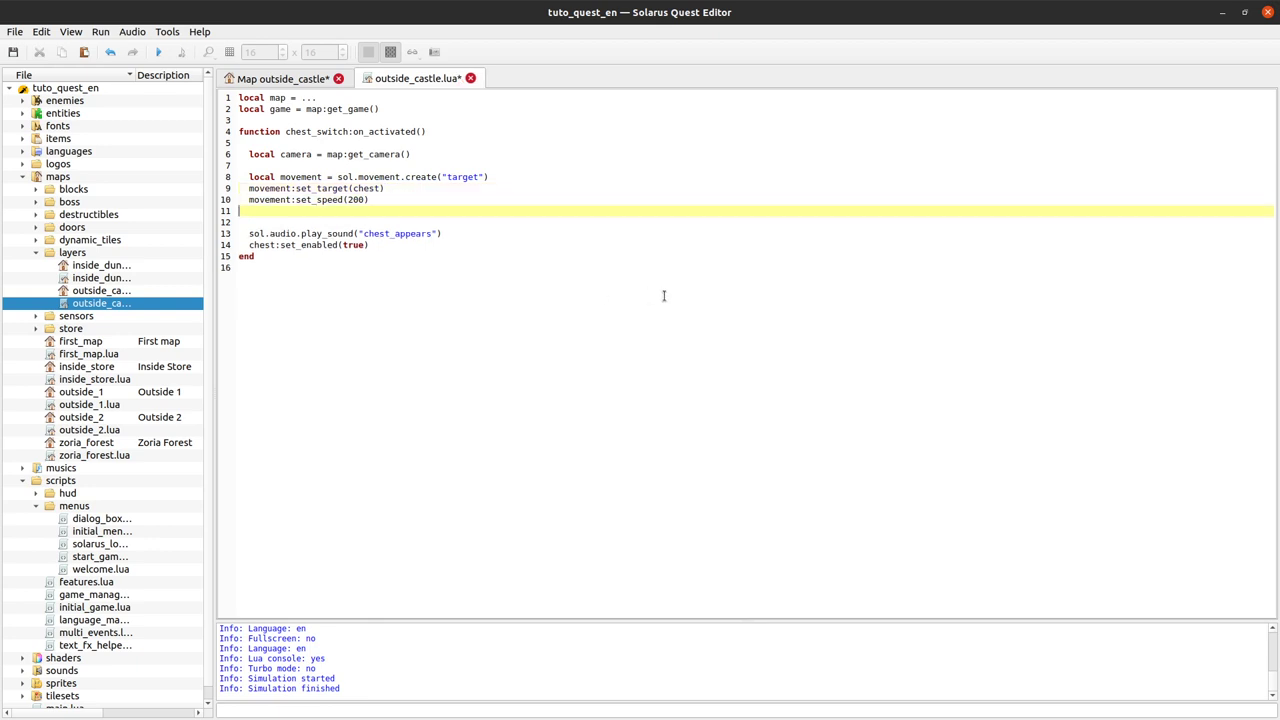
pyautogui.write('chest')
pyautogui.press('BackSpace')
pyautogui.press('BackSpace')
pyautogui.press('BackSpace')
pyautogui.press('BackSpace')
pyautogui.press('BackSpace')
pyautogui.write('movement:start(camera, function')
# Indent the sound and enable lines into the callback, close it with end, and save.
pyautogui.press('Down')
pyautogui.press('Down')
pyautogui.hotkey('shift', 'Down')
pyautogui.hotkey('shift', 'Down')
pyautogui.press('Tab')
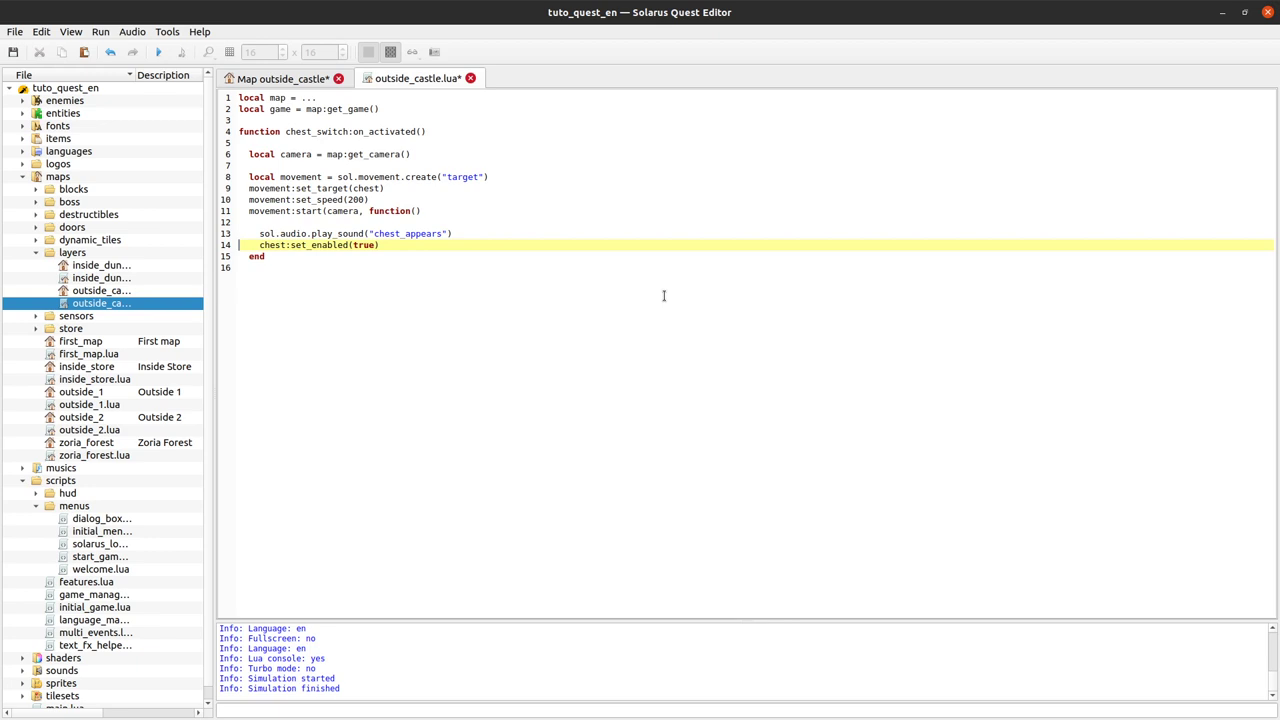
pyautogui.press('Up')
pyautogui.press('BackSpace')
pyautogui.press('Down')
pyautogui.press('Down')
pyautogui.press('Down')
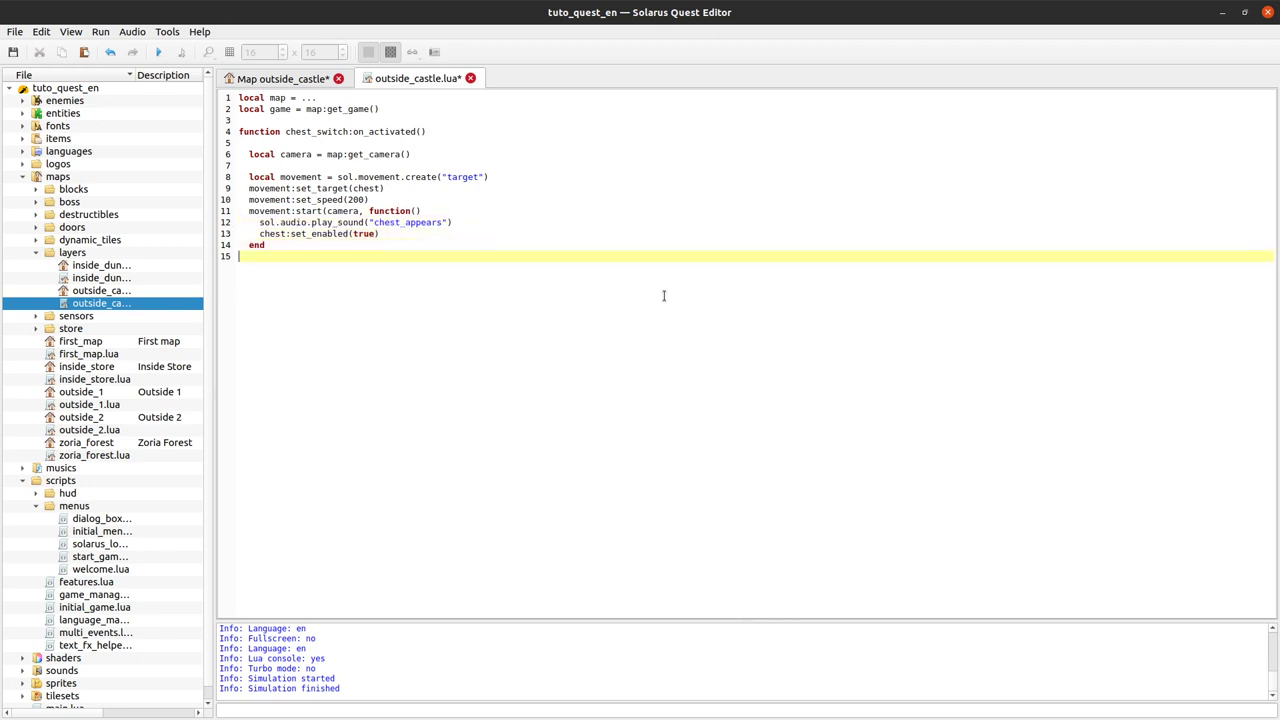
pyautogui.press('Left')
pyautogui.press('Return')
pyautogui.write('end')
pyautogui.hotkey('ctrl', 's')
pyautogui.moveTo(371, 210); pyautogui.dragTo(270, 245)
# Save the modifications, test-run the quest, then close the game window.
pyautogui.click(385, 211)
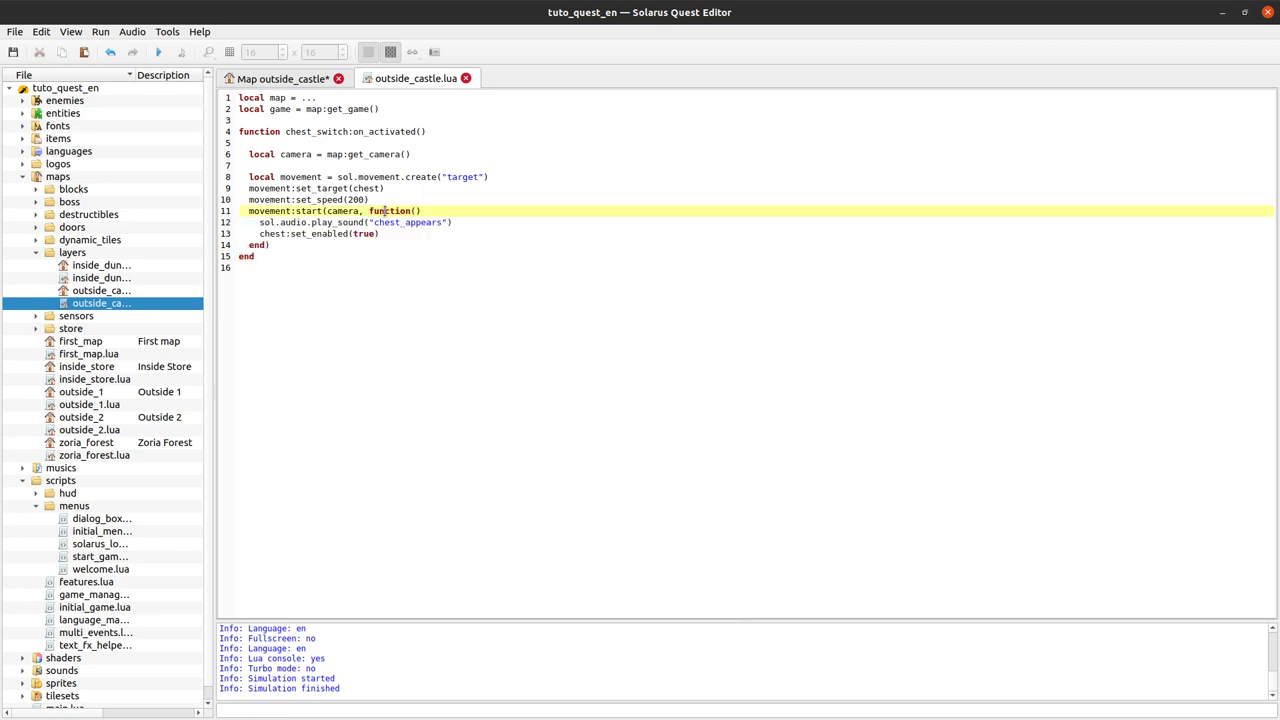
pyautogui.click(158, 52)
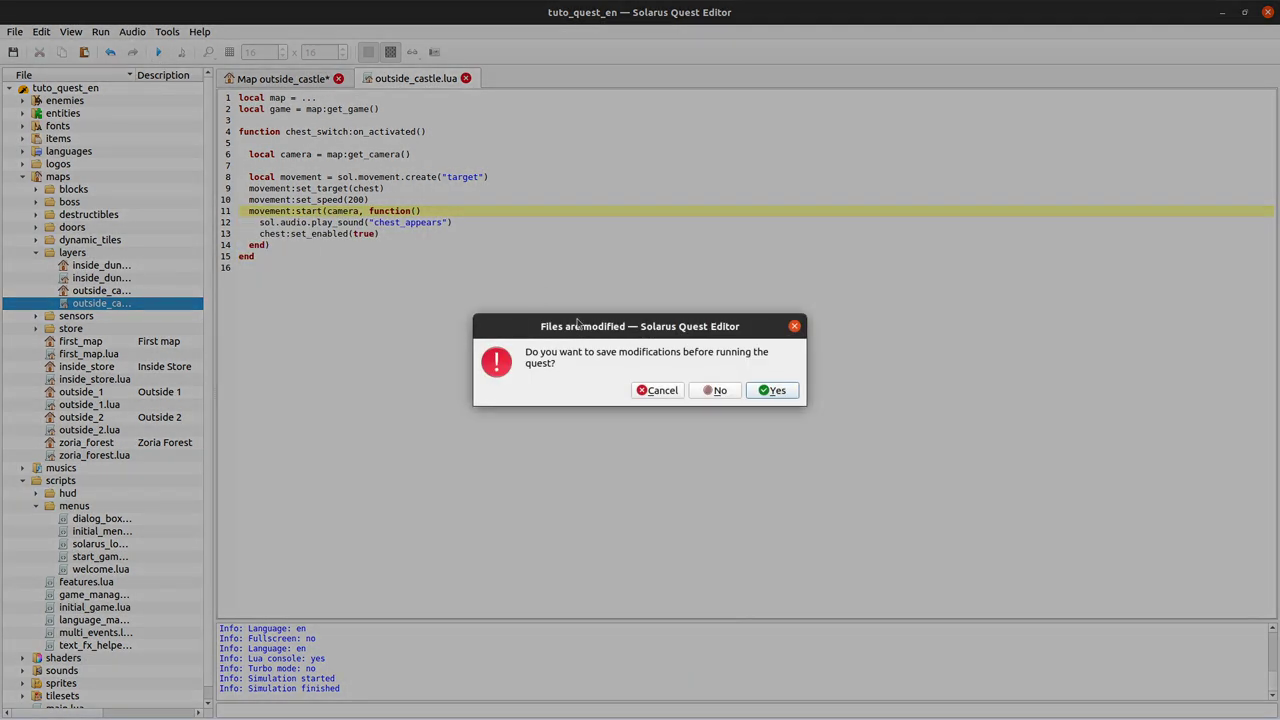
pyautogui.click(775, 390)
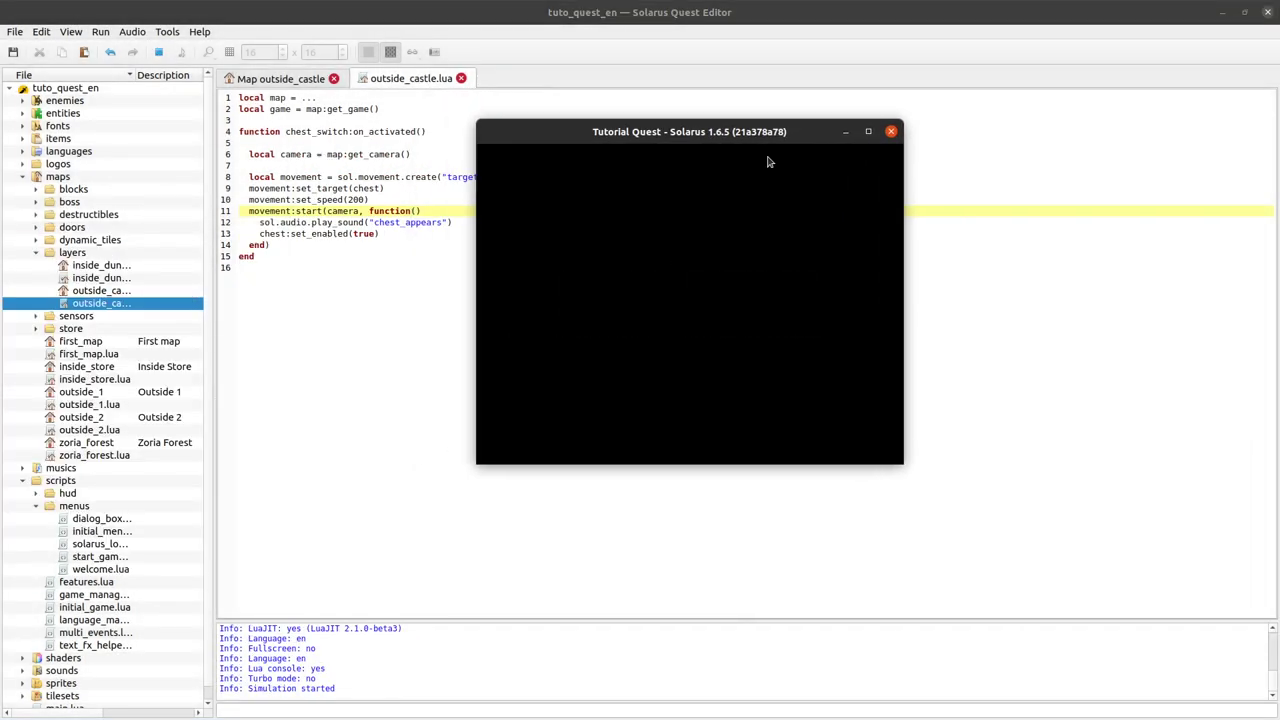
pyautogui.click(891, 131)
pyautogui.hotkey('ctrl', 'shift', 'Tab')
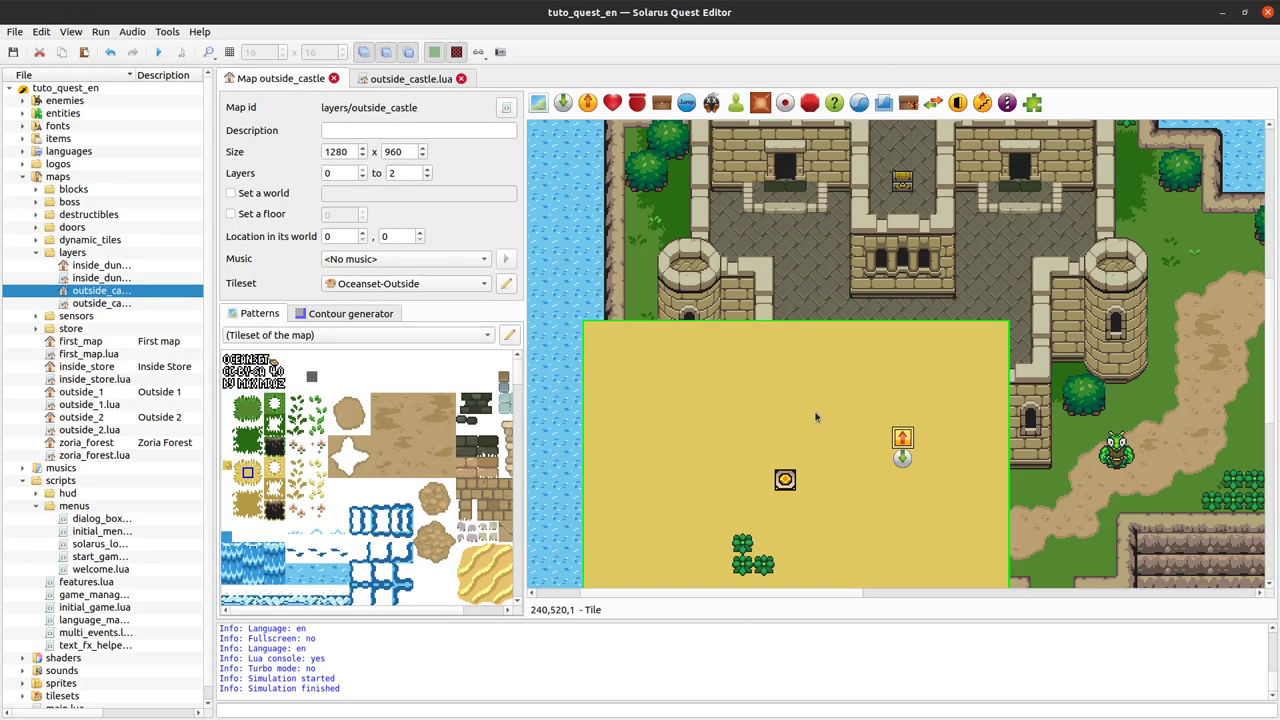
# Run the quest again, walk the hero up the dirt path, then close the game and go back to the outside_castle map.
pyautogui.click(412, 80)
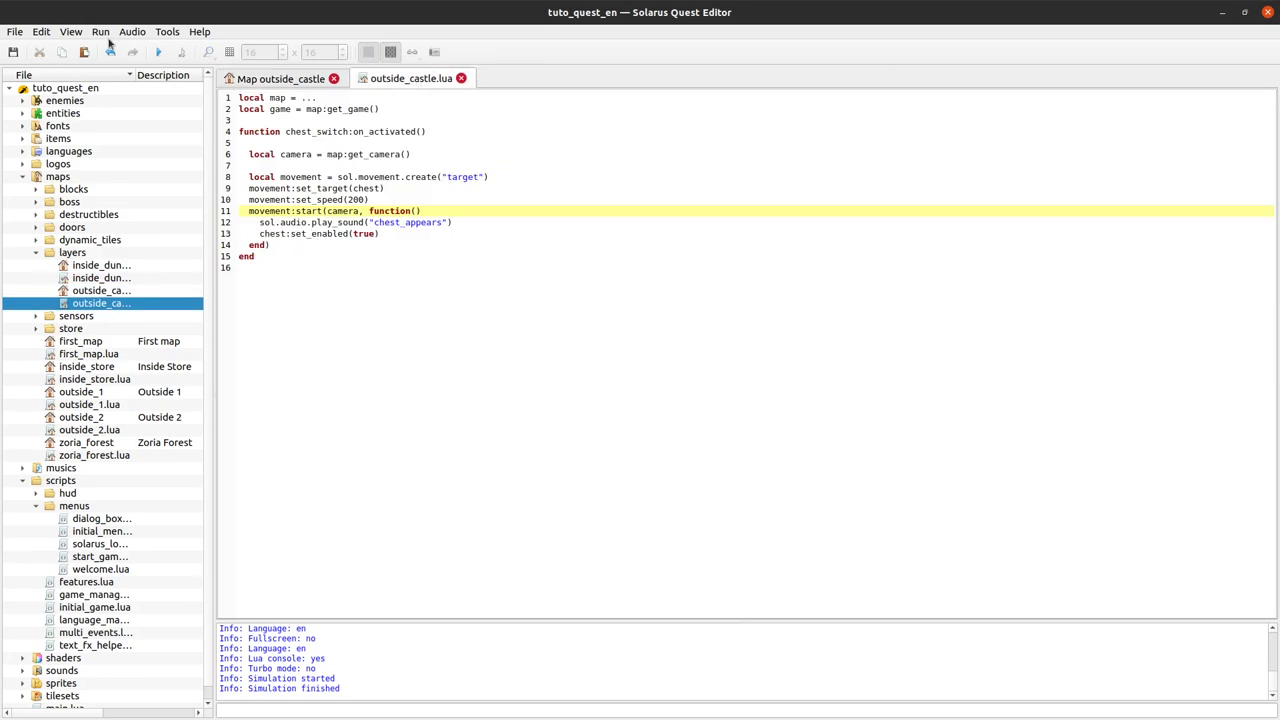
pyautogui.click(158, 52)
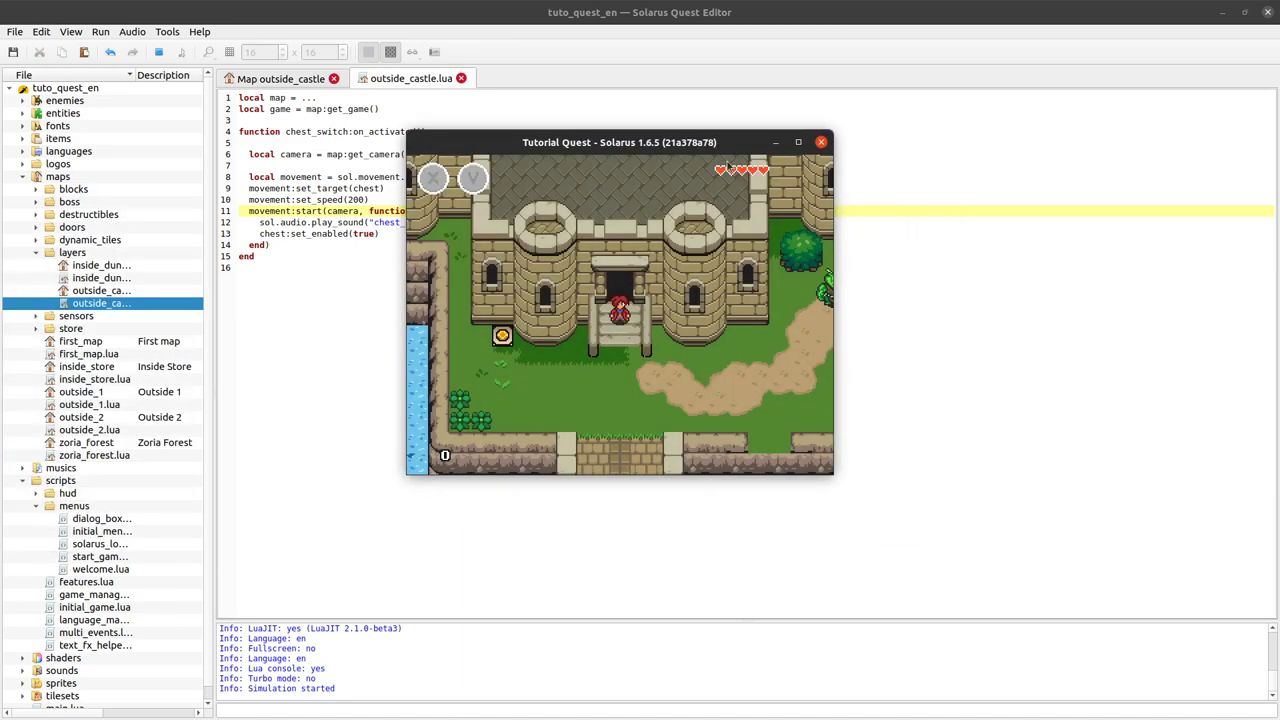
pyautogui.moveTo(716, 149); pyautogui.dragTo(912, 148)
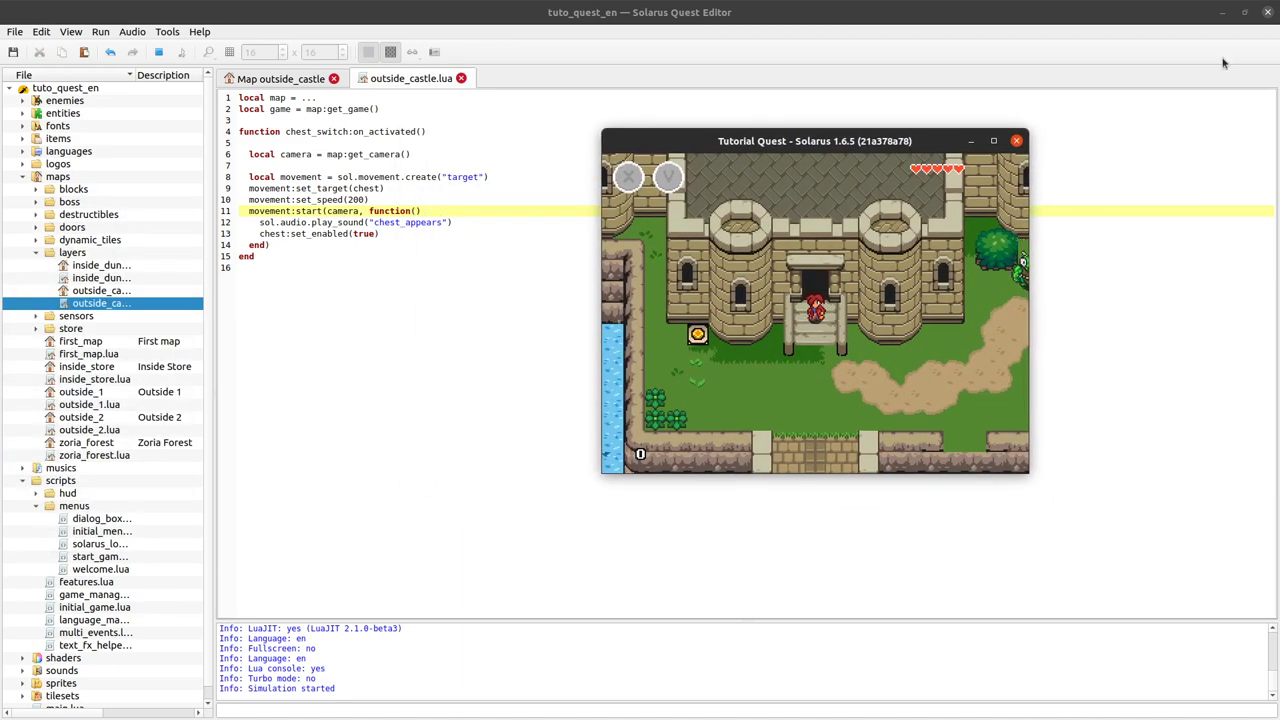
pyautogui.press('Left')
pyautogui.press('Down')
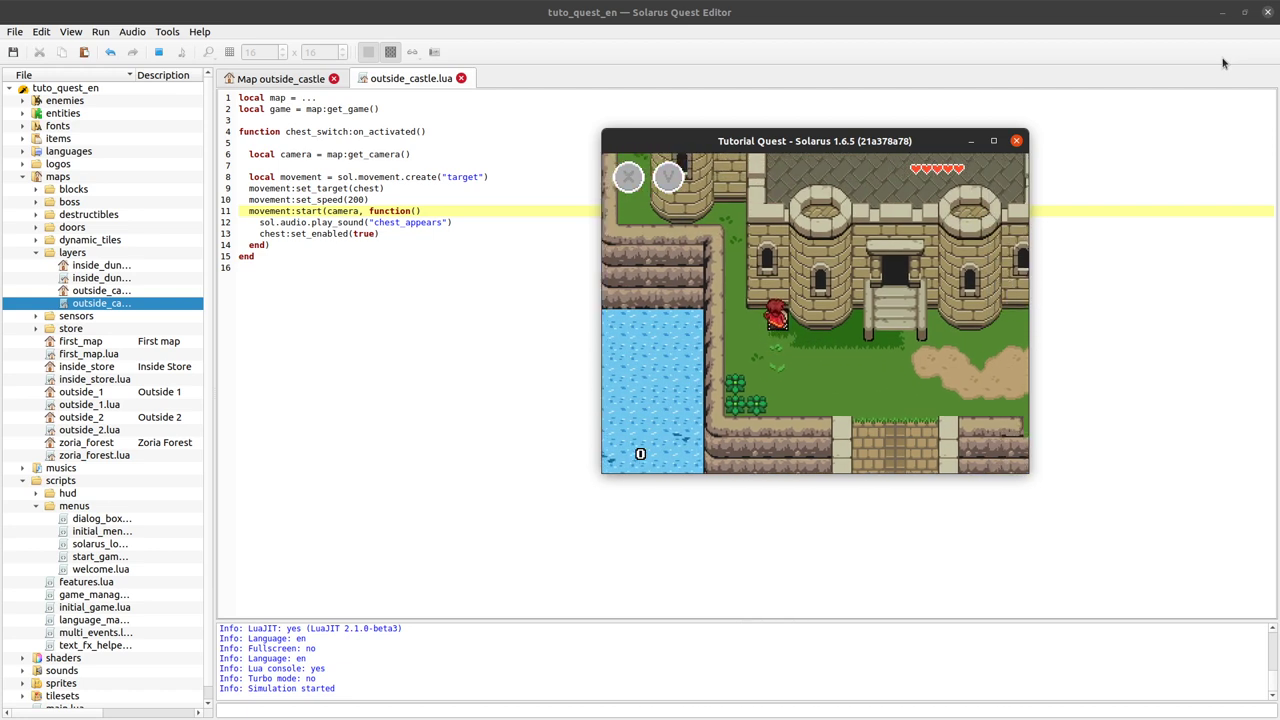
pyautogui.press('Up')
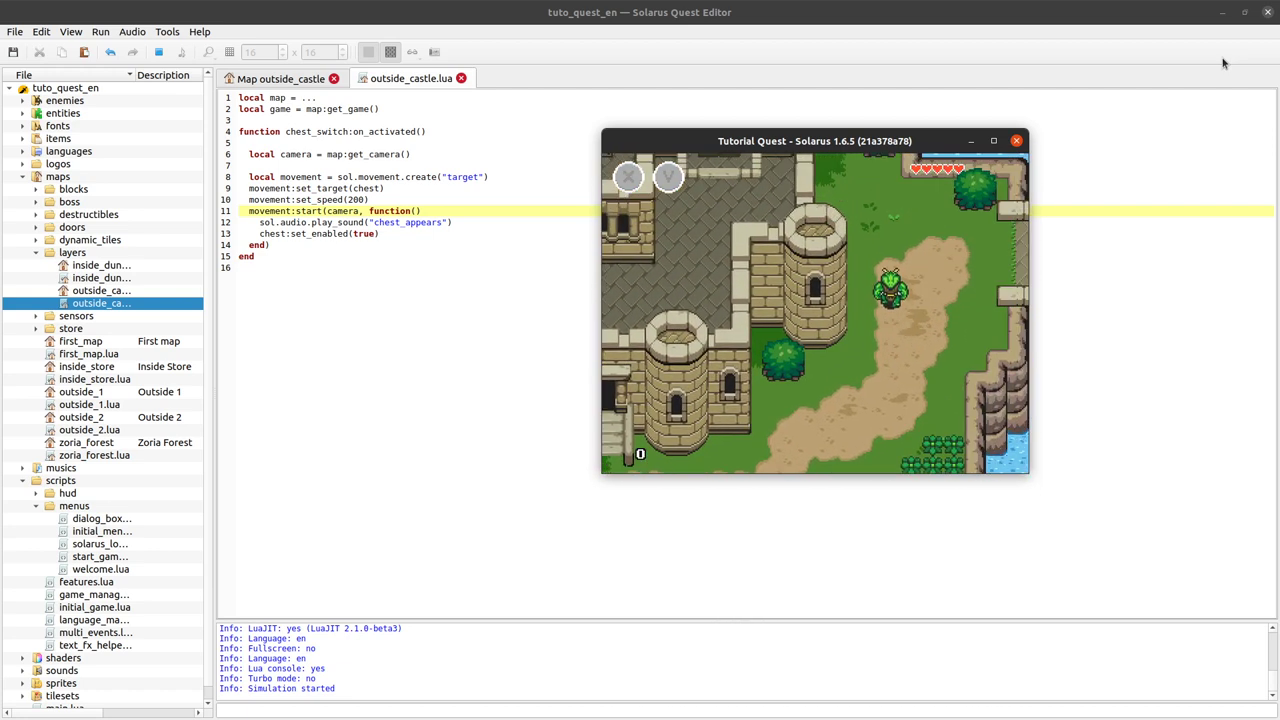
pyautogui.click(1016, 140)
pyautogui.click(302, 80)
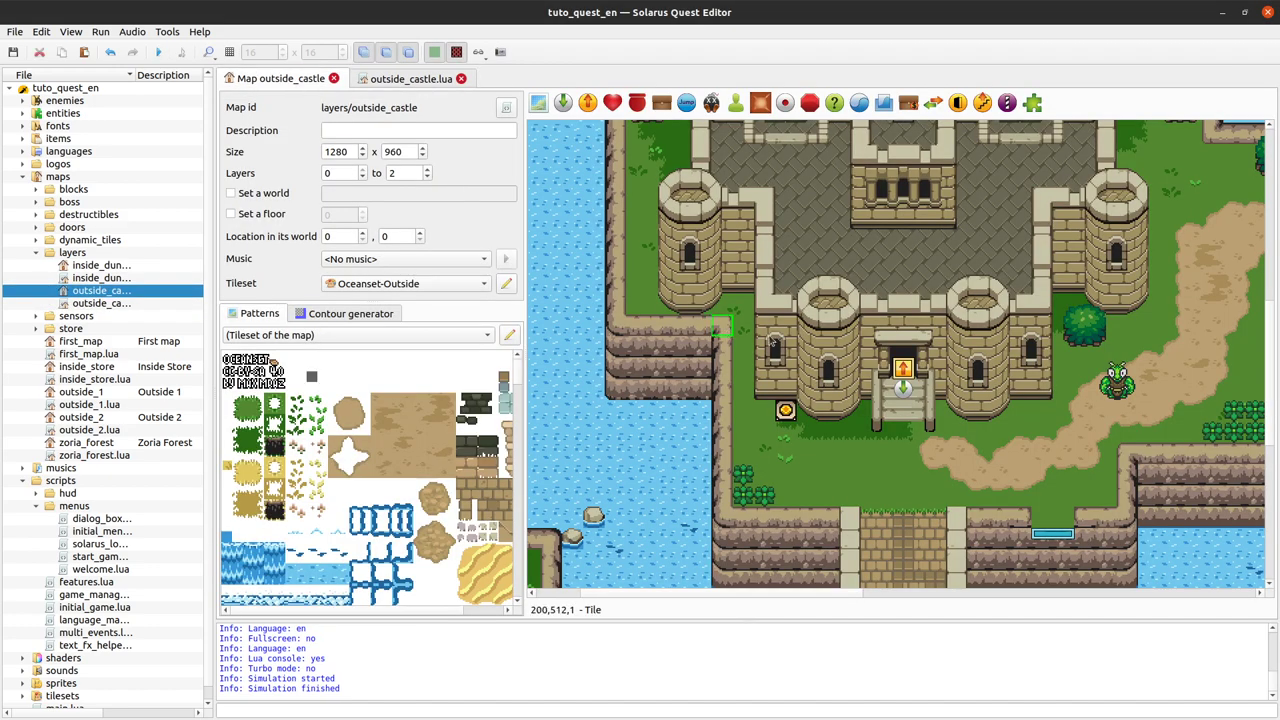
# Select the sand tile, pan to the castle's upper part, and drag the yellow rectangle up and right.
pyautogui.click(585, 285)
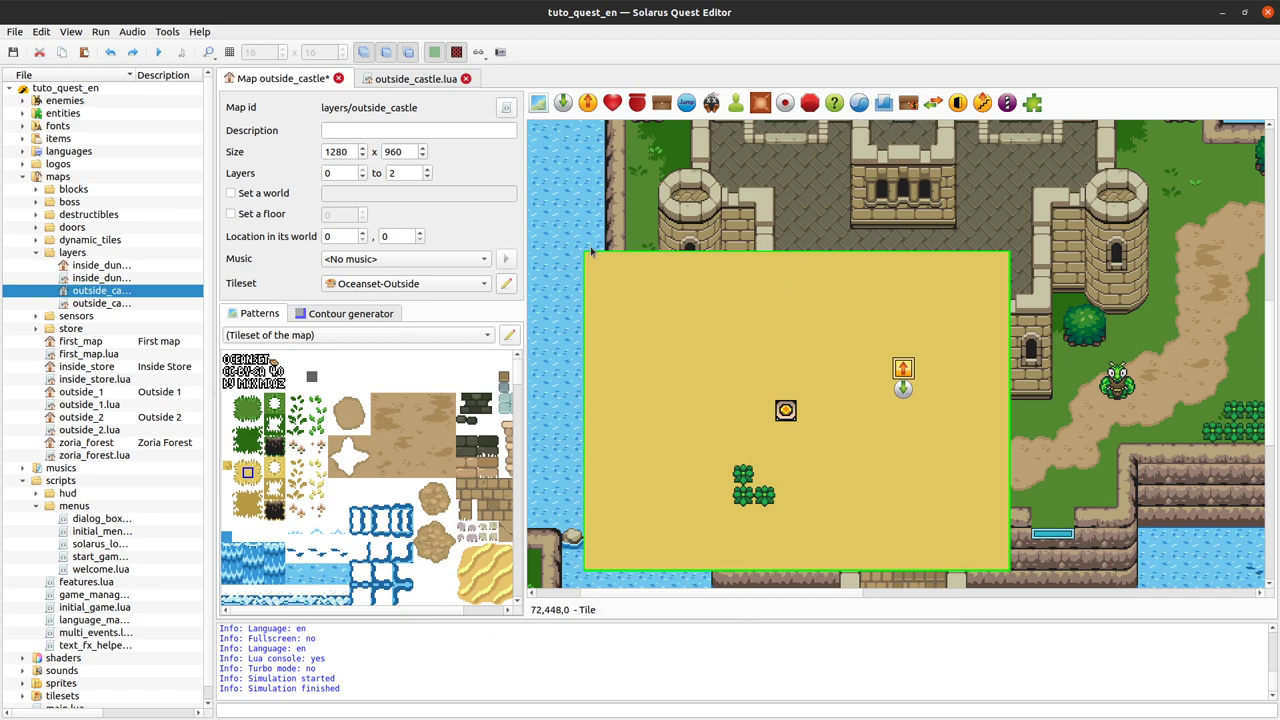
pyautogui.click(428, 79)
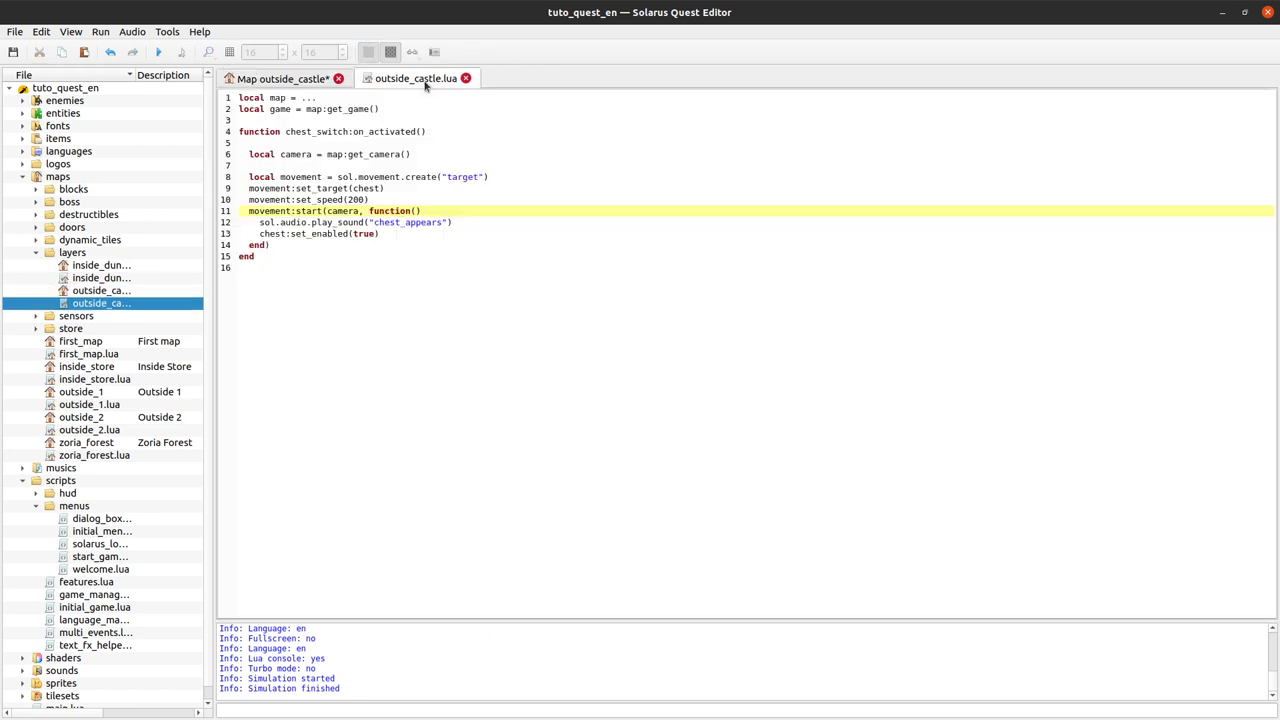
pyautogui.click(312, 80)
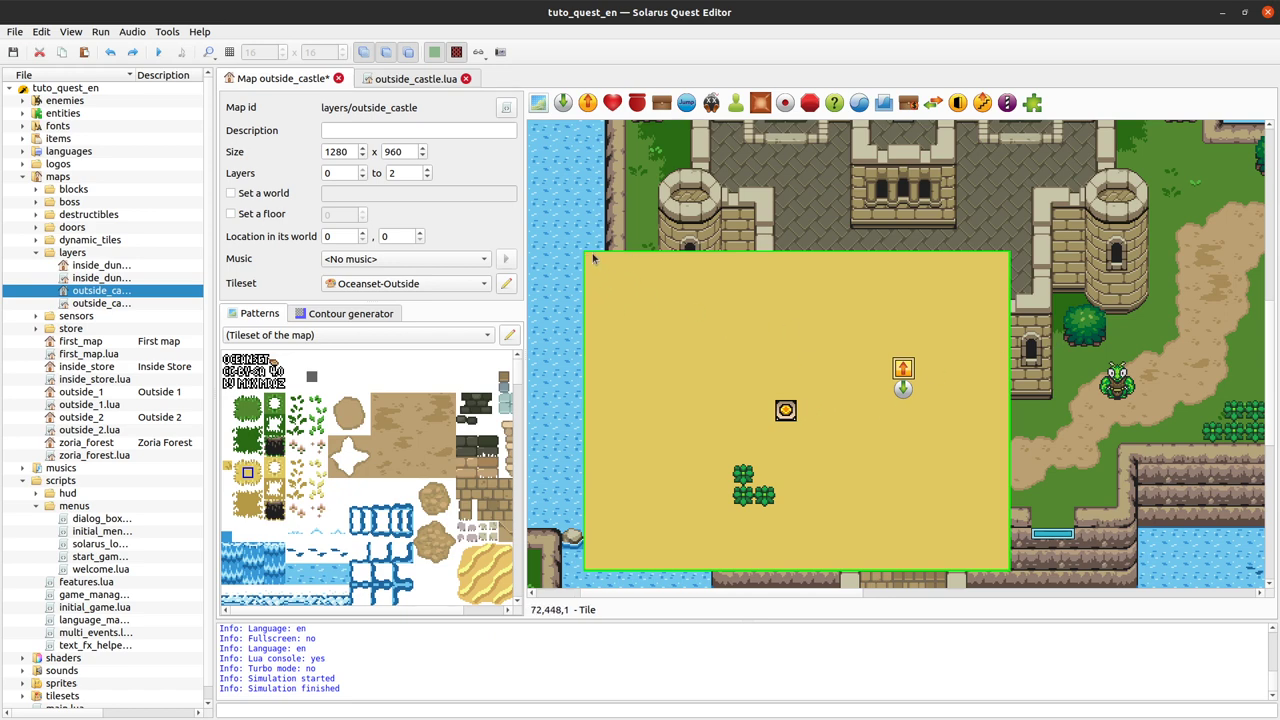
pyautogui.moveTo(592, 258); pyautogui.dragTo(579, 345, button='middle')
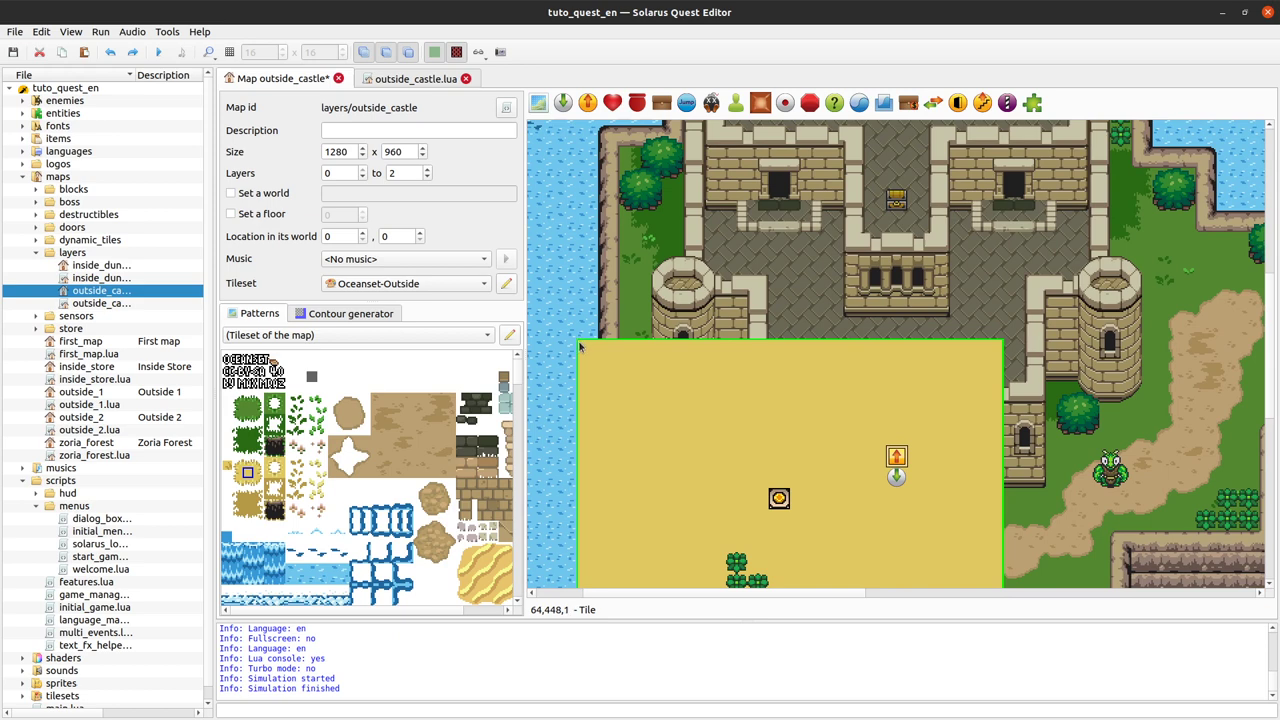
pyautogui.moveTo(579, 345); pyautogui.dragTo(901, 206)
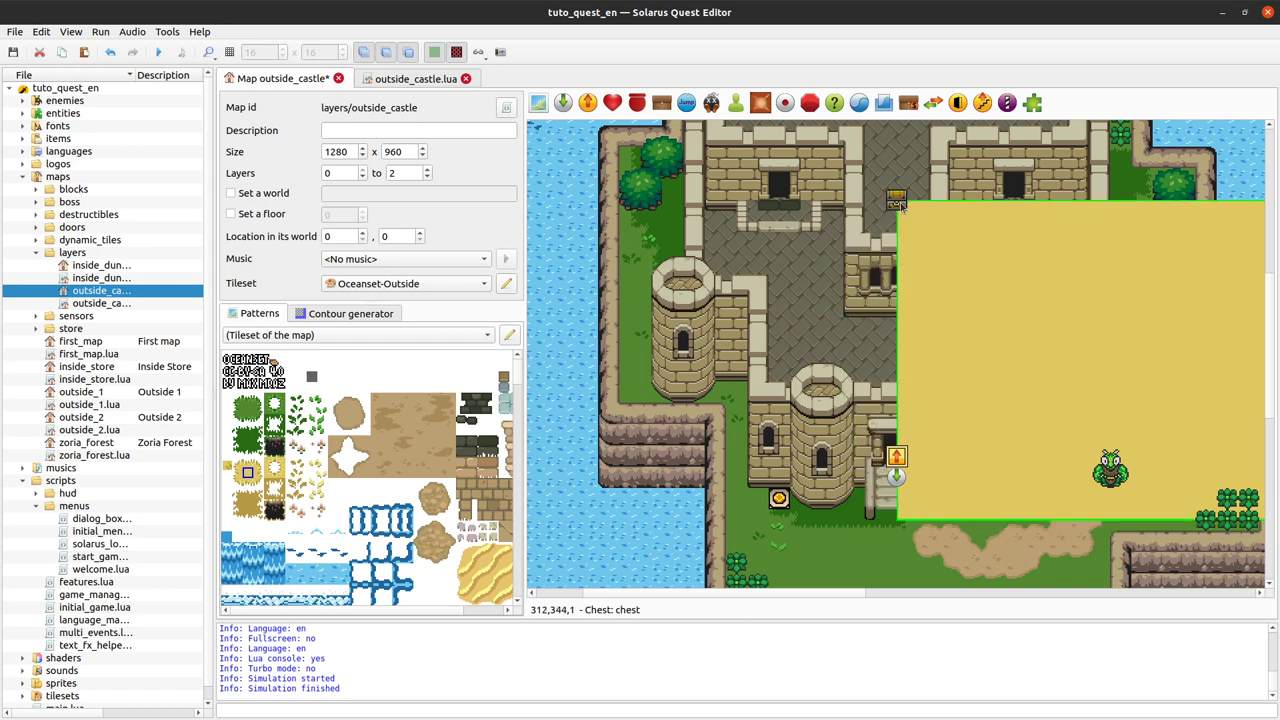
# Undo the rectangle moves with Ctrl+Z to restore the saved map, then bring up outside_castle.lua.
pyautogui.moveTo(1029, 321); pyautogui.dragTo(740, 293, button='middle')
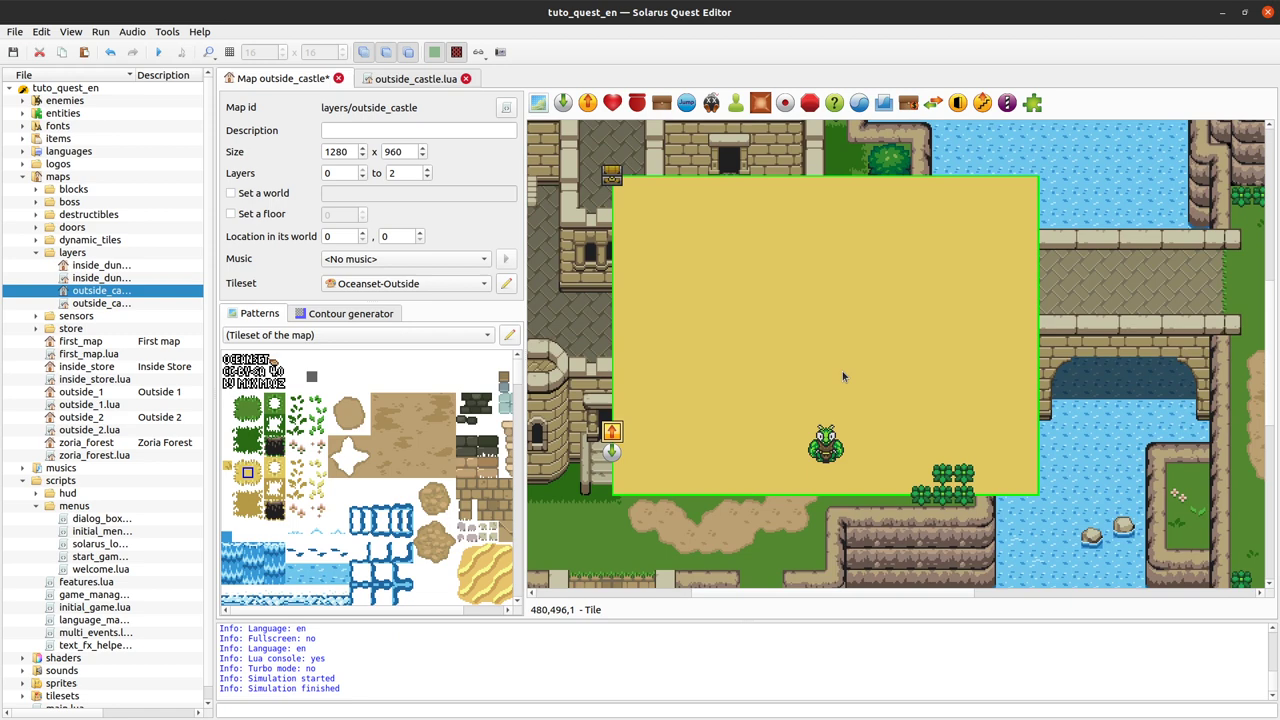
pyautogui.hotkey('ctrl', 'z')
pyautogui.moveTo(954, 358); pyautogui.dragTo(1006, 356, button='middle')
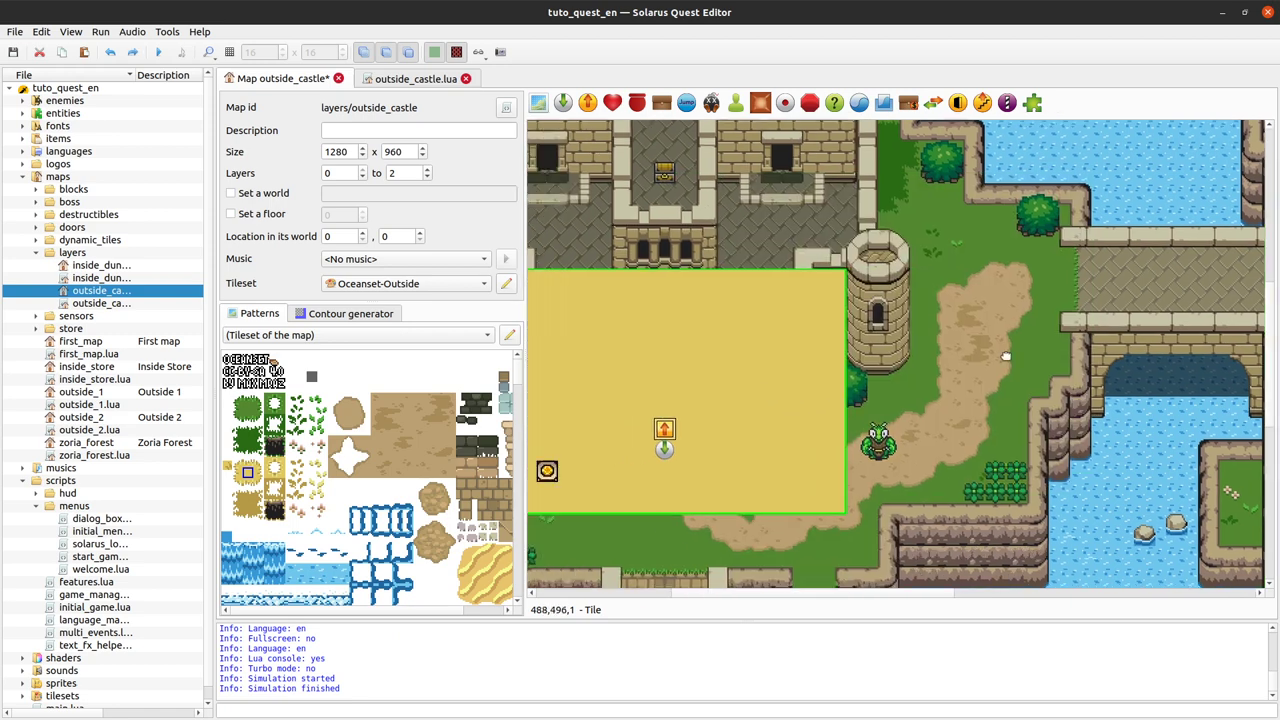
pyautogui.hotkey('ctrl', 'z')
pyautogui.hotkey('ctrl', 'z')
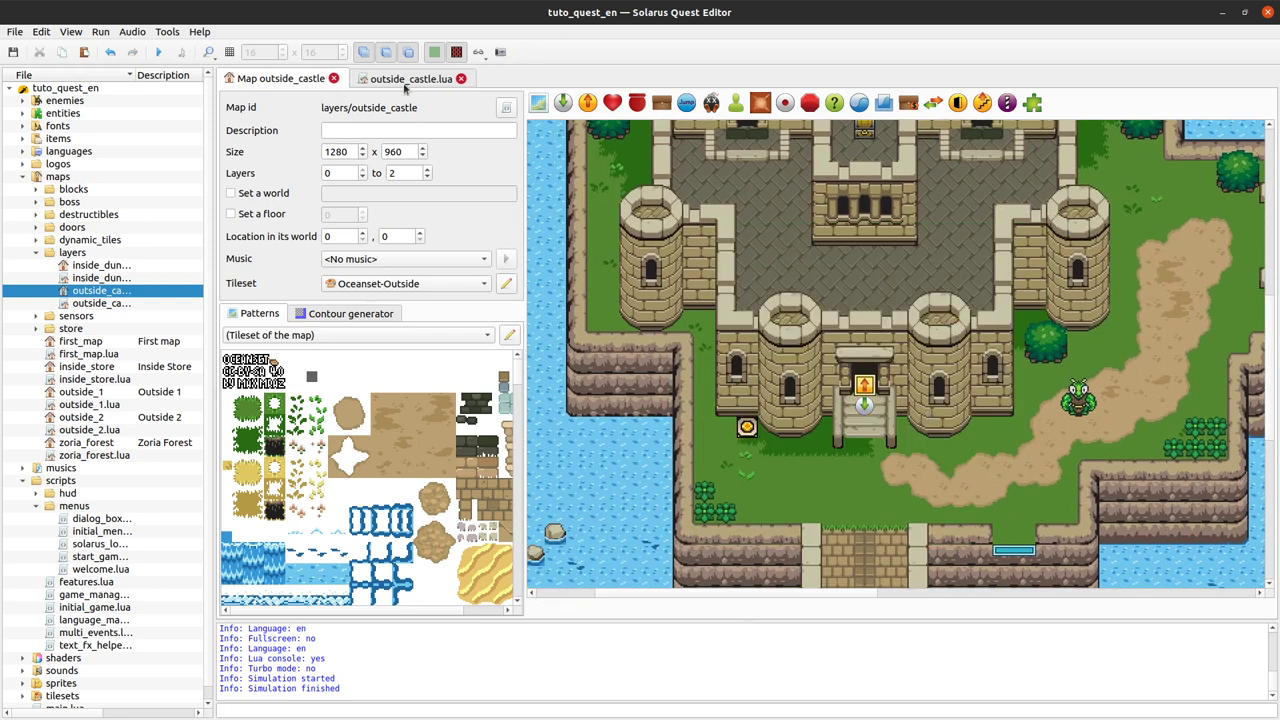
pyautogui.click(405, 79)
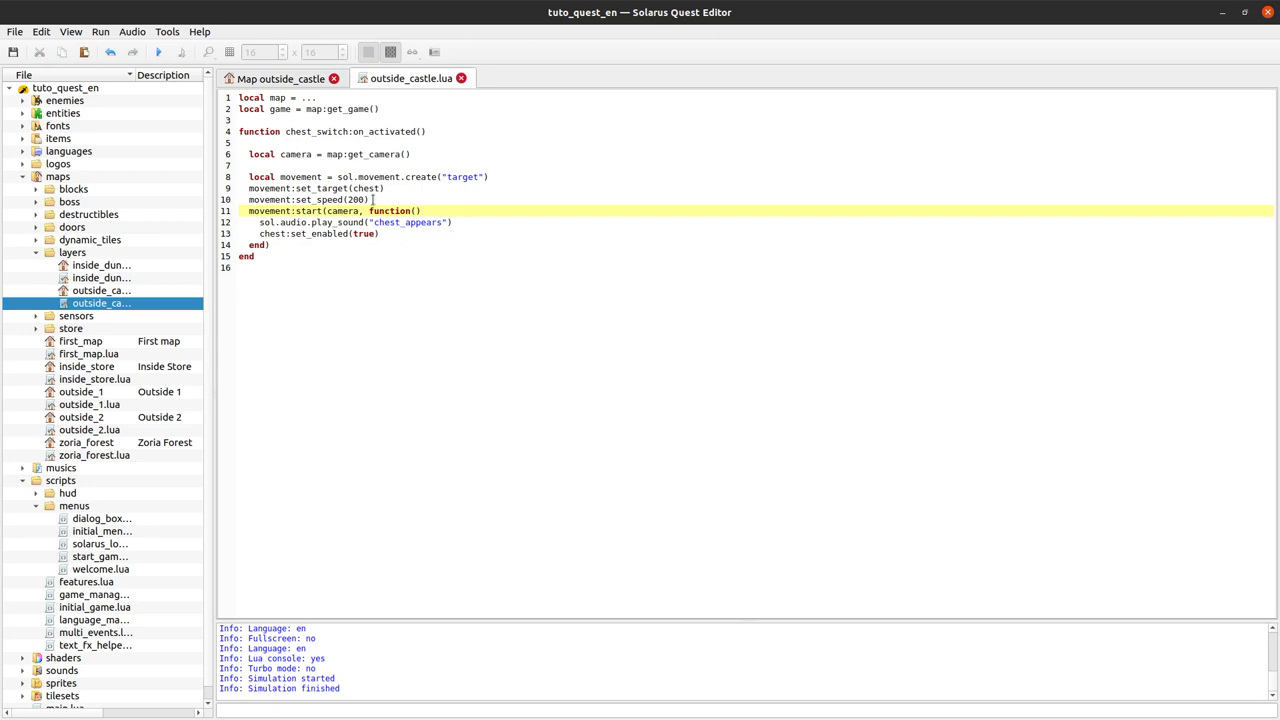
# Add -width / 2, -height / 2 offsets to set_target(chest, ...) on line 9 and save.
pyautogui.click(380, 188)
pyautogui.write(', -width / 2,')
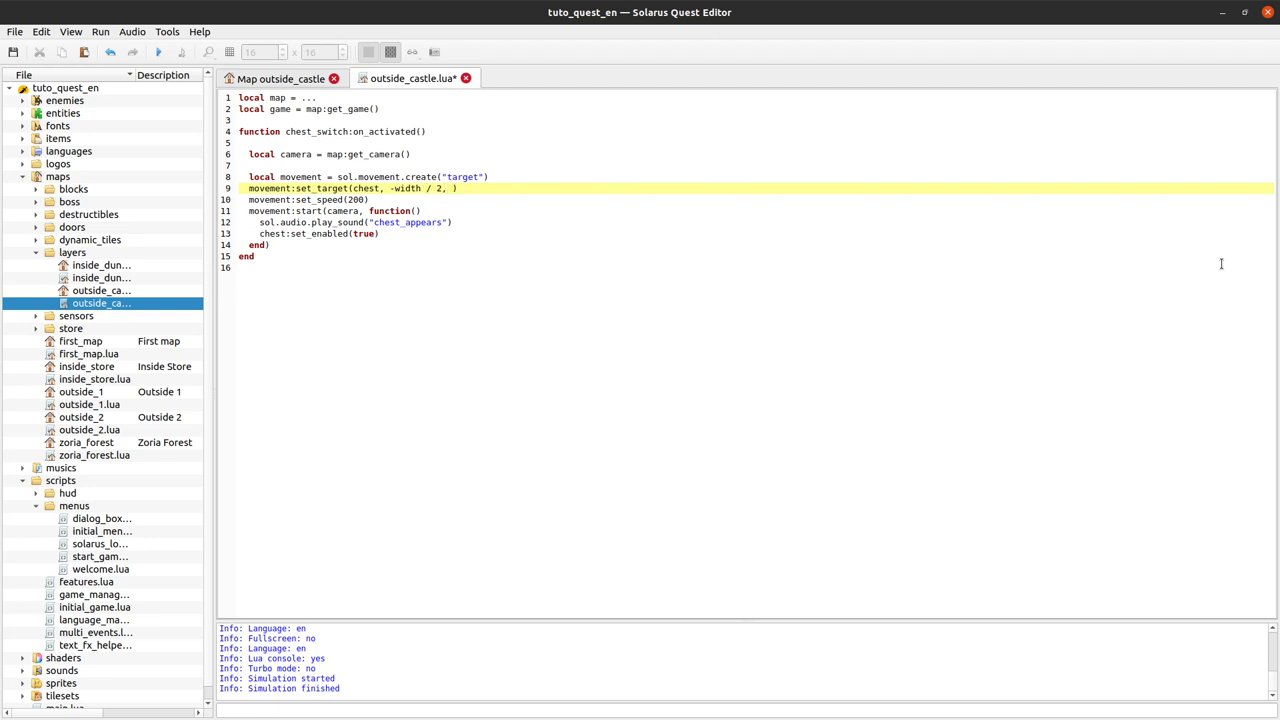
pyautogui.write('ight / 2')
pyautogui.hotkey('ctrl', 's')
# After glancing at the map, insert 'local width, height = camera:get_size' after line 8 and save.
pyautogui.click(280, 78)
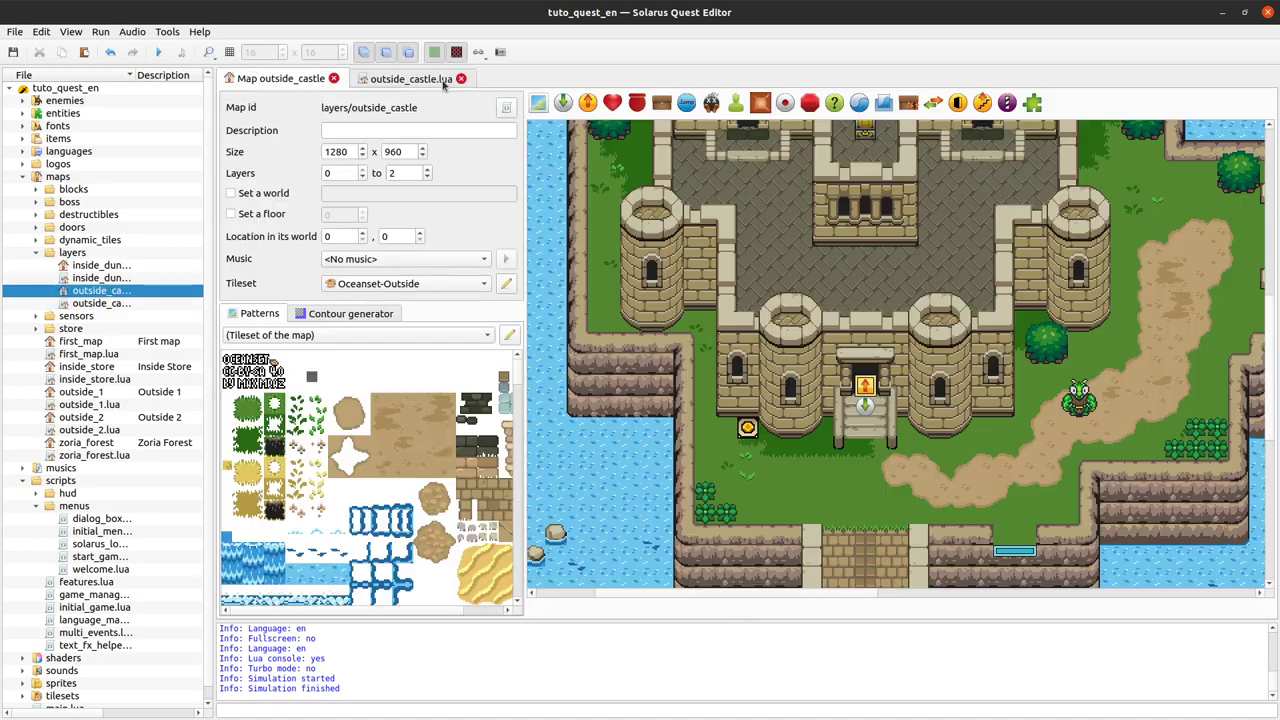
pyautogui.scroll(3, 801, 252)
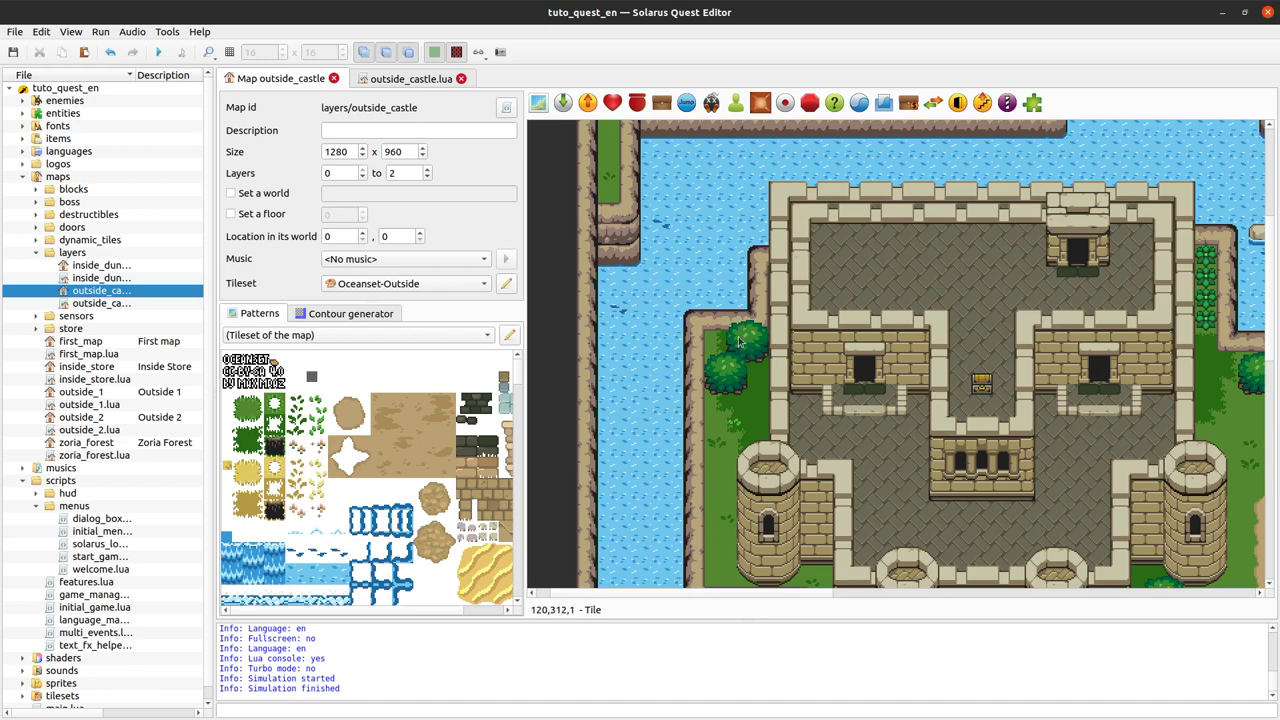
pyautogui.click(414, 80)
pyautogui.click(539, 177)
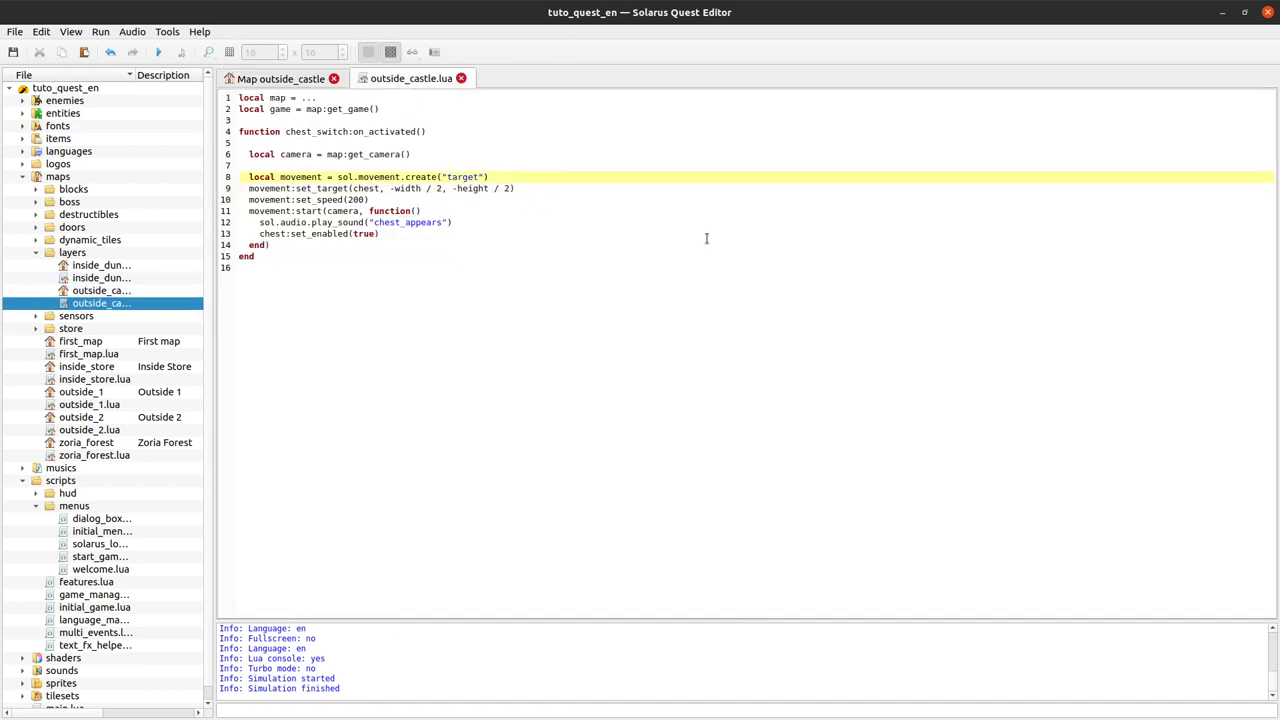
pyautogui.press('Return')
pyautogui.write('local width')
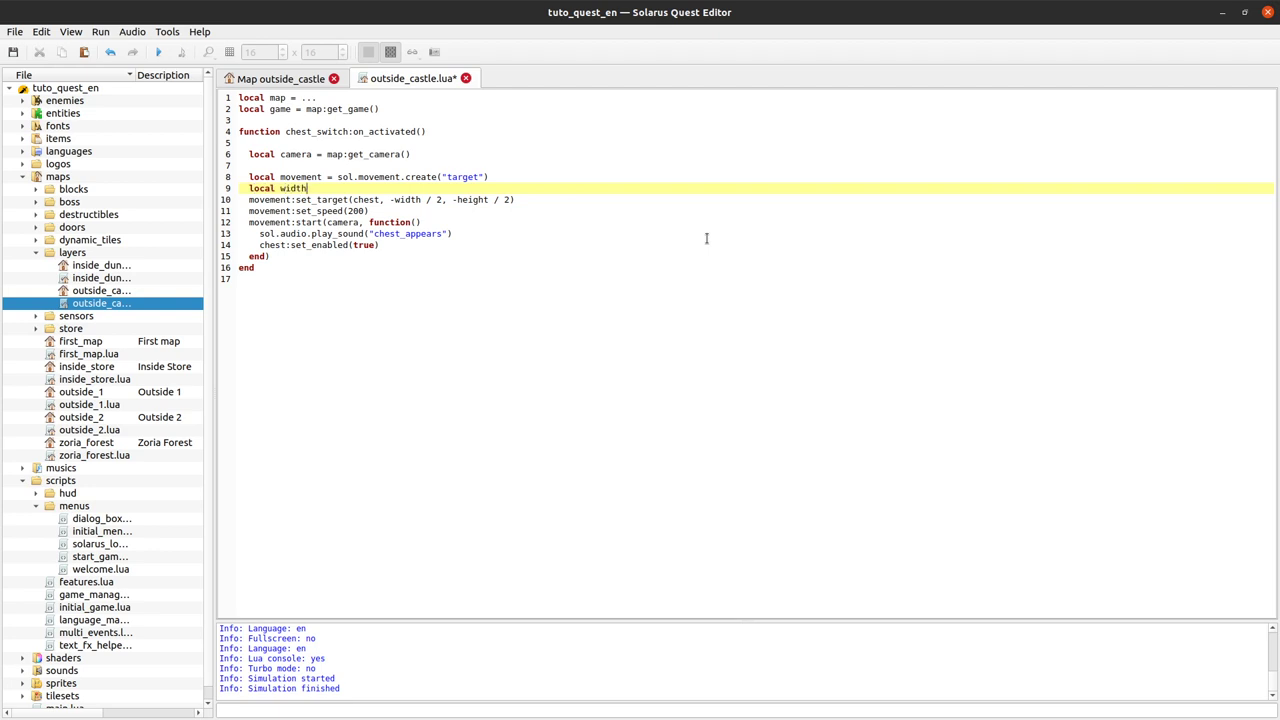
pyautogui.write(', height = camera:get_size(')
pyautogui.hotkey('ctrl', 's')
# Test-run the quest, walking the hero left, then close the game.
pyautogui.click(158, 51)
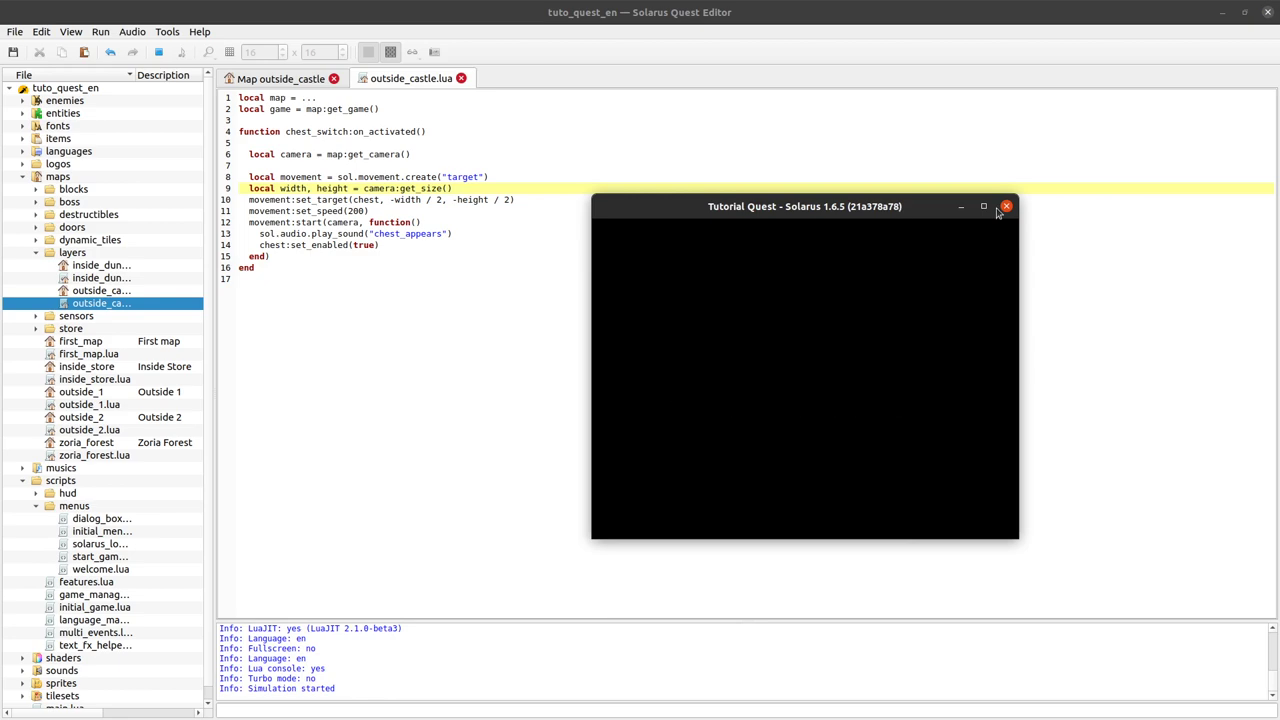
pyautogui.press('Left')
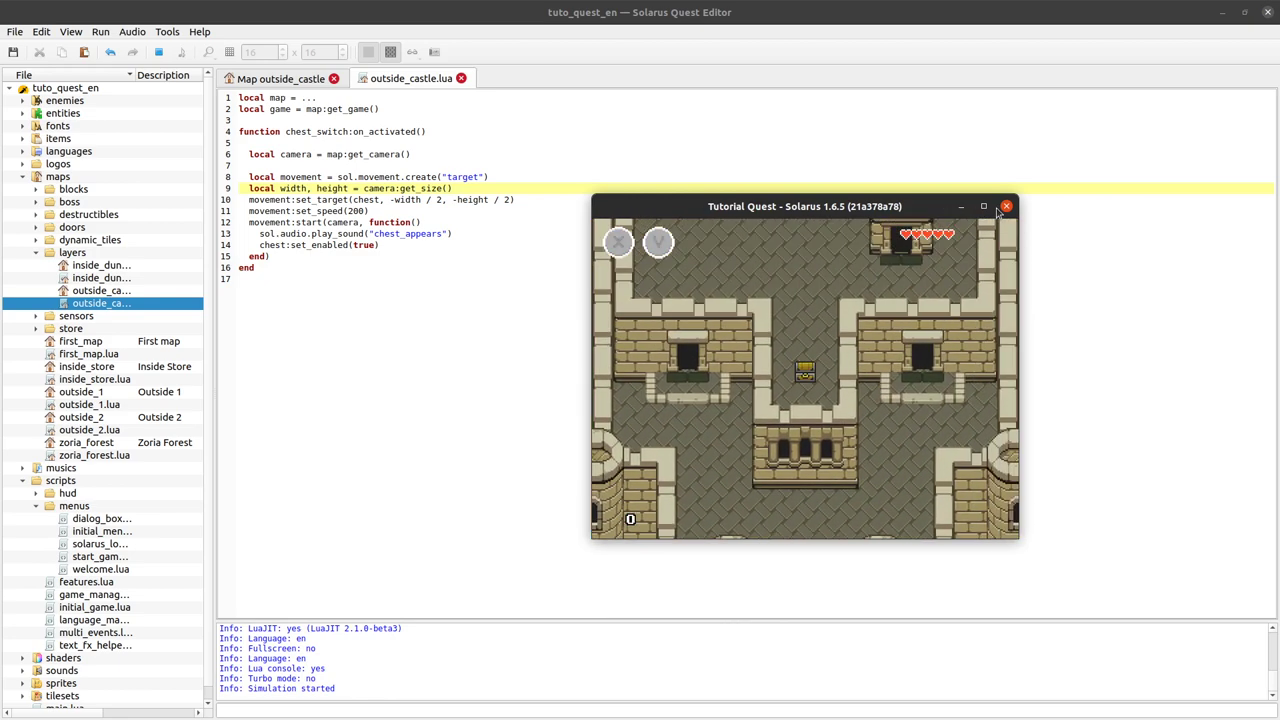
pyautogui.click(1006, 207)
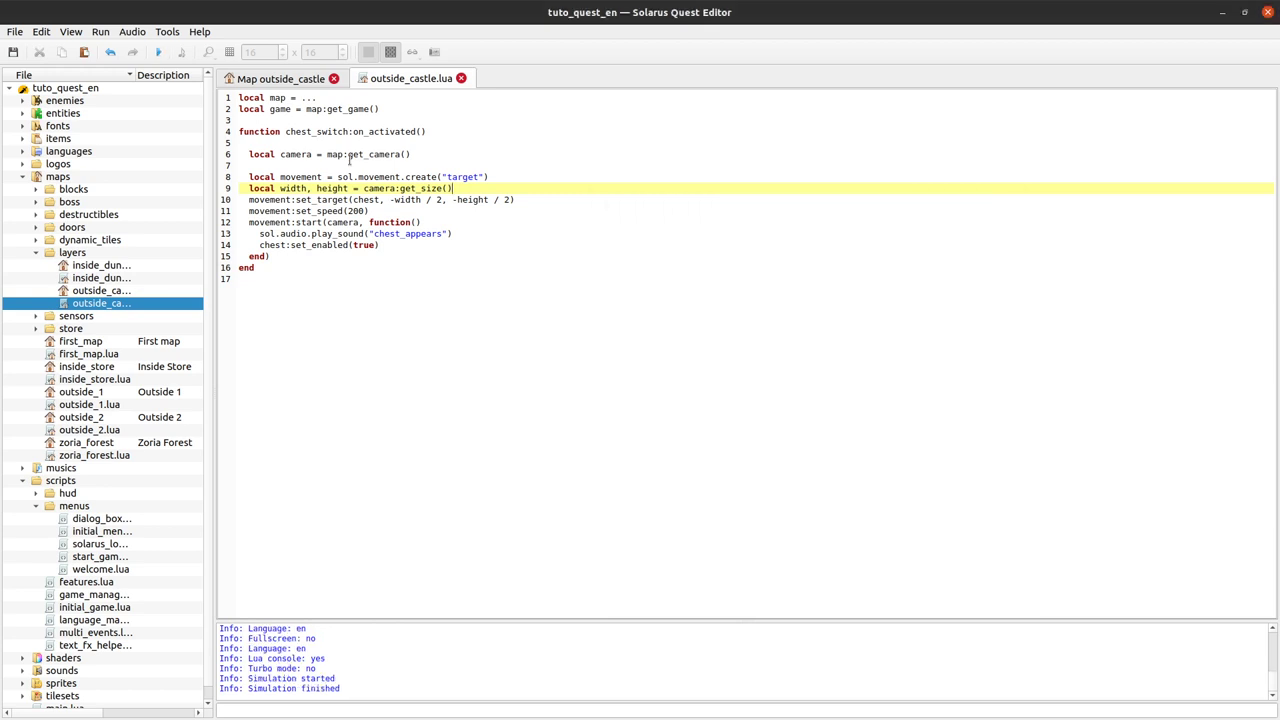
# Delete the camera-size line and the width/height offsets from set_target, then save the script.
pyautogui.moveTo(533, 199); pyautogui.dragTo(266, 199)
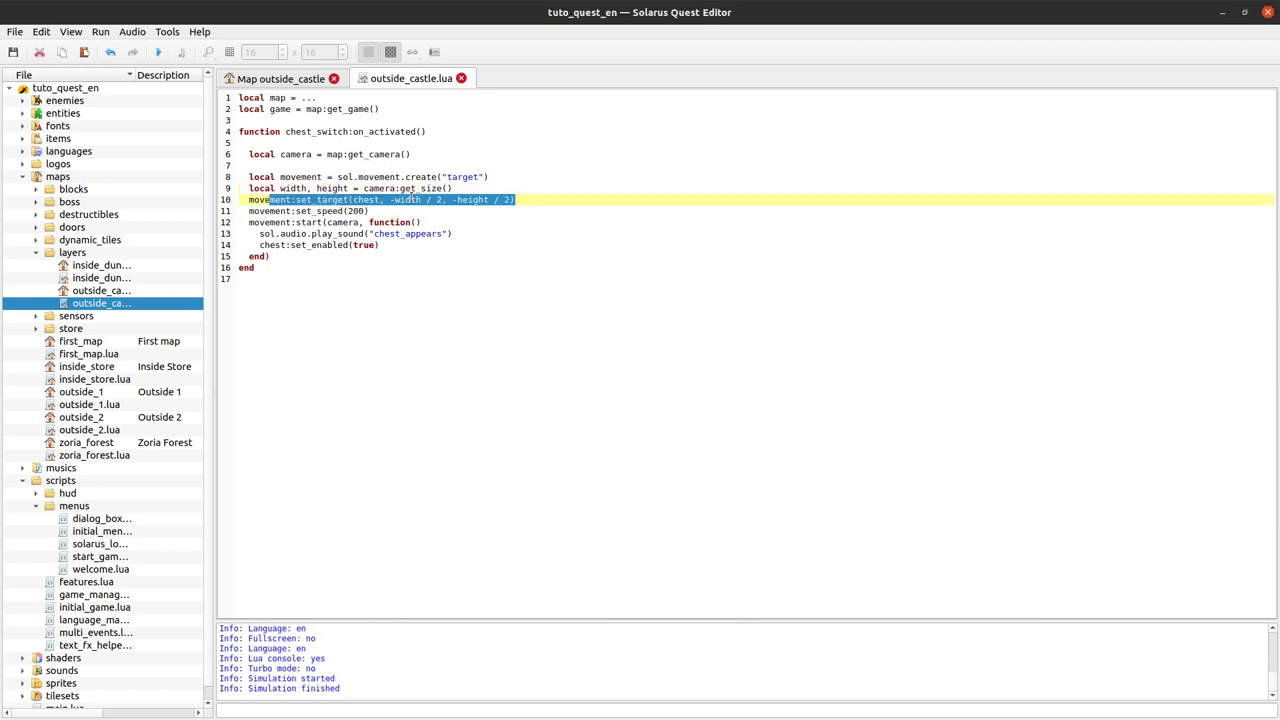
pyautogui.moveTo(394, 199); pyautogui.dragTo(523, 177)
pyautogui.click(517, 199)
pyautogui.press('BackSpace')
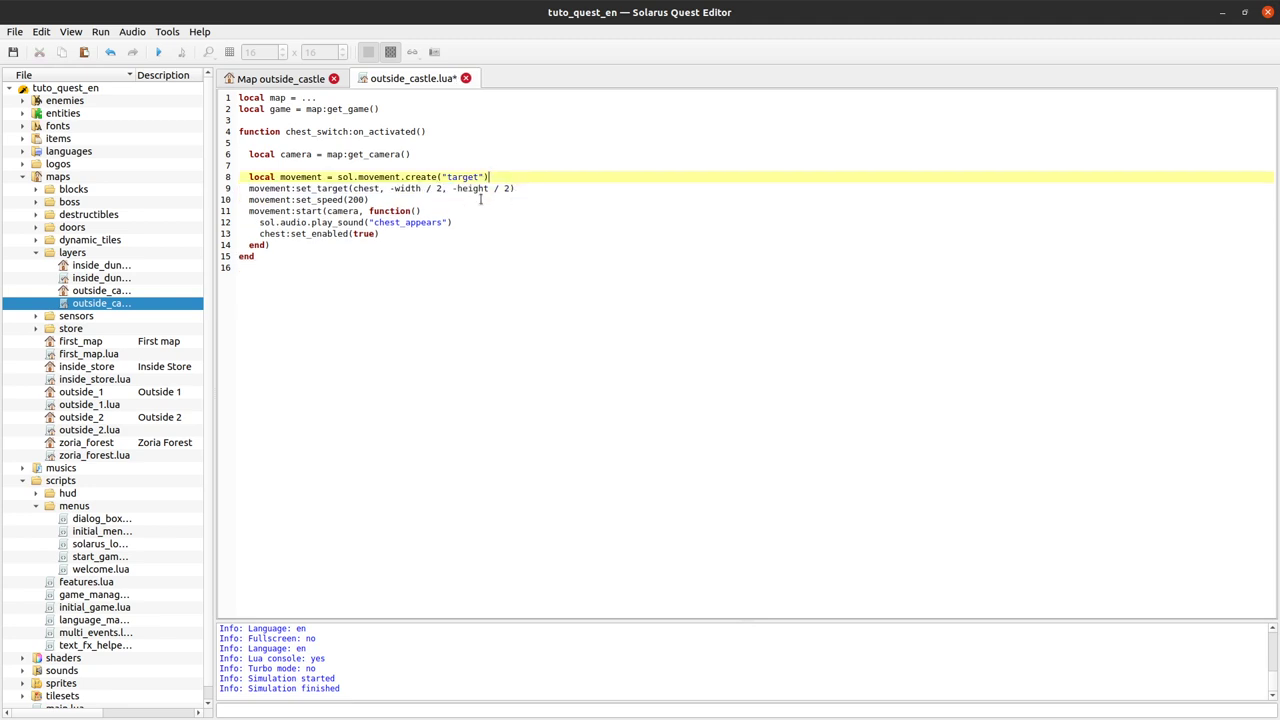
pyautogui.moveTo(389, 188); pyautogui.dragTo(506, 188)
pyautogui.press('BackSpace')
pyautogui.hotkey('ctrl', 's')
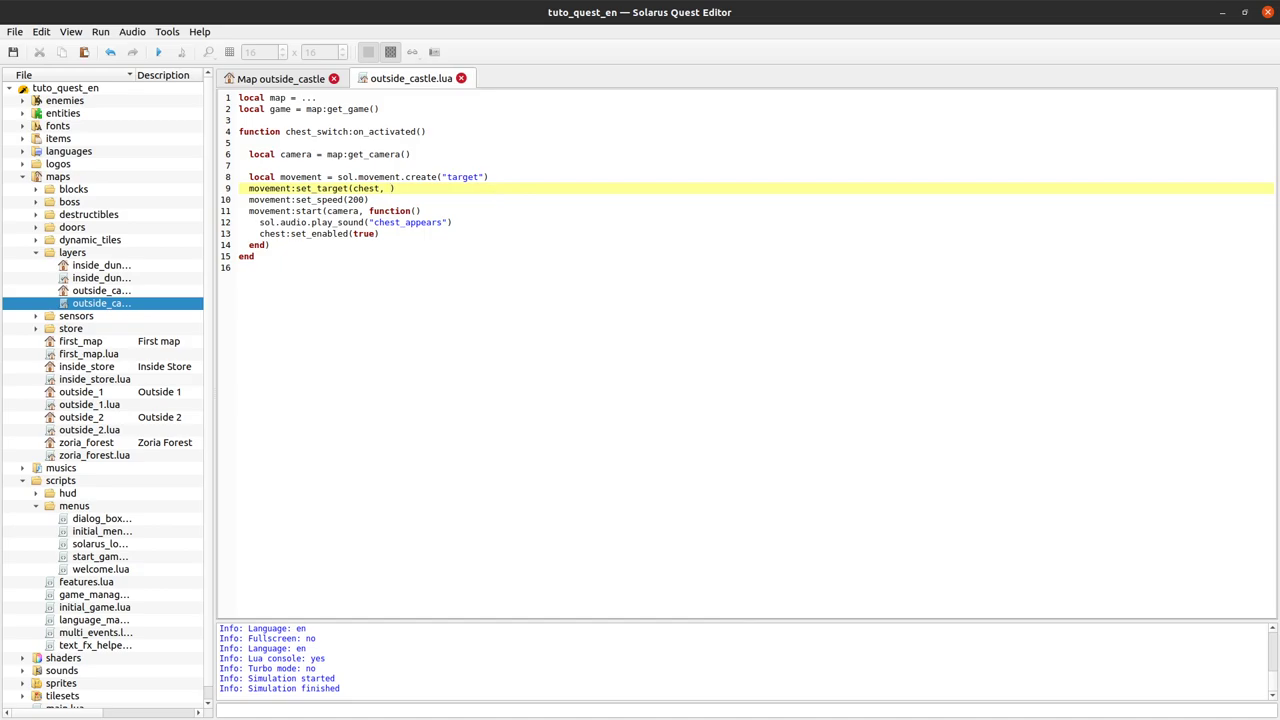
pyautogui.hotkey('alt', 'Tab')
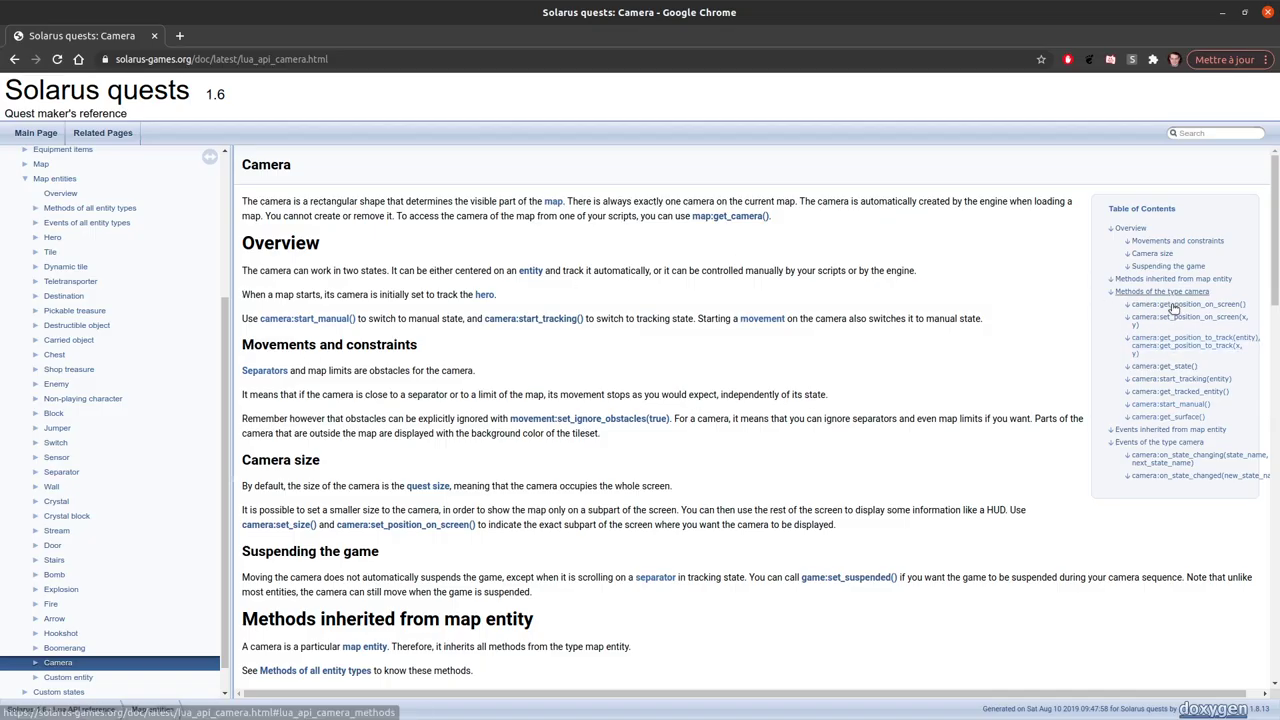
# Jump to the get_position_to_track entry and highlight its x, y parameters and the note about map limits and separators.
pyautogui.click(1205, 341)
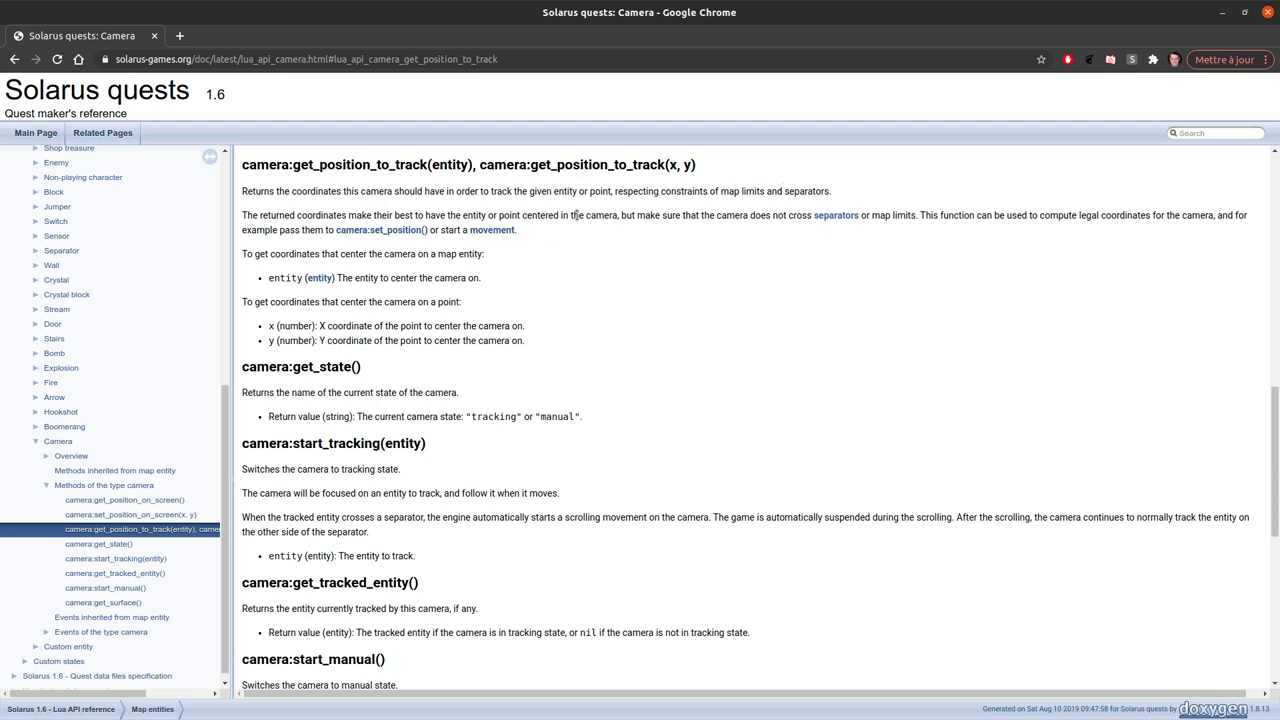
pyautogui.doubleClick(448, 165)
pyautogui.moveTo(667, 165); pyautogui.dragTo(691, 165)
pyautogui.click(692, 166)
pyautogui.doubleClick(645, 191)
pyautogui.moveTo(645, 200); pyautogui.dragTo(853, 195)
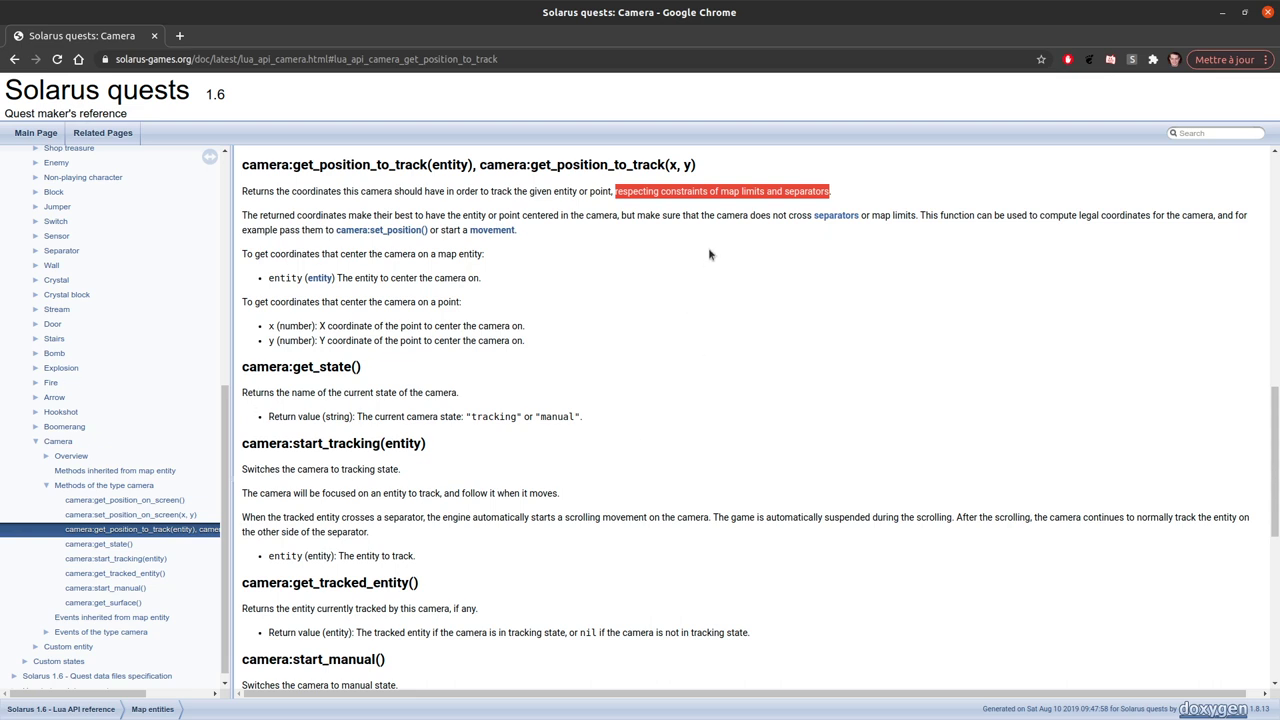
pyautogui.hotkey('alt', 'Tab')
# Open the inside_dungeon map, select its two vertical separators, then switch back to outside_castle.
pyautogui.click(303, 76)
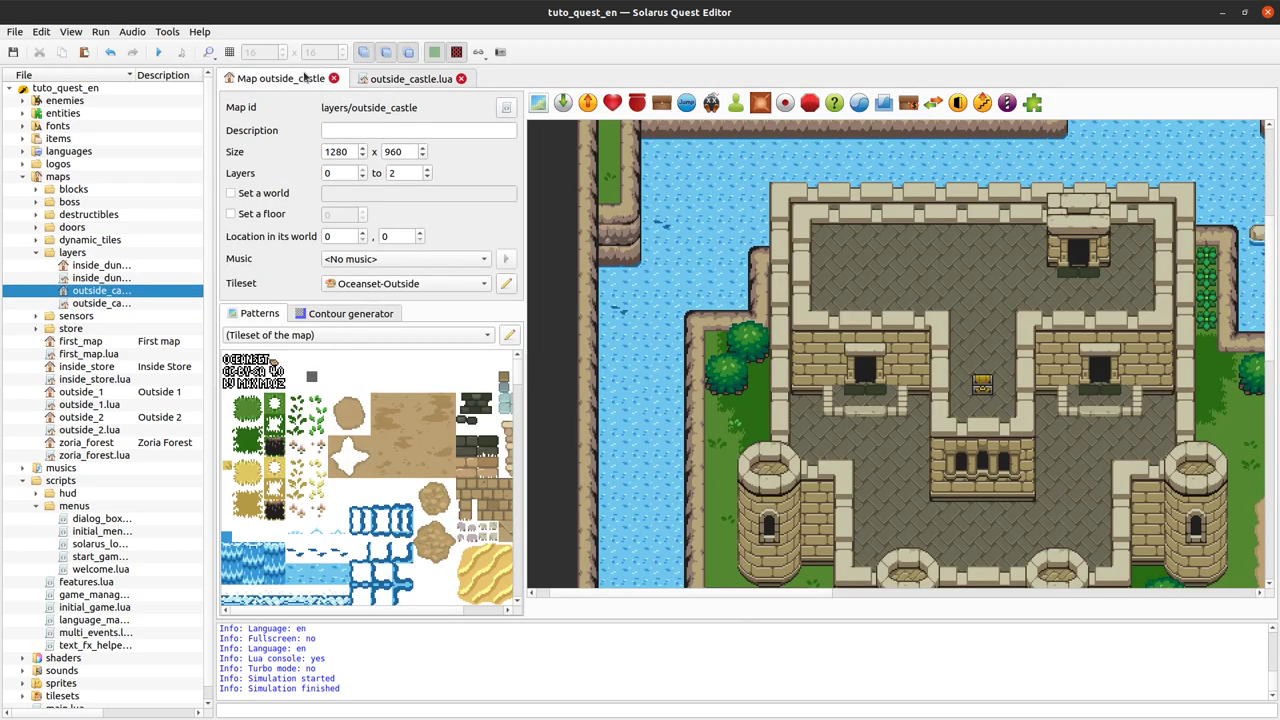
pyautogui.scroll(-1, 586, 270)
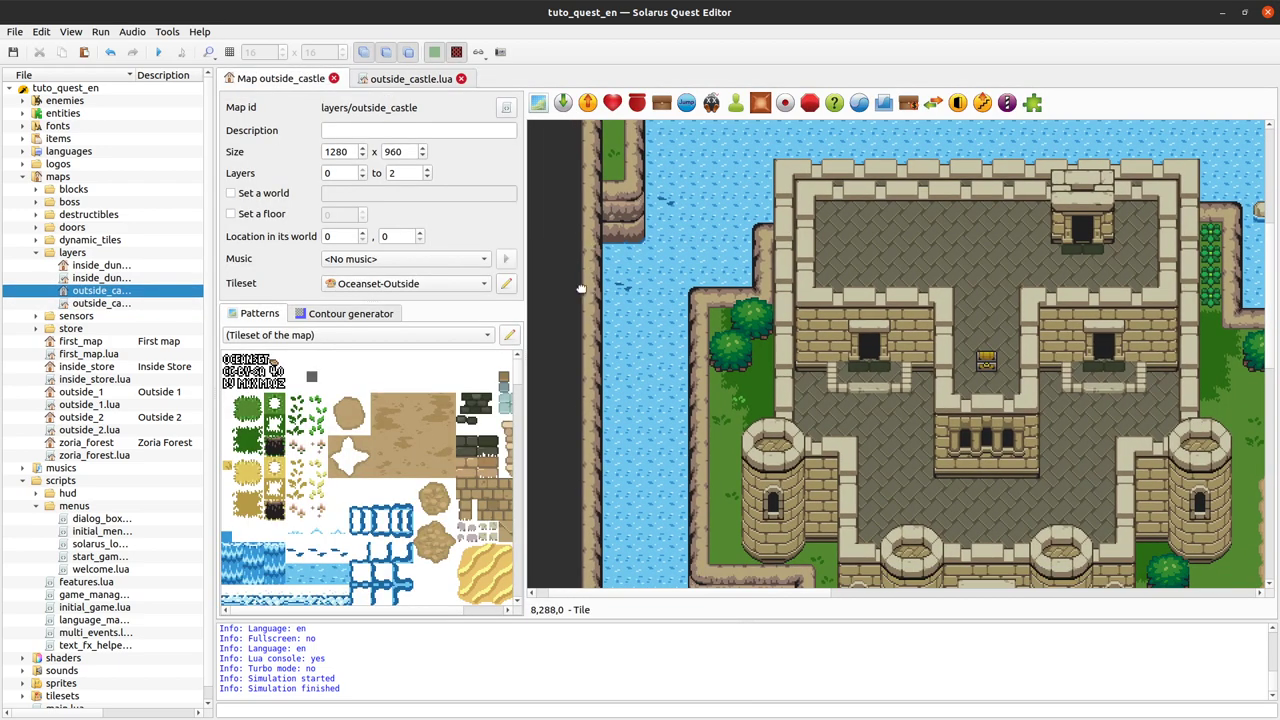
pyautogui.scroll(2, 580, 289)
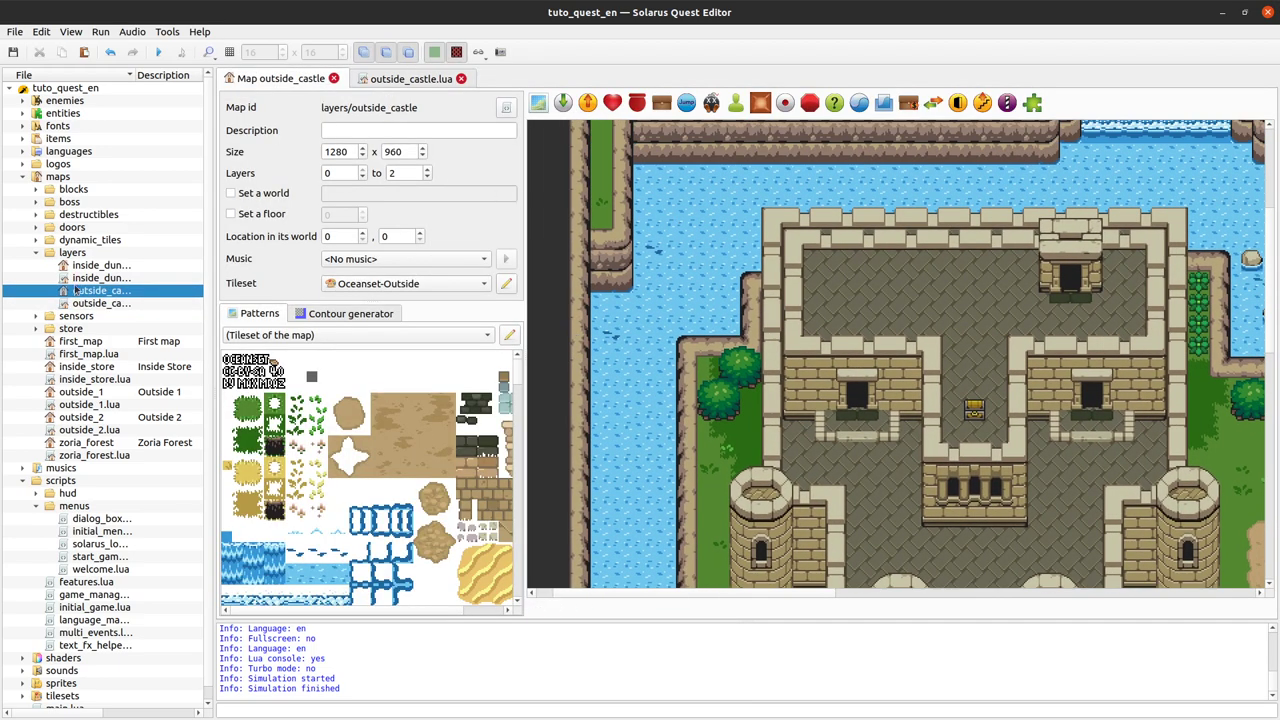
pyautogui.doubleClick(102, 266)
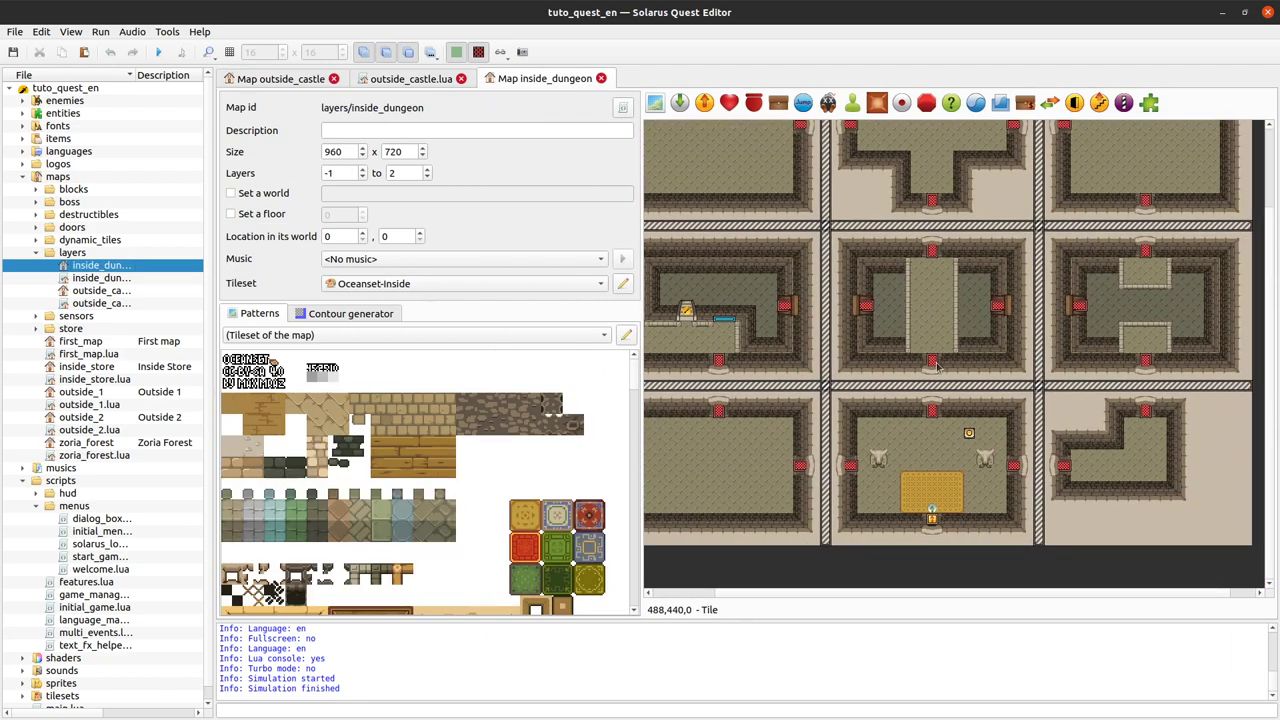
pyautogui.click(830, 430)
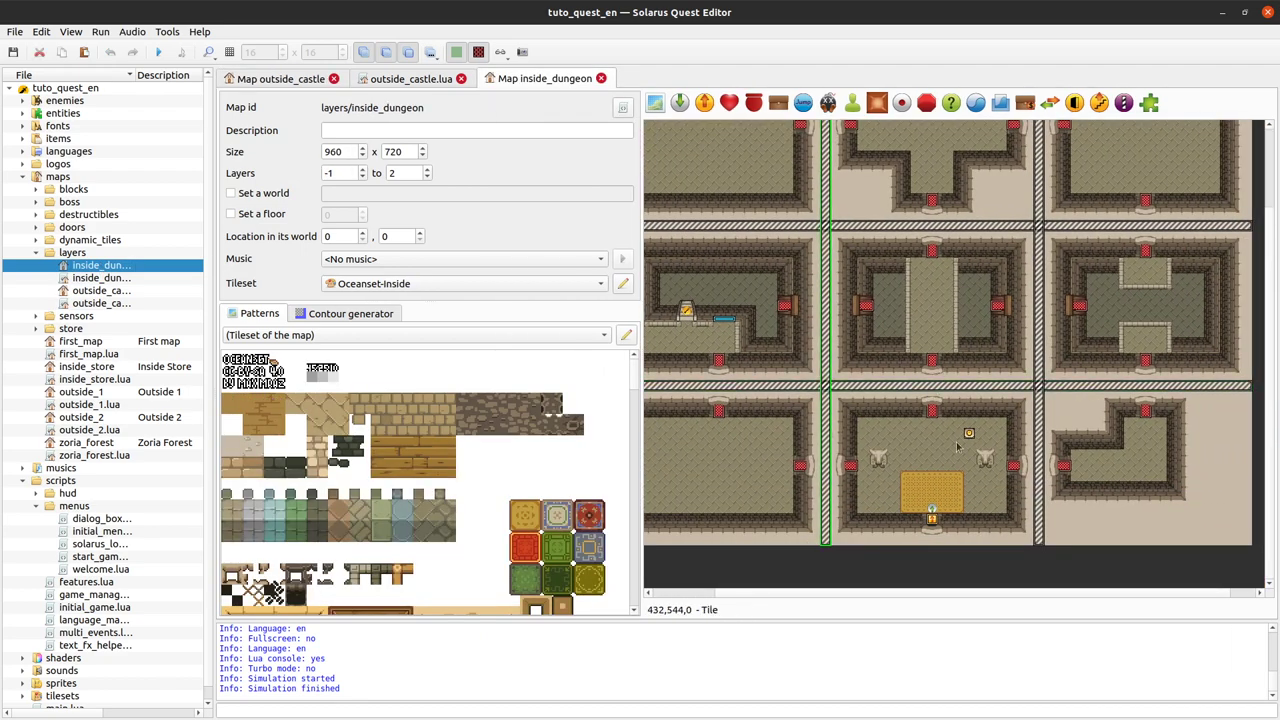
pyautogui.click(1038, 457)
pyautogui.click(881, 553)
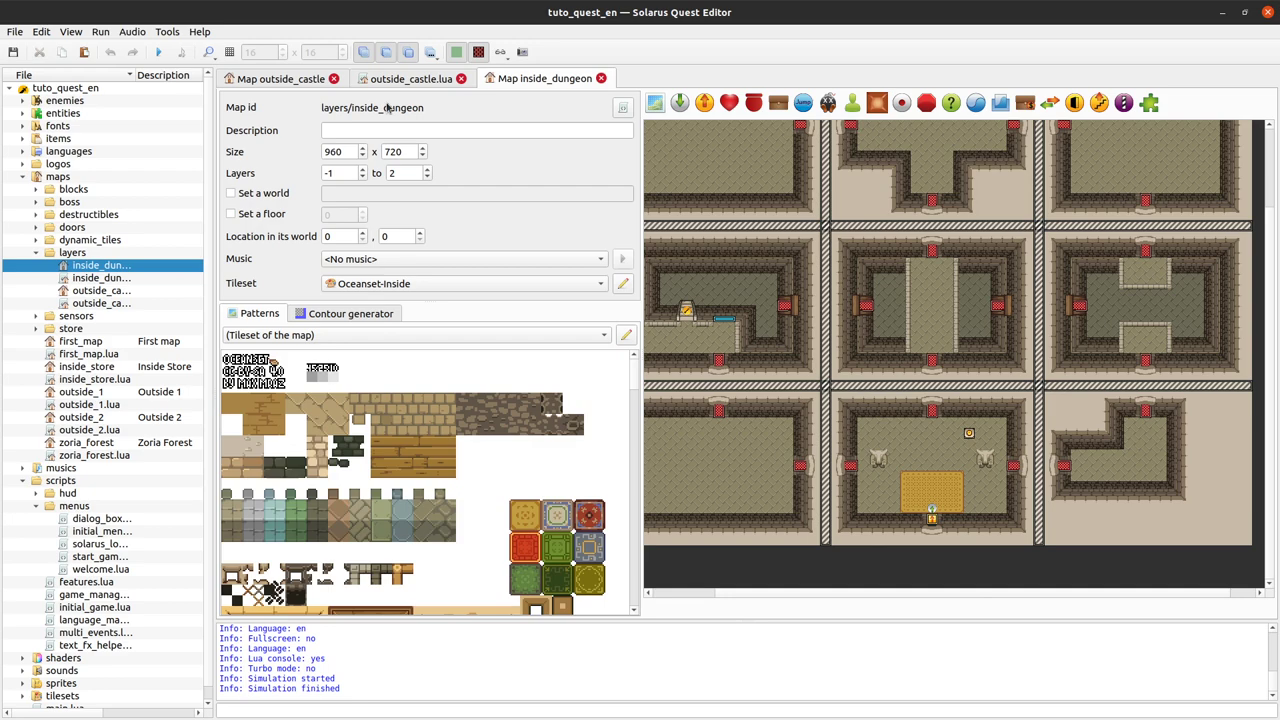
pyautogui.hotkey('ctrl', 'Tab')
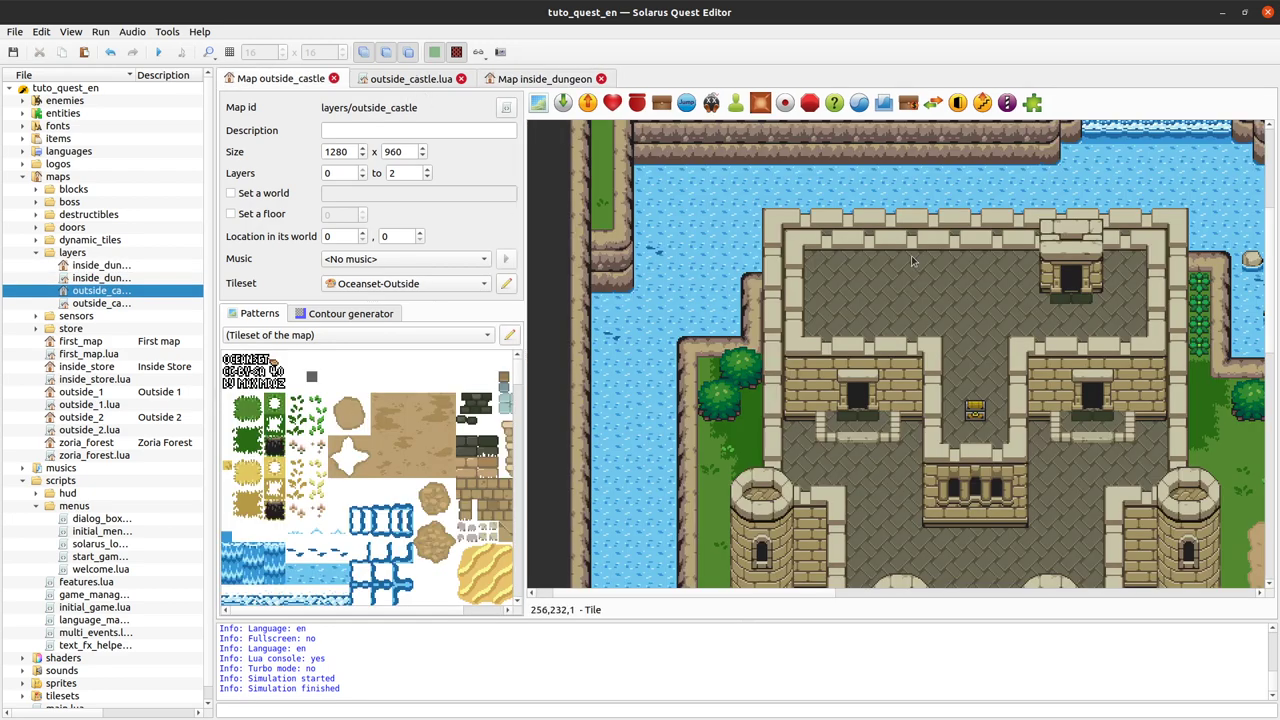
pyautogui.scroll(-3, 790, 320)
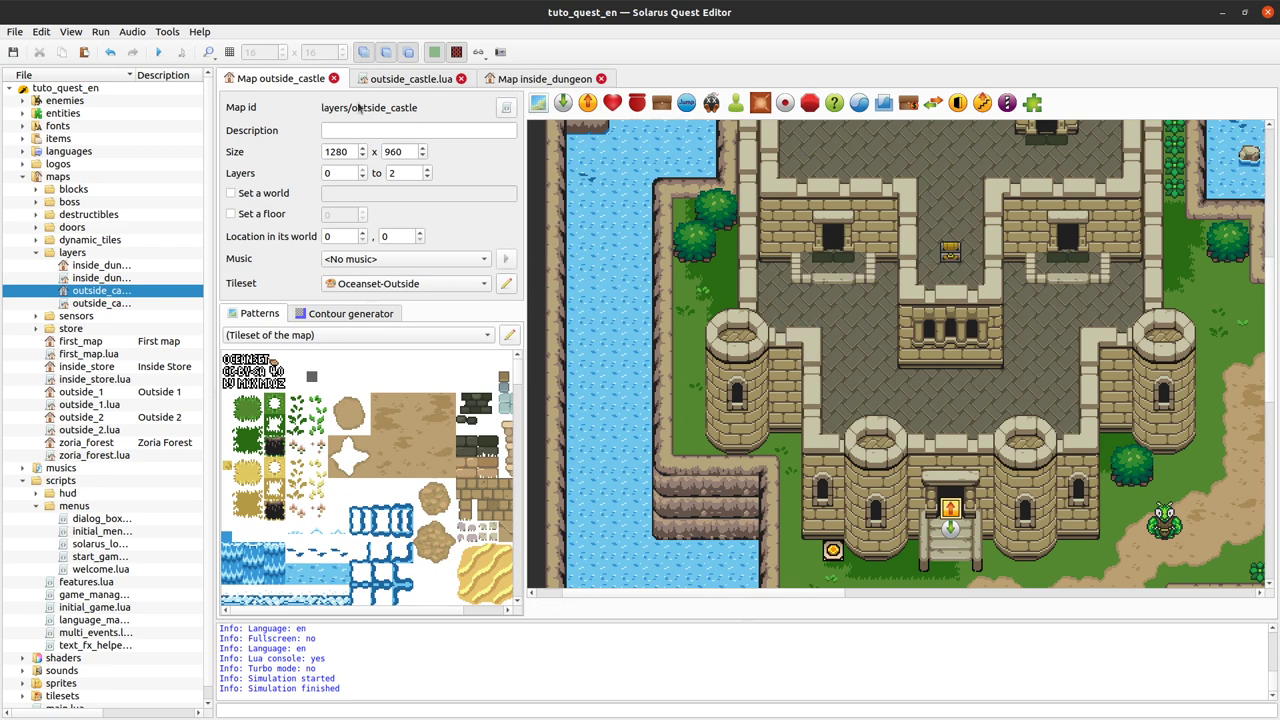
pyautogui.click(415, 79)
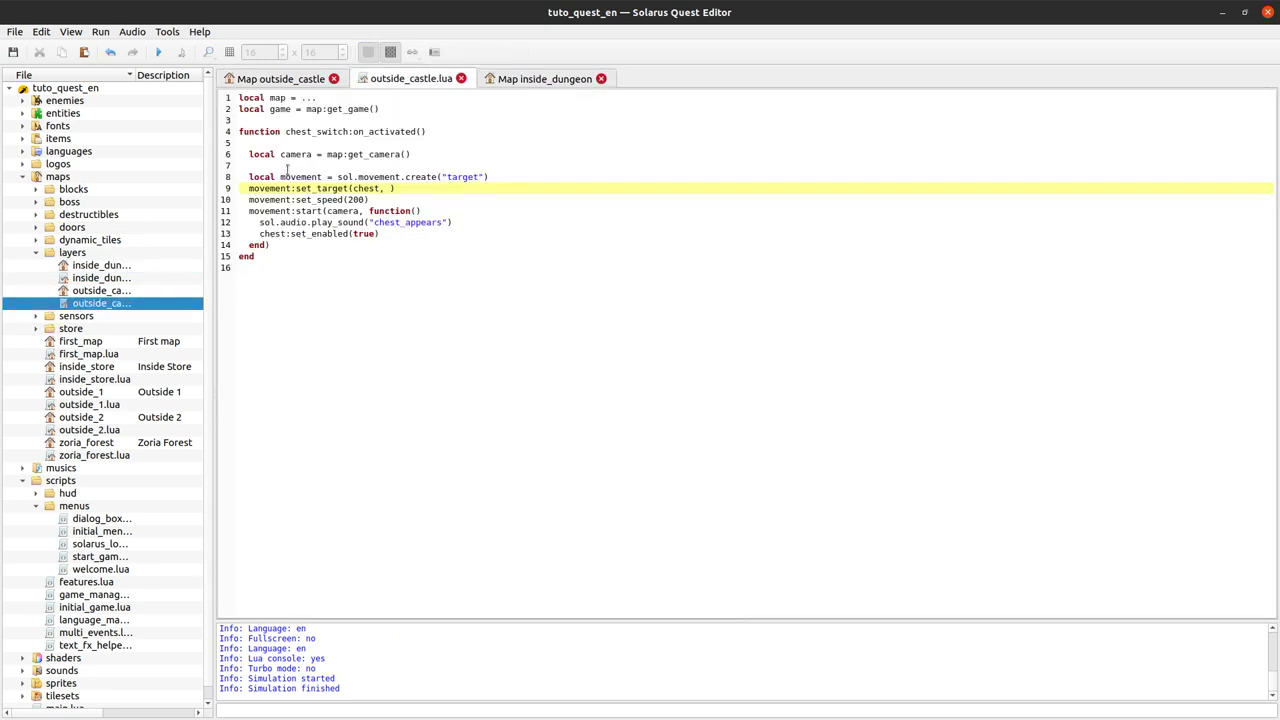
pyautogui.click(435, 154)
pyautogui.moveTo(420, 165); pyautogui.dragTo(386, 343)
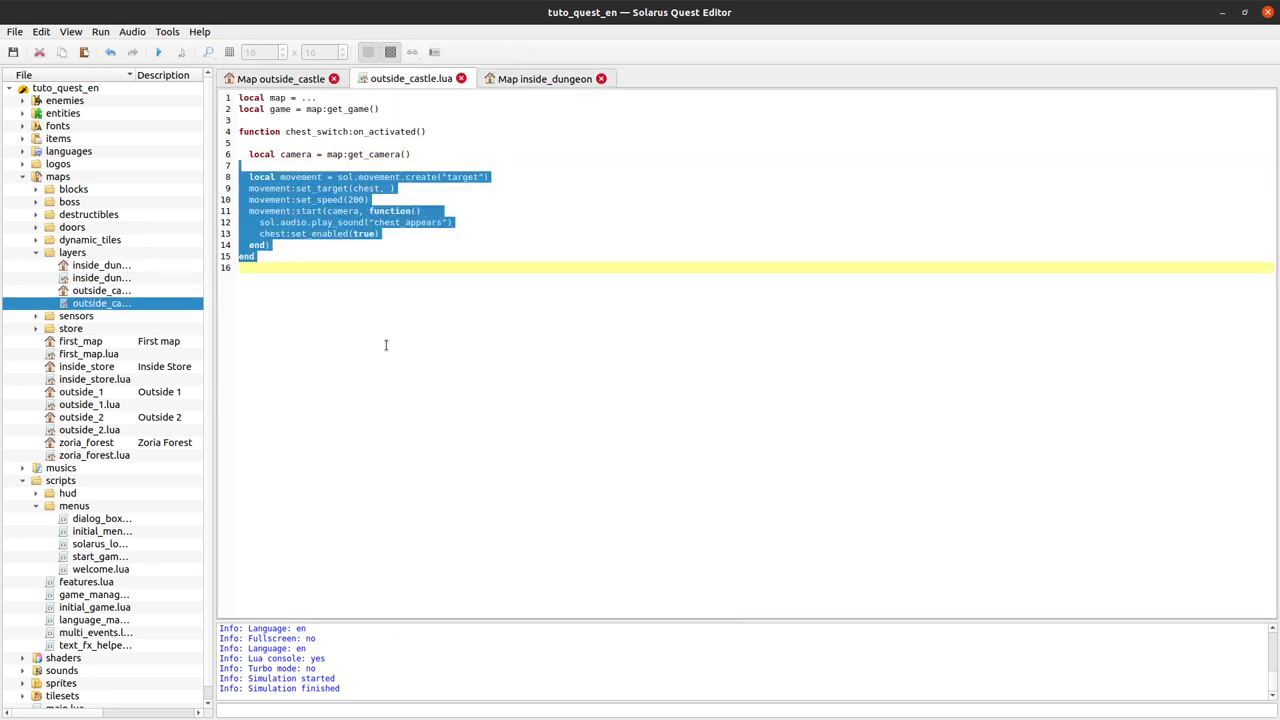
pyautogui.click(386, 343)
pyautogui.click(429, 187)
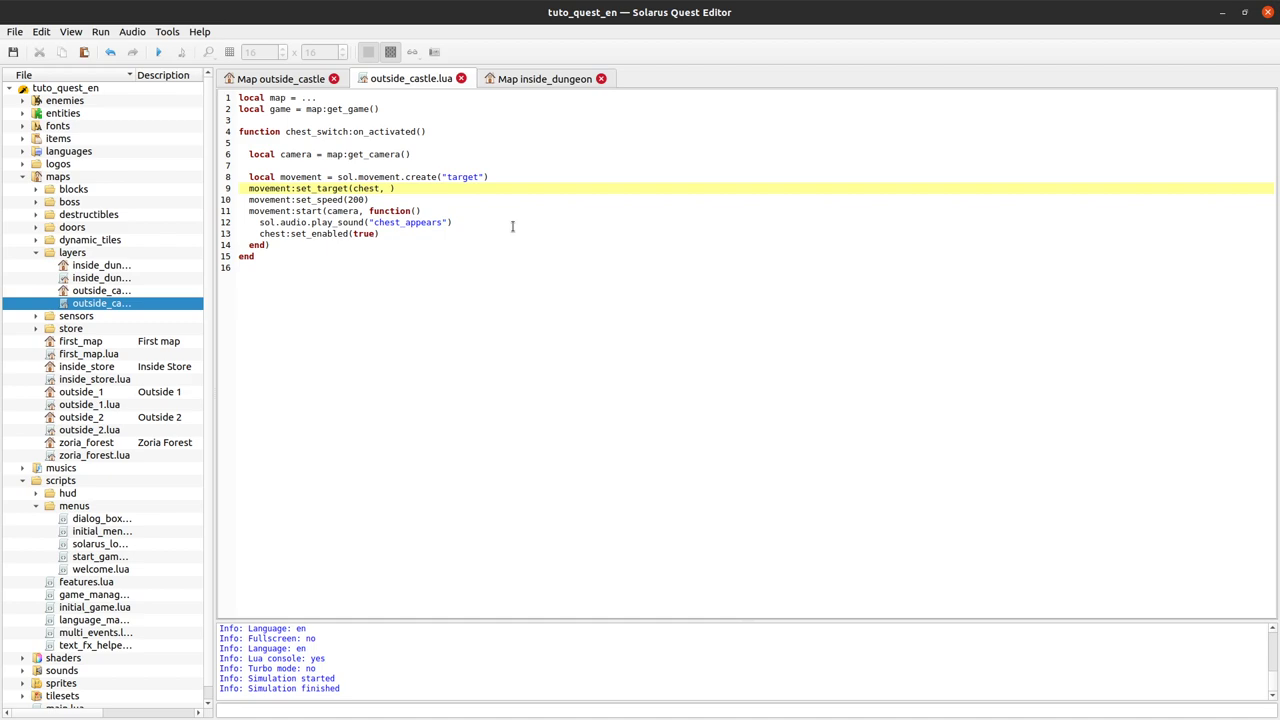
# Read the camera:get_position_to_track entry in the Camera docs, selecting its method name.
pyautogui.hotkey('alt', 'Tab')
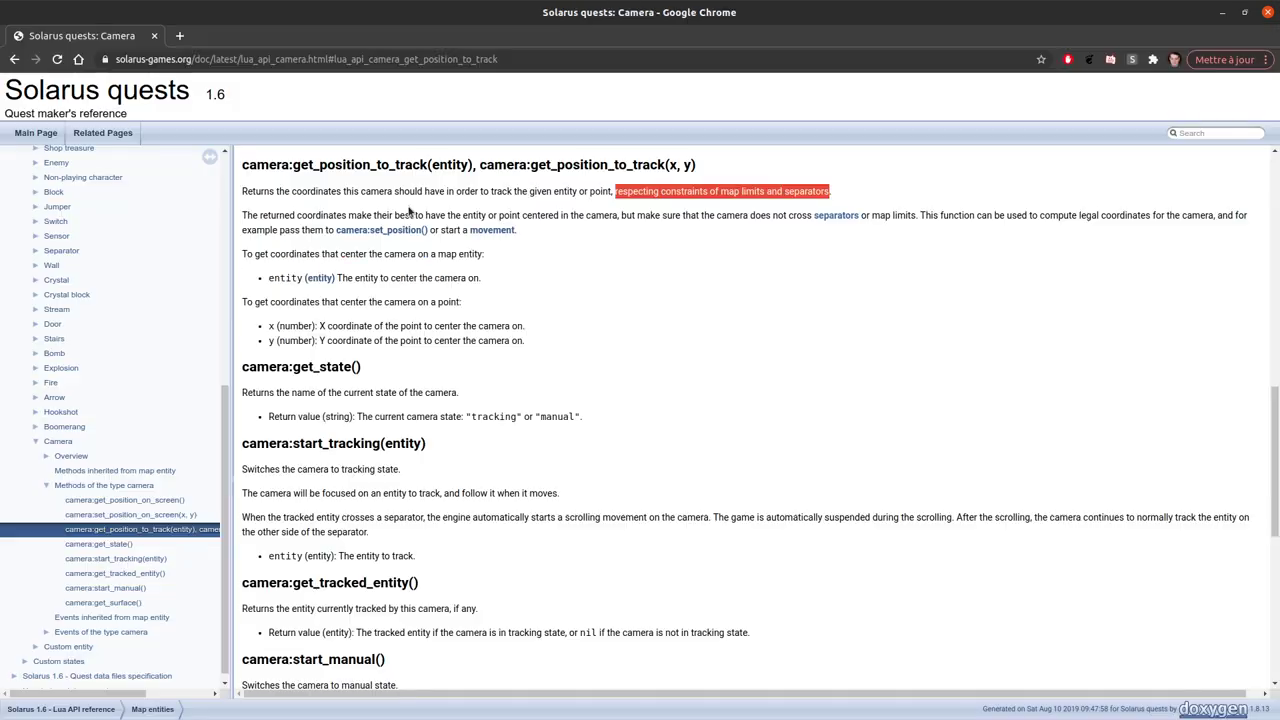
pyautogui.click(337, 162)
pyautogui.doubleClick(337, 162)
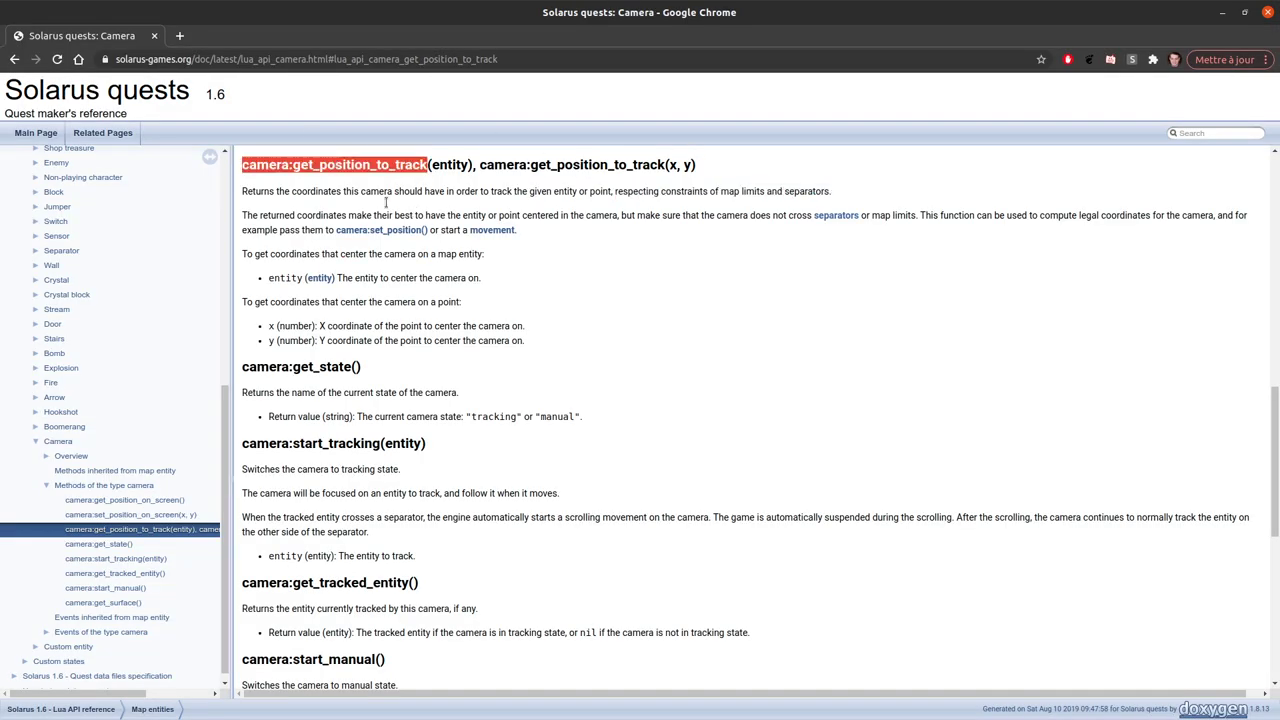
pyautogui.click(355, 190)
pyautogui.moveTo(292, 164); pyautogui.dragTo(427, 165)
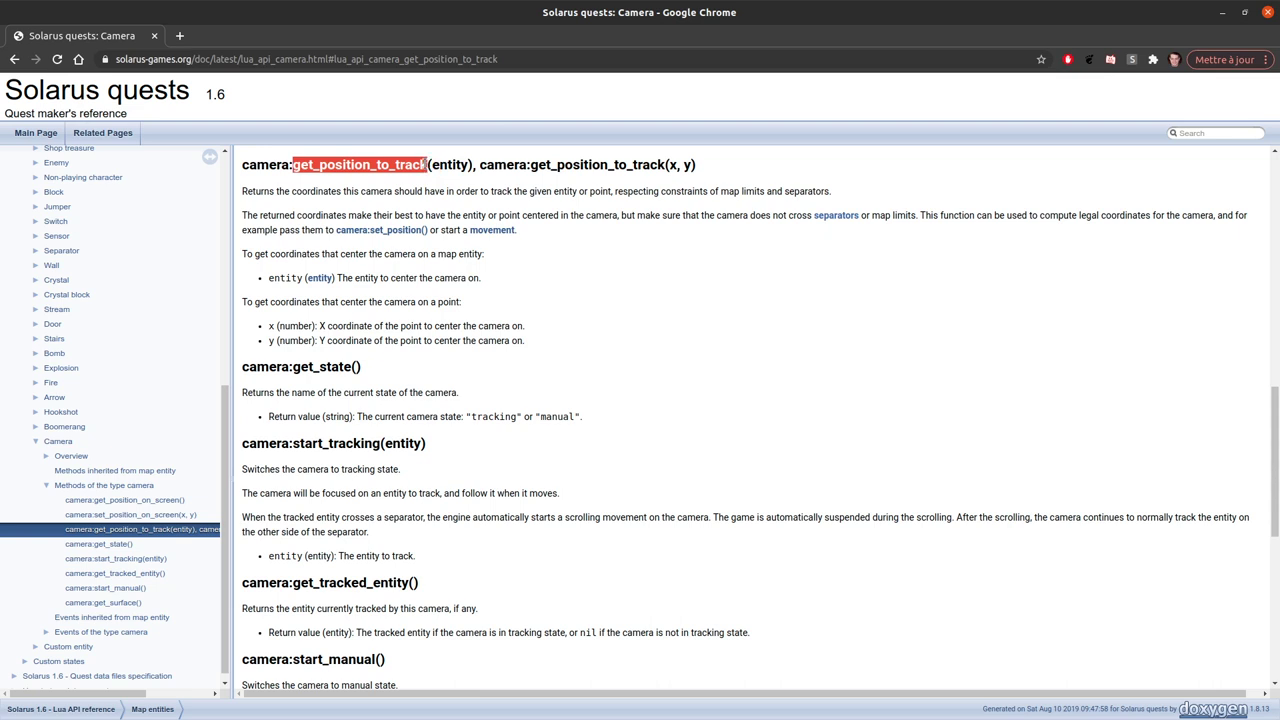
pyautogui.click(604, 214)
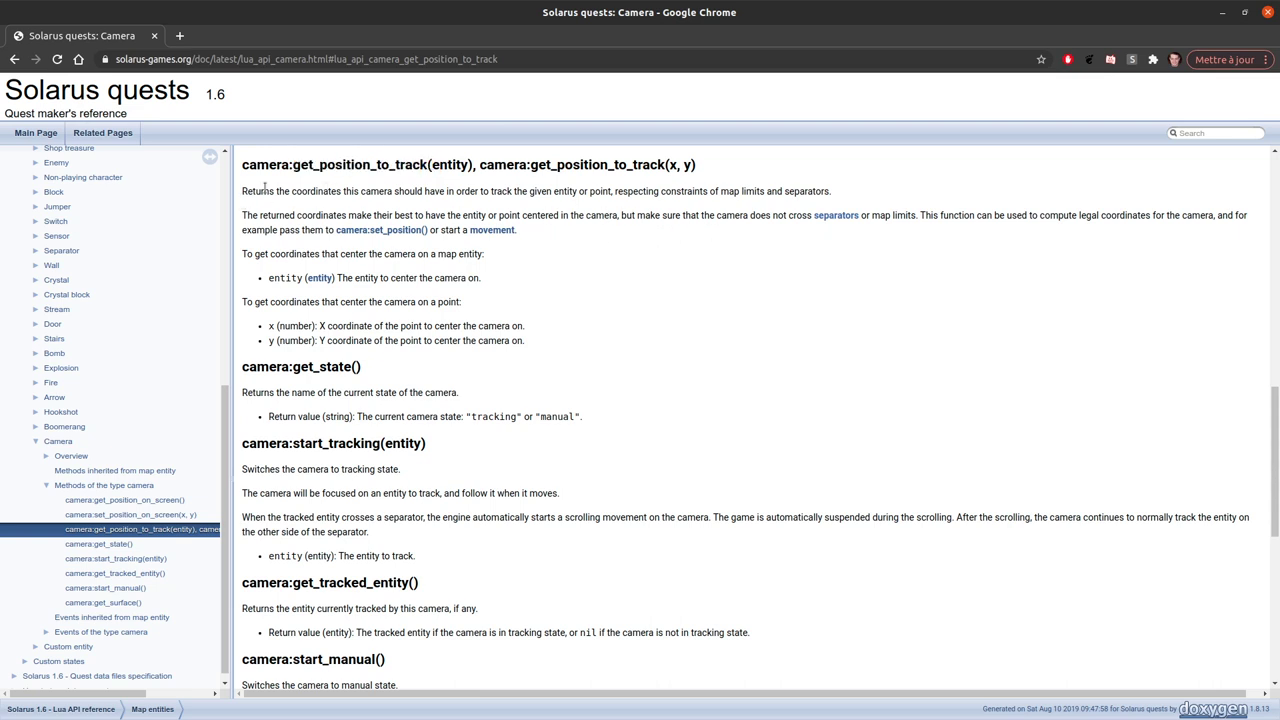
pyautogui.hotkey('alt', 'Tab')
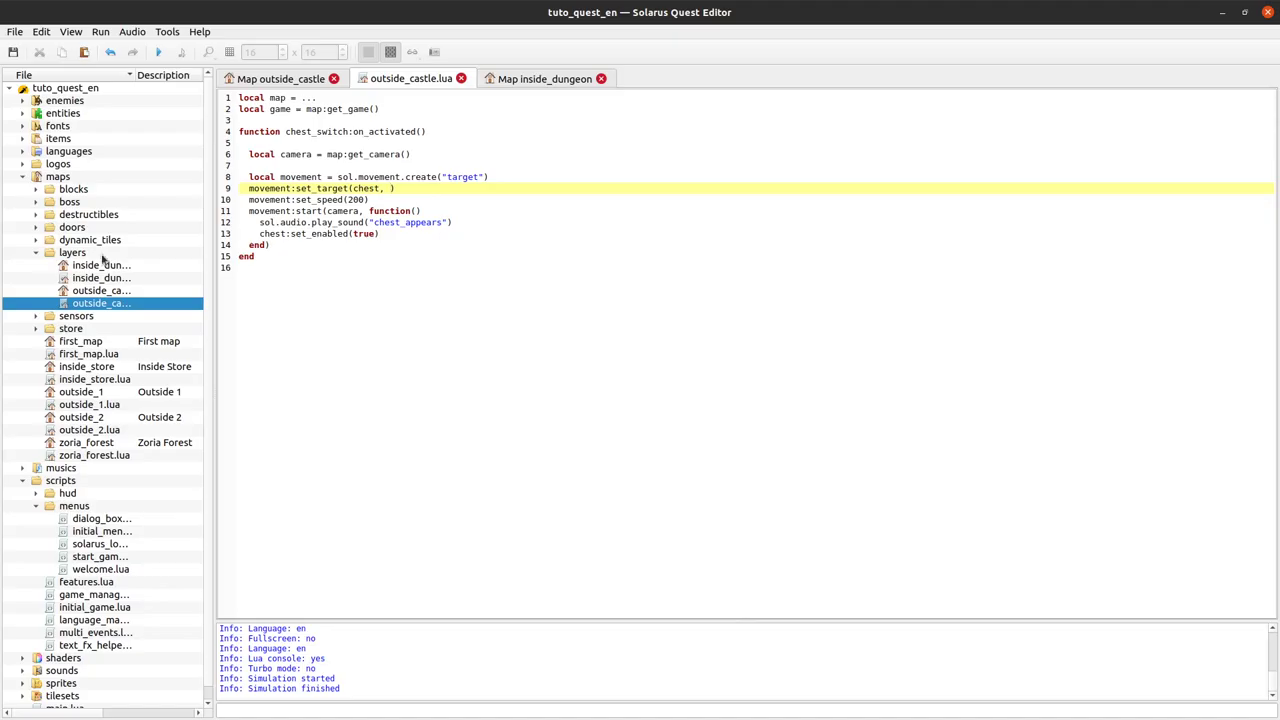
# Type camera:get_position_to_track(chest) as set_target's second argument on line 9 and save.
pyautogui.write('camera:get')
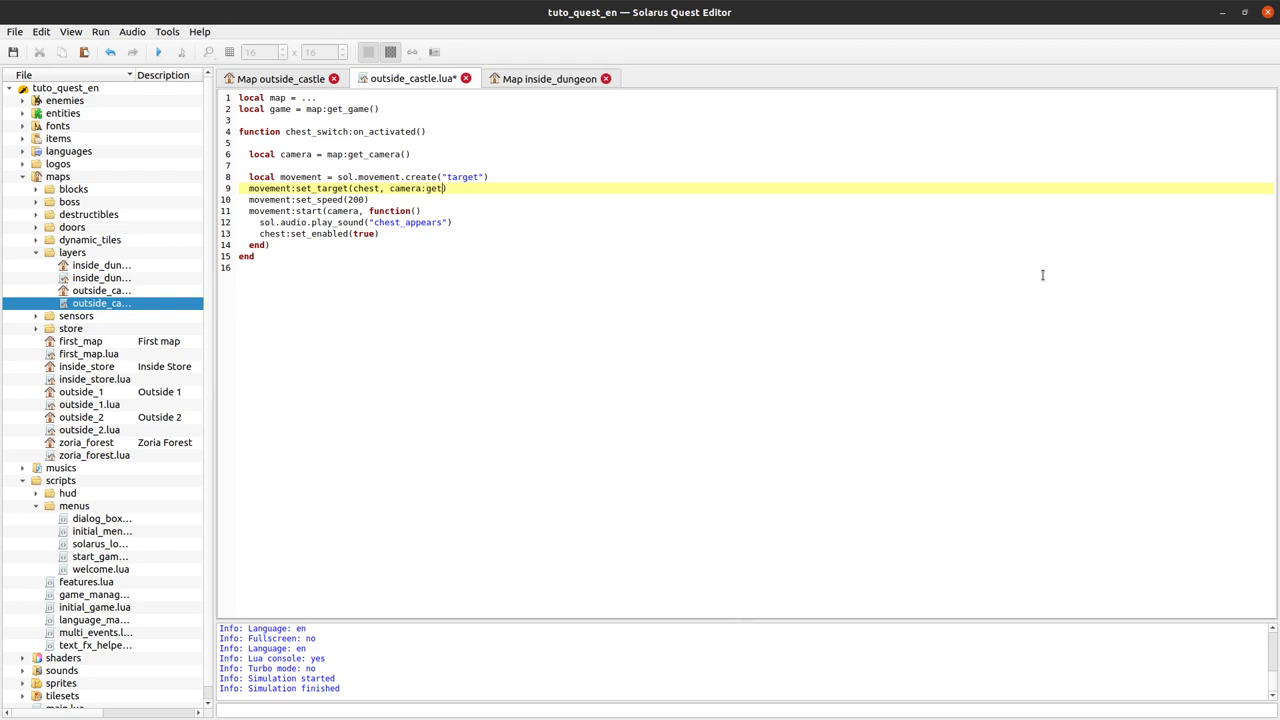
pyautogui.write('_position_to_track(chest')
pyautogui.hotkey('ctrl', 's')
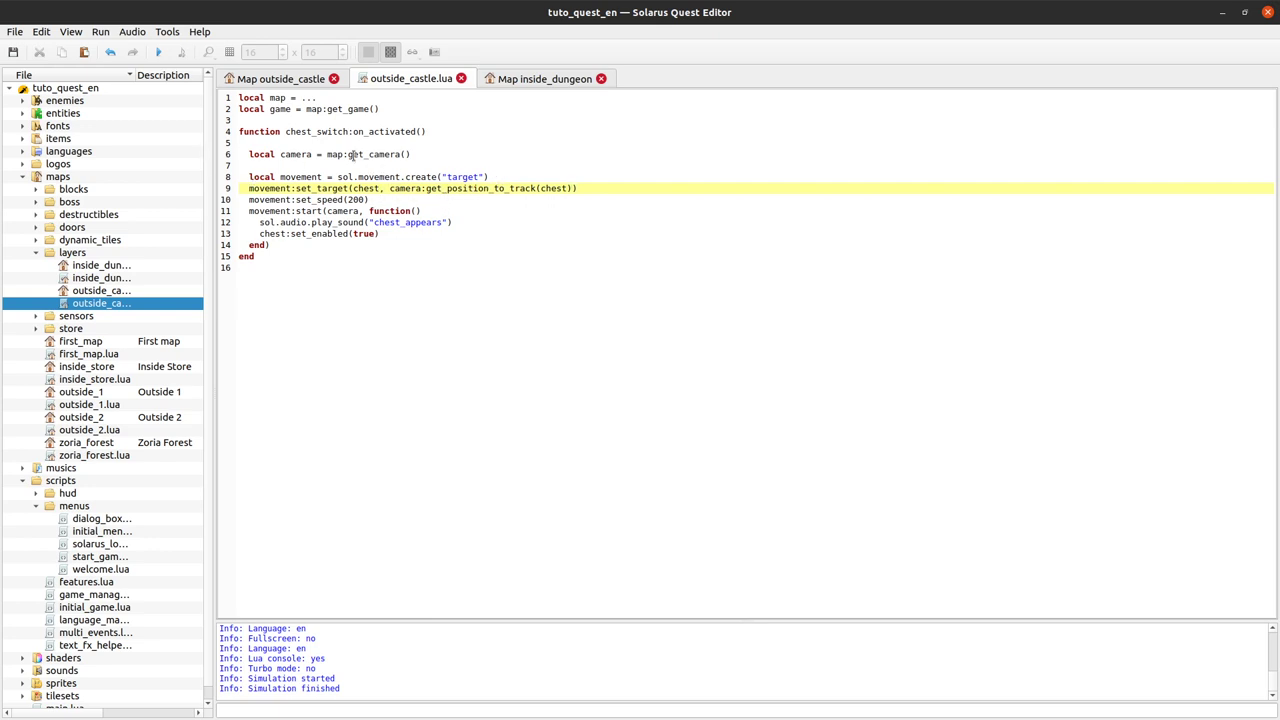
pyautogui.click(530, 175)
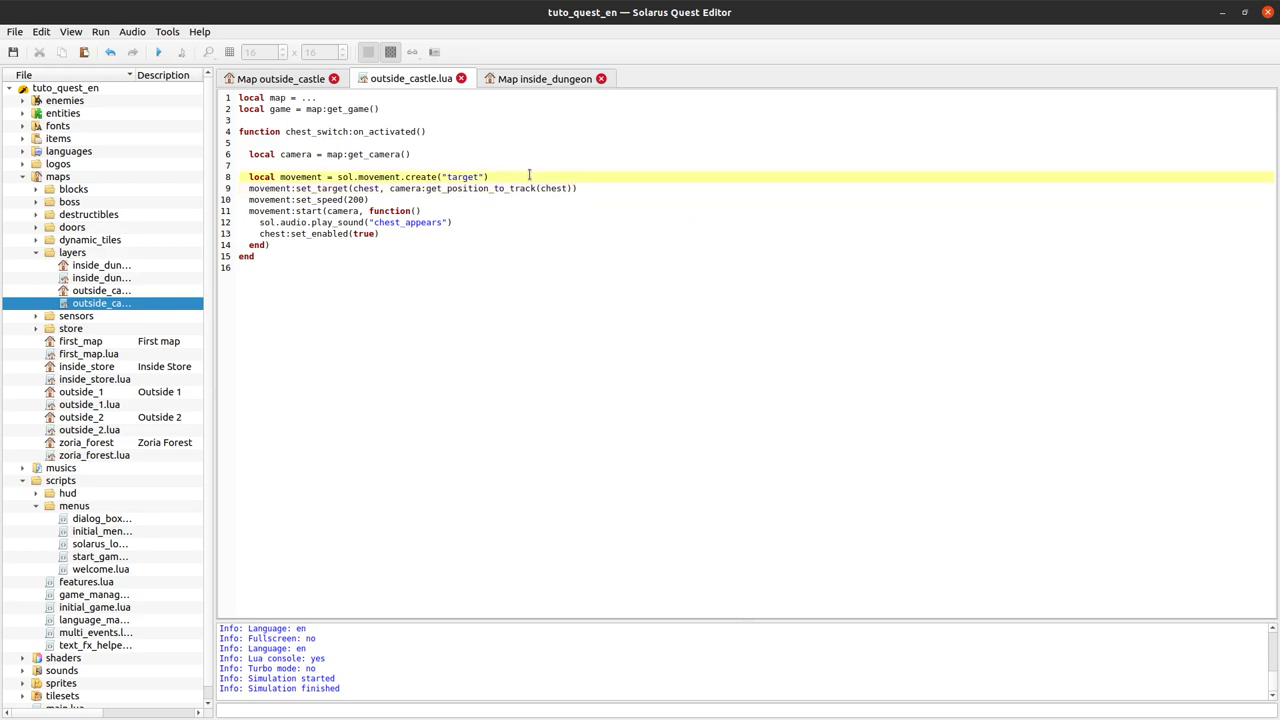
pyautogui.scroll(1, 436, 85)
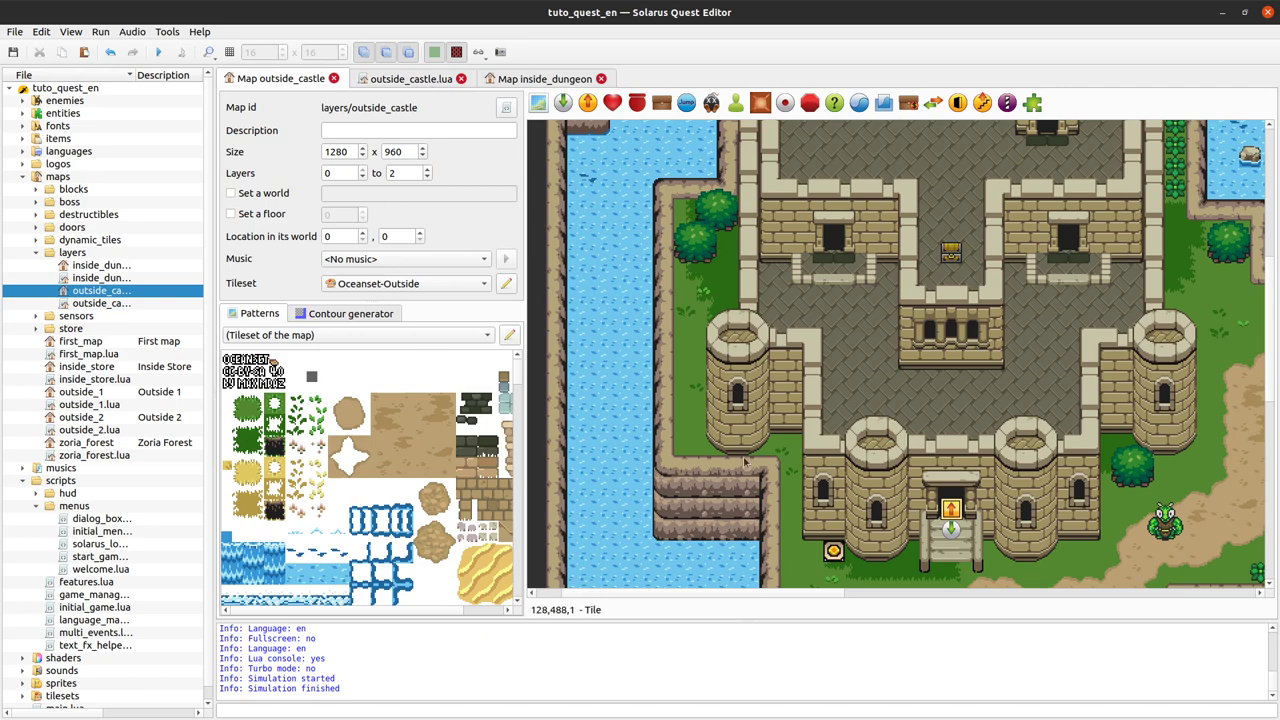
# Test-run the quest, walking the hero down from the castle door, left toward the water, then right.
pyautogui.keyDown('ctrl'); pyautogui.scroll(1, 952, 256); pyautogui.keyUp('ctrl')
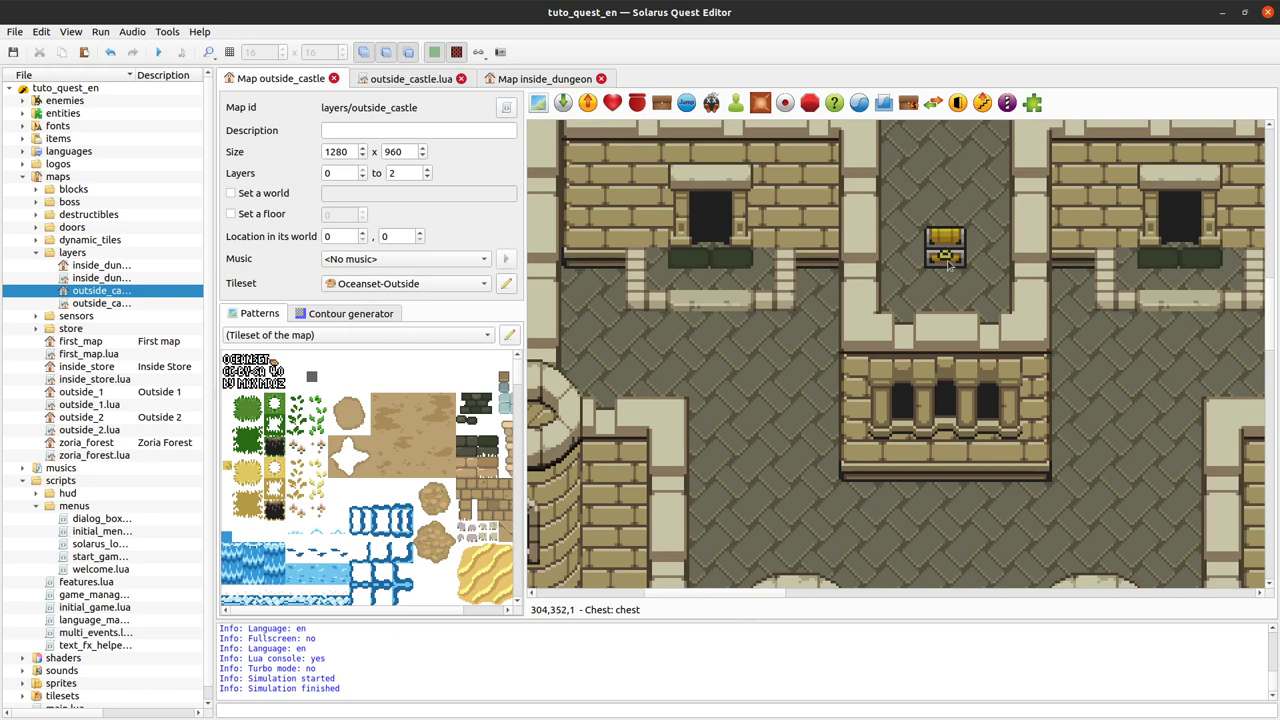
pyautogui.keyDown('ctrl'); pyautogui.scroll(-1, 955, 262); pyautogui.keyUp('ctrl')
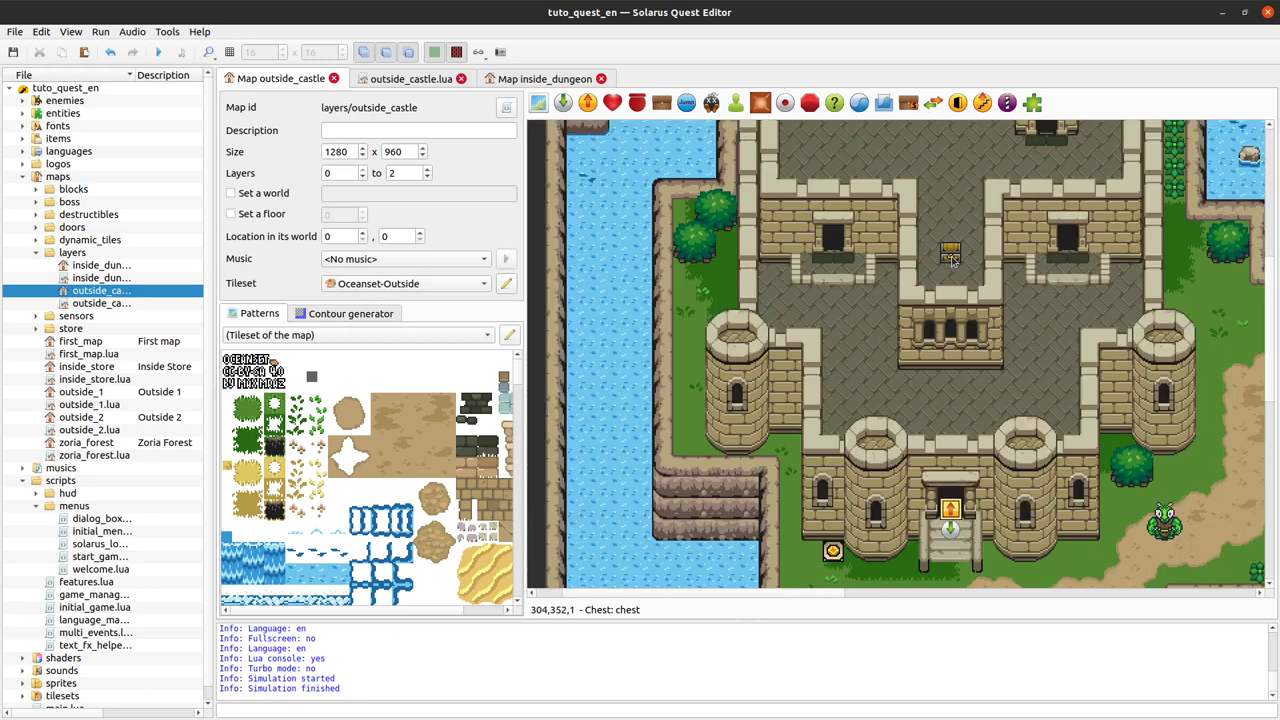
pyautogui.click(158, 52)
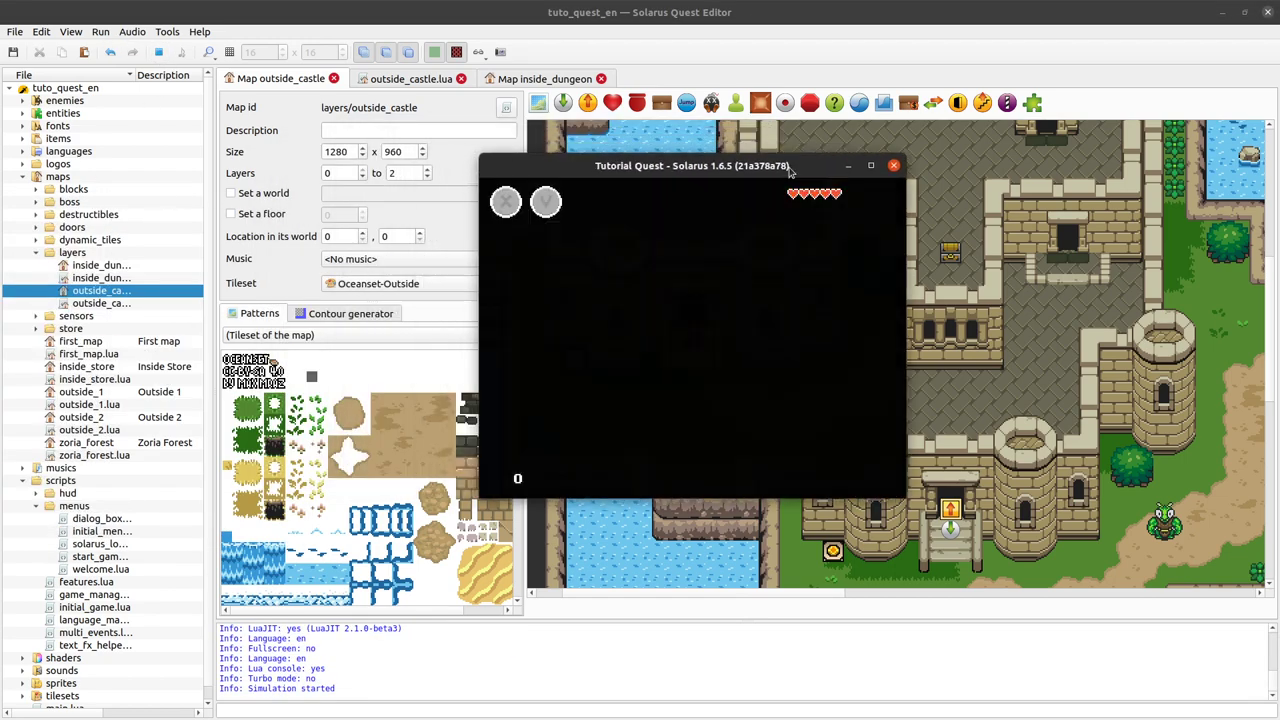
pyautogui.press('Down')
pyautogui.press('Left')
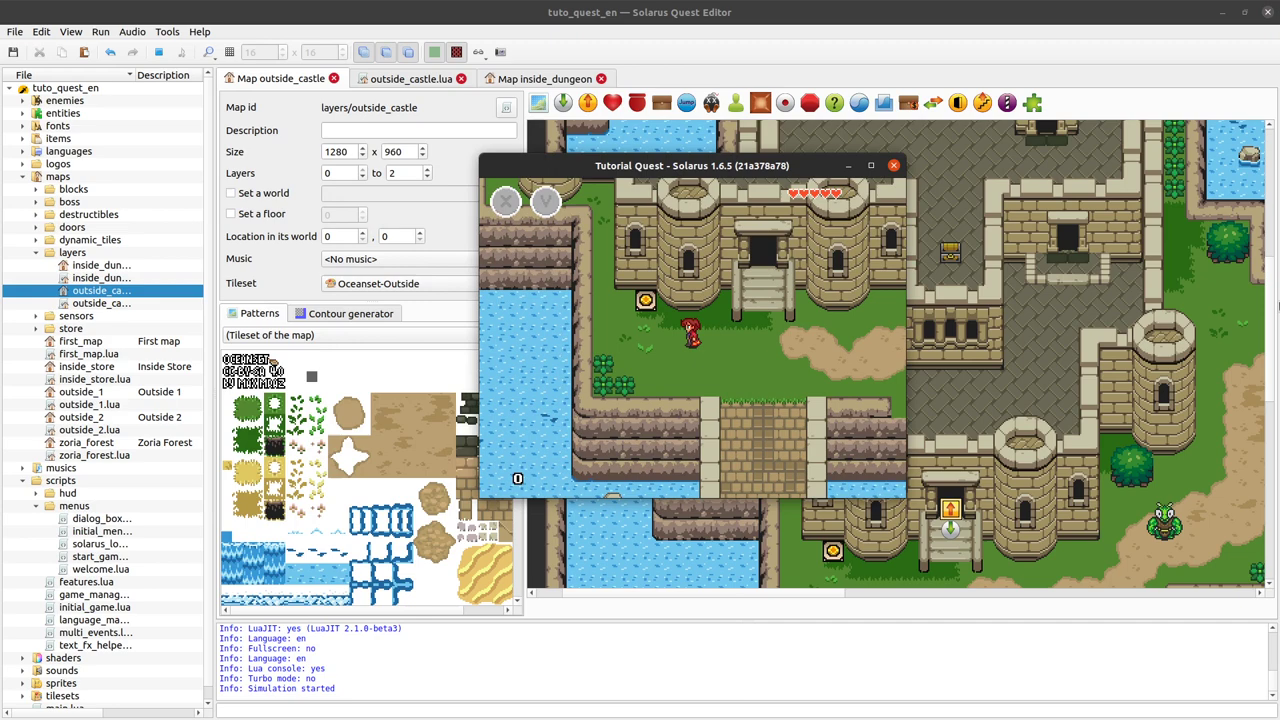
pyautogui.press('Left')
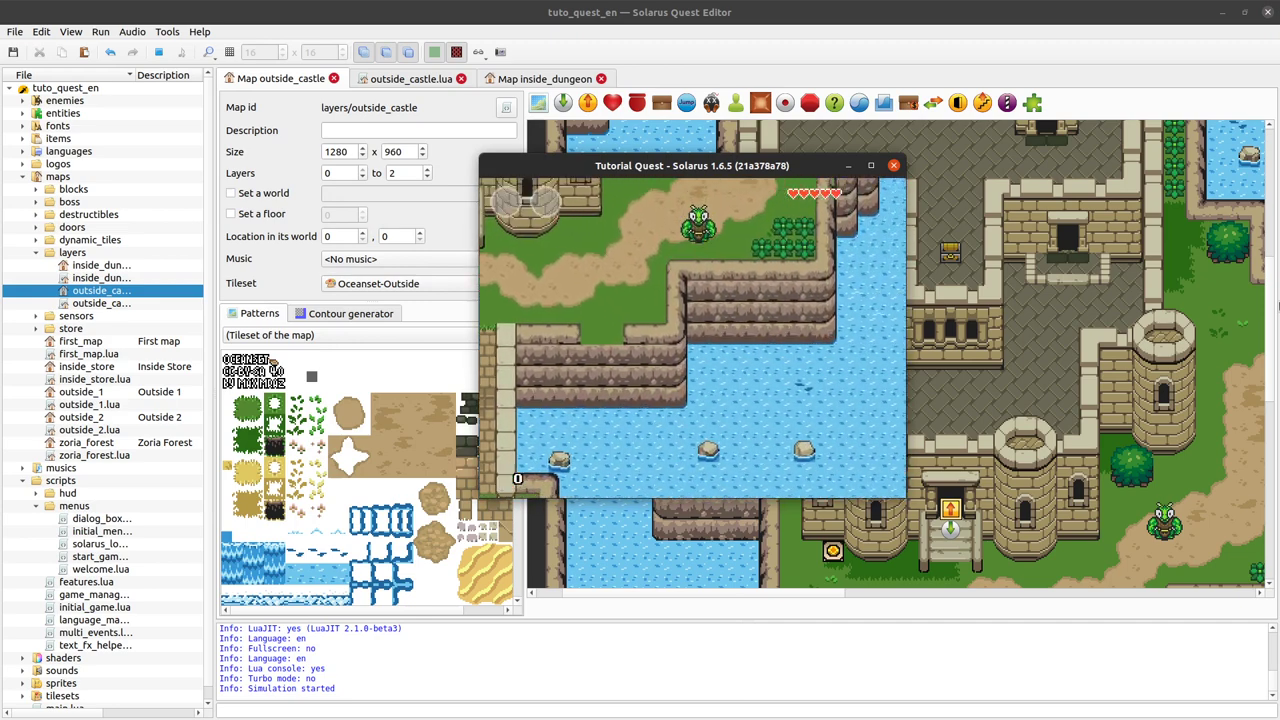
pyautogui.press('Right')
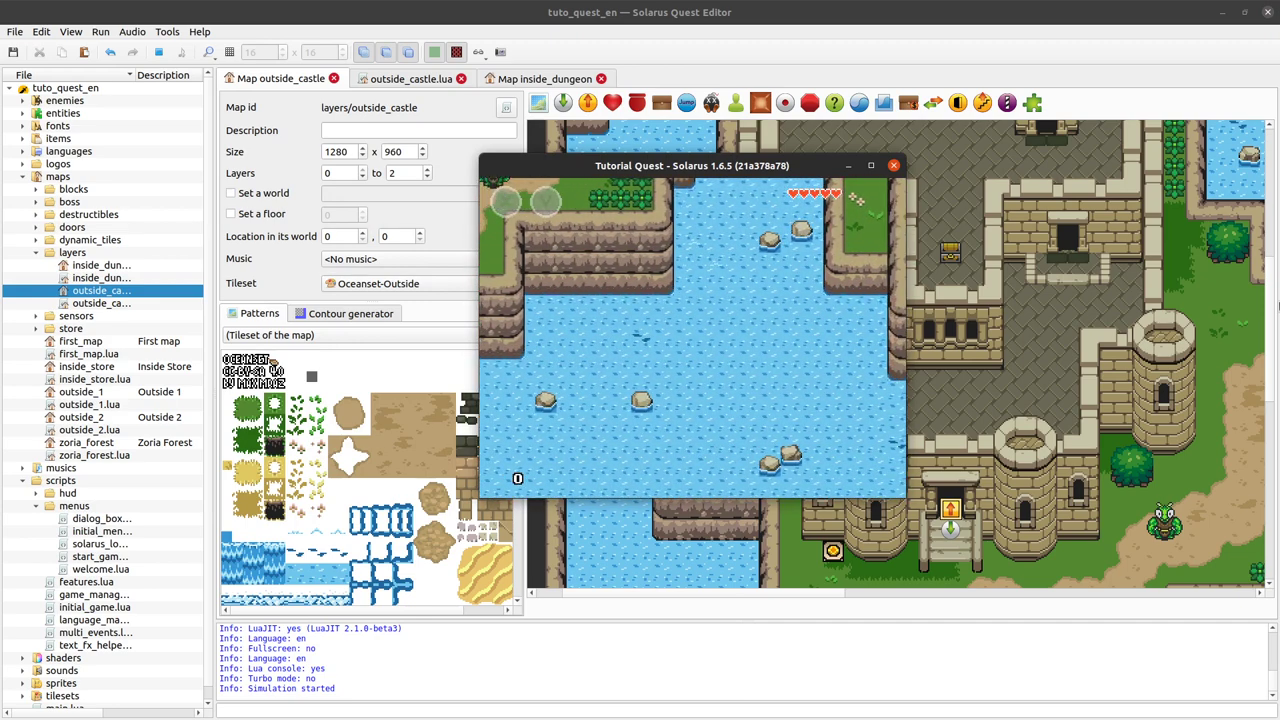
# Close the game and return to outside_castle.lua, examining the set_target arguments on line 9.
pyautogui.click(895, 166)
pyautogui.click(423, 84)
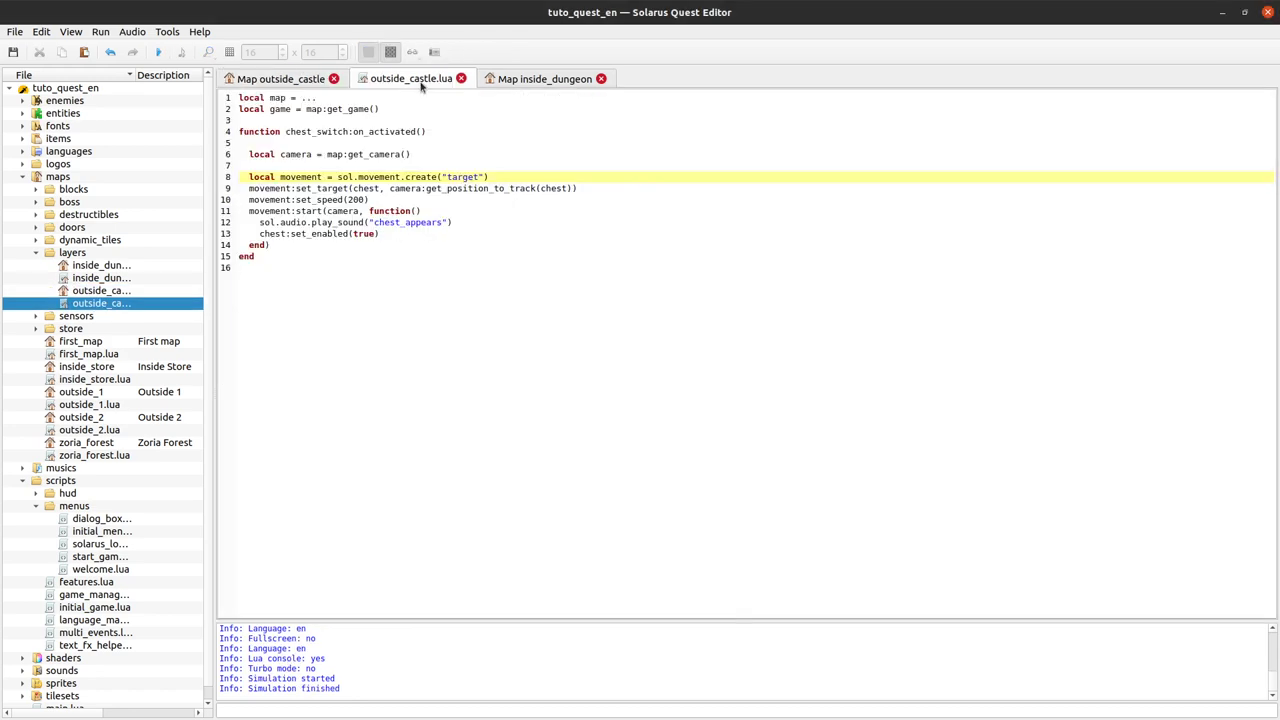
pyautogui.click(385, 199)
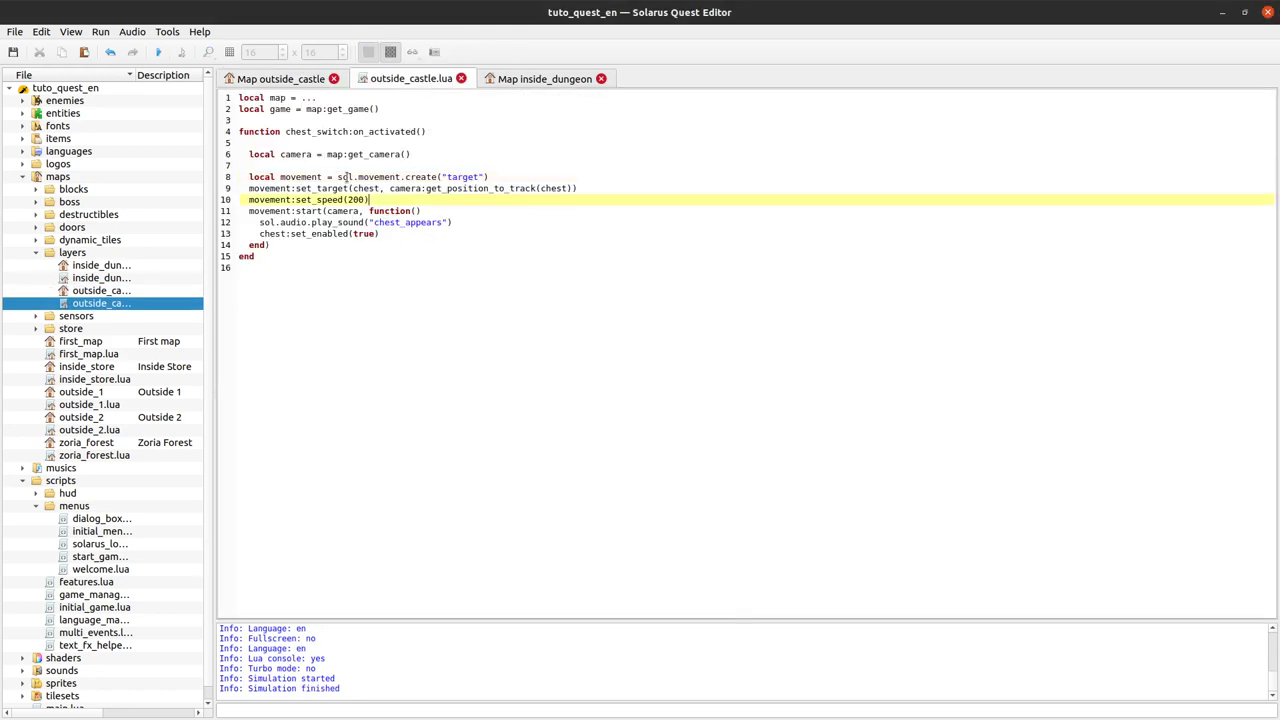
pyautogui.click(547, 176)
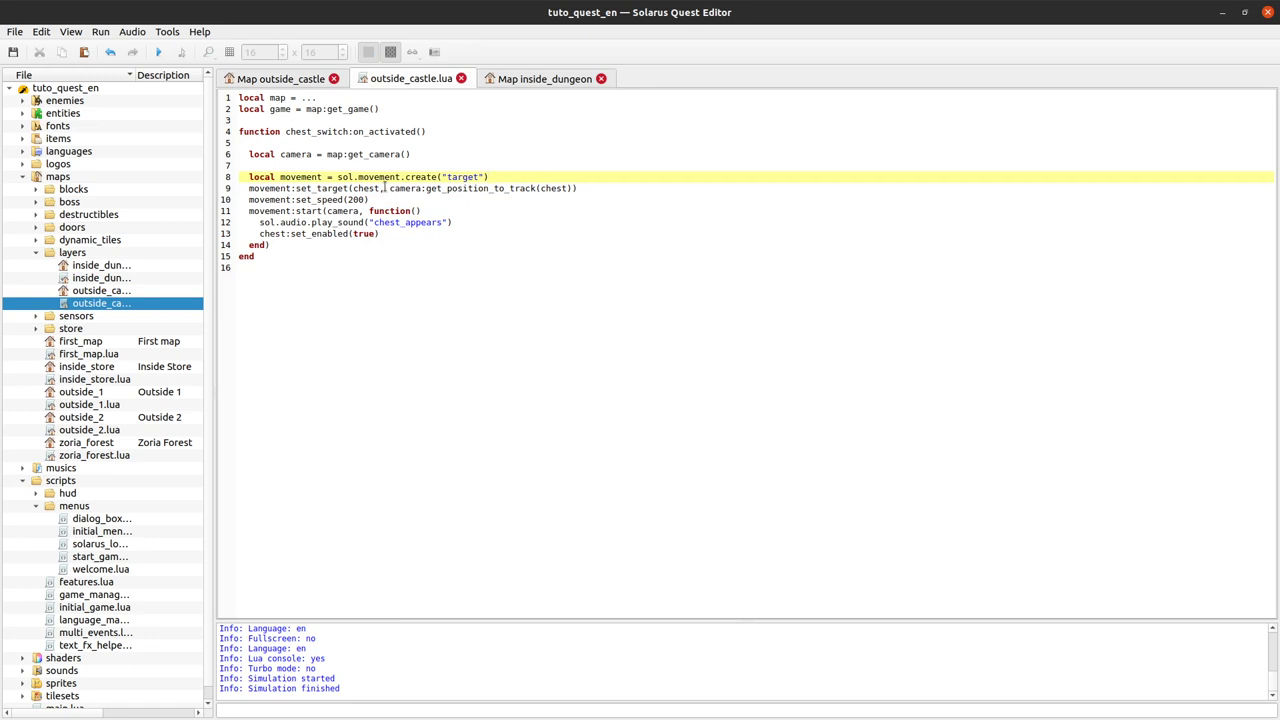
pyautogui.moveTo(389, 188); pyautogui.dragTo(357, 188)
pyautogui.click(437, 204)
pyautogui.click(400, 211)
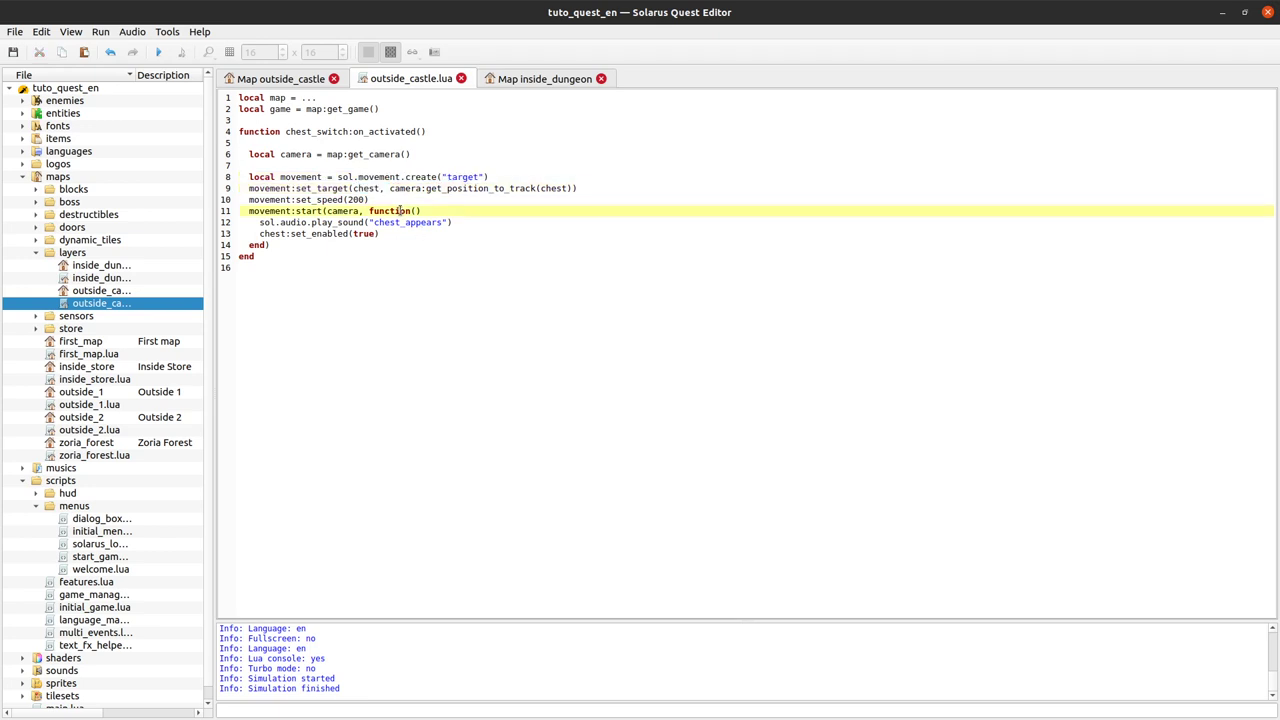
# Delete the redundant 'chest, ' so set_target takes only camera:get_position_to_track(chest).
pyautogui.doubleClick(366, 188)
pyautogui.moveTo(390, 188); pyautogui.dragTo(572, 188)
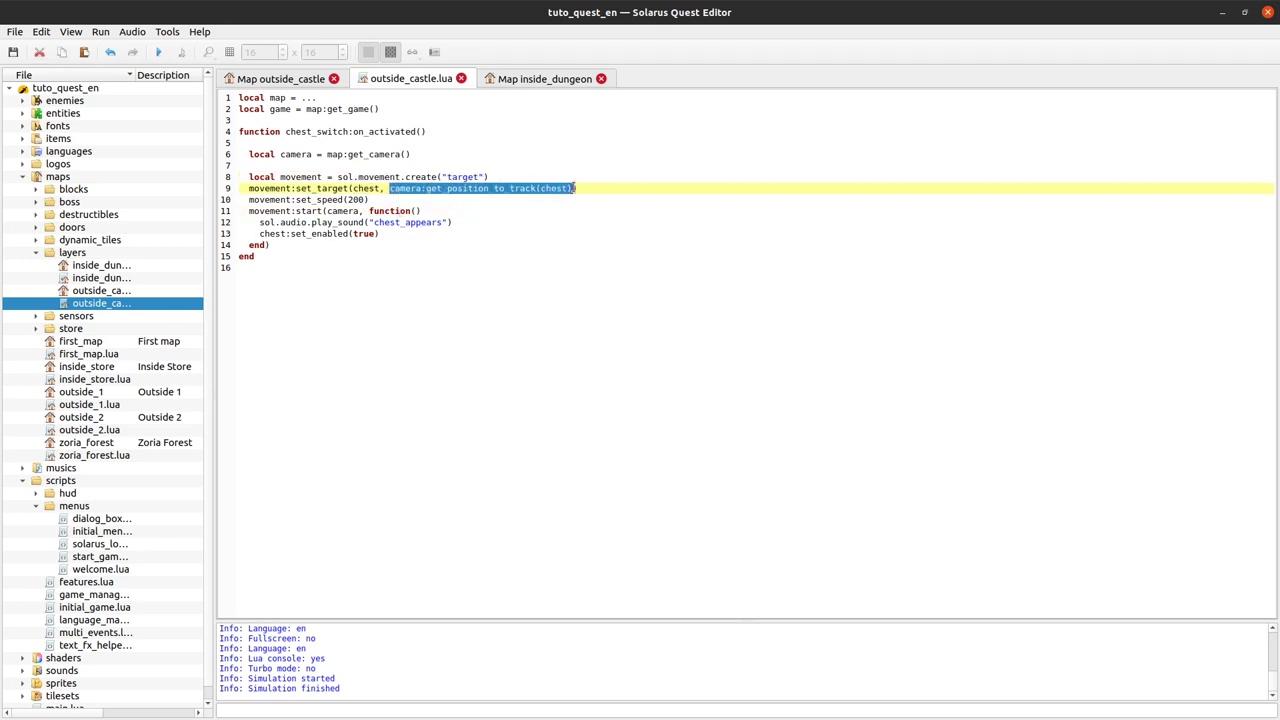
pyautogui.click(601, 188)
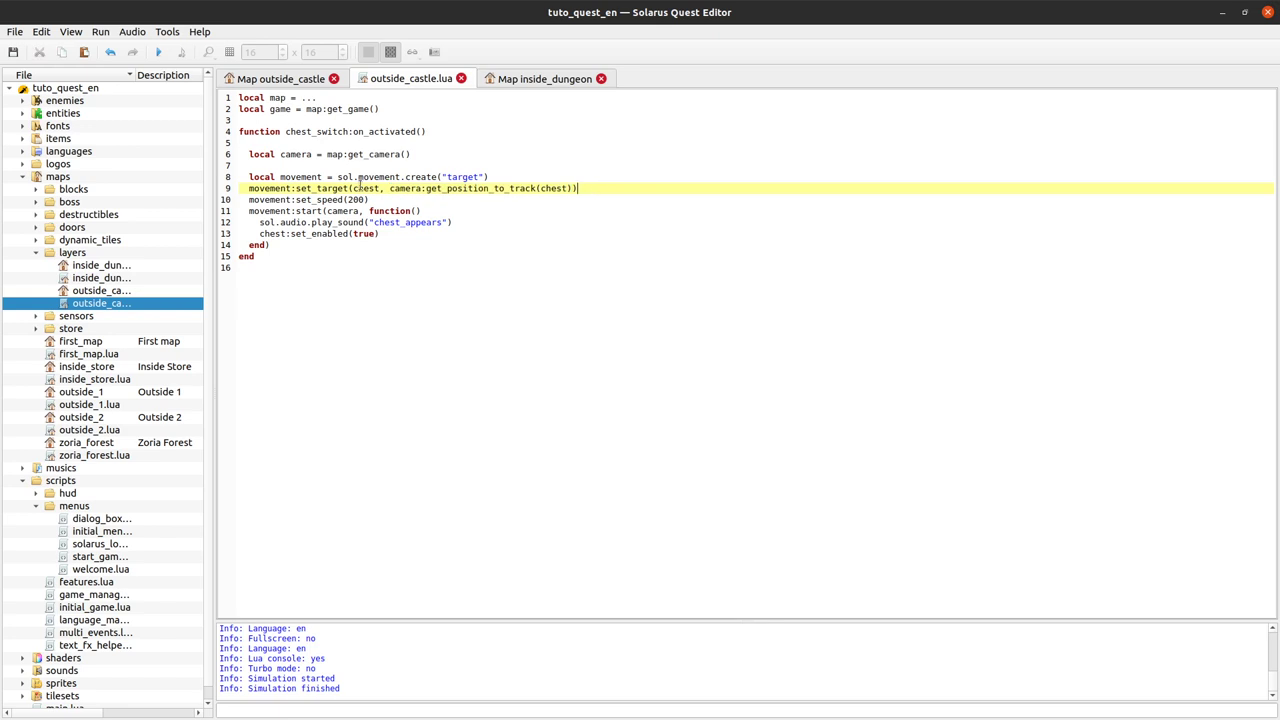
pyautogui.moveTo(362, 188); pyautogui.dragTo(386, 188)
pyautogui.press('BackSpace')
pyautogui.press('BackSpace')
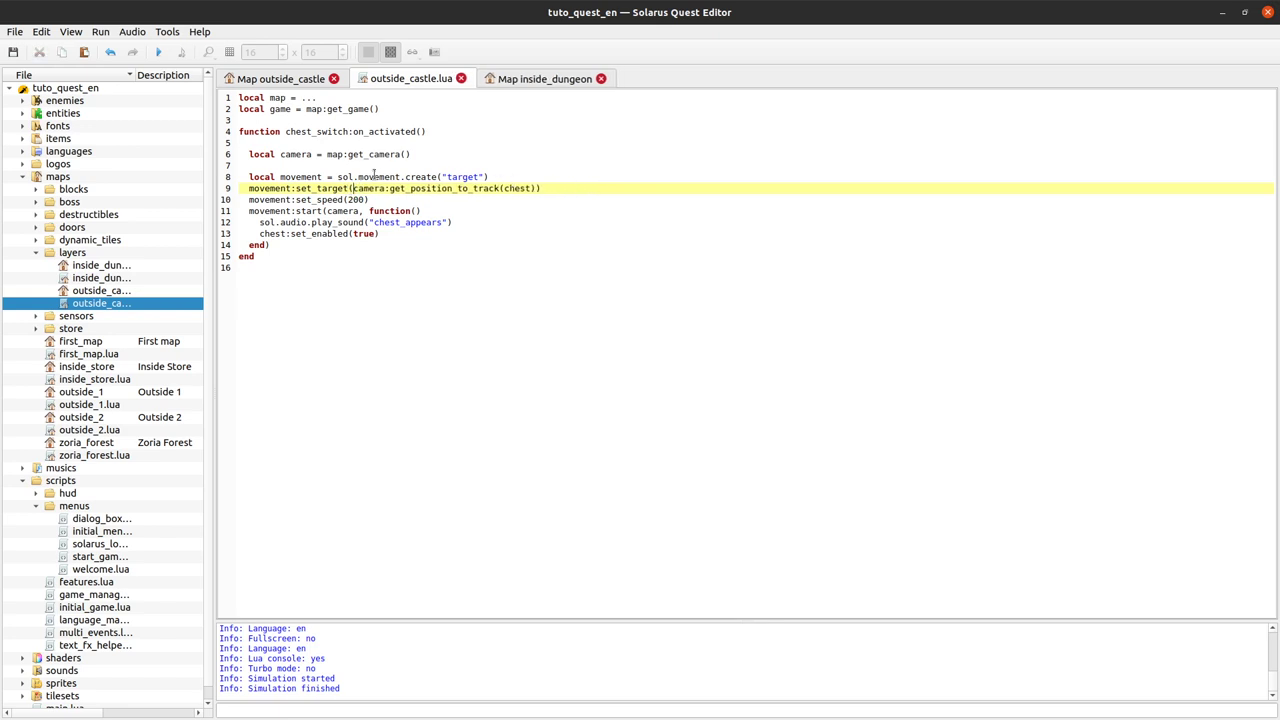
pyautogui.moveTo(352, 188); pyautogui.dragTo(537, 190)
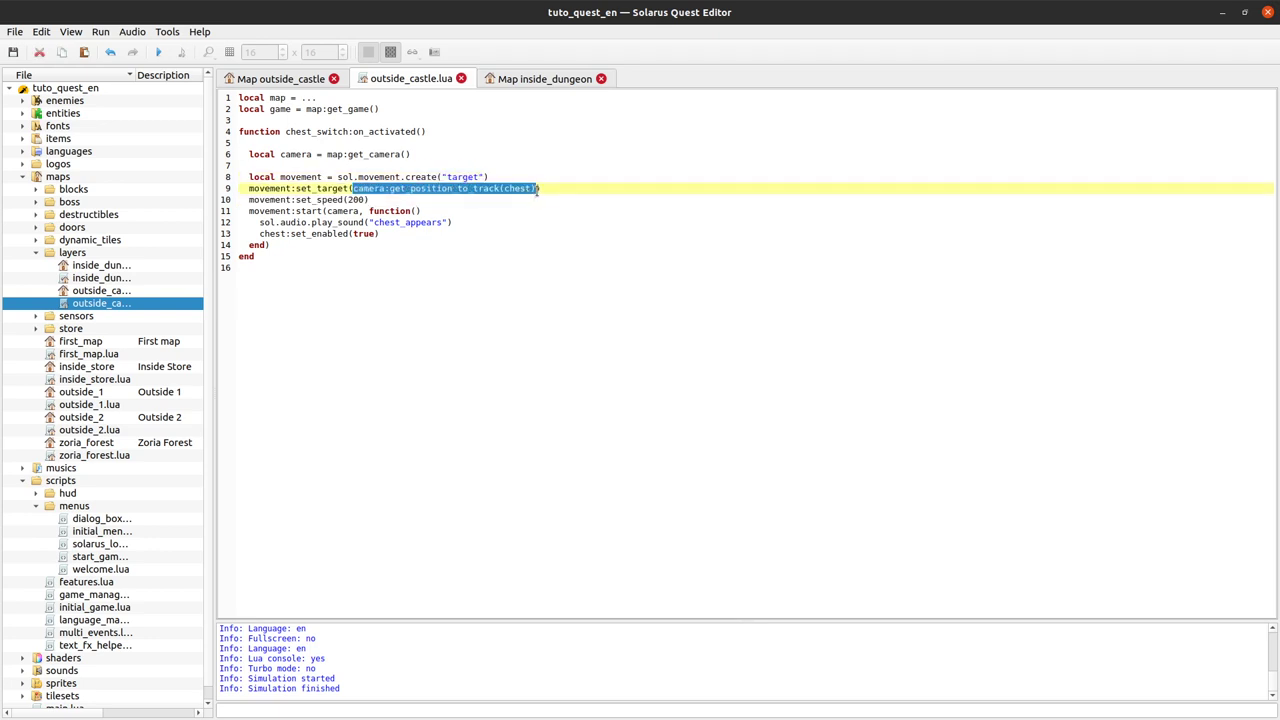
pyautogui.click(512, 166)
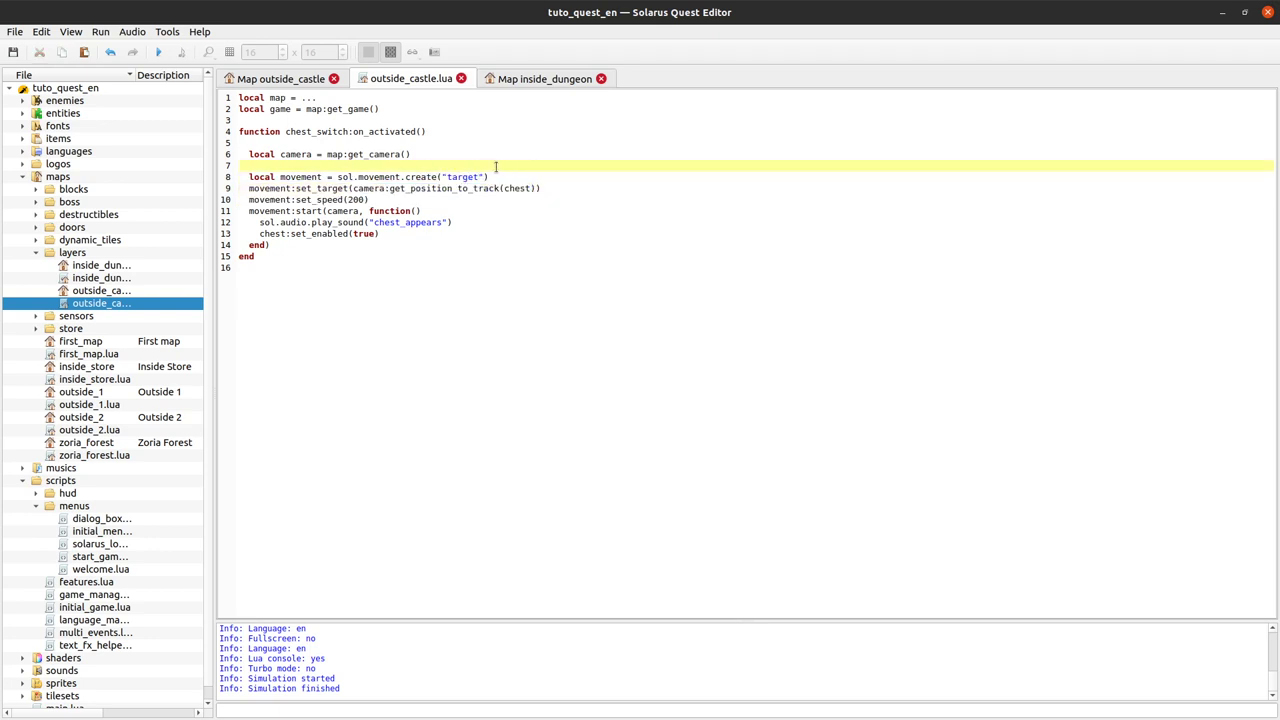
# Run the quest and walk the hero down and left onto the switch.
pyautogui.click(158, 52)
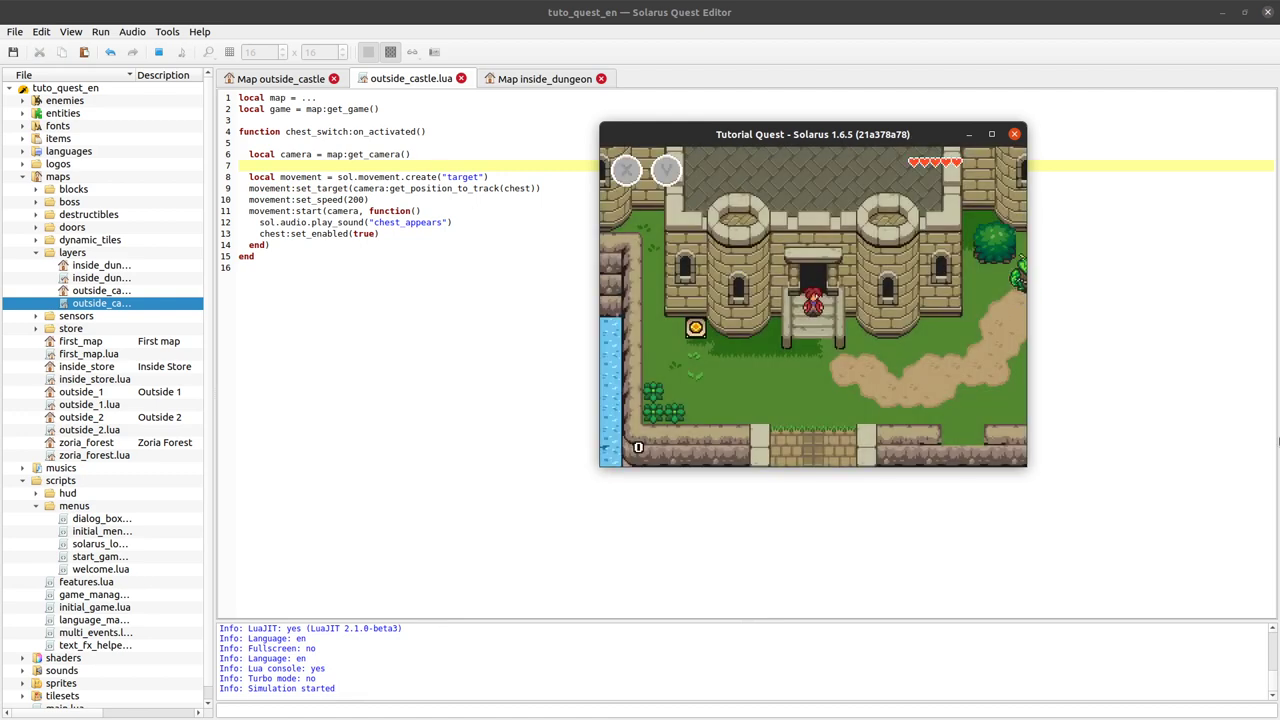
pyautogui.press('Down')
pyautogui.press('Left')
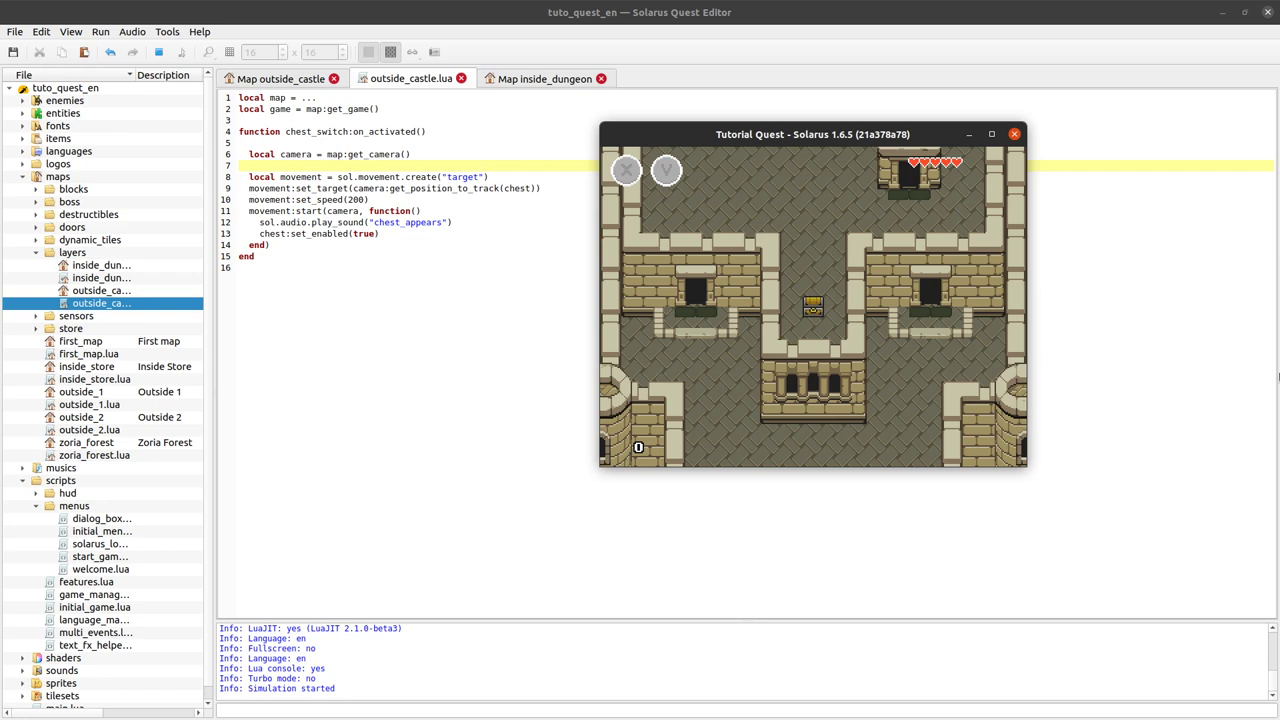
# Close the running game and save the chest switch script.
pyautogui.click(1014, 134)
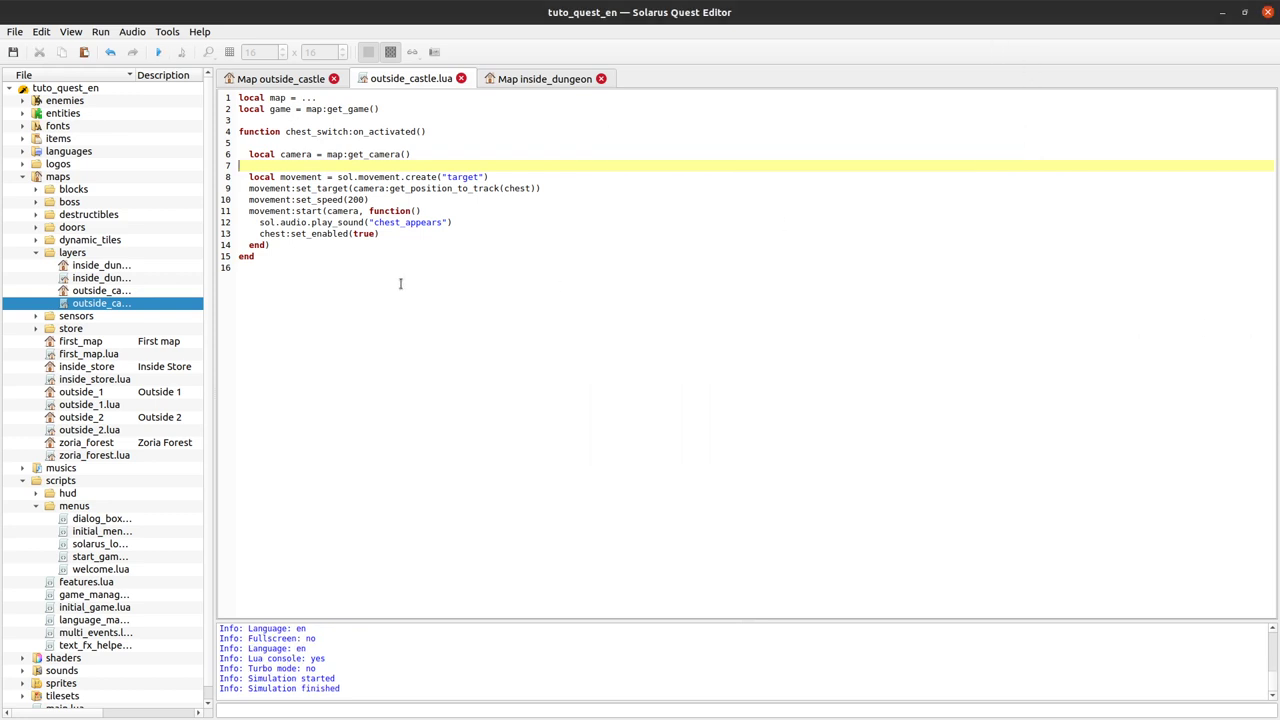
pyautogui.click(537, 211)
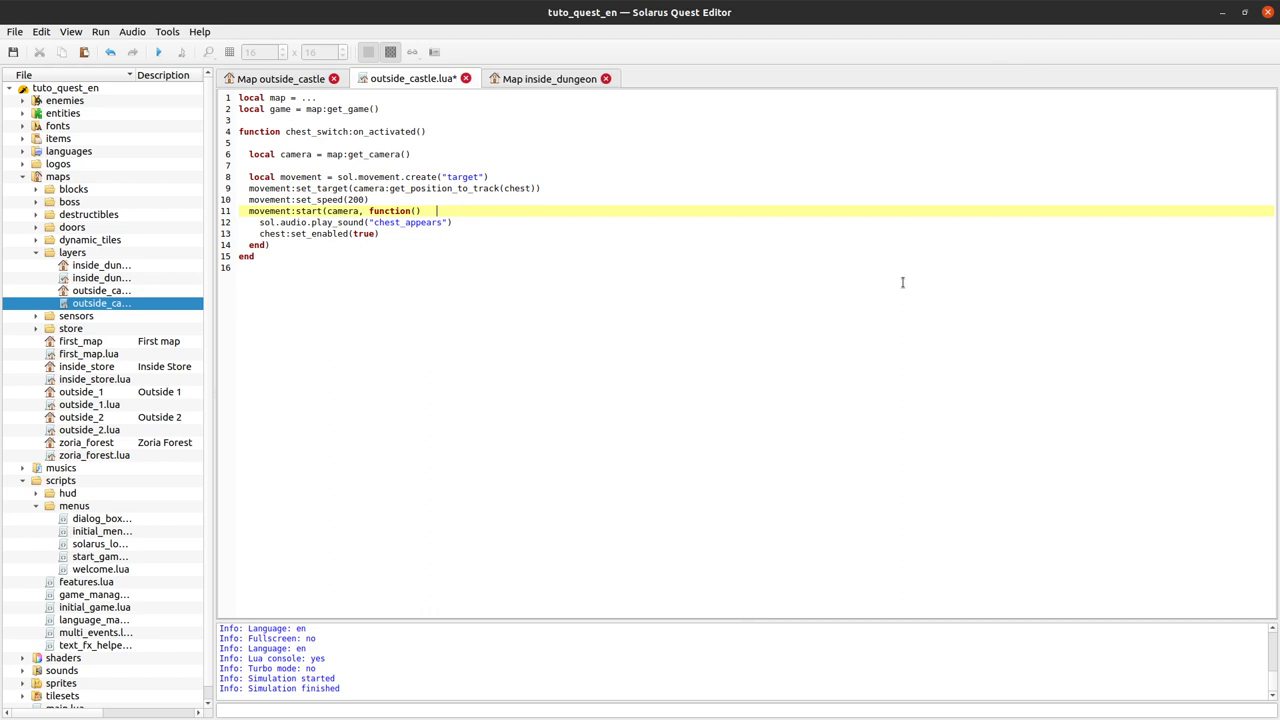
pyautogui.hotkey('ctrl', 's')
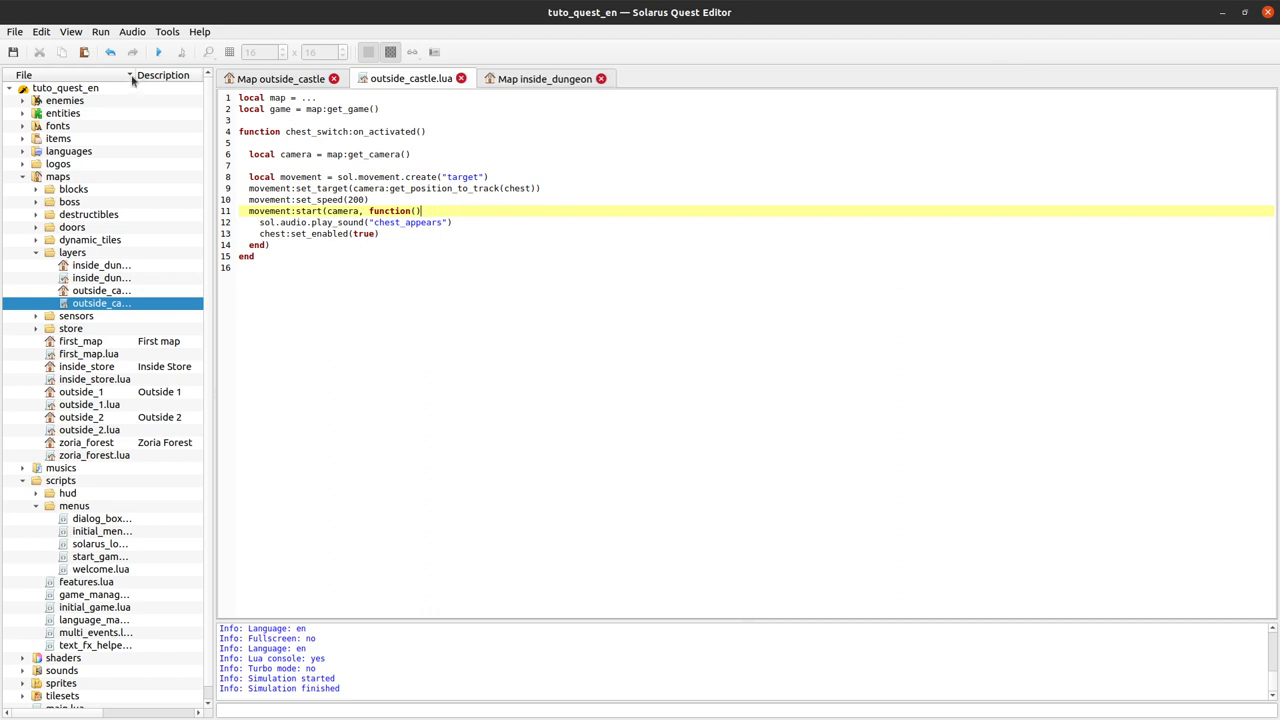
# Run the quest, walk the hero onto the chest switch to watch the camera pan, then close the game.
pyautogui.click(158, 51)
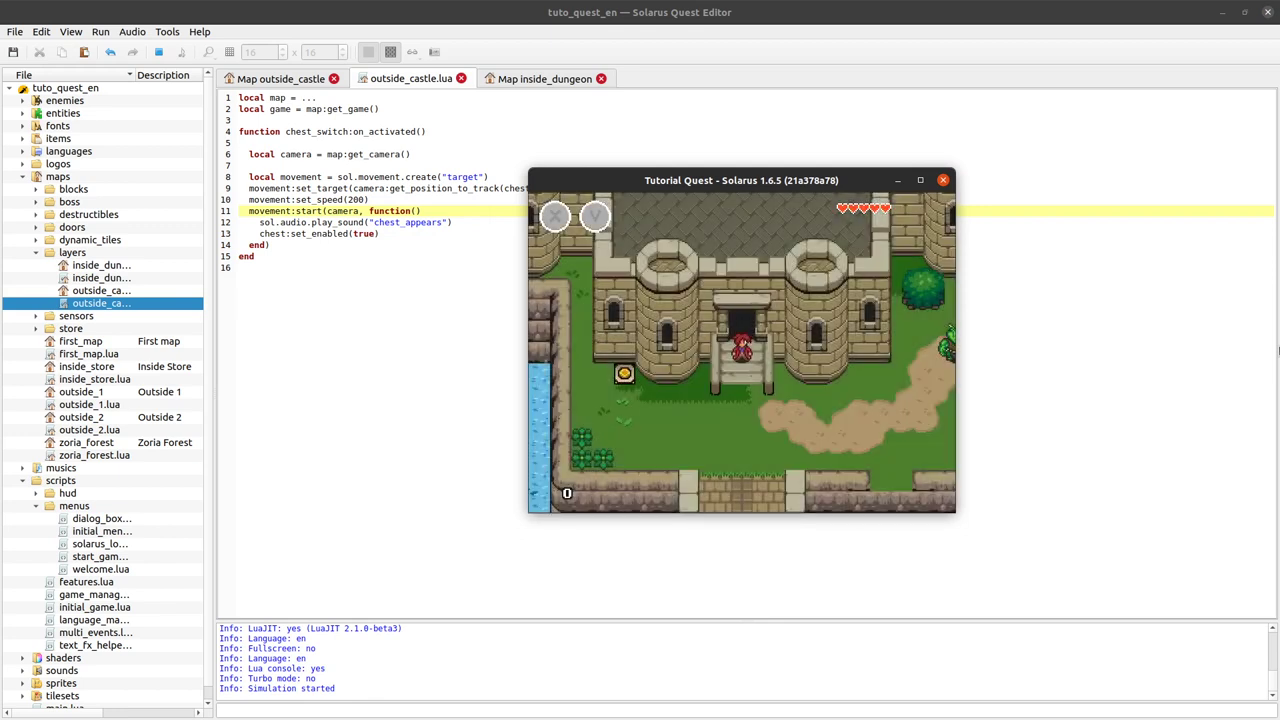
pyautogui.press('Down')
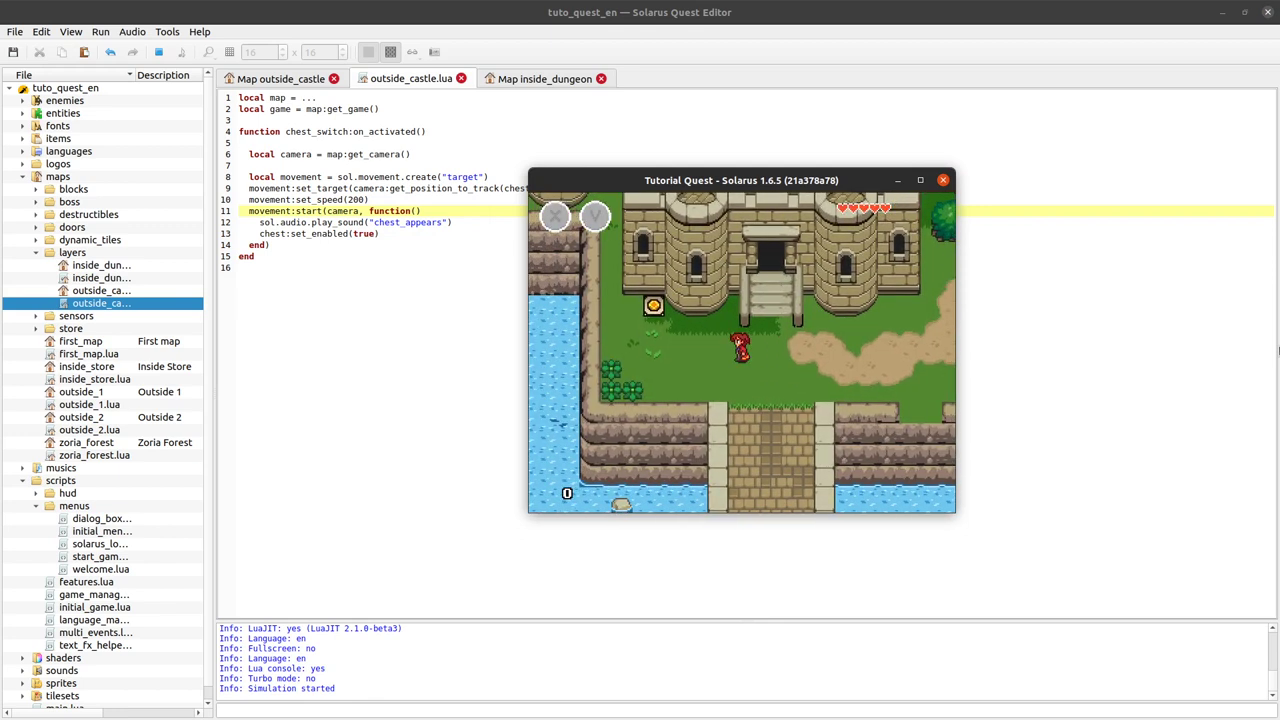
pyautogui.press('Left')
pyautogui.press('Up')
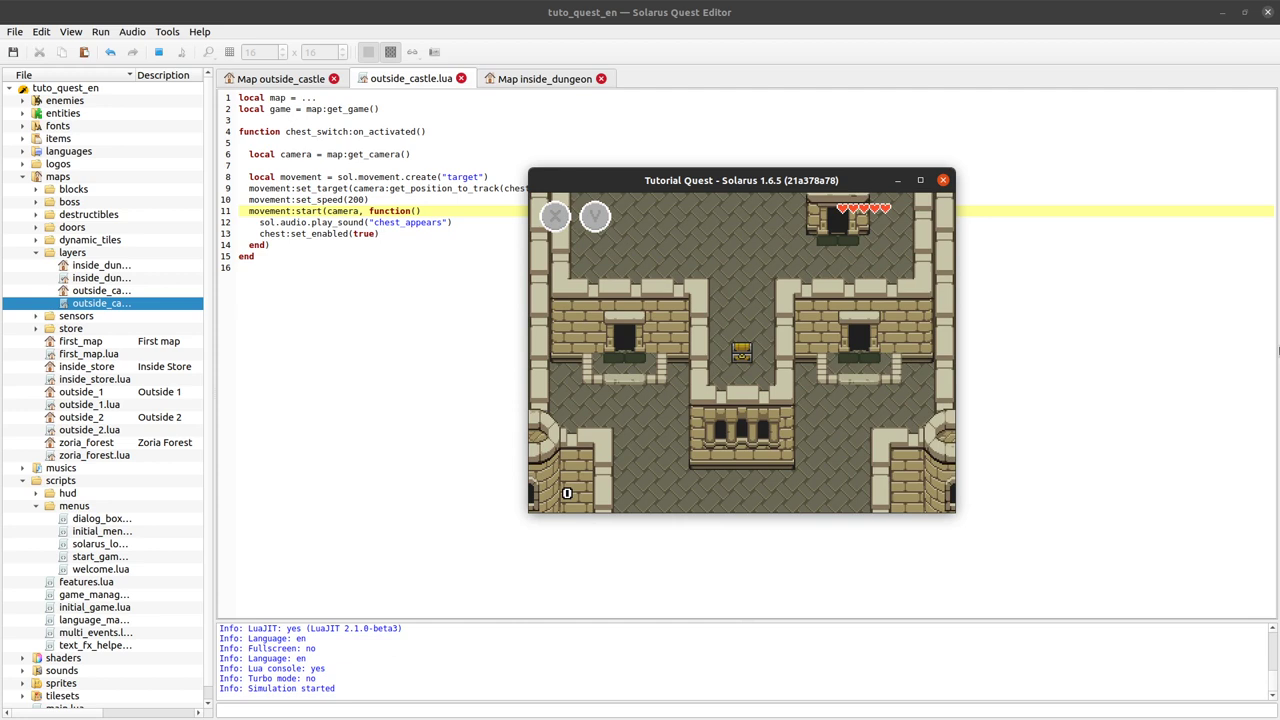
pyautogui.click(943, 180)
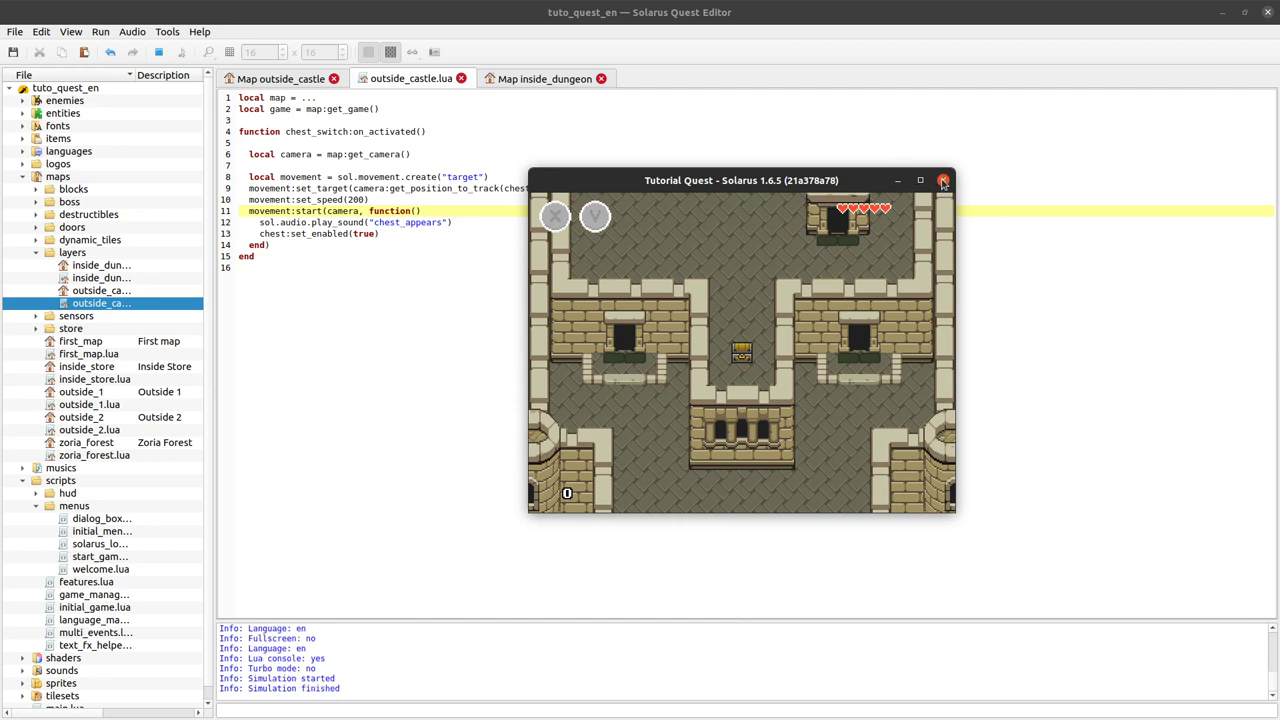
pyautogui.click(578, 166)
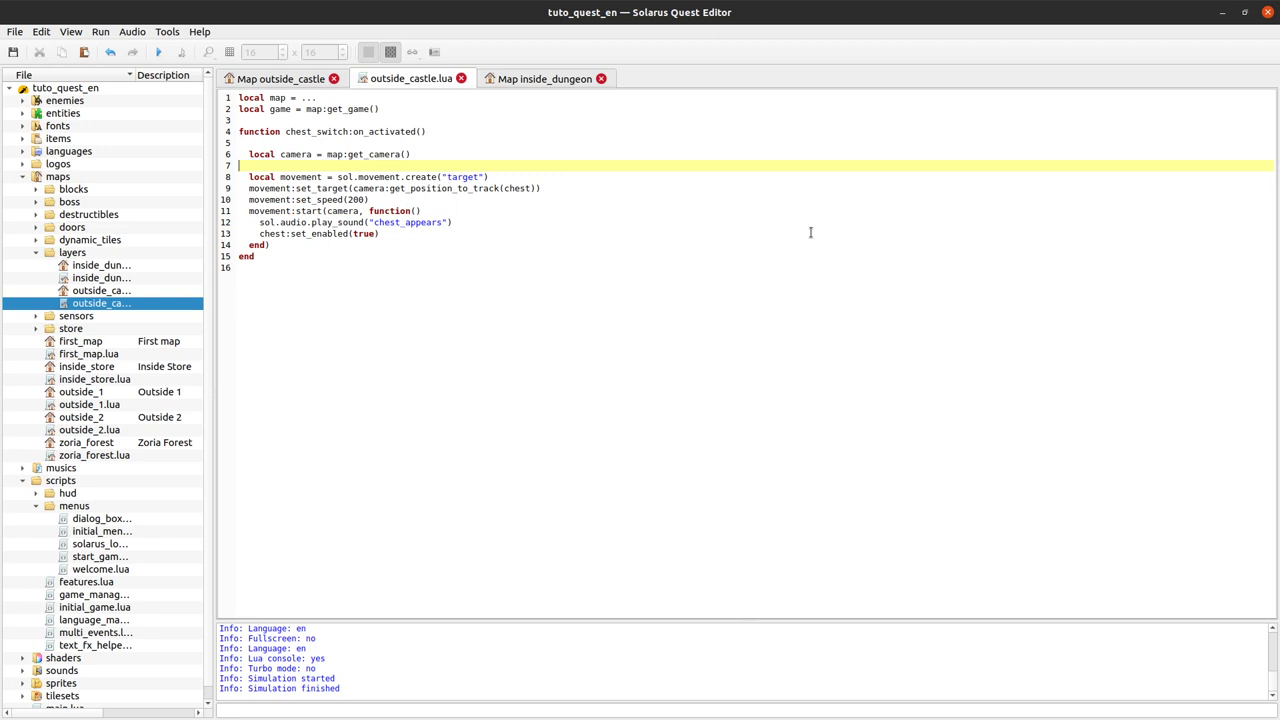
# Add game:set_suspended(true) on line 7 and save the script.
pyautogui.press('Tab')
pyautogui.write('gam')
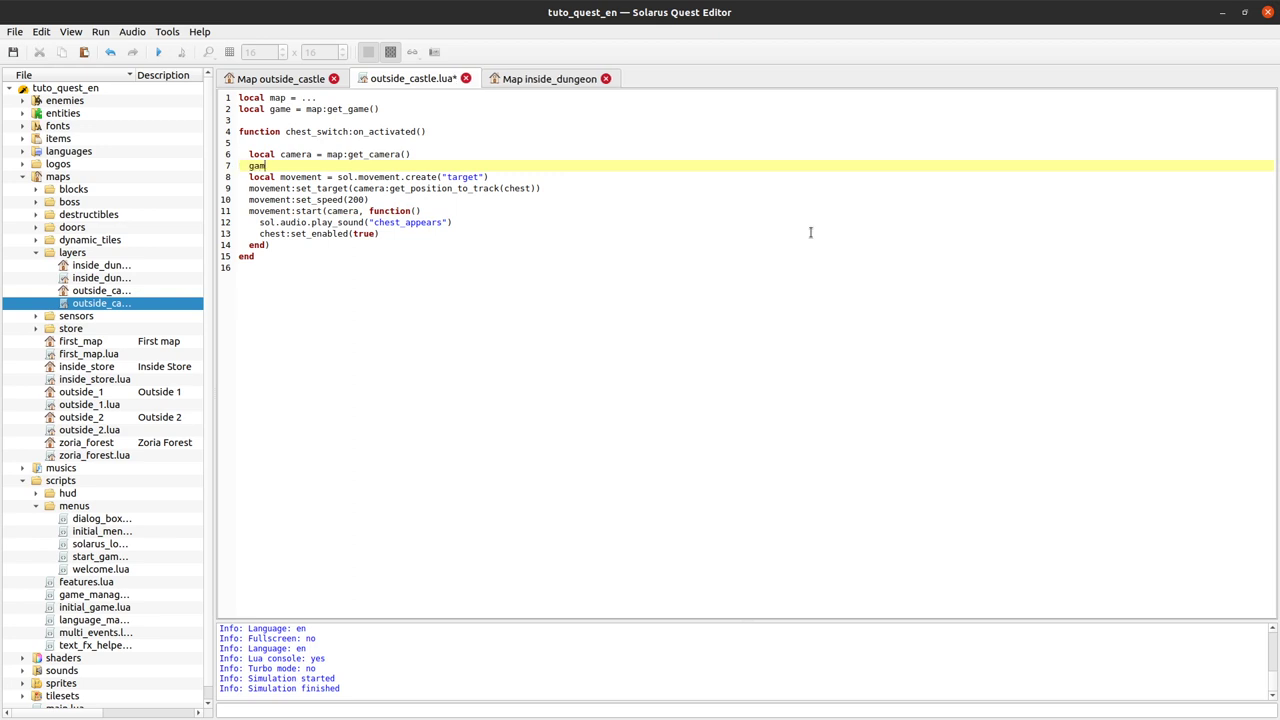
pyautogui.write('e:set_suspended(true)')
pyautogui.hotkey('ctrl', 's')
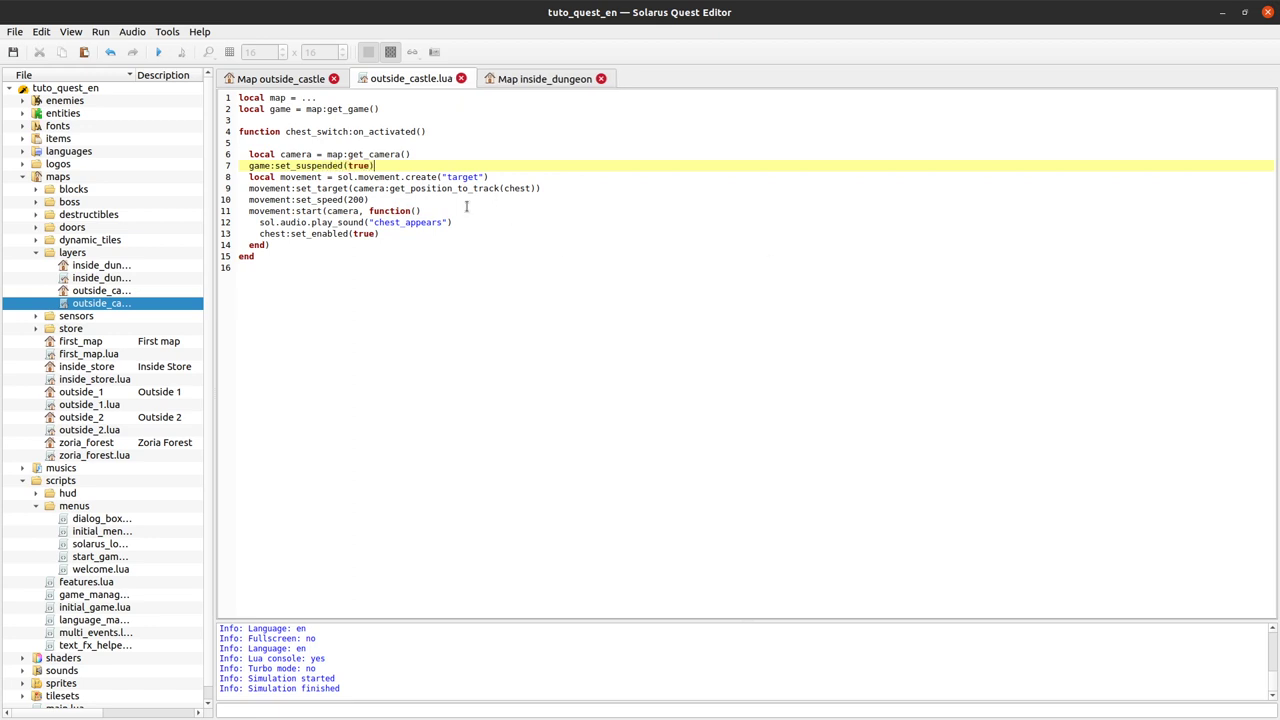
# Wrap the sound and chest reveal lines in a sol.timer.start 500 ms timer function.
pyautogui.click(396, 211)
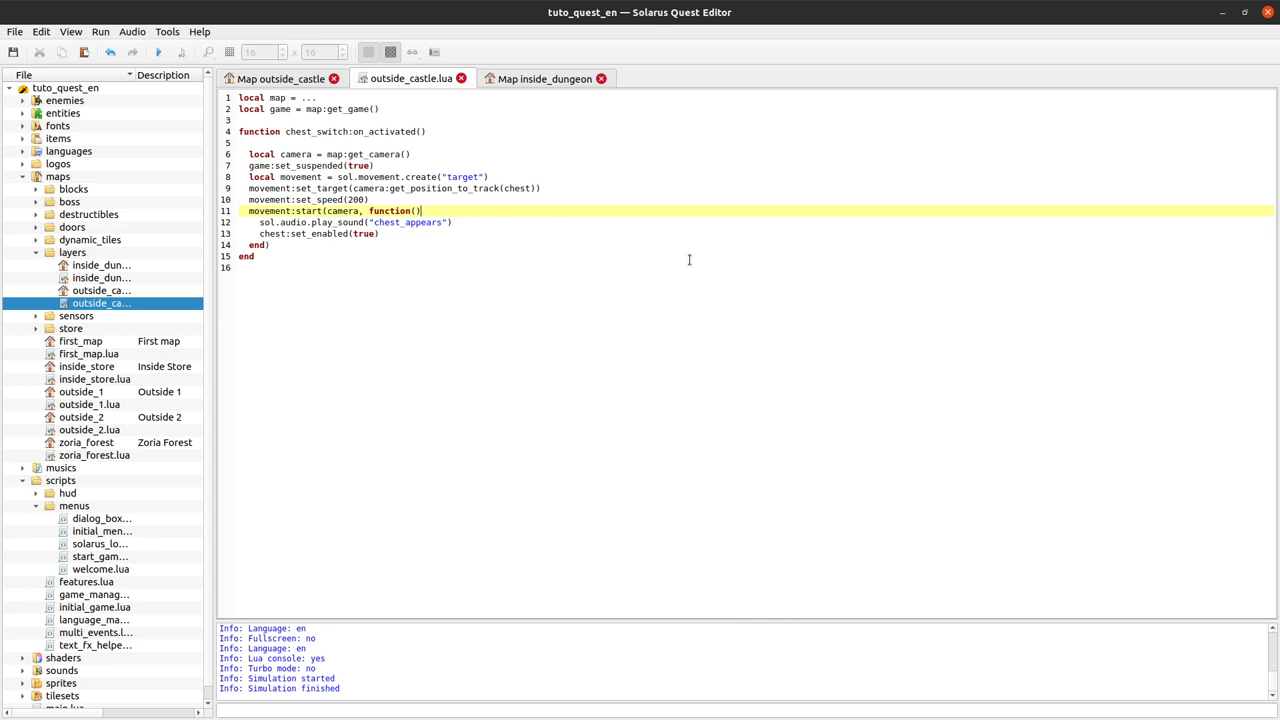
pyautogui.press('Return')
pyautogui.write('sol.')
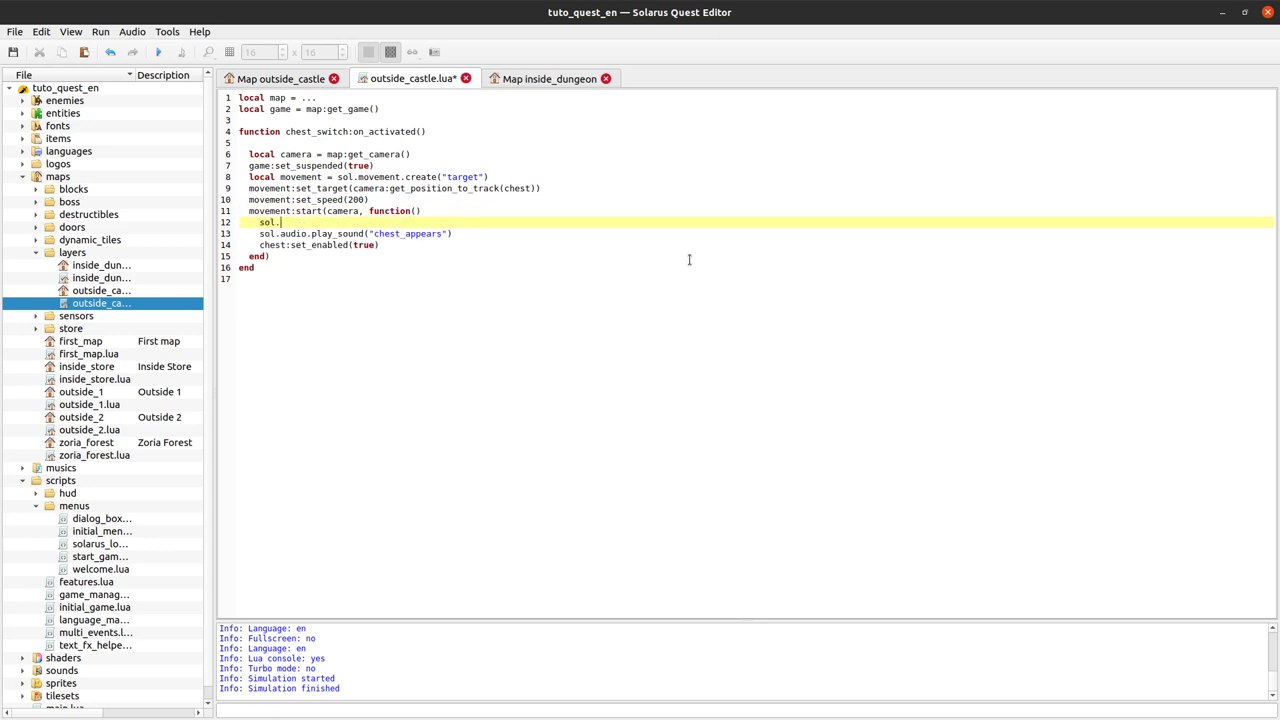
pyautogui.write('timer.sta')
pyautogui.write('function')
pyautogui.hotkey('shift', 'Down')
pyautogui.hotkey('shift', 'Down')
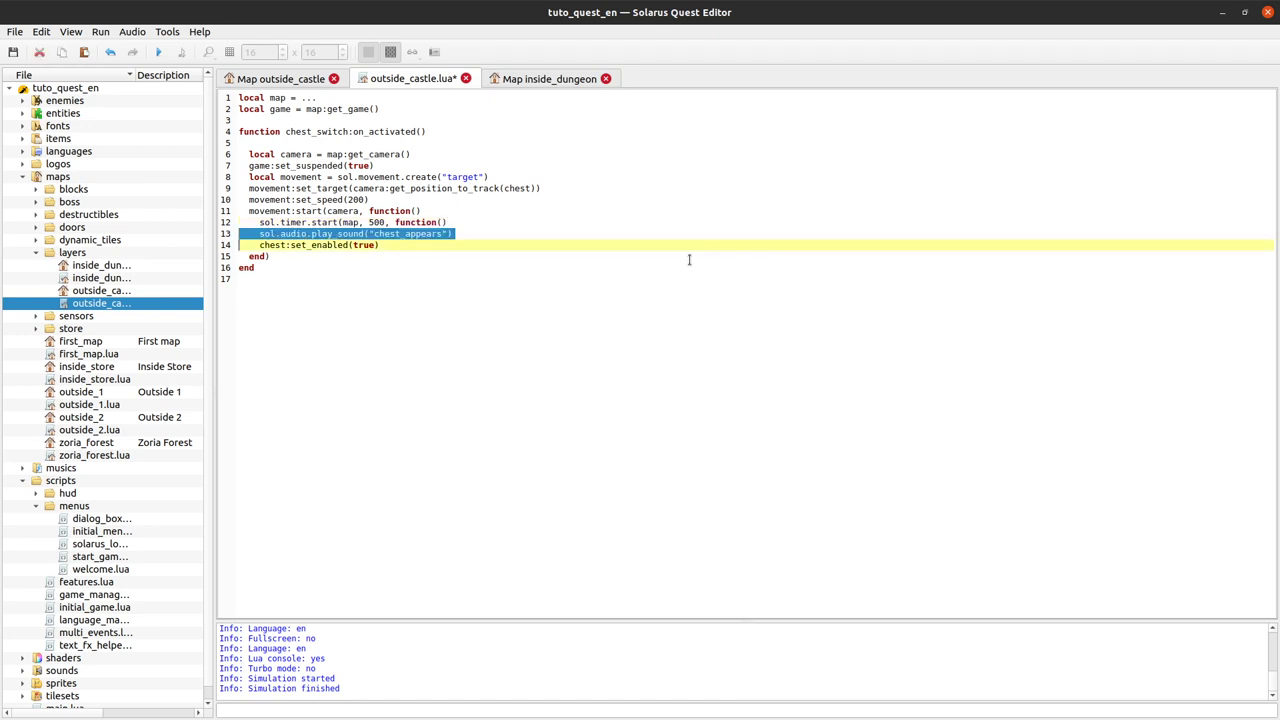
pyautogui.hotkey('shift', 'Down')
pyautogui.press('Tab')
pyautogui.press('Return')
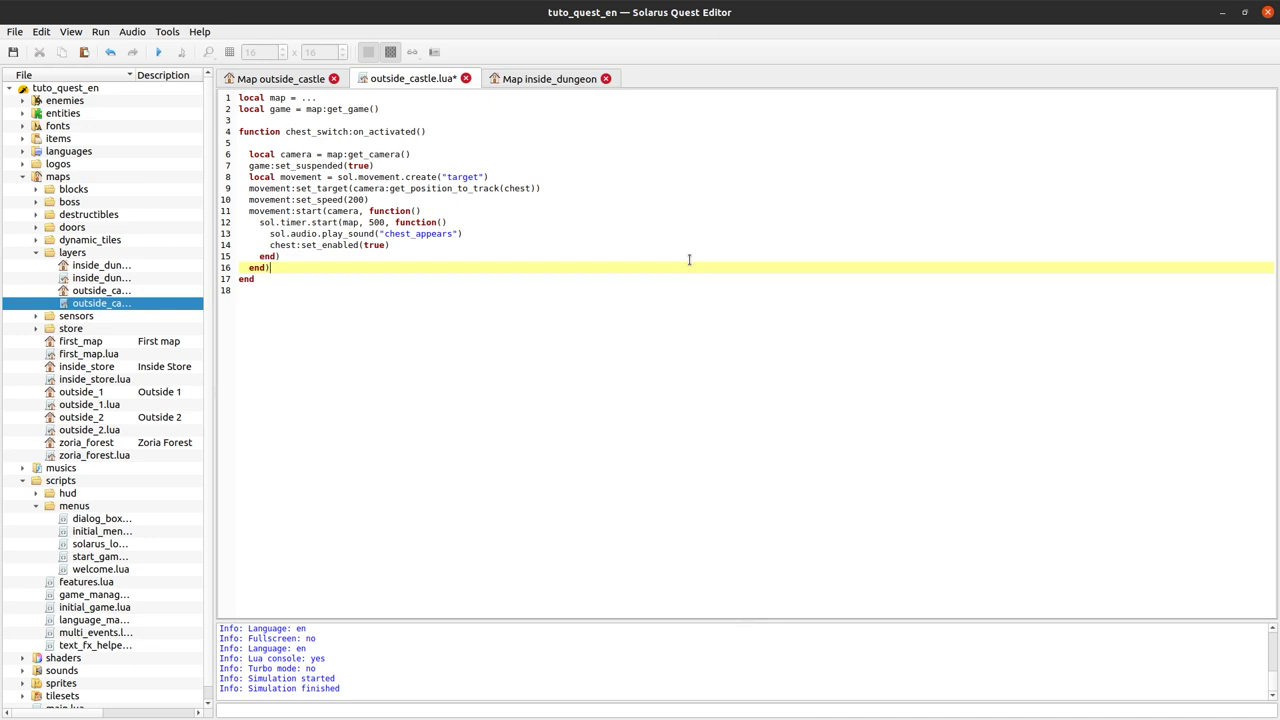
# Paste a second 500 ms timer call at line 15 and close it with end.
pyautogui.press('Up')
pyautogui.press('Up')
pyautogui.press('Up')
pyautogui.press('Up')
pyautogui.press('Down')
pyautogui.press('Down')
pyautogui.press('Down')
pyautogui.press('Up')
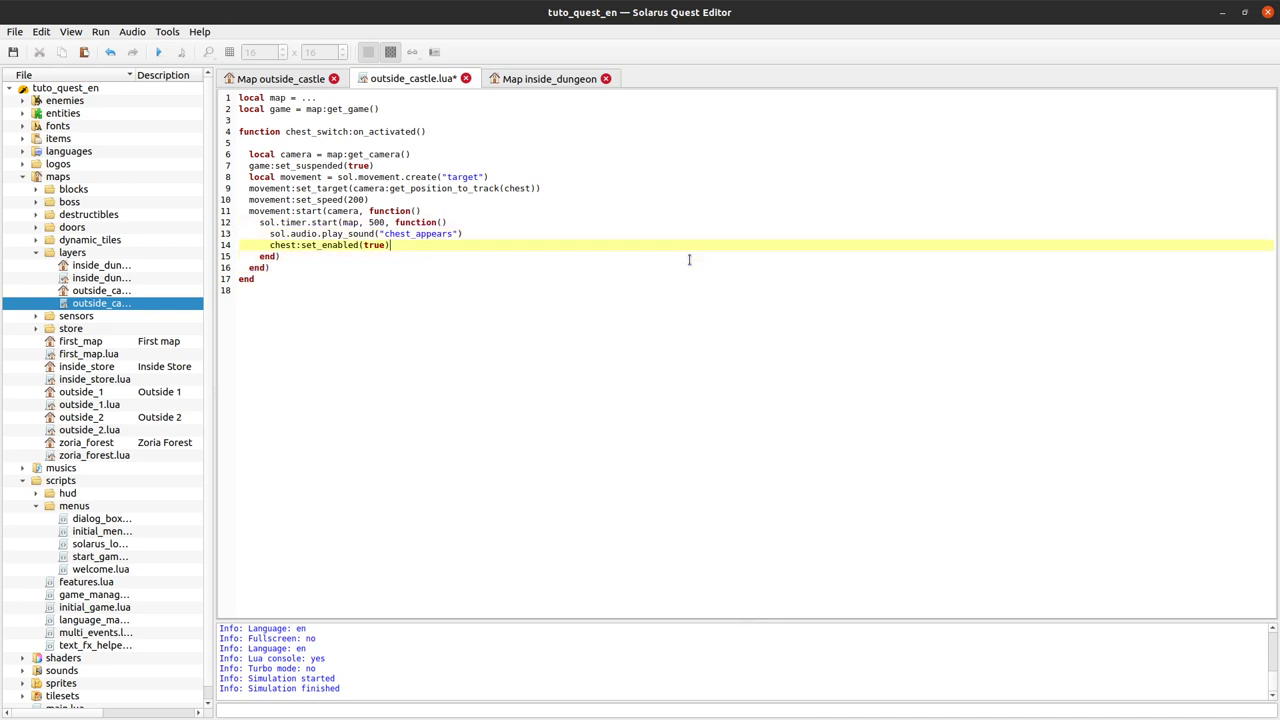
pyautogui.press('Down')
pyautogui.press('Up')
pyautogui.press('Up')
pyautogui.press('Up')
pyautogui.press('Down')
pyautogui.press('Down')
pyautogui.press('Down')
pyautogui.press('Home')
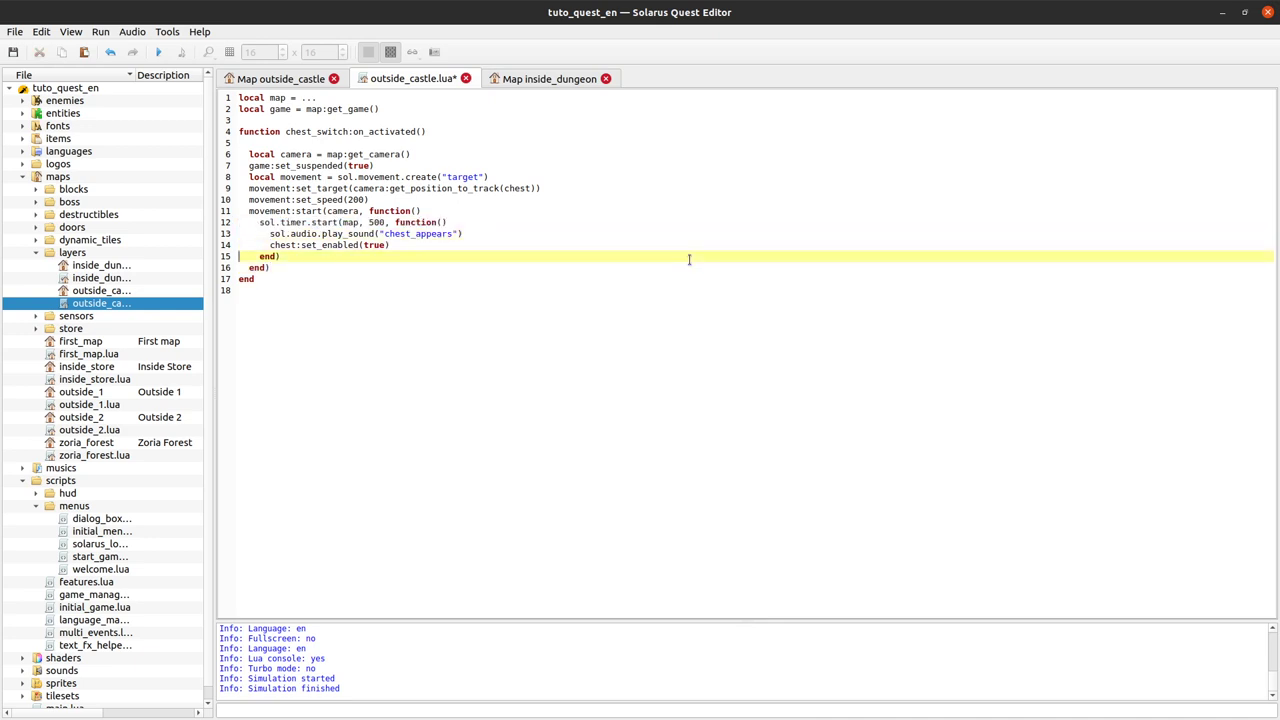
pyautogui.write('sol.timer.start(map, 500, function()')
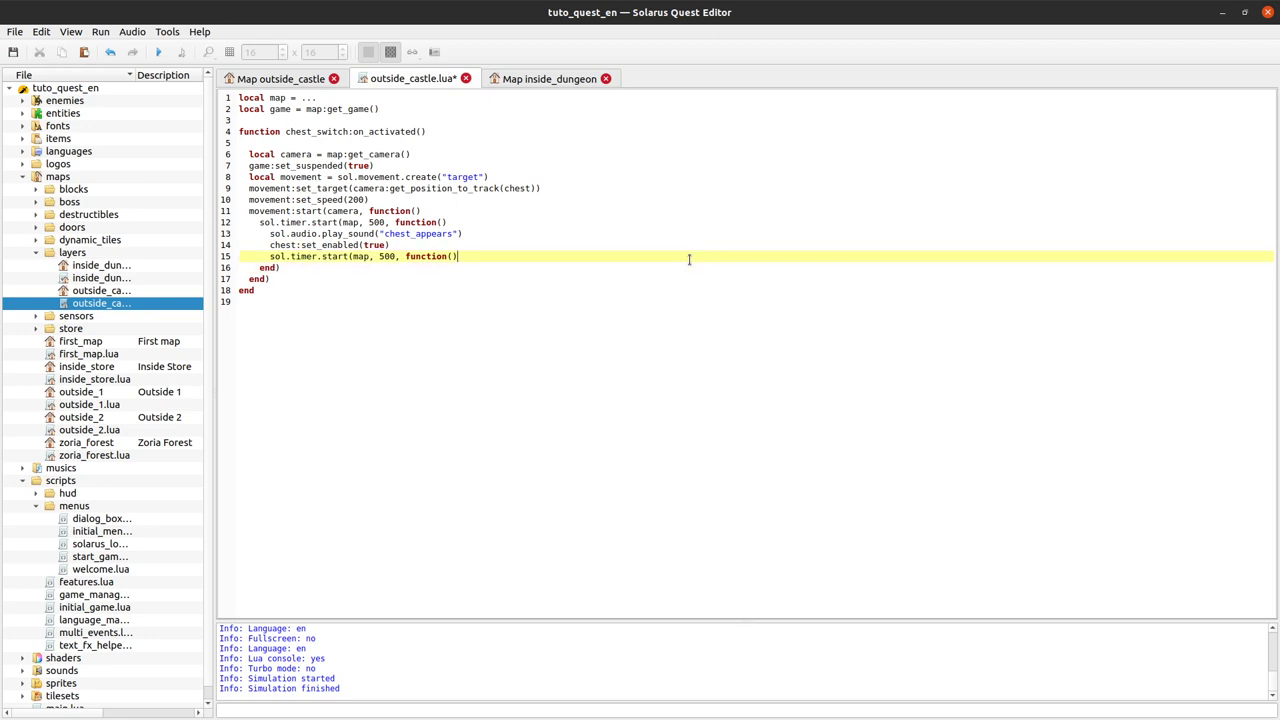
pyautogui.press('Return')
pyautogui.write('end')
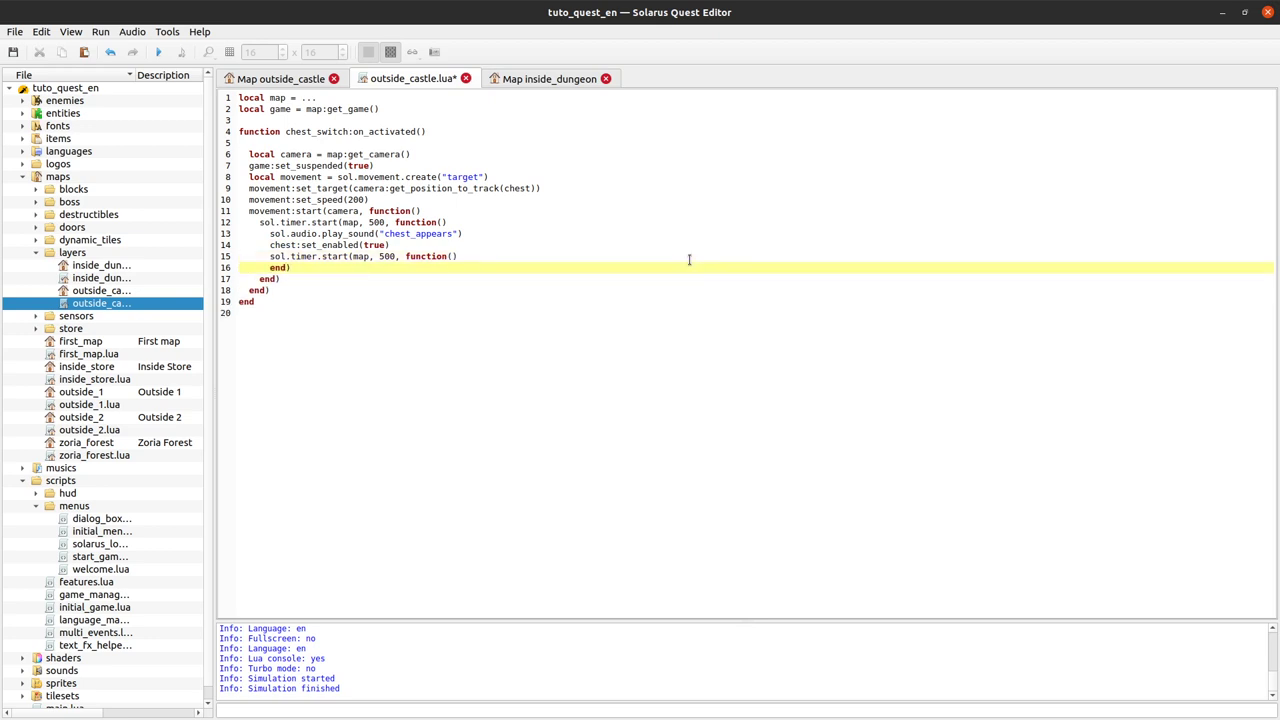
# Inside the second timer, retarget the movement to camera:get_position_to_track(hero), then save.
pyautogui.press('Up')
pyautogui.press('End')
pyautogui.press('Return')
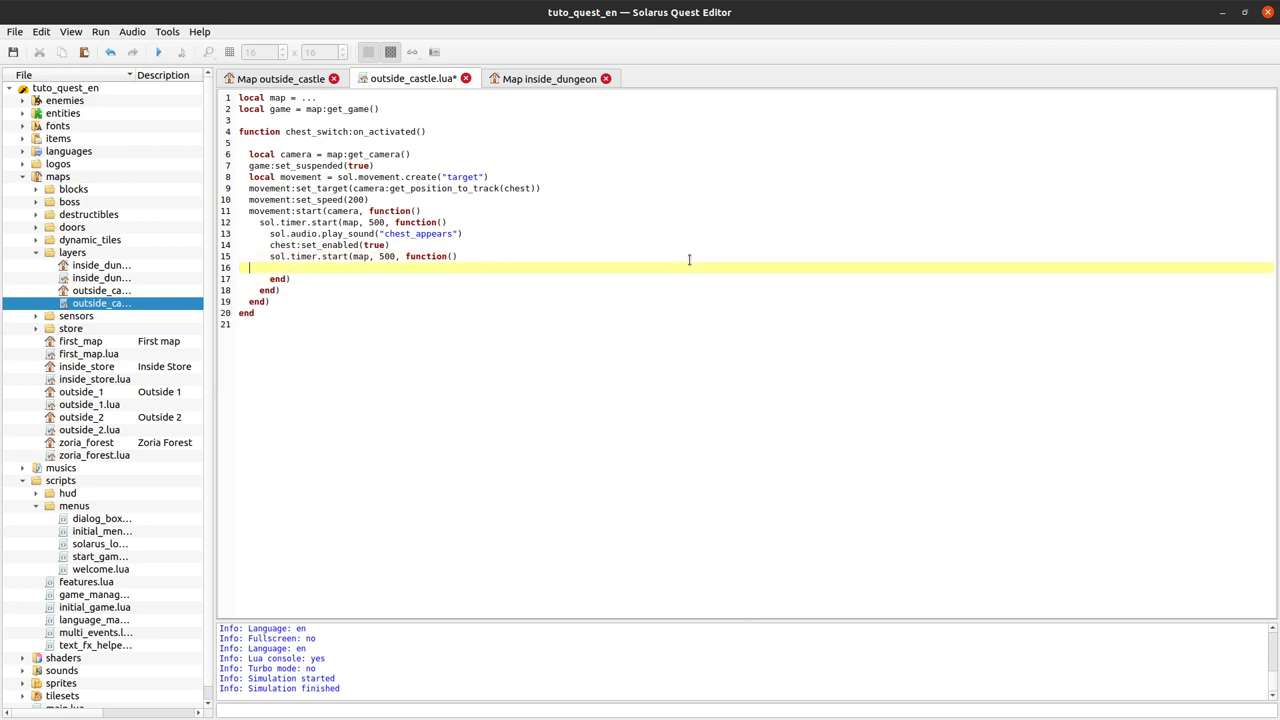
pyautogui.write('movement:set_target(camera:get_position_to_track(hero')
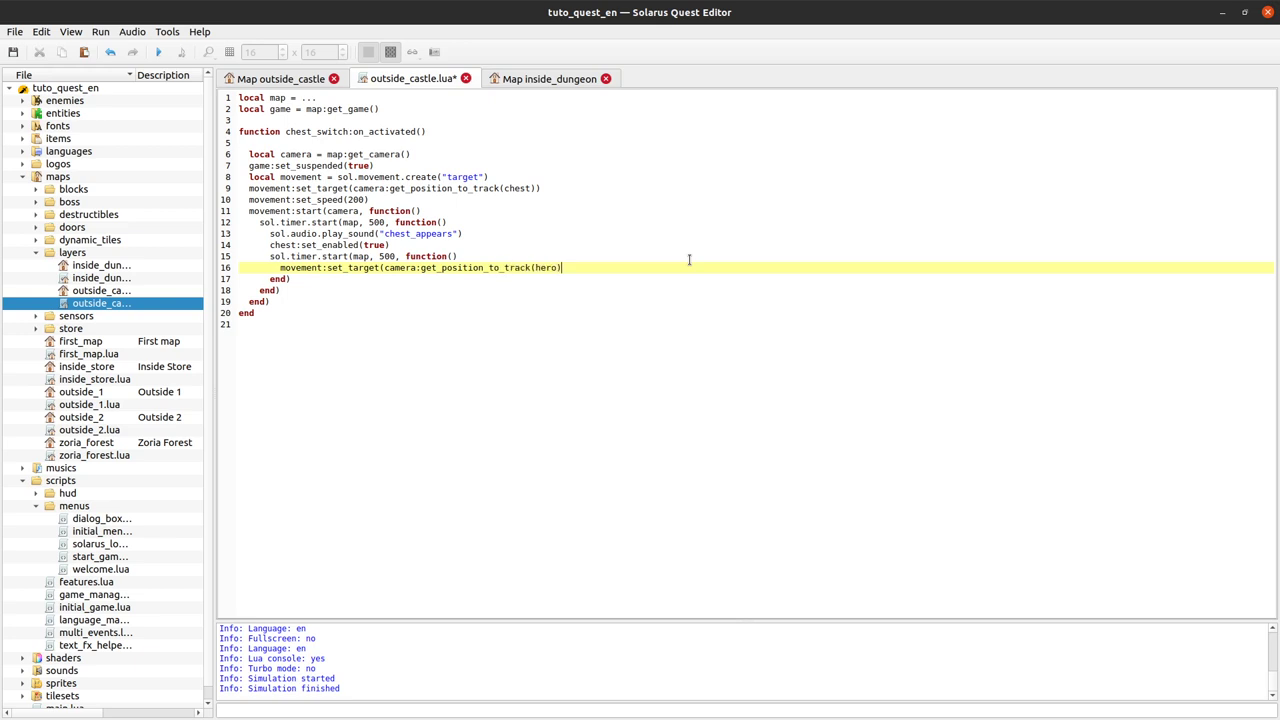
pyautogui.write(')')
pyautogui.hotkey('ctrl', 's')
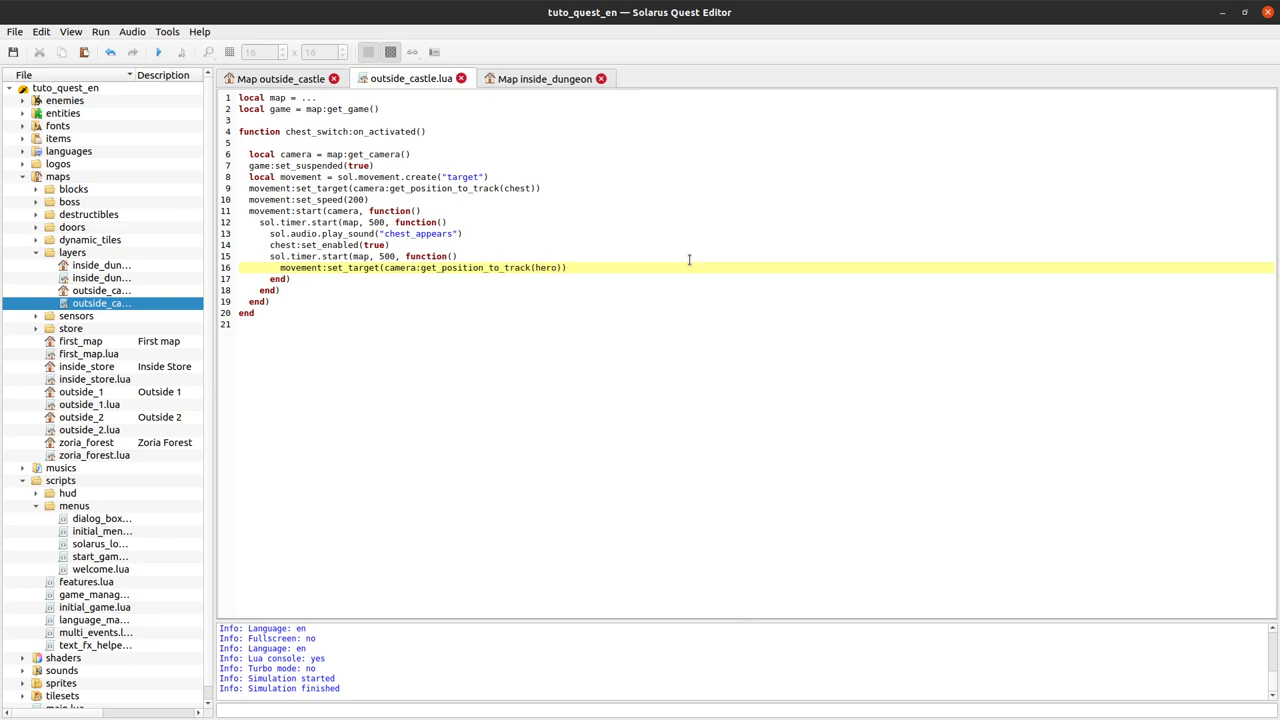
pyautogui.click(285, 79)
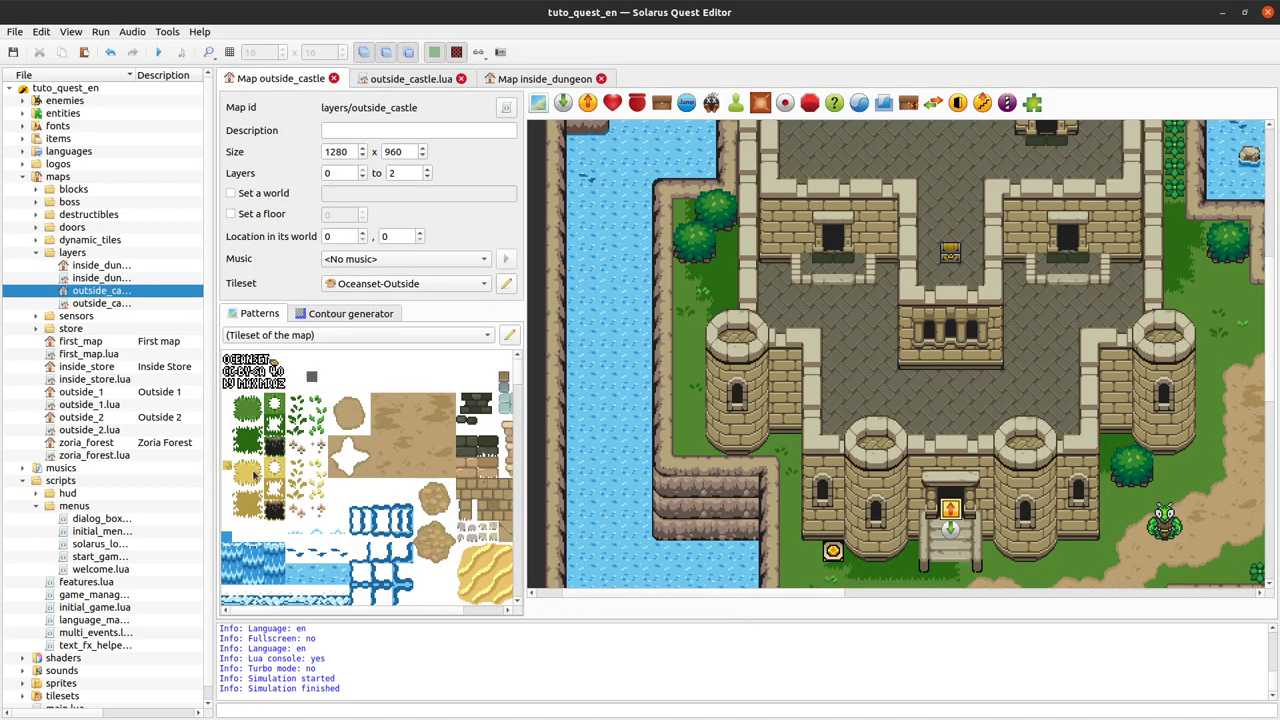
pyautogui.click(248, 476)
pyautogui.click(787, 355)
pyautogui.doubleClick(787, 355)
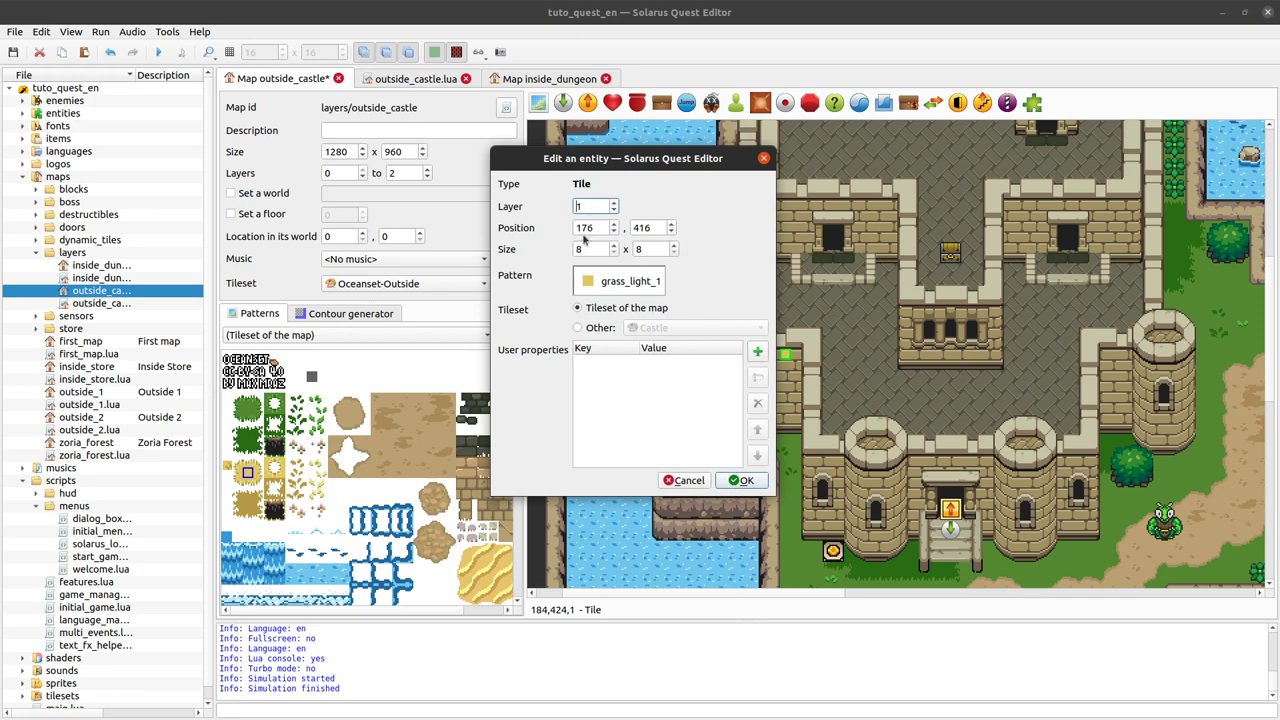
pyautogui.press('Tab')
pyautogui.press('Tab')
pyautogui.press('Tab')
pyautogui.write('320')
pyautogui.press('Tab')
pyautogui.write('240')
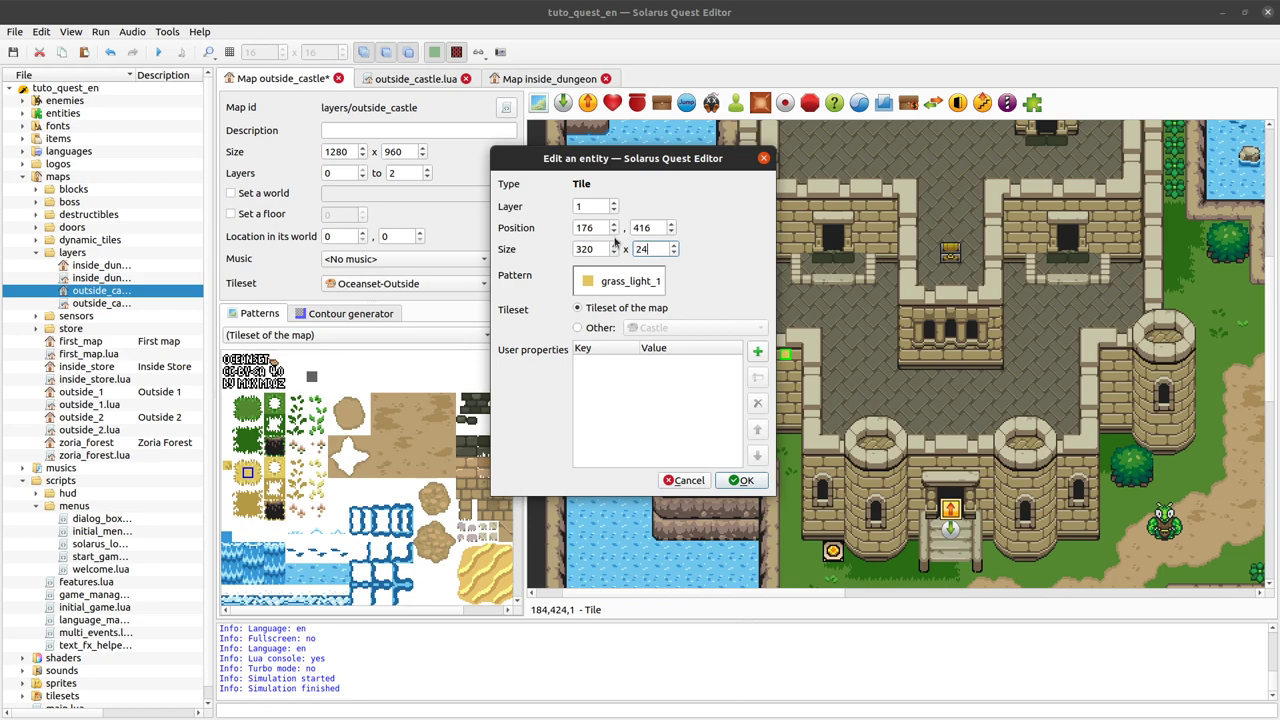
pyautogui.click(741, 480)
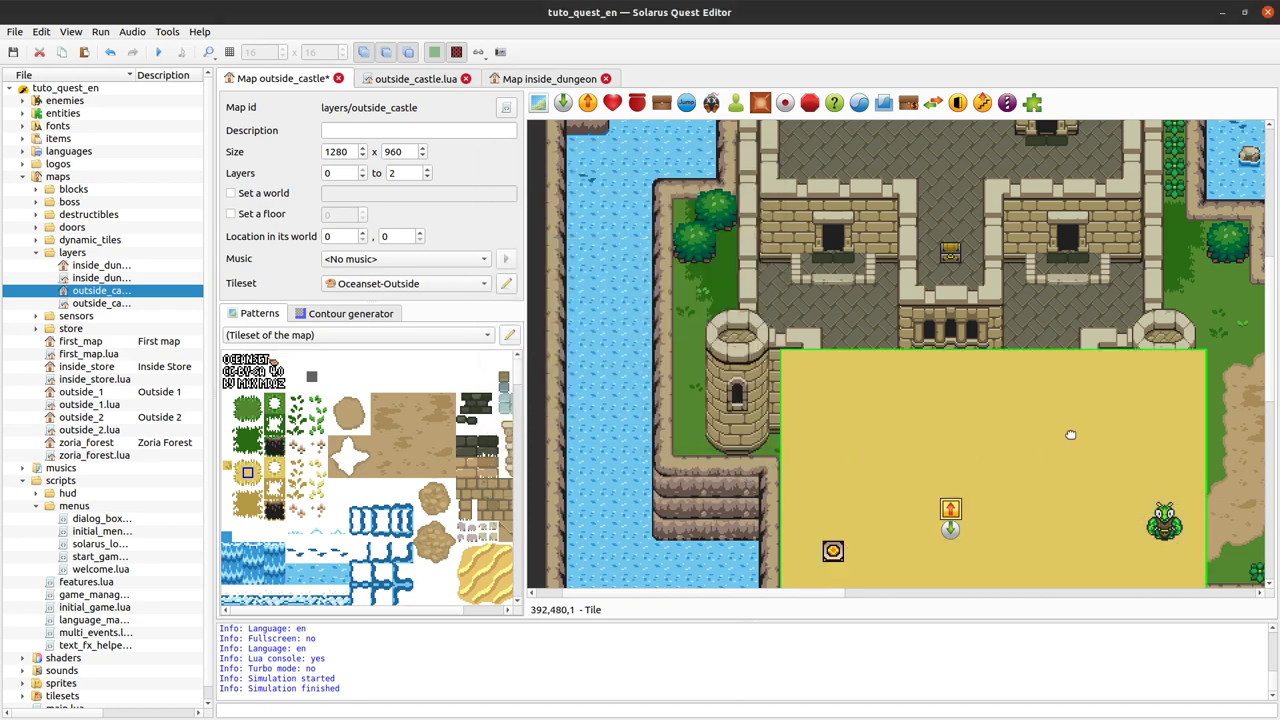
pyautogui.scroll(-3, 868, 226)
pyautogui.hscroll(2, 694, 219)
pyautogui.scroll(4, 688, 367)
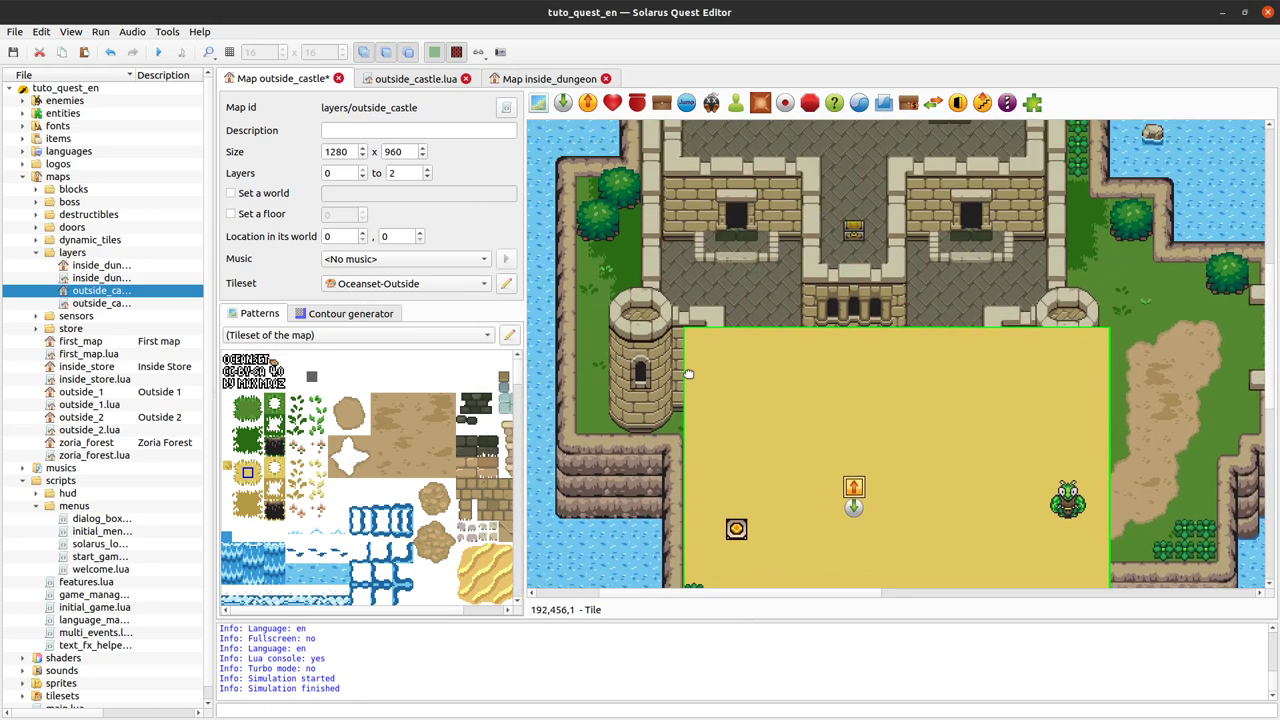
pyautogui.moveTo(686, 381); pyautogui.dragTo(672, 148)
pyautogui.moveTo(721, 205); pyautogui.dragTo(717, 225, button='middle')
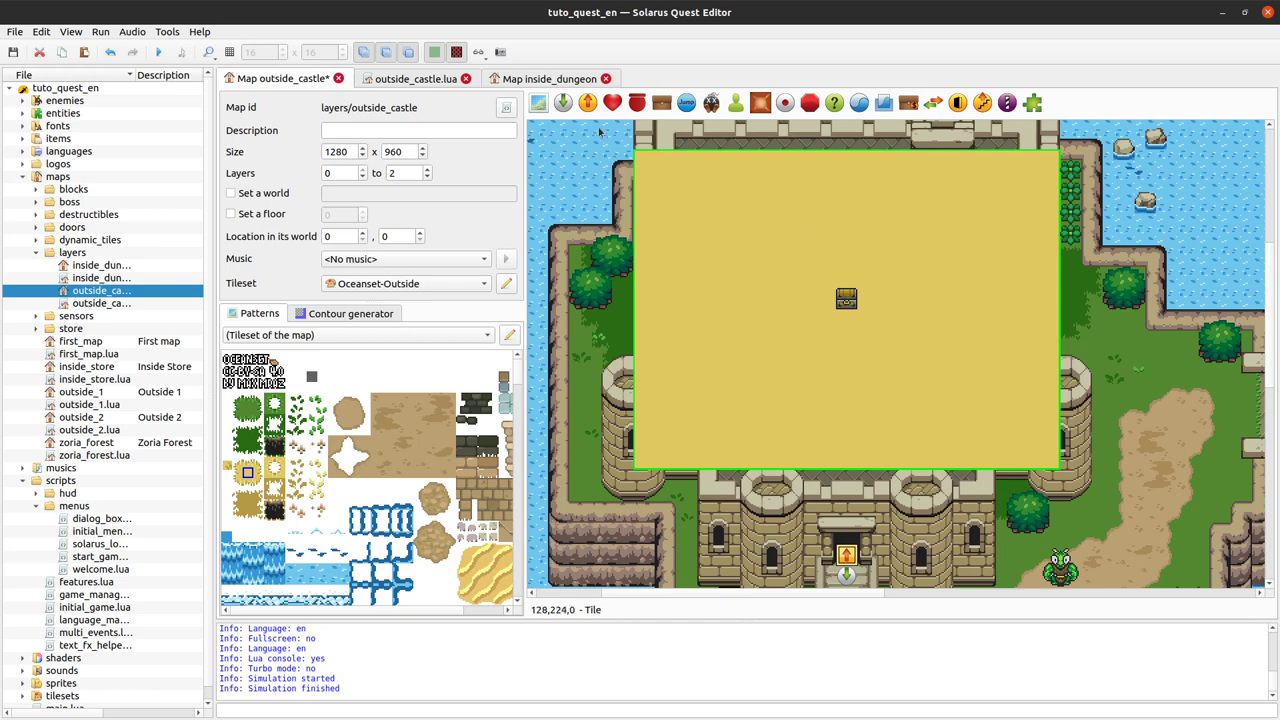
pyautogui.moveTo(646, 149); pyautogui.dragTo(664, 133, button='middle')
pyautogui.moveTo(790, 236); pyautogui.dragTo(933, 205, button='middle')
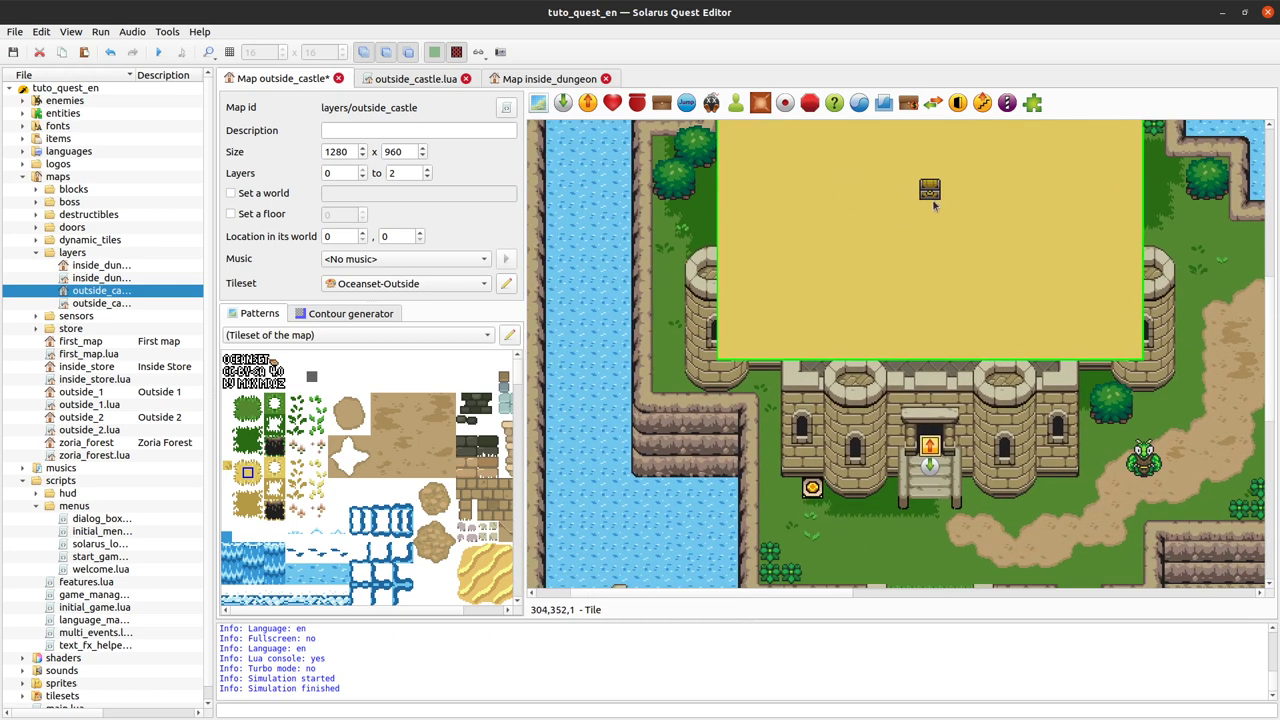
pyautogui.moveTo(929, 210); pyautogui.dragTo(812, 466)
pyautogui.scroll(-3, 812, 466)
pyautogui.scroll(1, 812, 347)
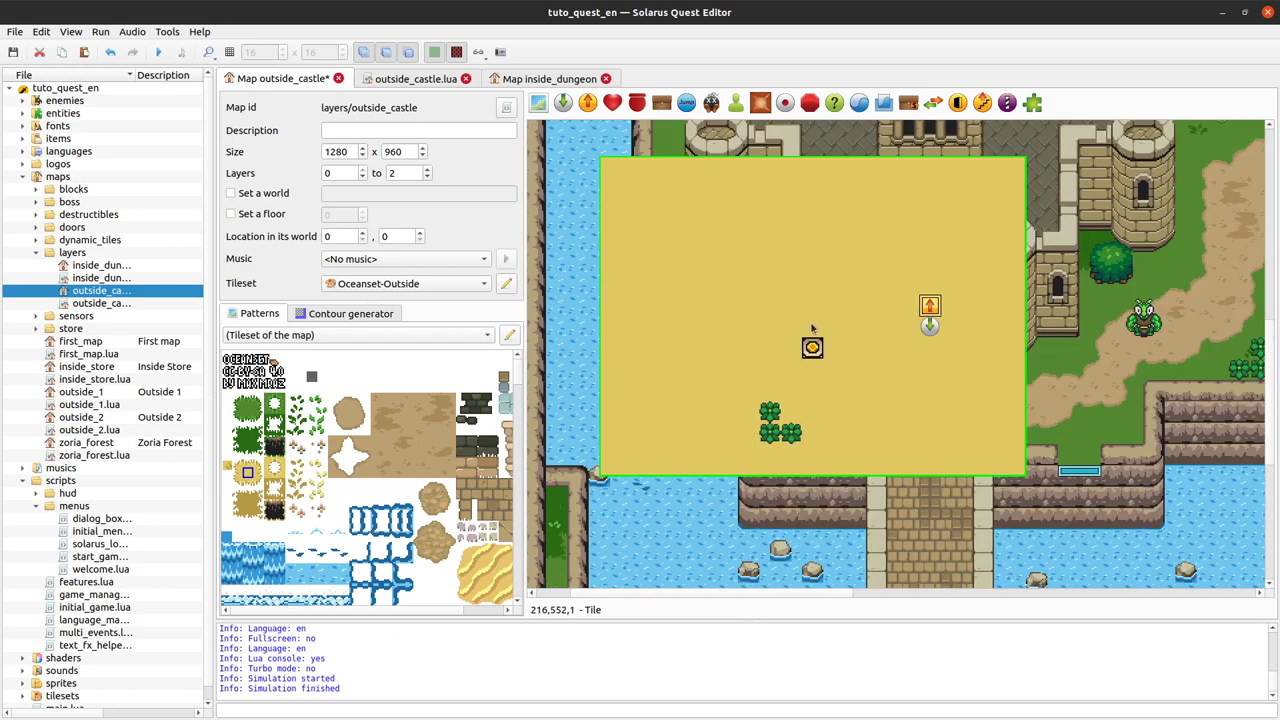
pyautogui.scroll(1, 815, 347)
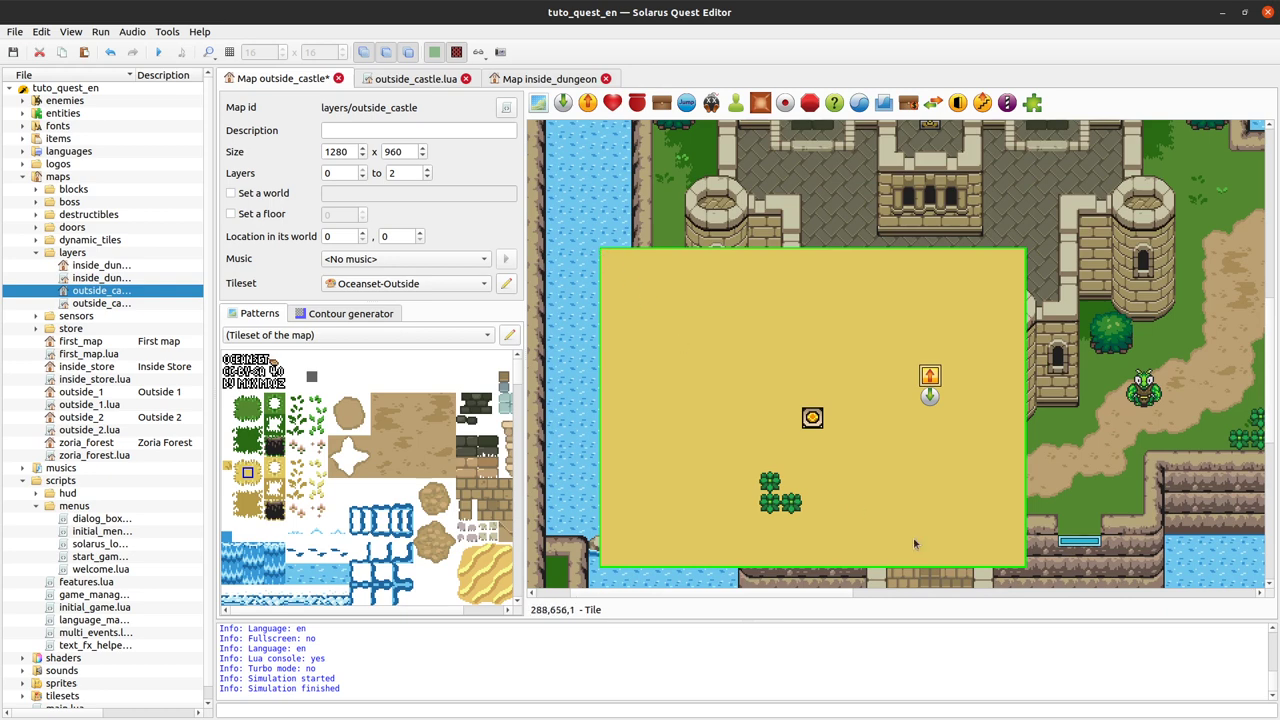
pyautogui.press('Delete')
pyautogui.hotkey('ctrl', 's')
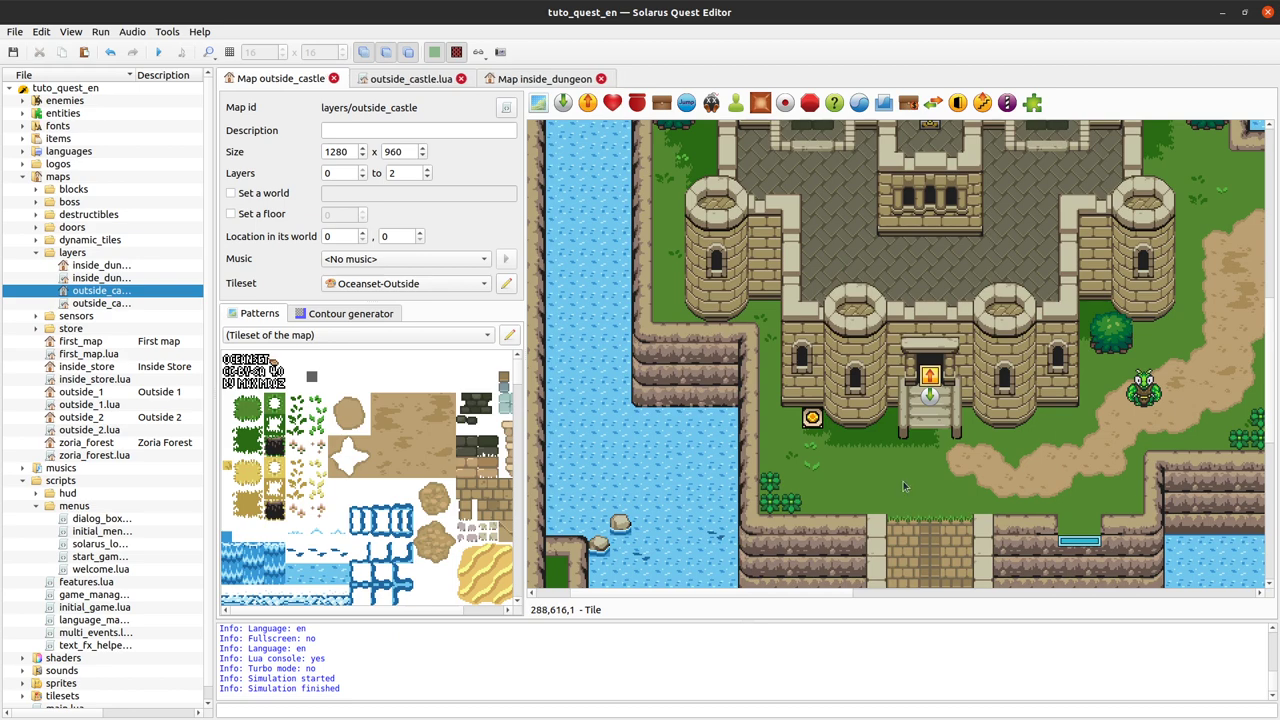
# Reopen the outside_castle.lua script and go to the end of line 16.
pyautogui.click(430, 80)
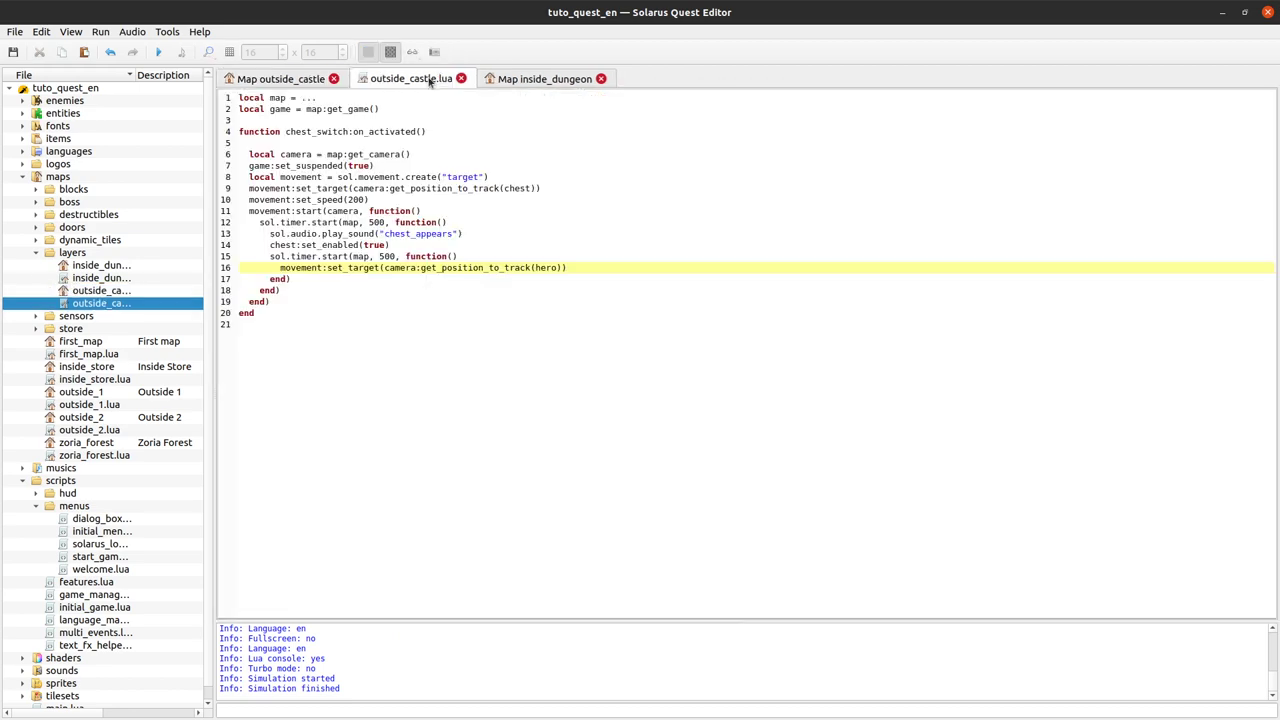
pyautogui.hotkey('ctrl', 'pageup')
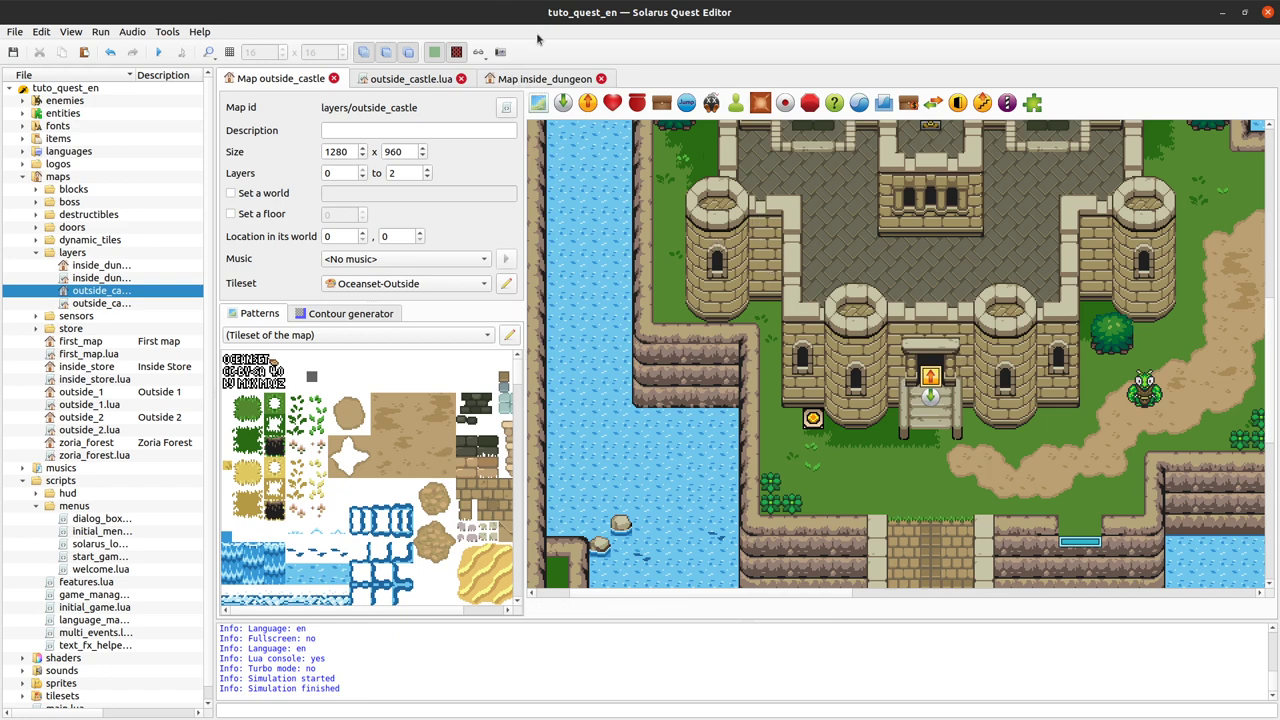
pyautogui.click(416, 80)
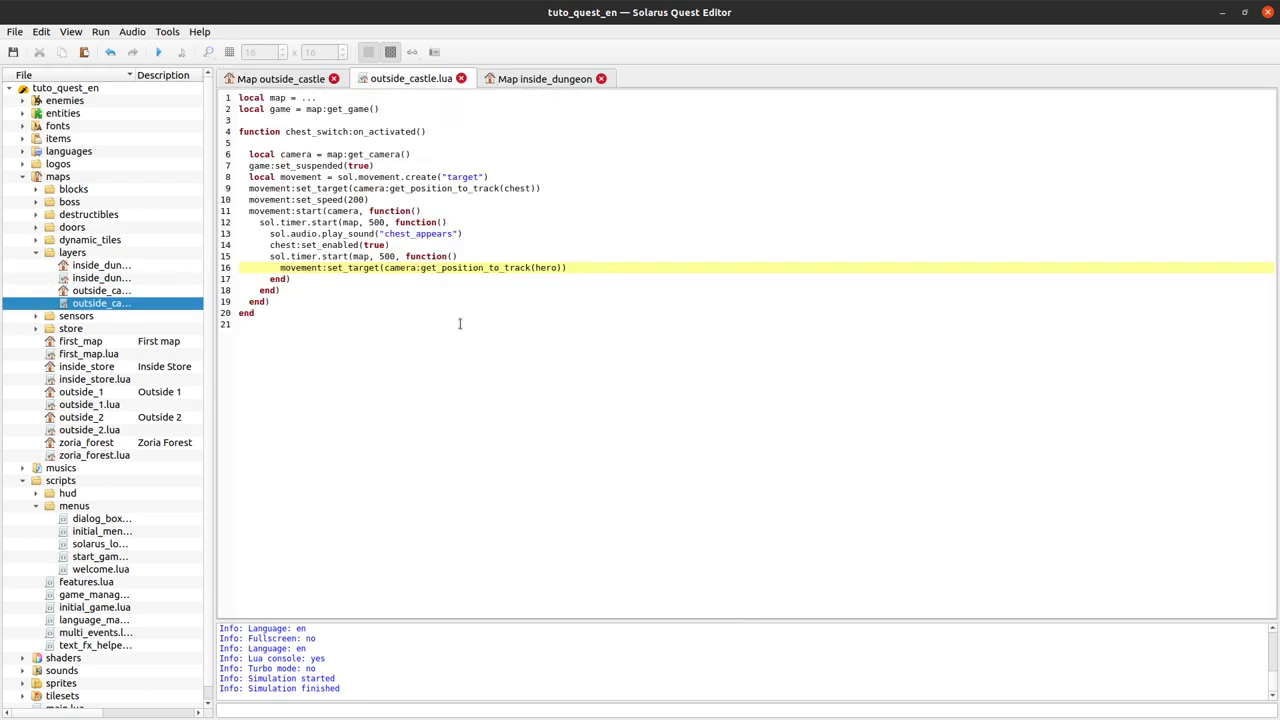
pyautogui.doubleClick(520, 267)
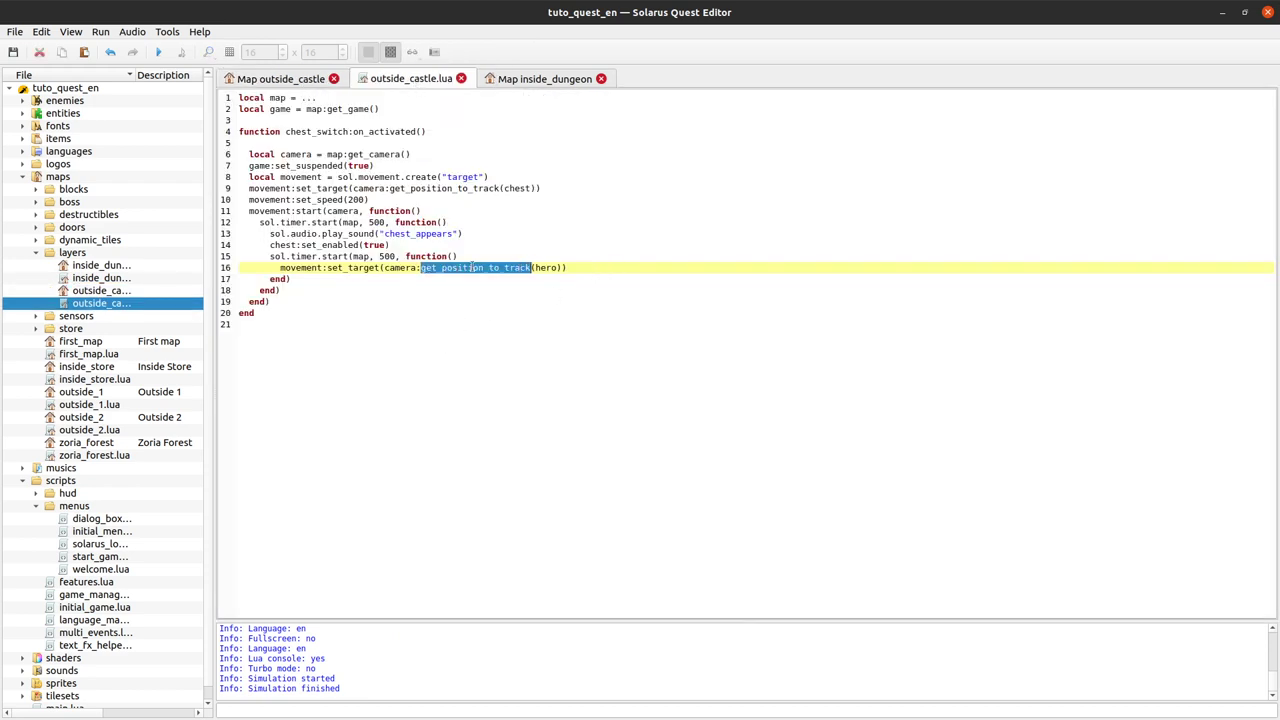
pyautogui.click(449, 292)
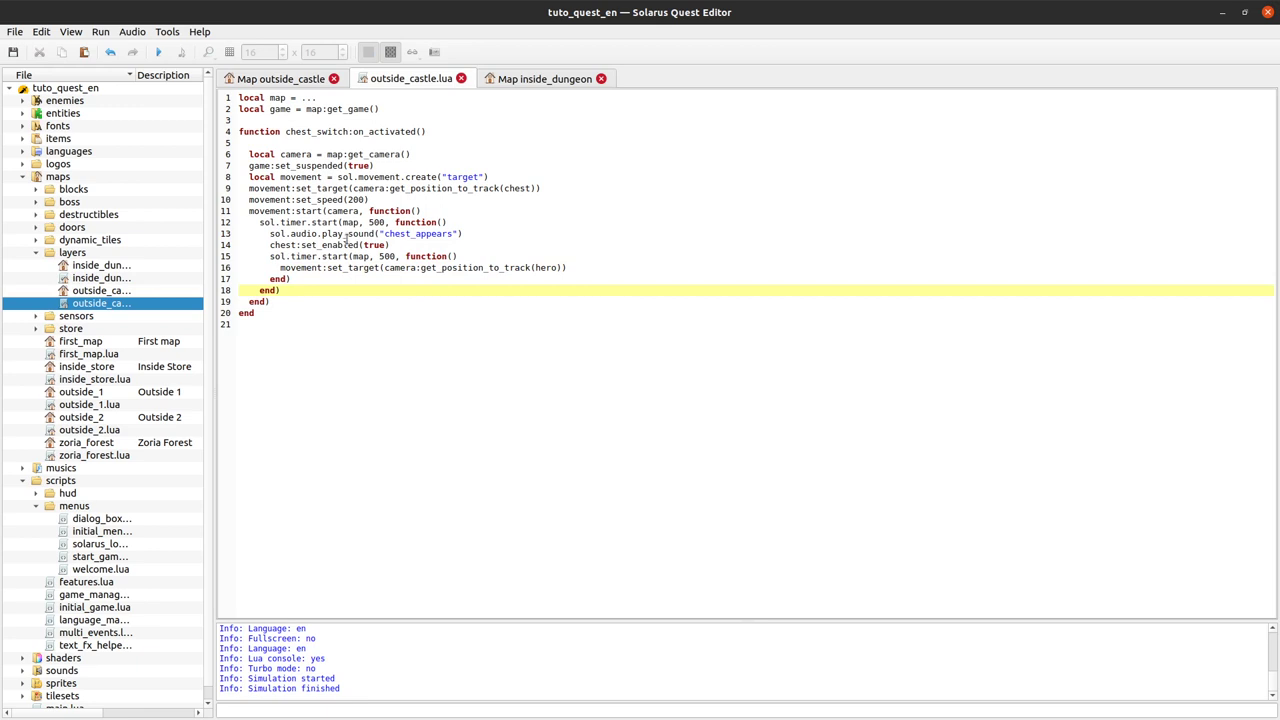
pyautogui.click(578, 270)
# Add movement:start(camera, function() game:set_suspended(false) end) after line 16 and save.
pyautogui.press('Return')
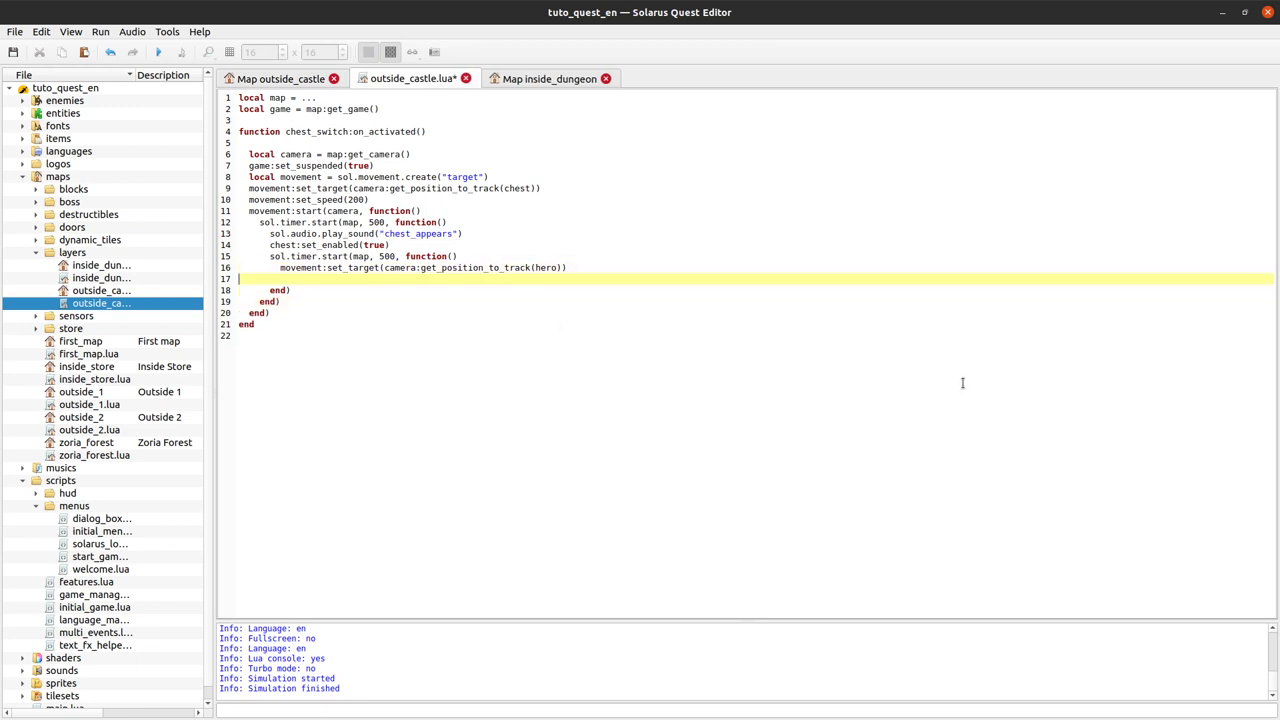
pyautogui.write('movement')
pyautogui.write('amera, functio()')
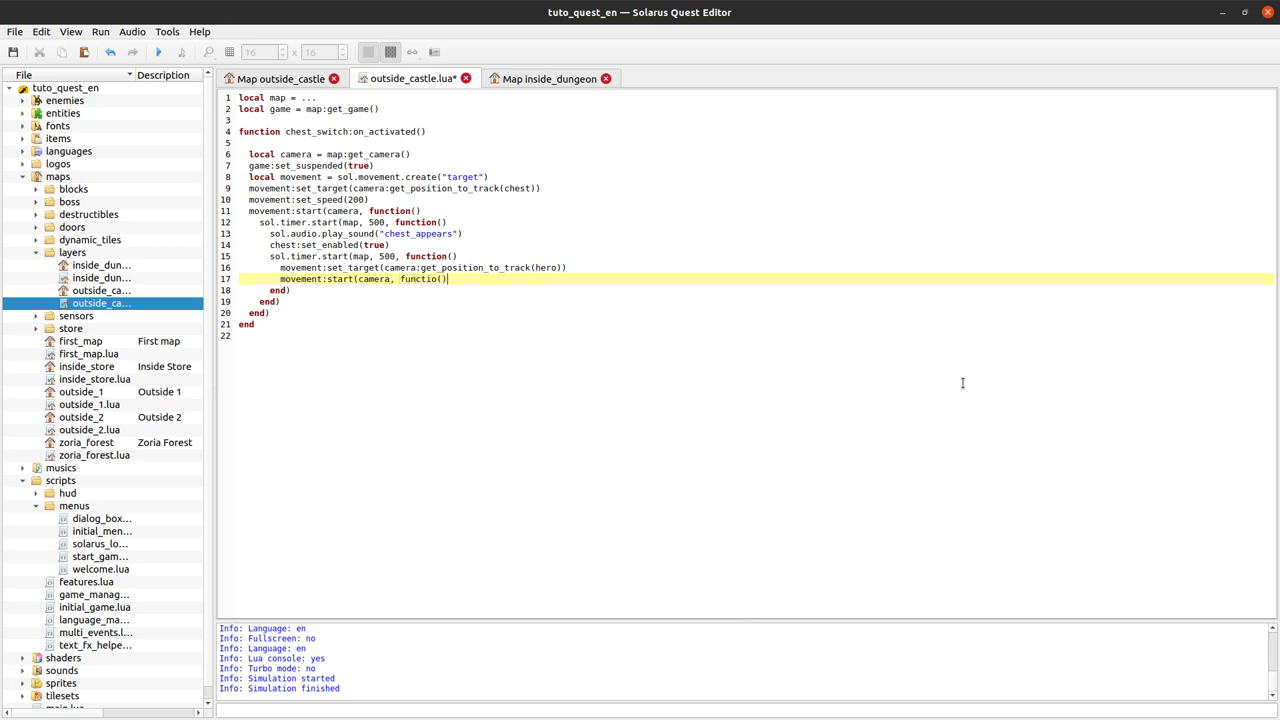
pyautogui.write('n()')
pyautogui.press('Return')
pyautogui.press('Return')
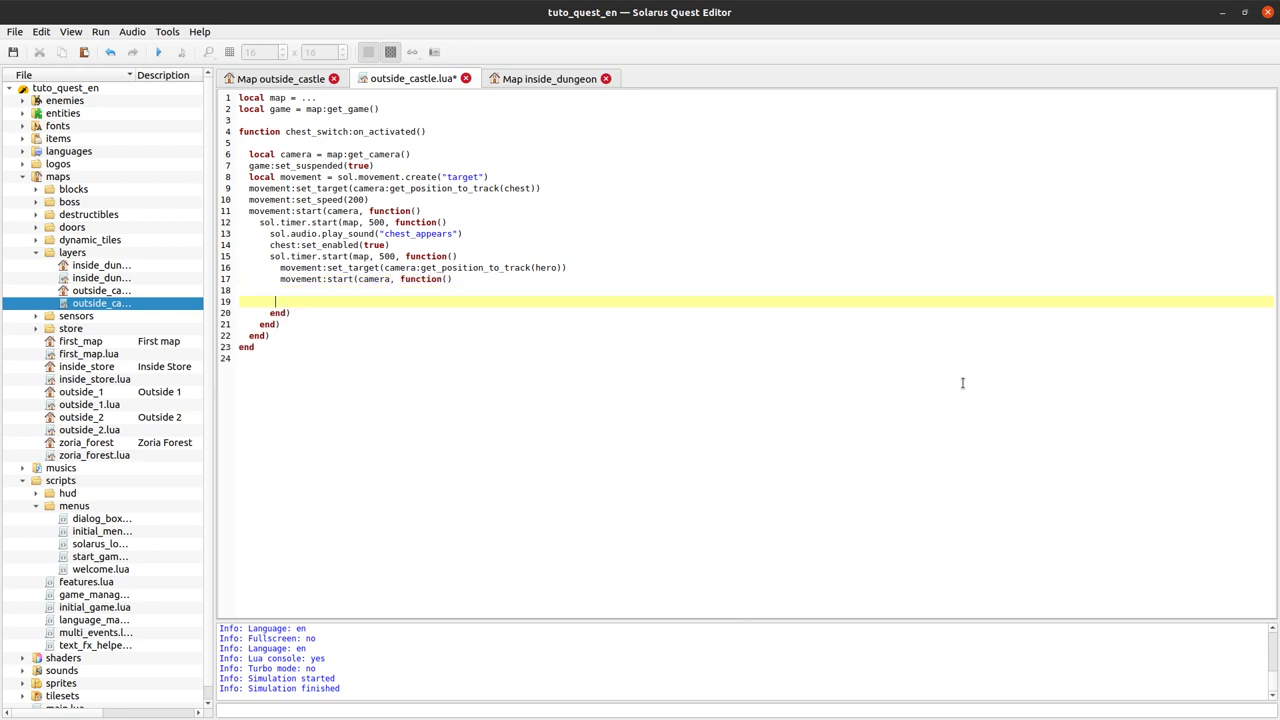
pyautogui.write('end)')
pyautogui.press('Up')
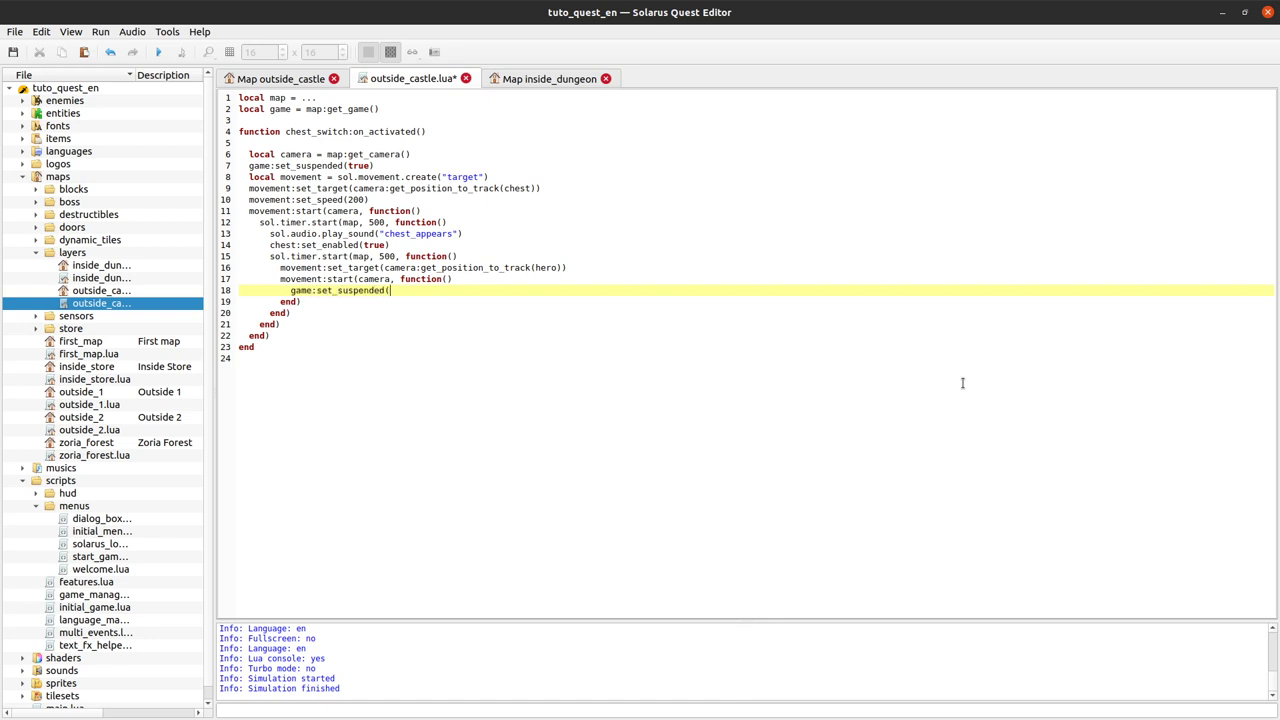
pyautogui.write('false)')
pyautogui.hotkey('ctrl', 's')
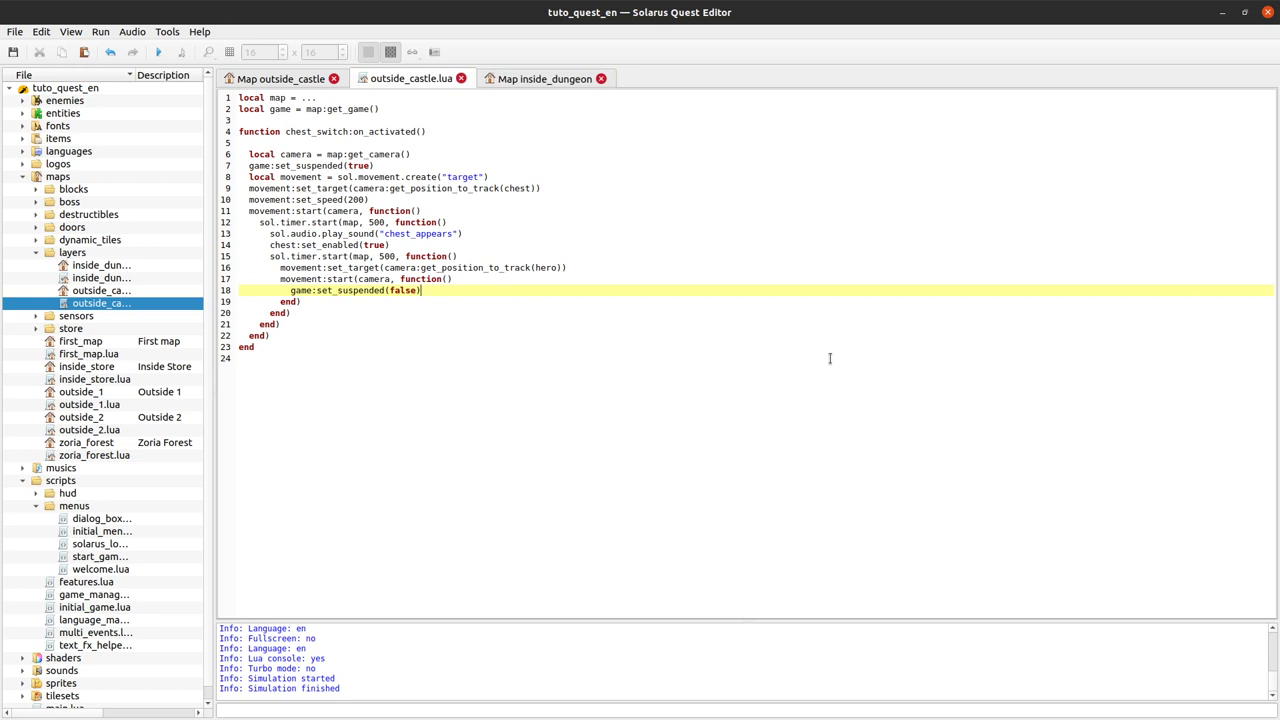
# Compare the suspend and unsuspend lines, try adding hero:freeze()/hero:unfreeze() calls, then undo them.
pyautogui.tripleClick(323, 166)
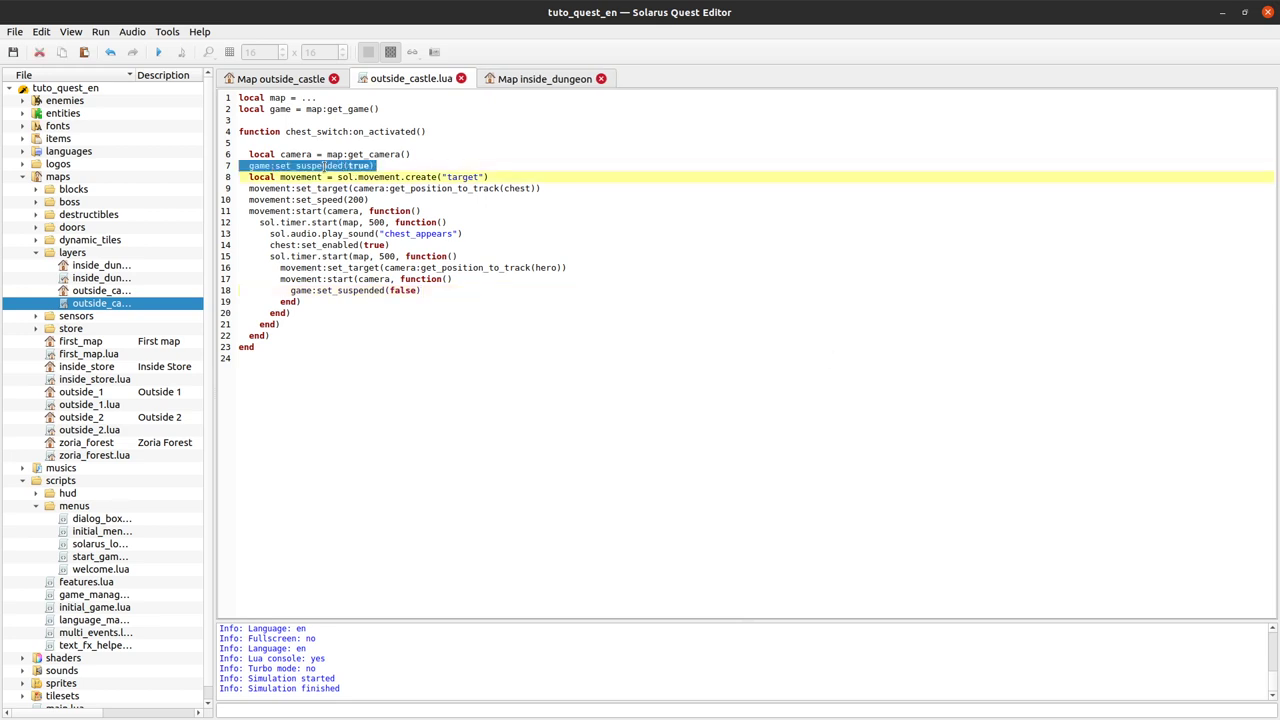
pyautogui.tripleClick(377, 292)
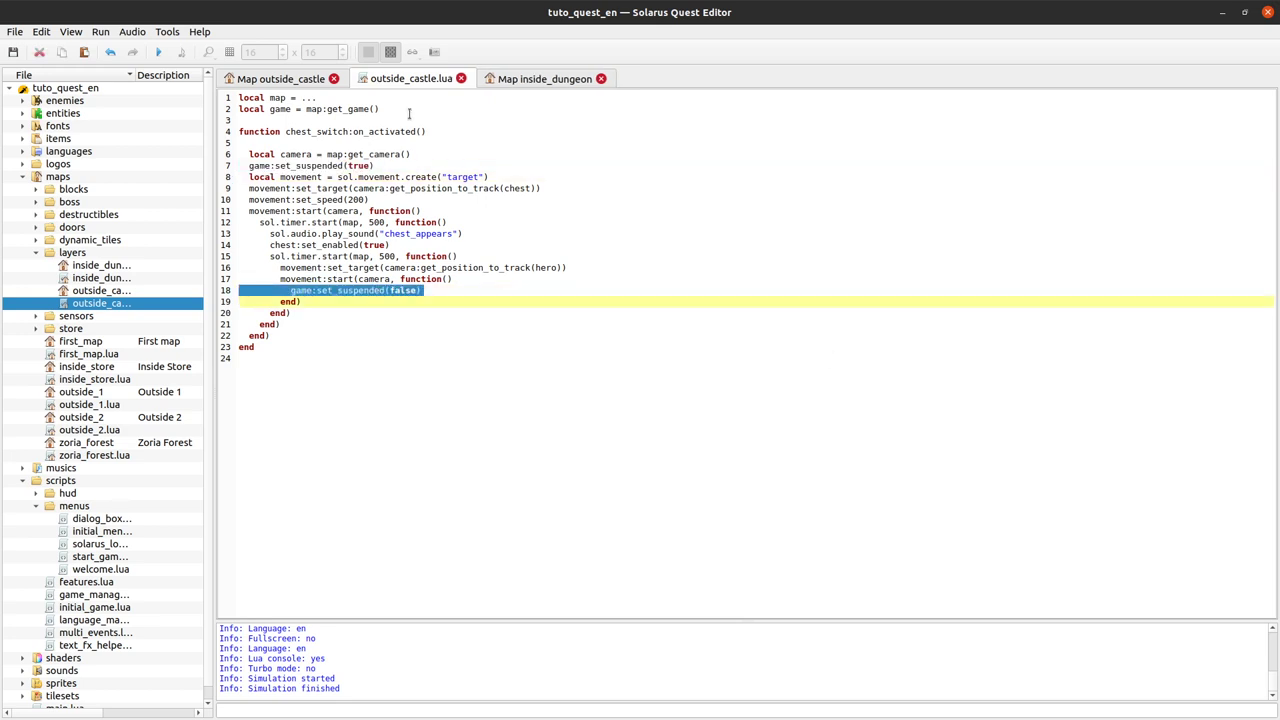
pyautogui.tripleClick(330, 166)
pyautogui.click(438, 156)
pyautogui.press('Return')
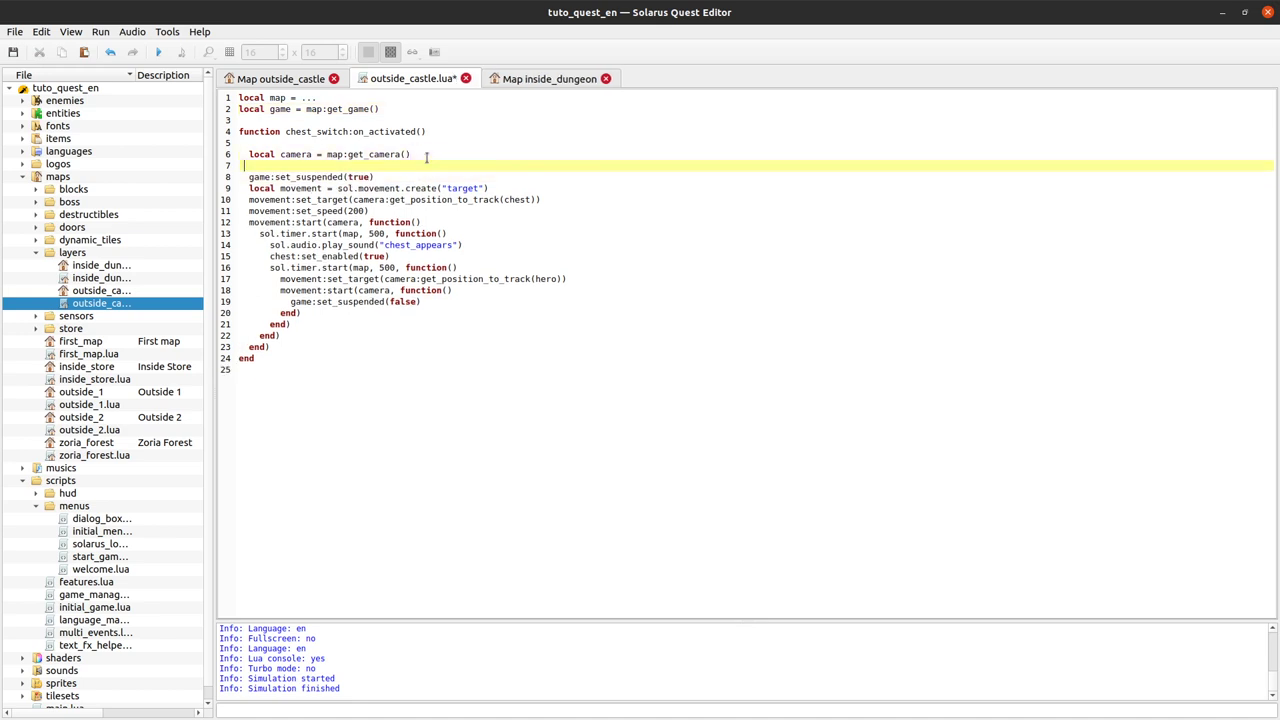
pyautogui.write('hero:freeze()')
pyautogui.press('Down')
pyautogui.press('Down')
pyautogui.press('Down')
pyautogui.press('Down')
pyautogui.press('Down')
pyautogui.press('Down')
pyautogui.press('Down')
pyautogui.press('Down')
pyautogui.press('Down')
pyautogui.press('Down')
pyautogui.press('Down')
pyautogui.press('Down')
pyautogui.press('Down')
pyautogui.press('Up')
pyautogui.press('End')
pyautogui.press('Return')
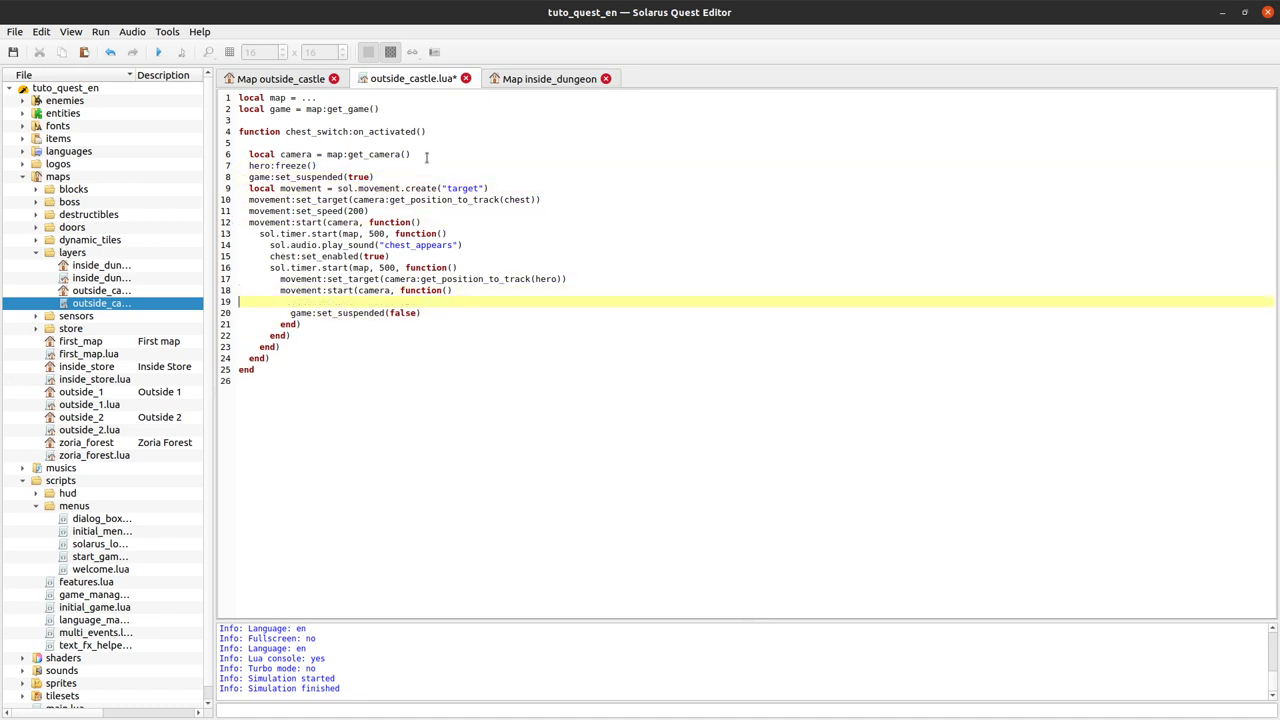
pyautogui.write('hero:unfreez')
pyautogui.hotkey('ctrl', 'z')
pyautogui.hotkey('ctrl', 'z')
pyautogui.hotkey('ctrl', 'z')
pyautogui.hotkey('ctrl', 'z')
pyautogui.hotkey('ctrl', 'z')
pyautogui.hotkey('ctrl', 'z')
pyautogui.hotkey('ctrl', 'z')
pyautogui.hotkey('ctrl', 'z')
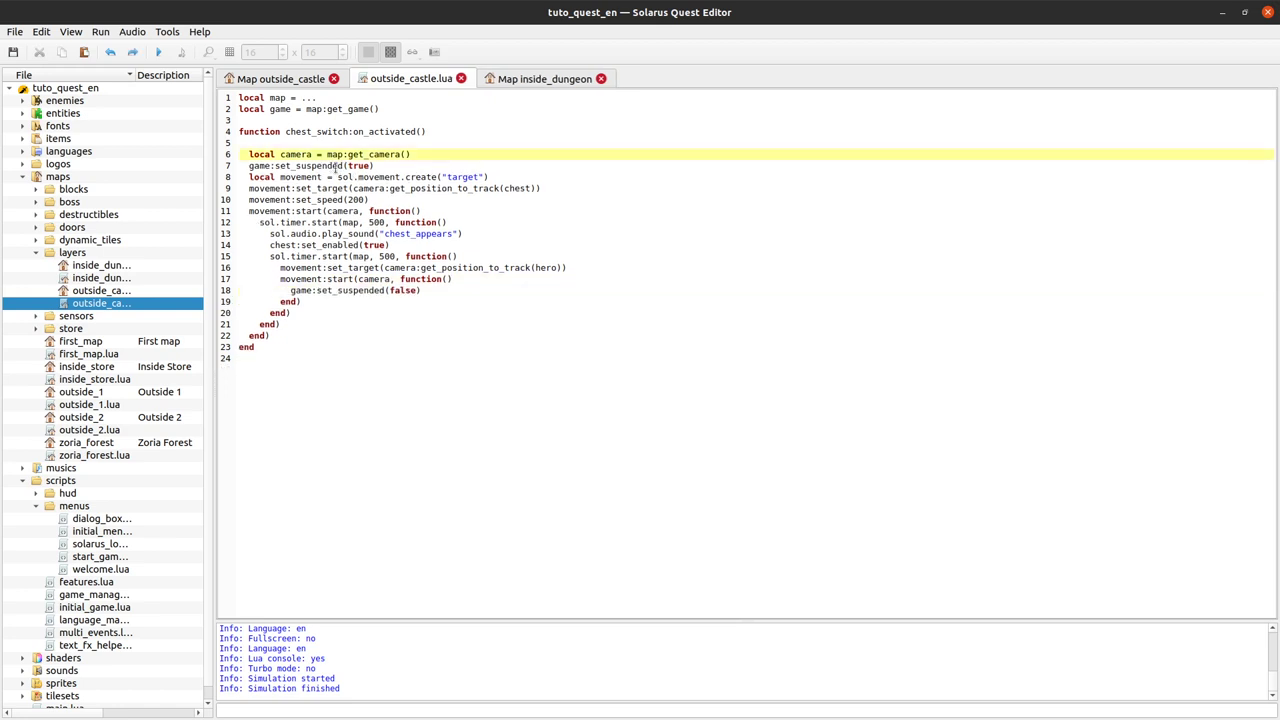
# Scroll the outside_castle map to inspect the switch and chest, then reopen outside_castle.lua.
pyautogui.click(294, 80)
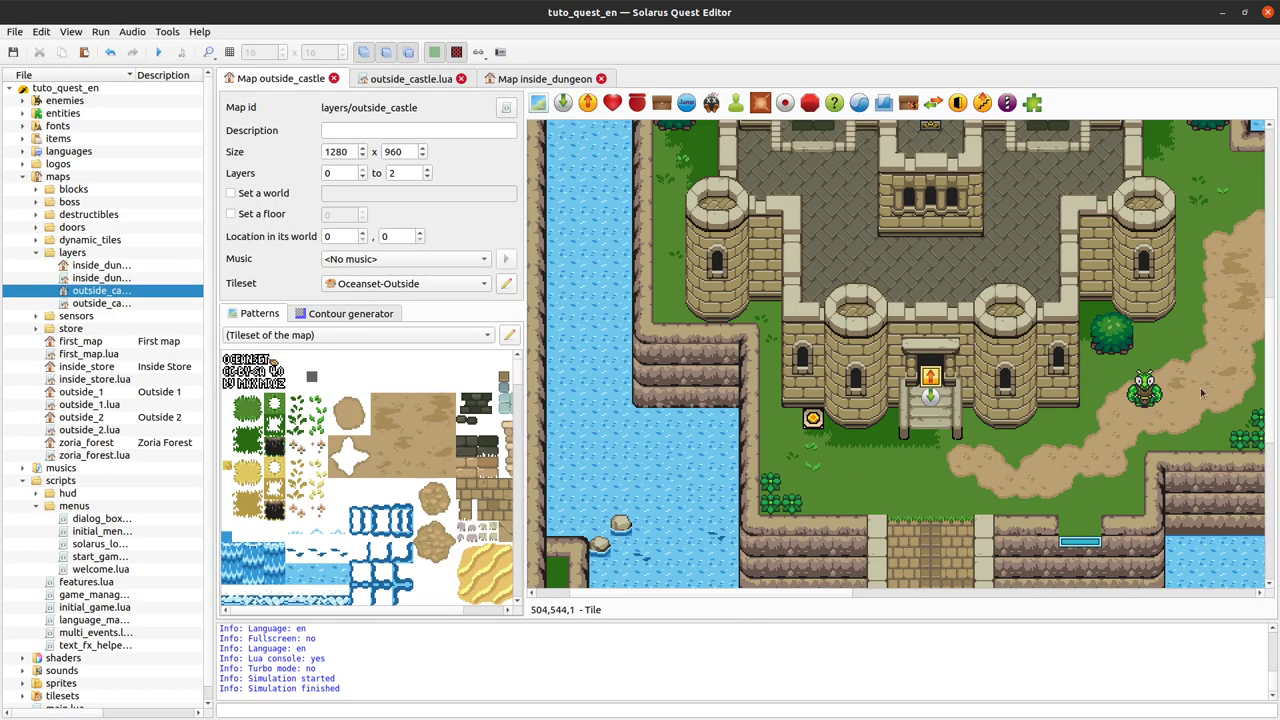
pyautogui.scroll(-1, 1150, 398)
pyautogui.hscroll(2, 1150, 398)
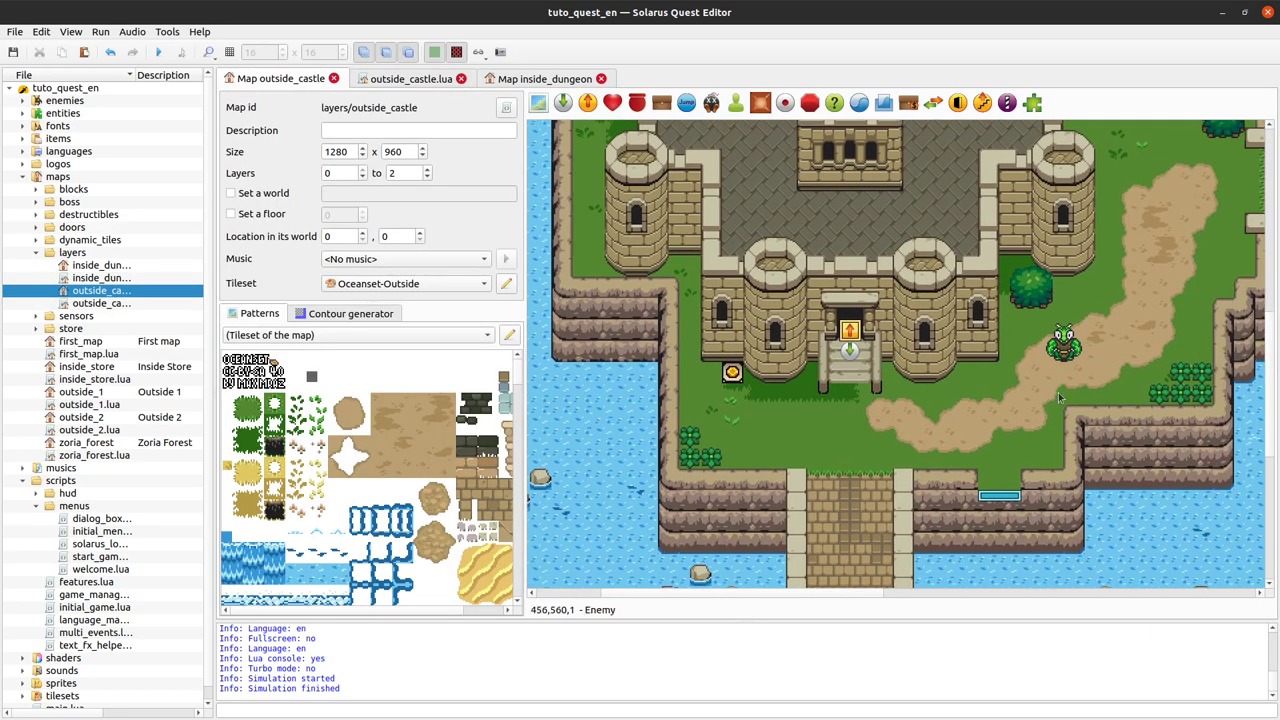
pyautogui.scroll(1, 800, 430)
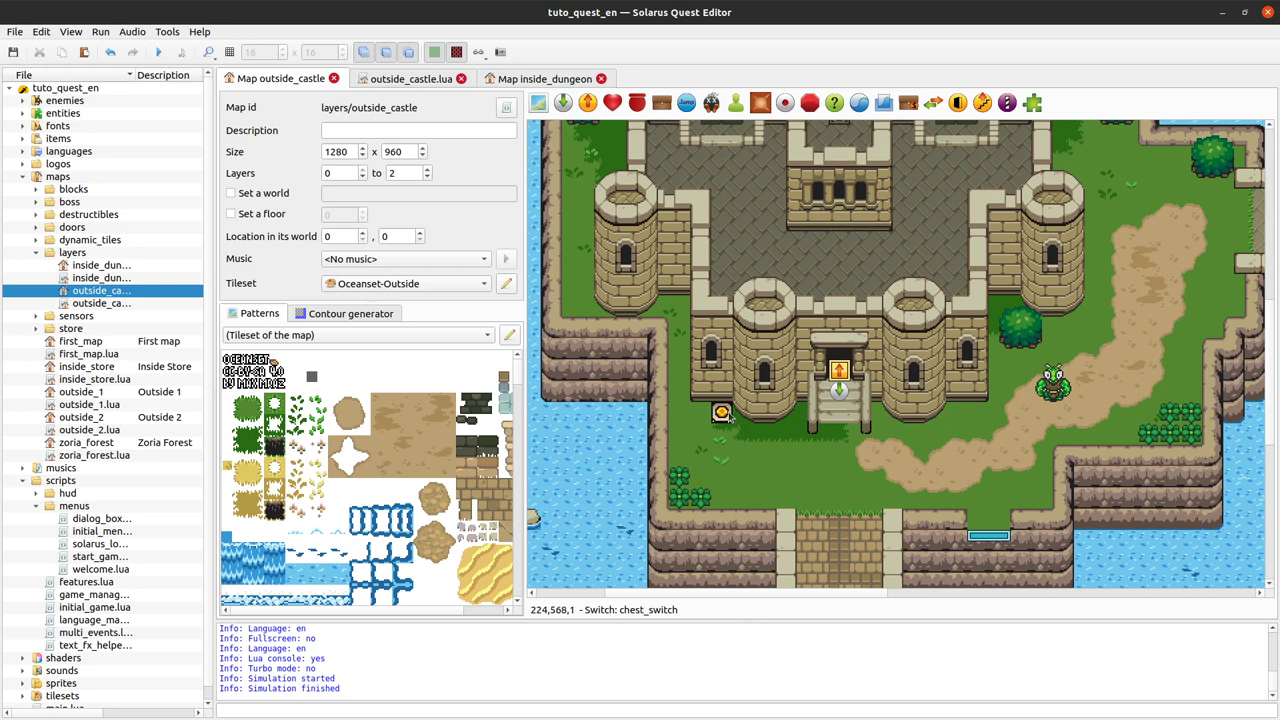
pyautogui.scroll(2, 728, 417)
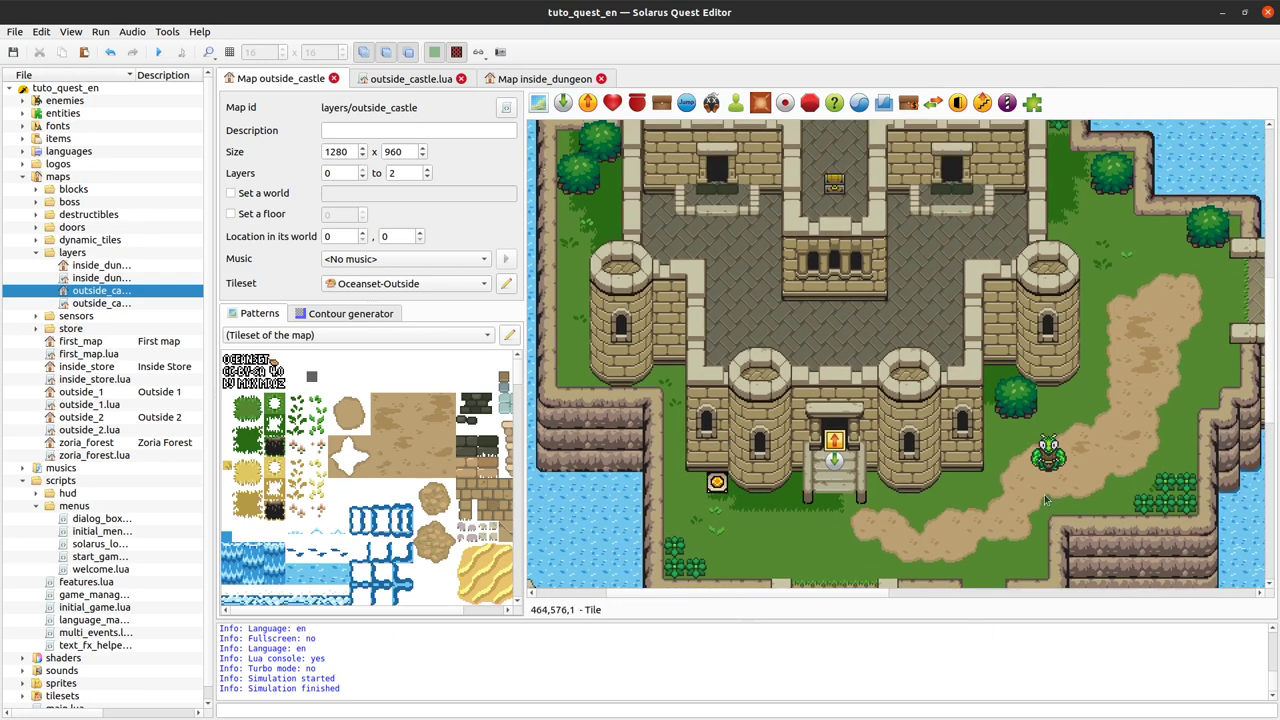
pyautogui.scroll(1, 1104, 324)
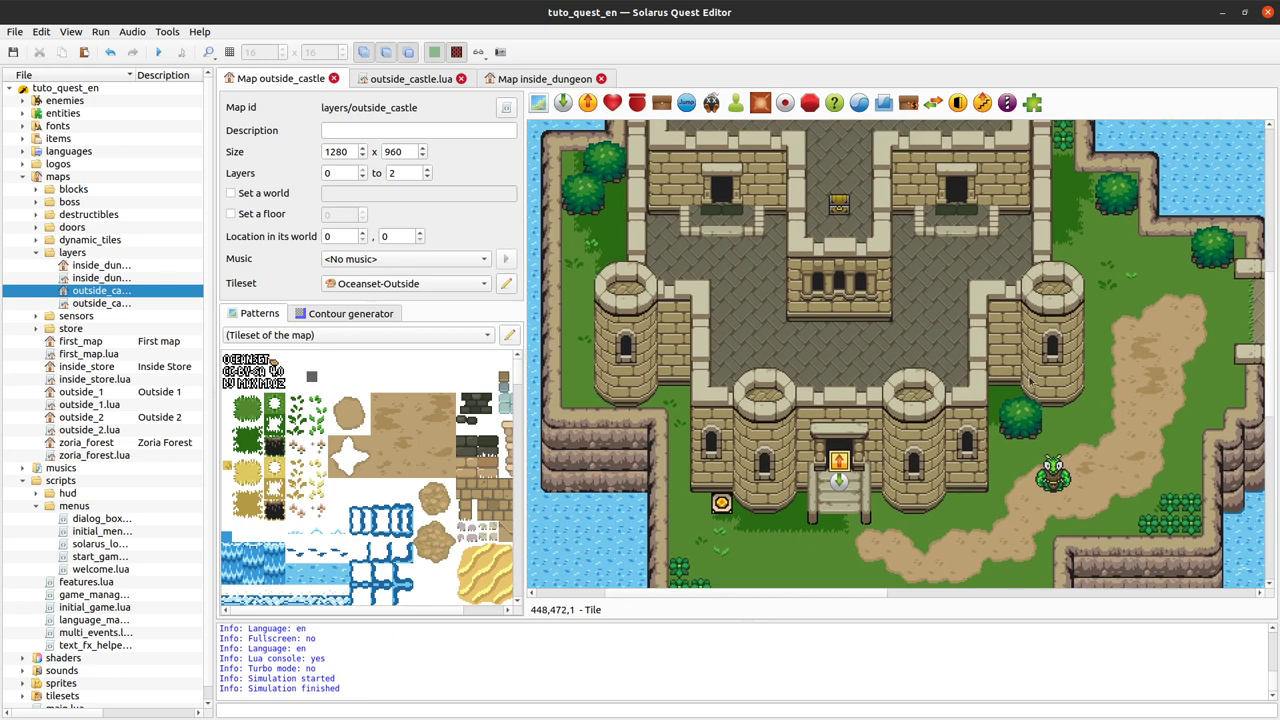
pyautogui.click(424, 80)
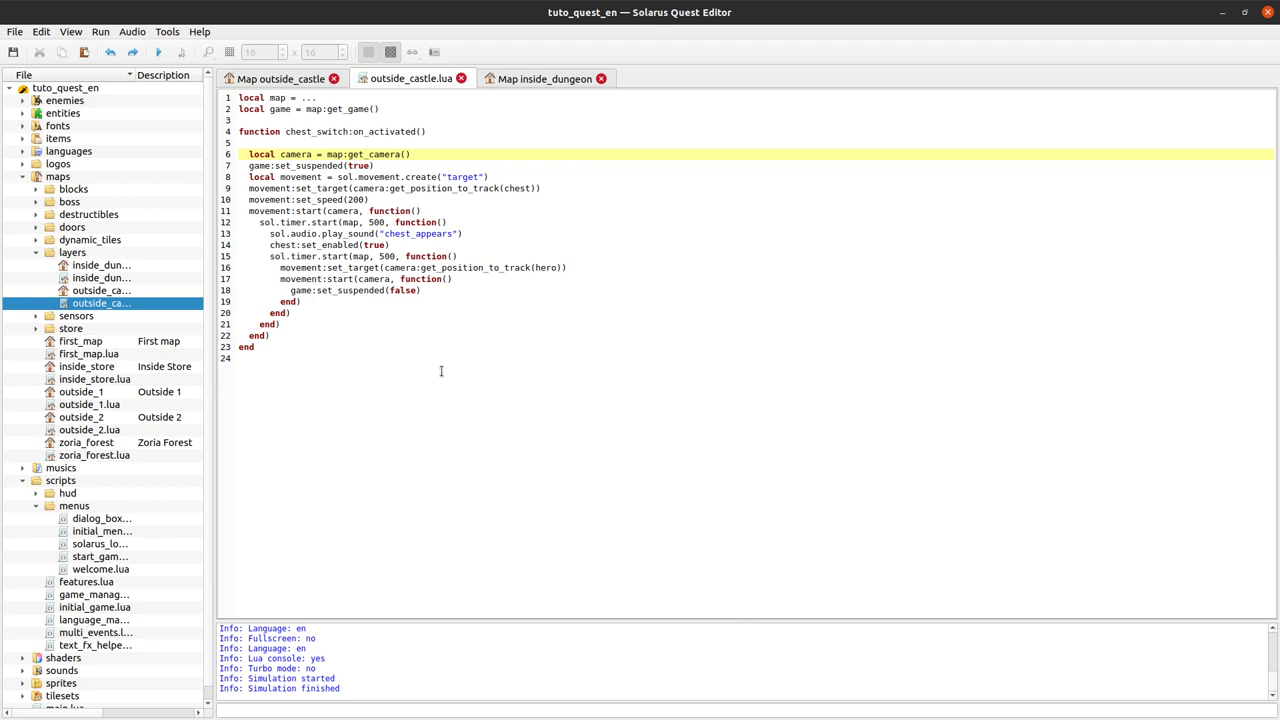
# Try pasting the unsuspend call after line 13, then undo the paste.
pyautogui.click(373, 332)
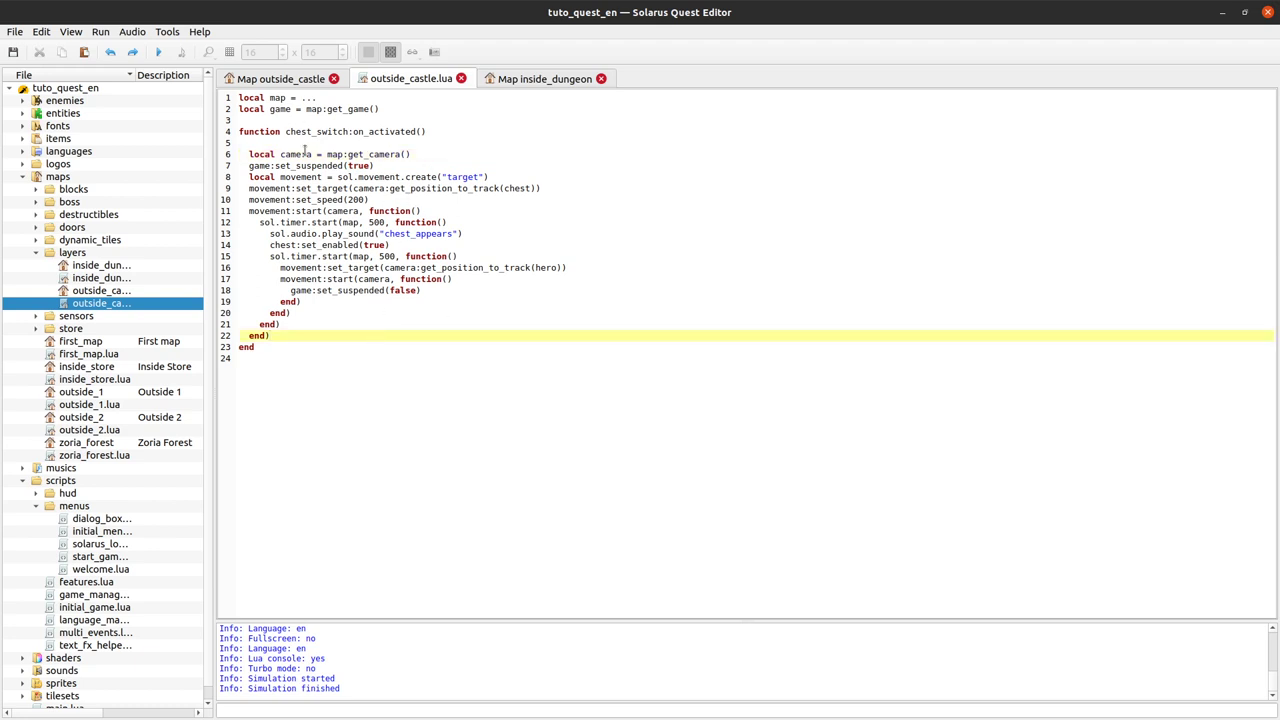
pyautogui.click(455, 299)
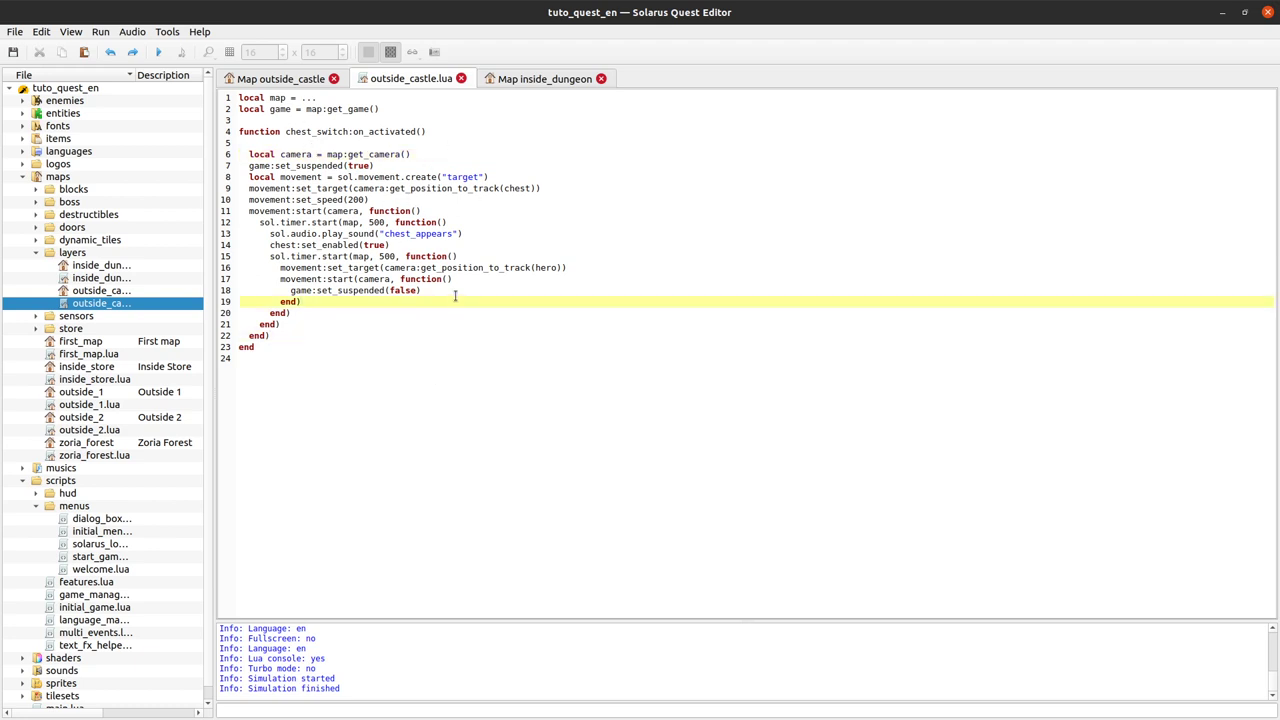
pyautogui.click(457, 289)
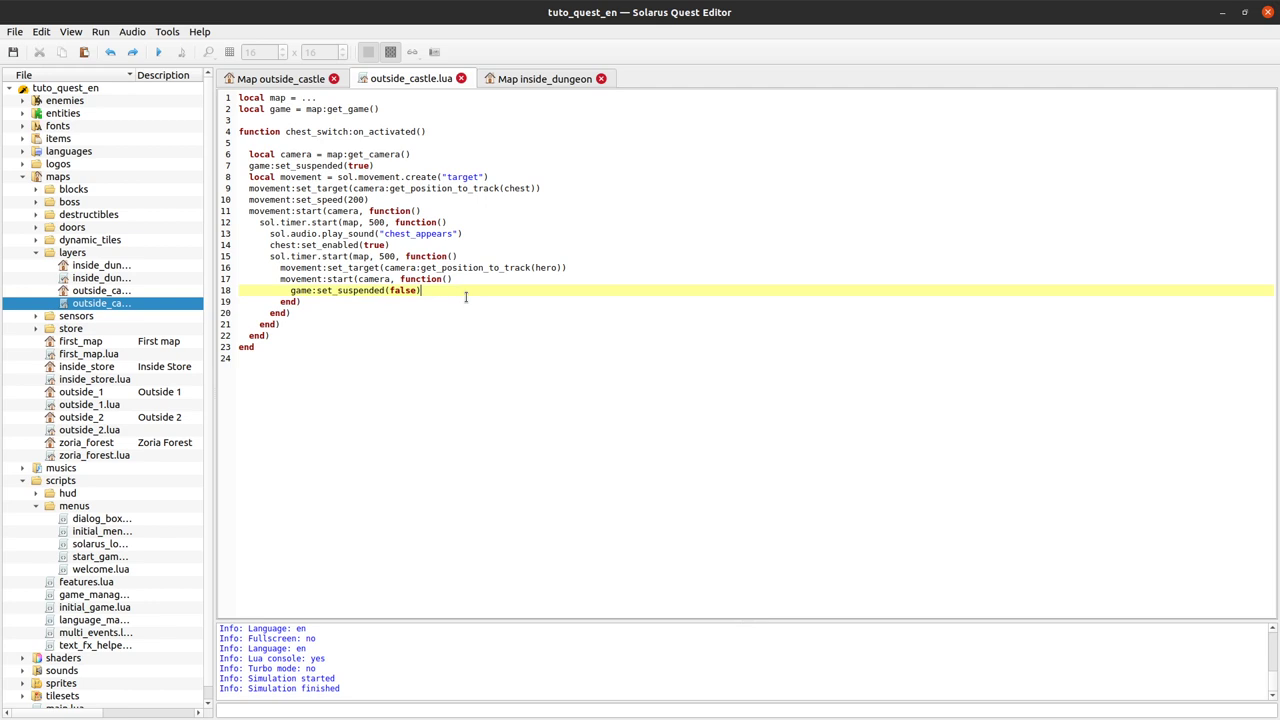
pyautogui.click(471, 233)
pyautogui.write('game:set_suspended(false)')
pyautogui.hotkey('ctrl', 'z')
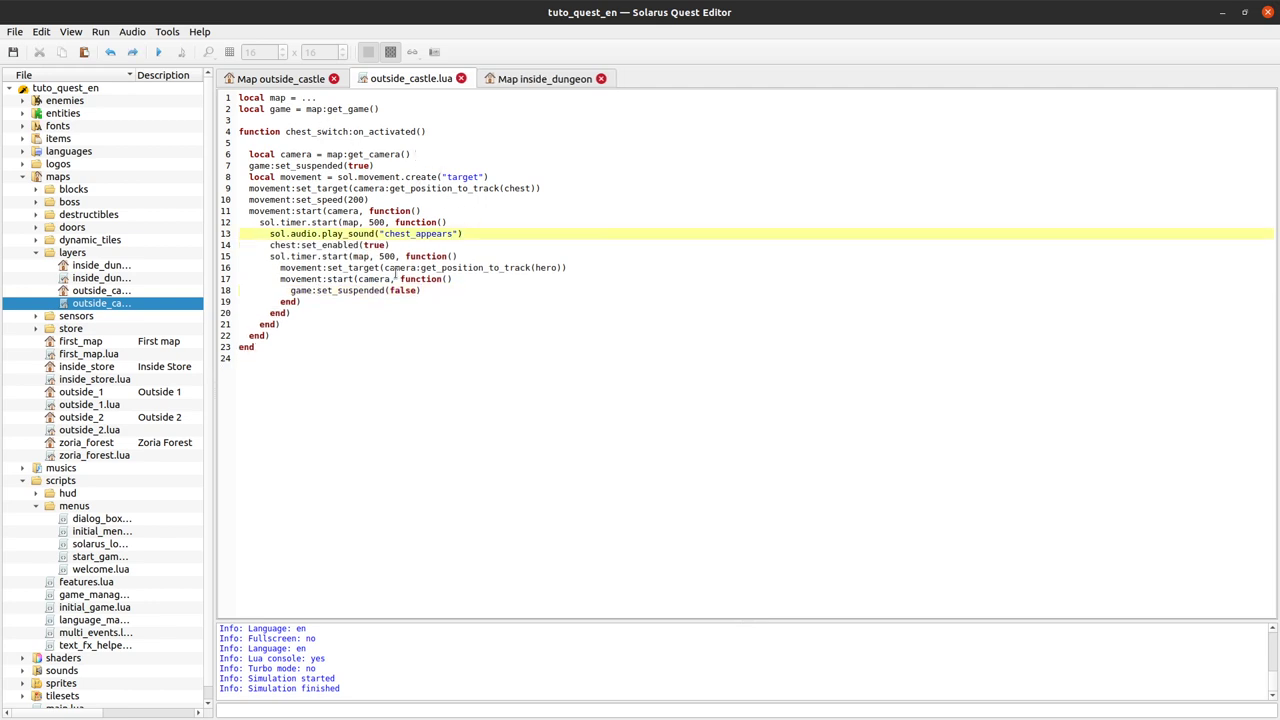
pyautogui.click(377, 266)
pyautogui.click(605, 255)
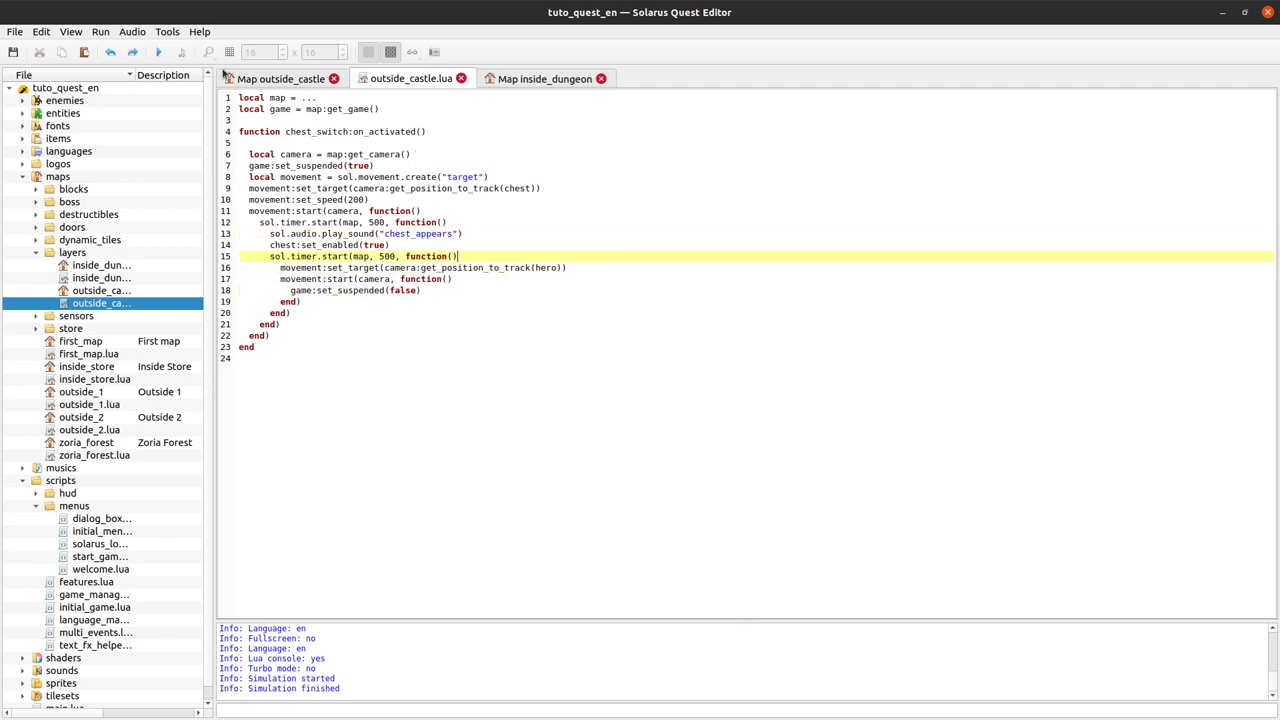
# Launch the quest and walk the hero away from the castle door and back to the path.
pyautogui.click(158, 52)
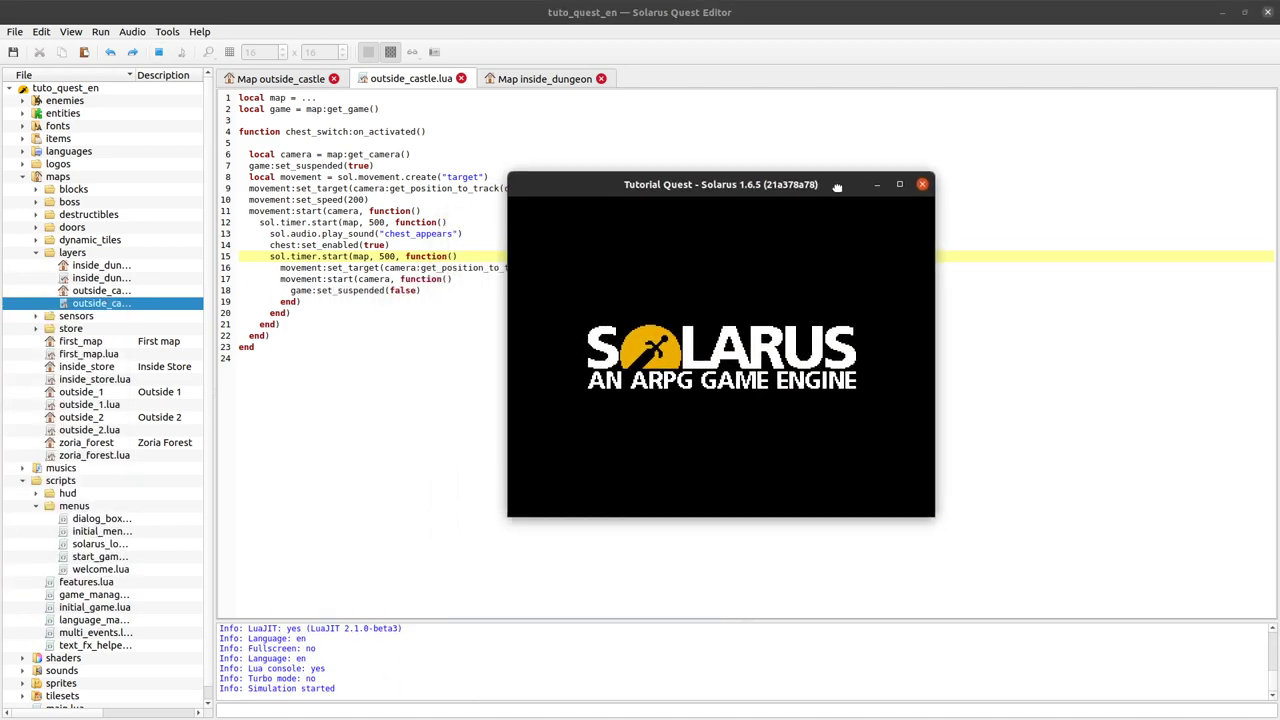
pyautogui.press('Down')
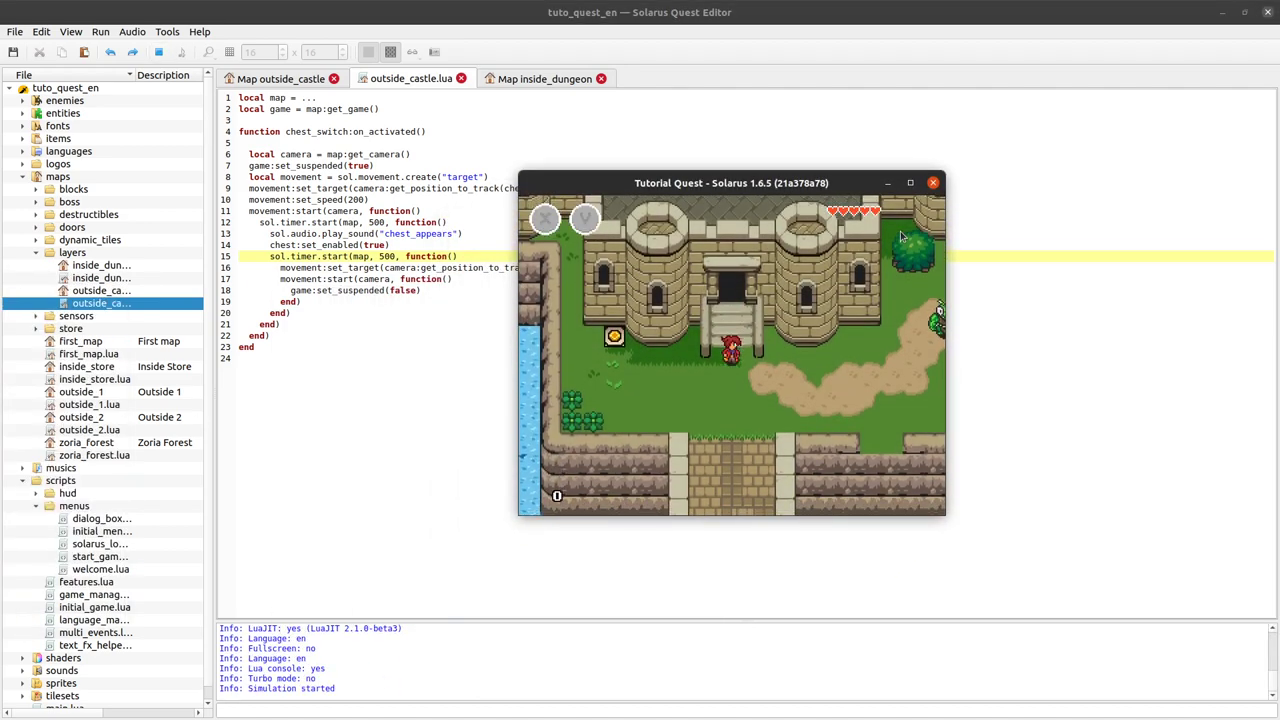
pyautogui.press('Left')
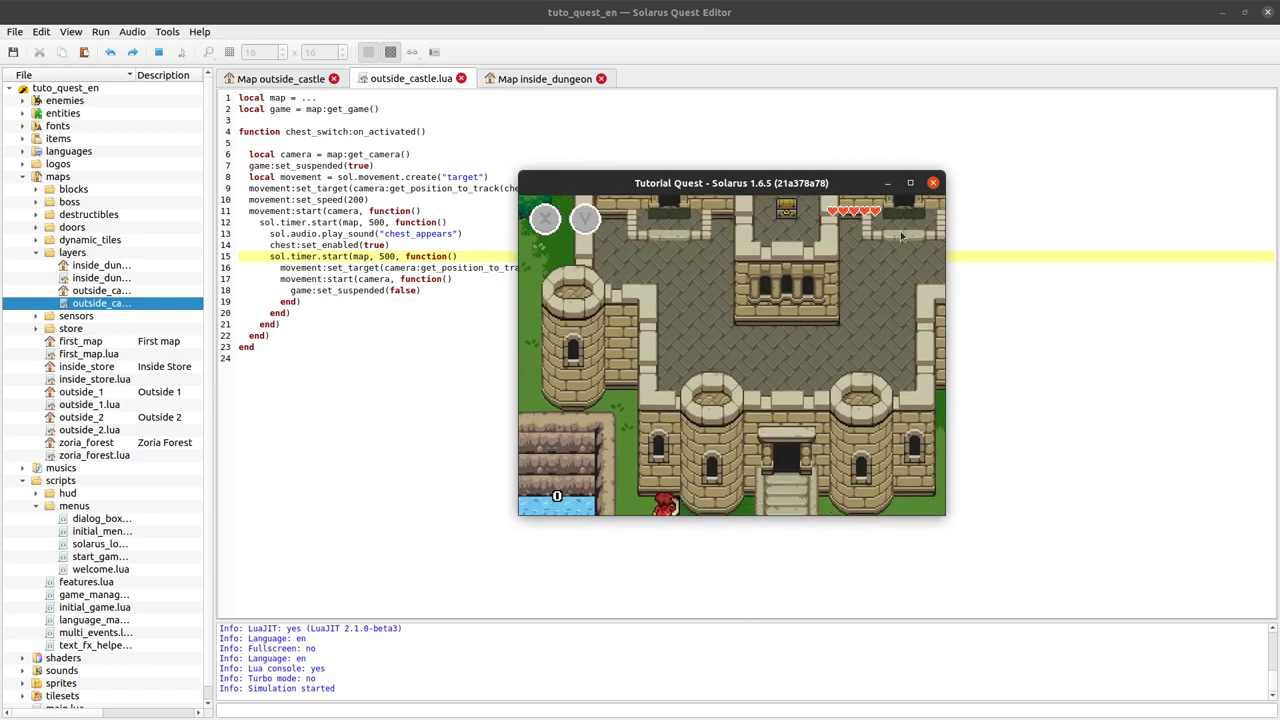
pyautogui.press('Down')
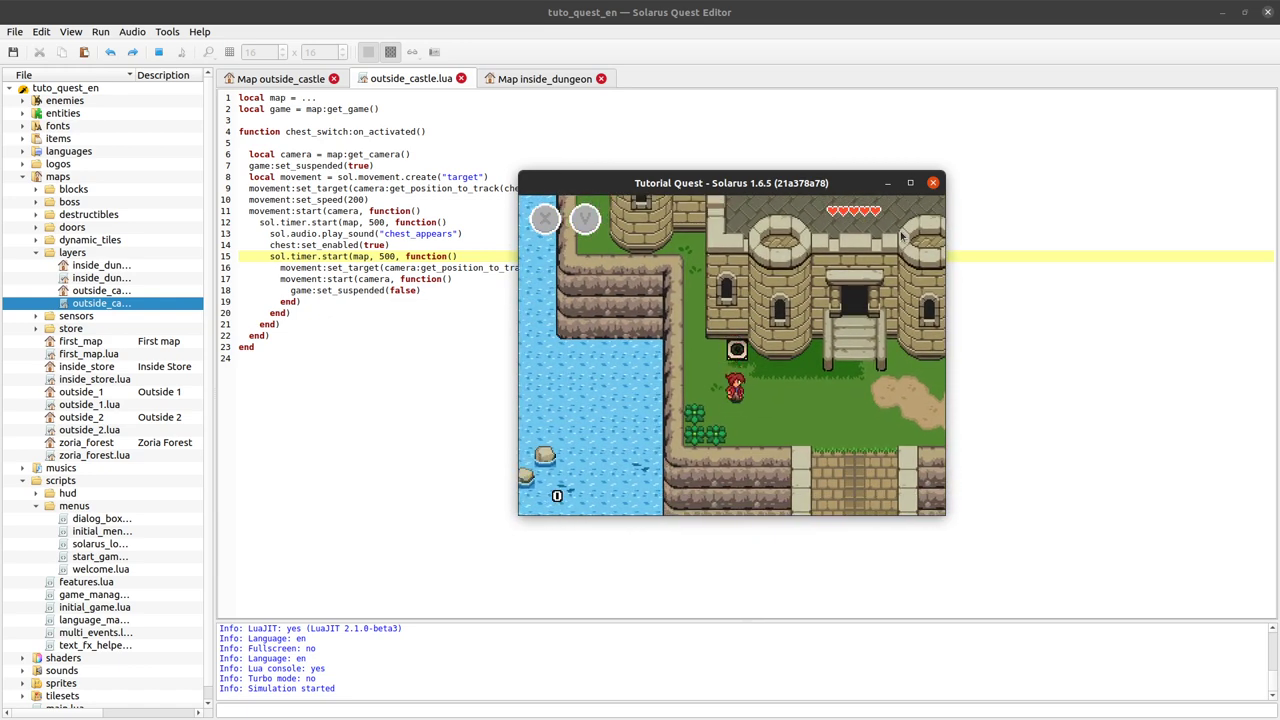
pyautogui.press('Right')
# Walk the hero across the courtyard up to the dirt patch, then close the game.
pyautogui.press('Left')
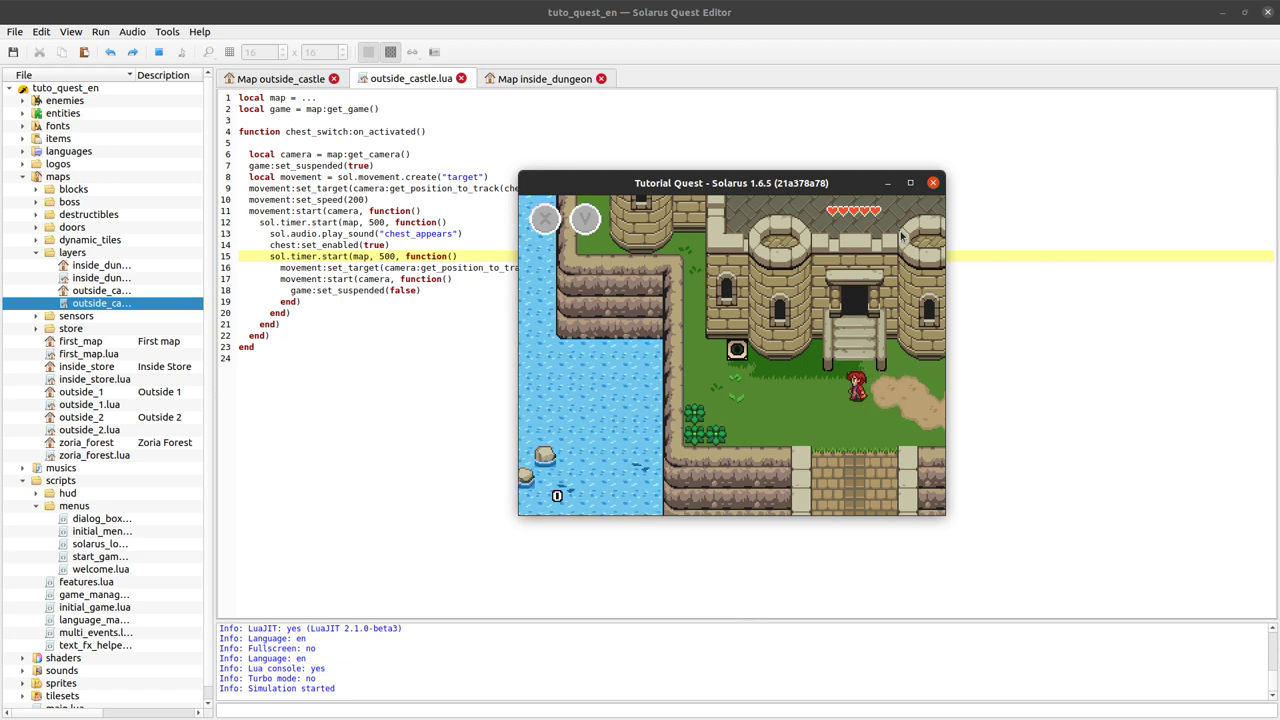
pyautogui.press('Down')
pyautogui.press('Right')
pyautogui.press('Down')
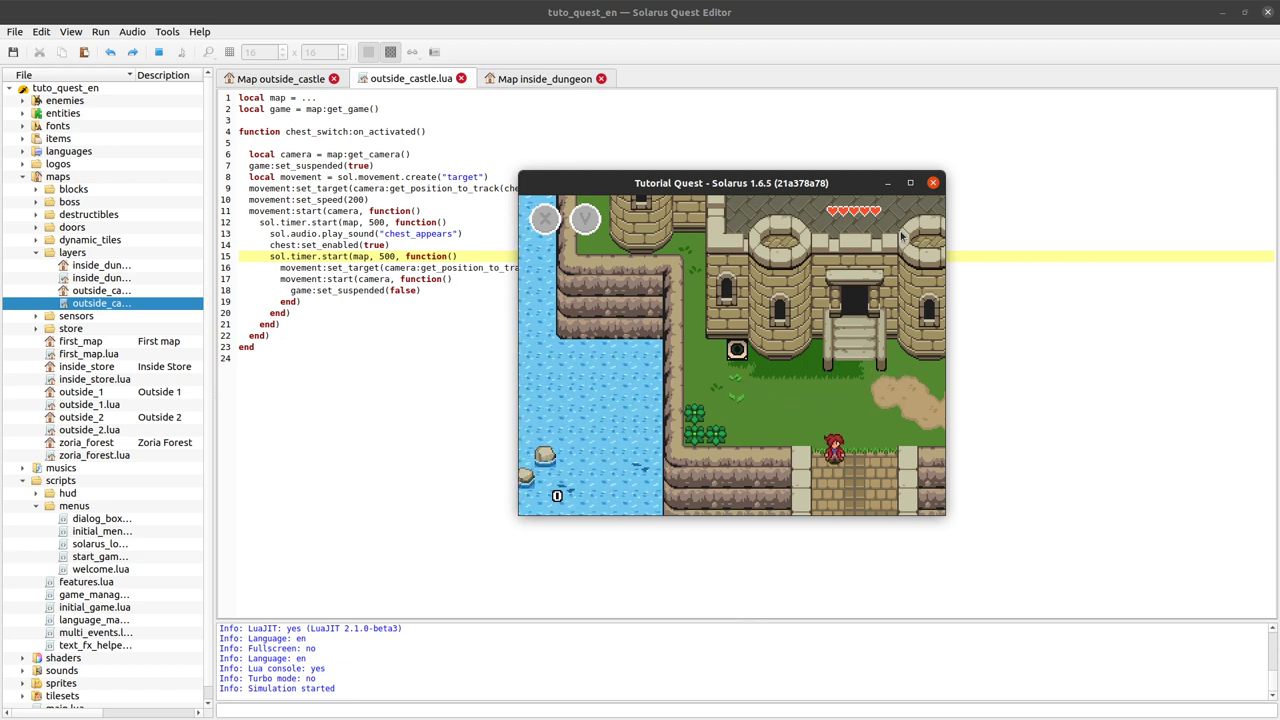
pyautogui.press('Right')
pyautogui.press('Up')
pyautogui.press('Up')
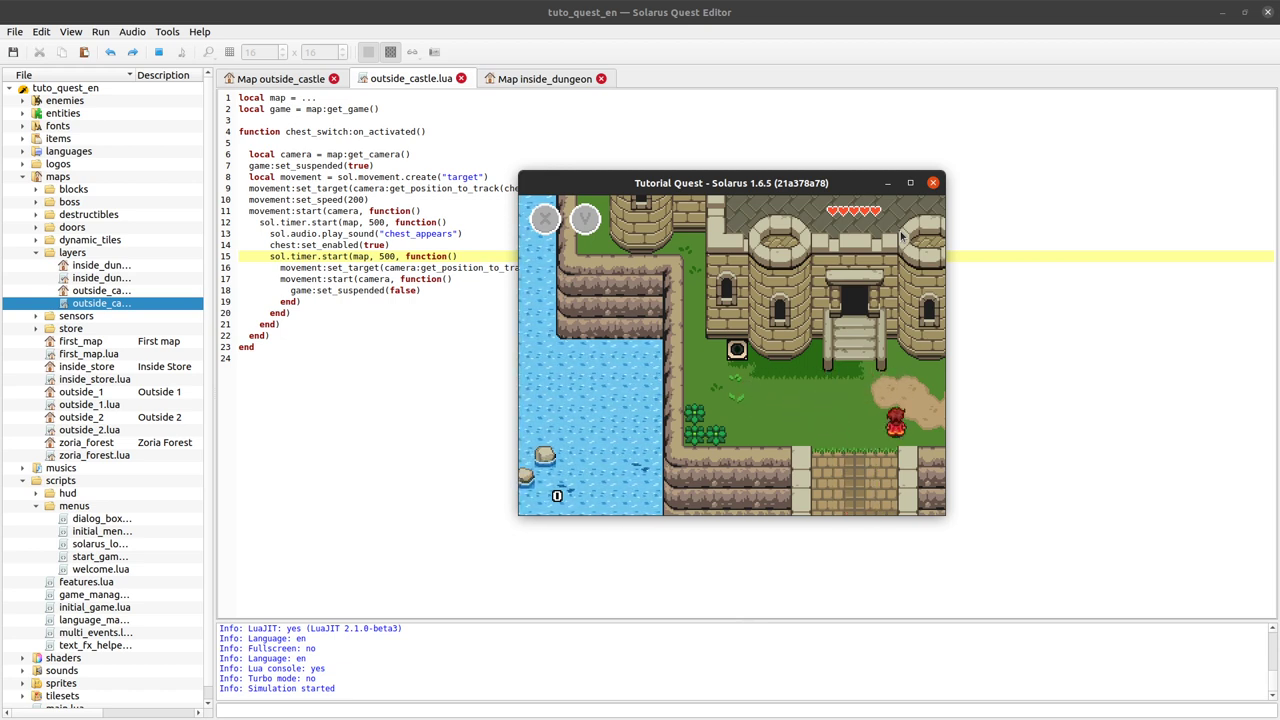
pyautogui.press('Right')
pyautogui.press('Up')
pyautogui.press('Left')
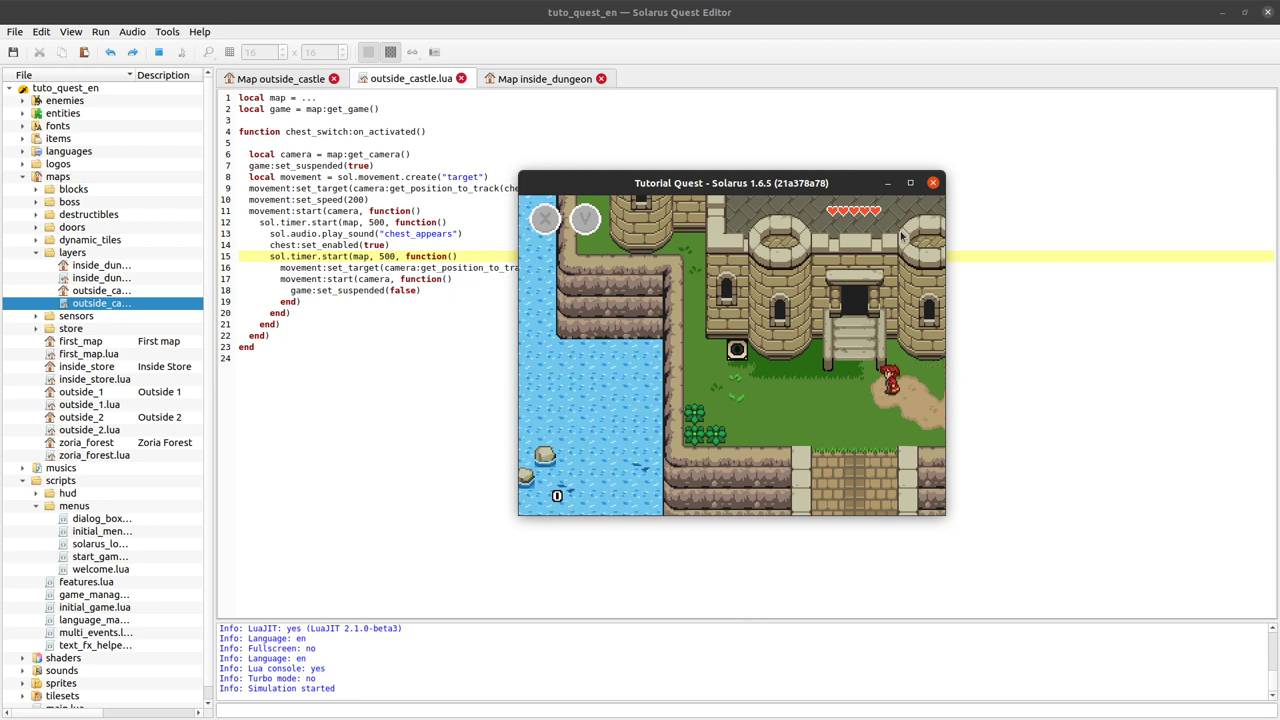
pyautogui.click(933, 183)
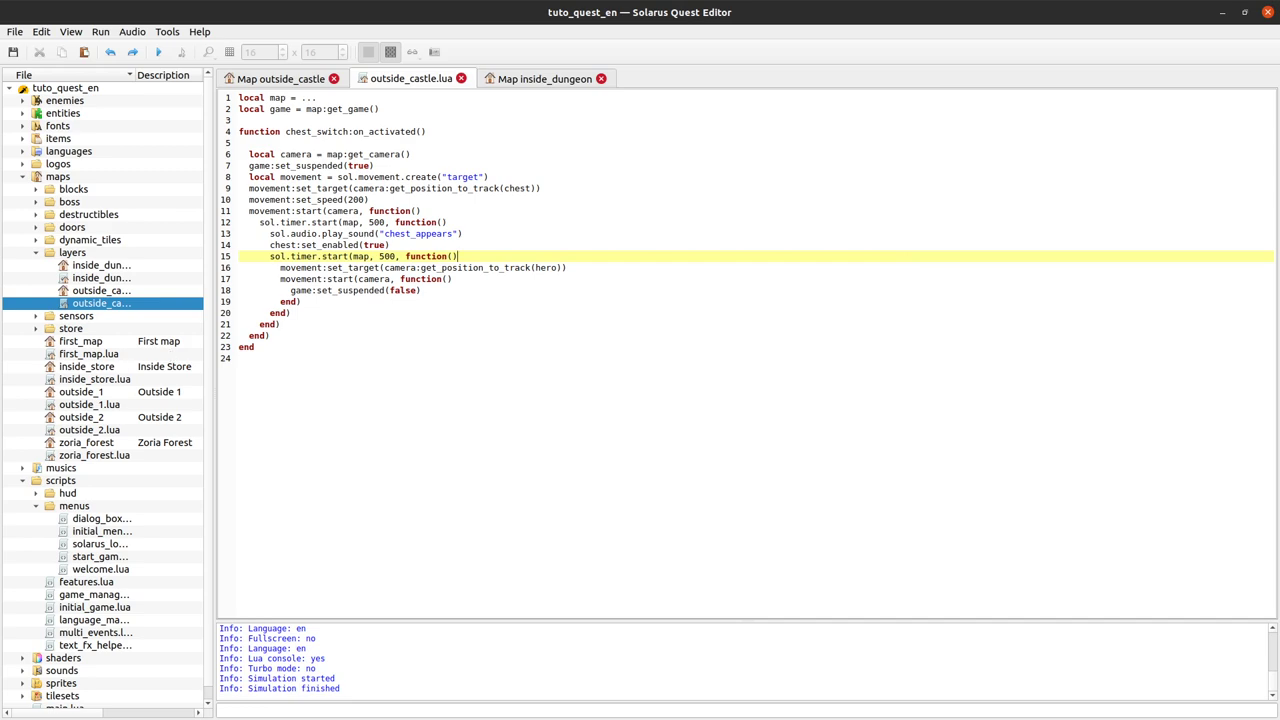
pyautogui.hotkey('alt', 'Tab')
pyautogui.scroll(2, 554, 377)
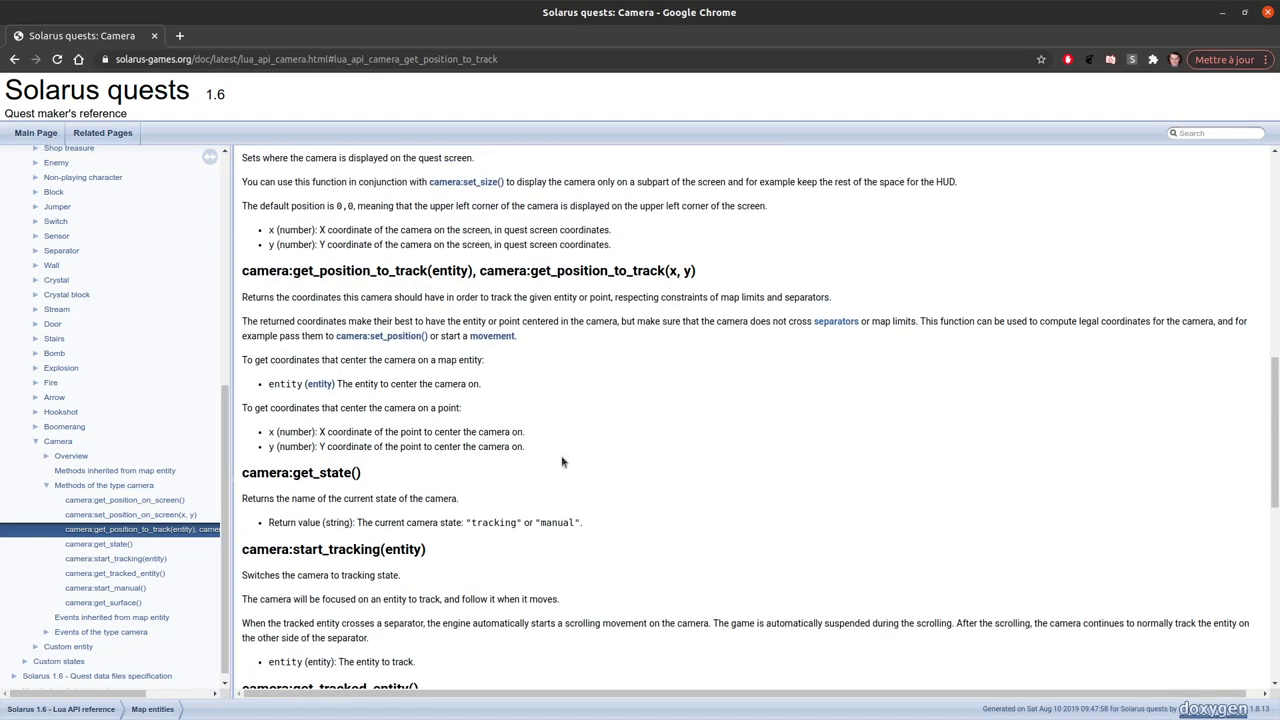
pyautogui.scroll(-3, 563, 460)
pyautogui.doubleClick(349, 368)
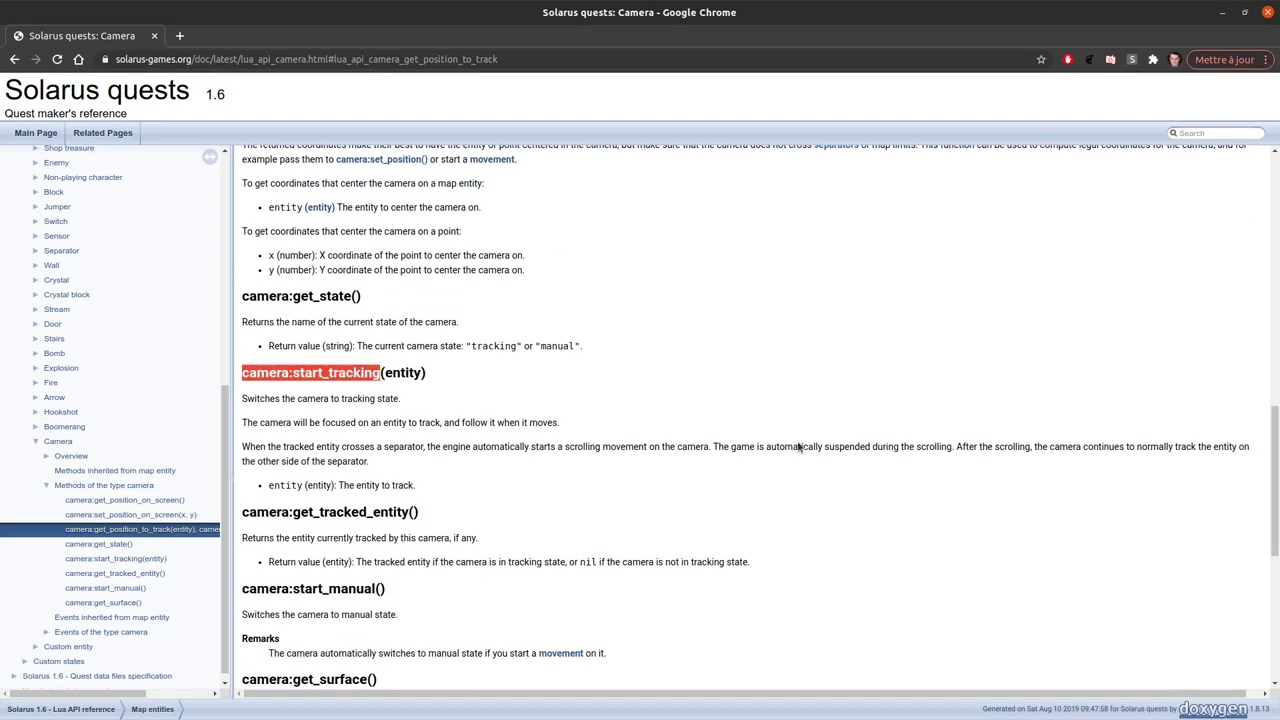
pyautogui.click(797, 441)
pyautogui.scroll(-2, 612, 306)
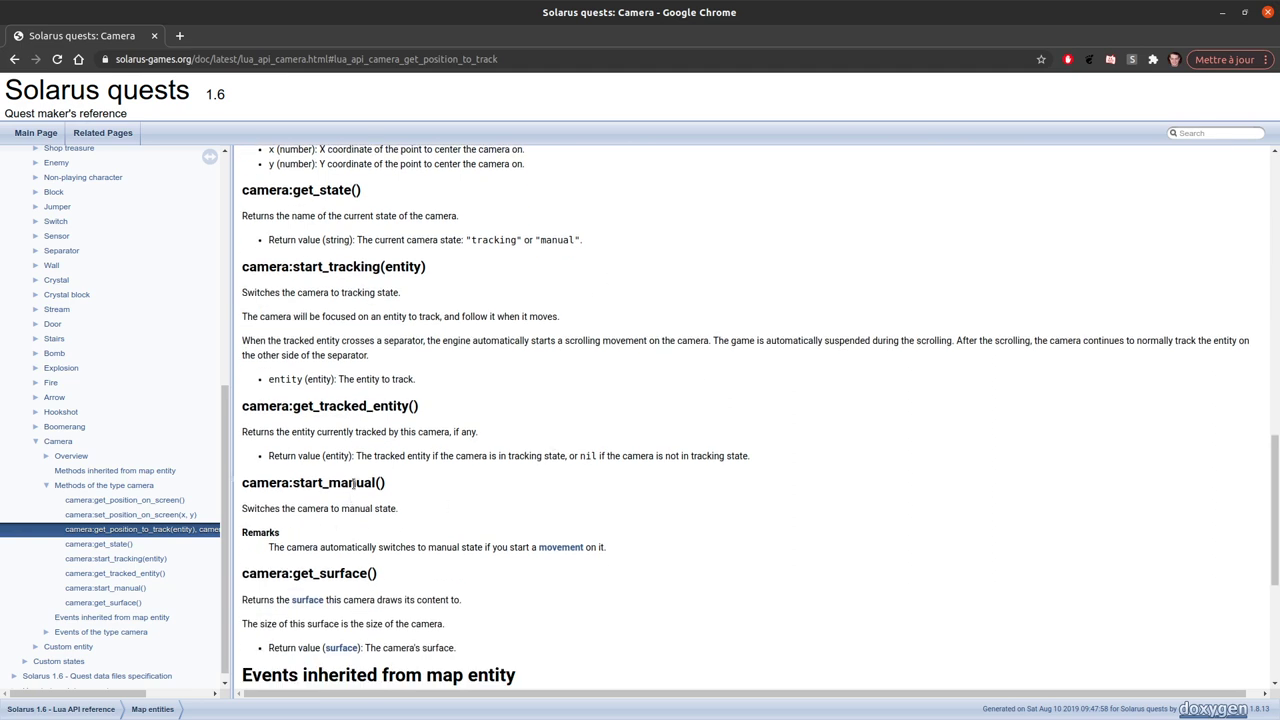
pyautogui.doubleClick(359, 482)
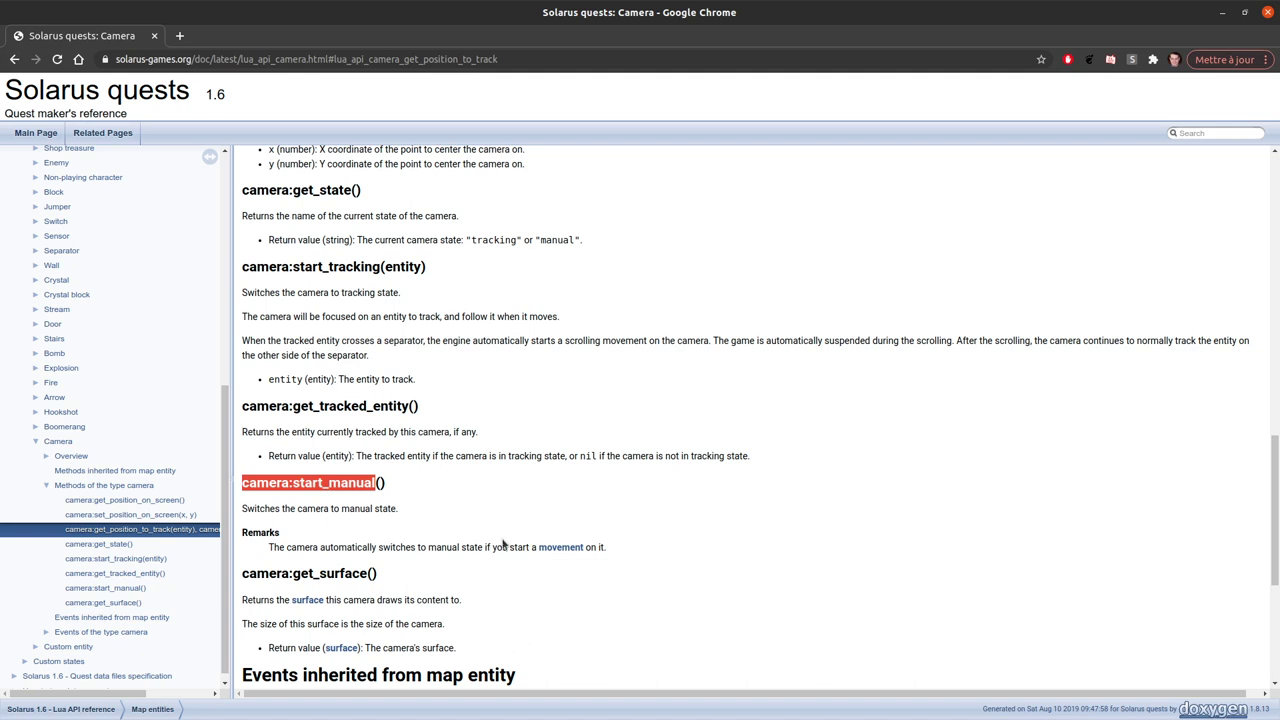
pyautogui.moveTo(612, 548); pyautogui.dragTo(258, 543)
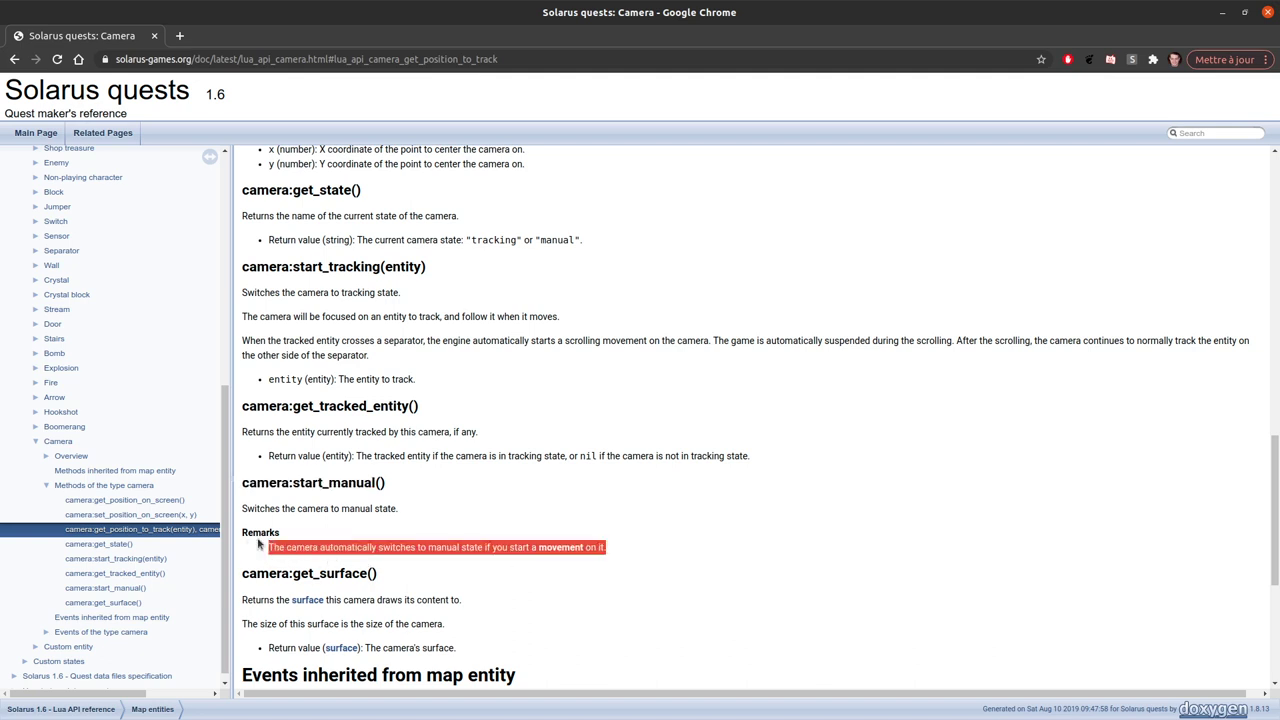
pyautogui.click(258, 543)
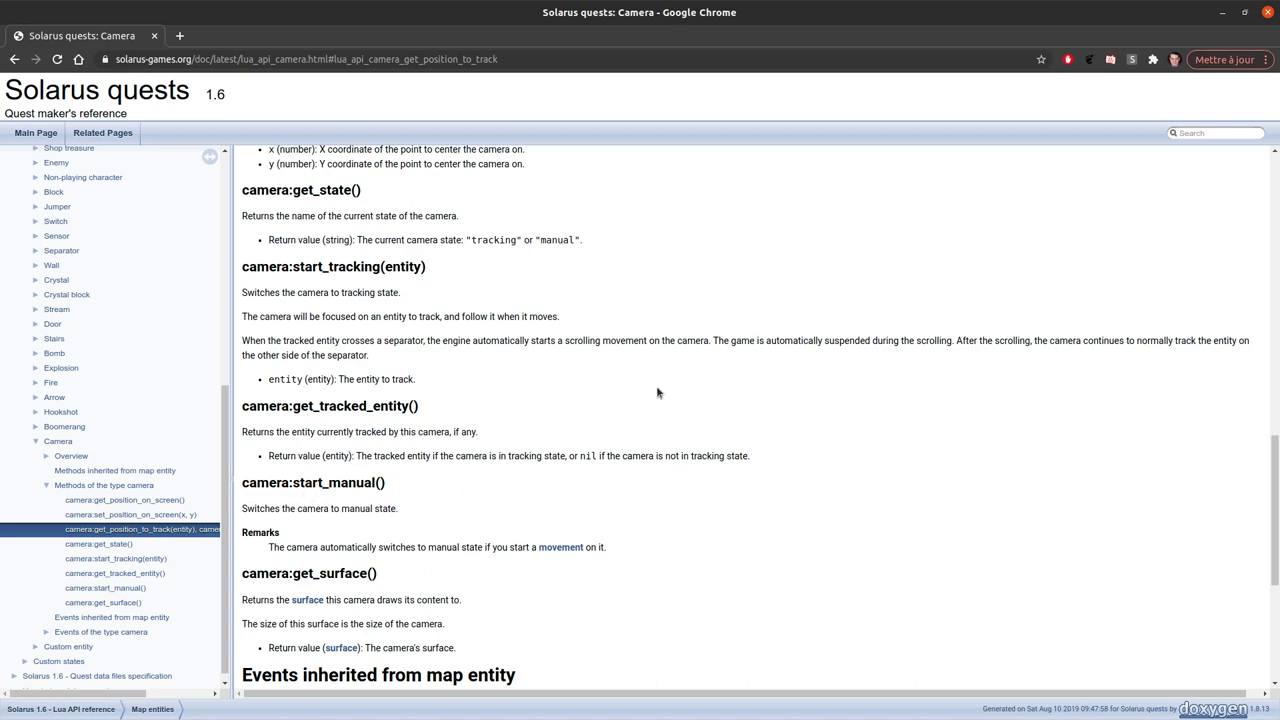
pyautogui.hotkey('alt', 'Tab')
# Add camera:start_tracking(hero) after the unsuspend call on line 18 and save.
pyautogui.click(463, 292)
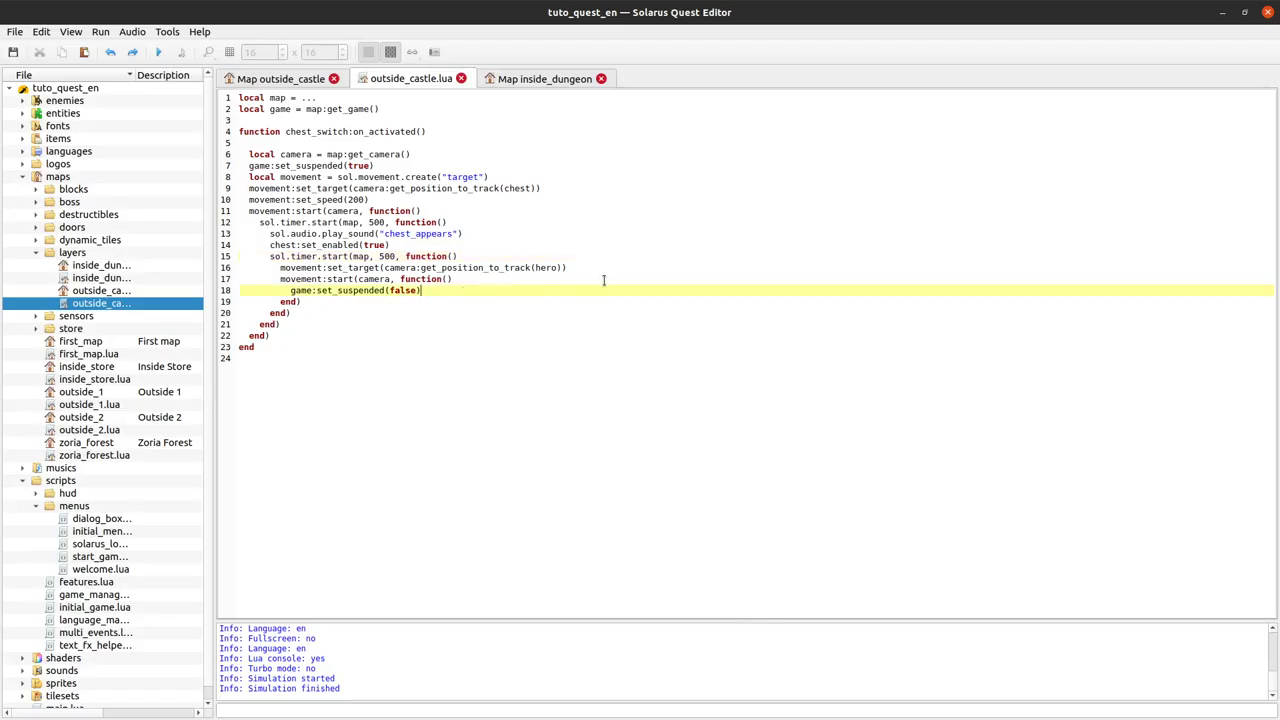
pyautogui.press('Return')
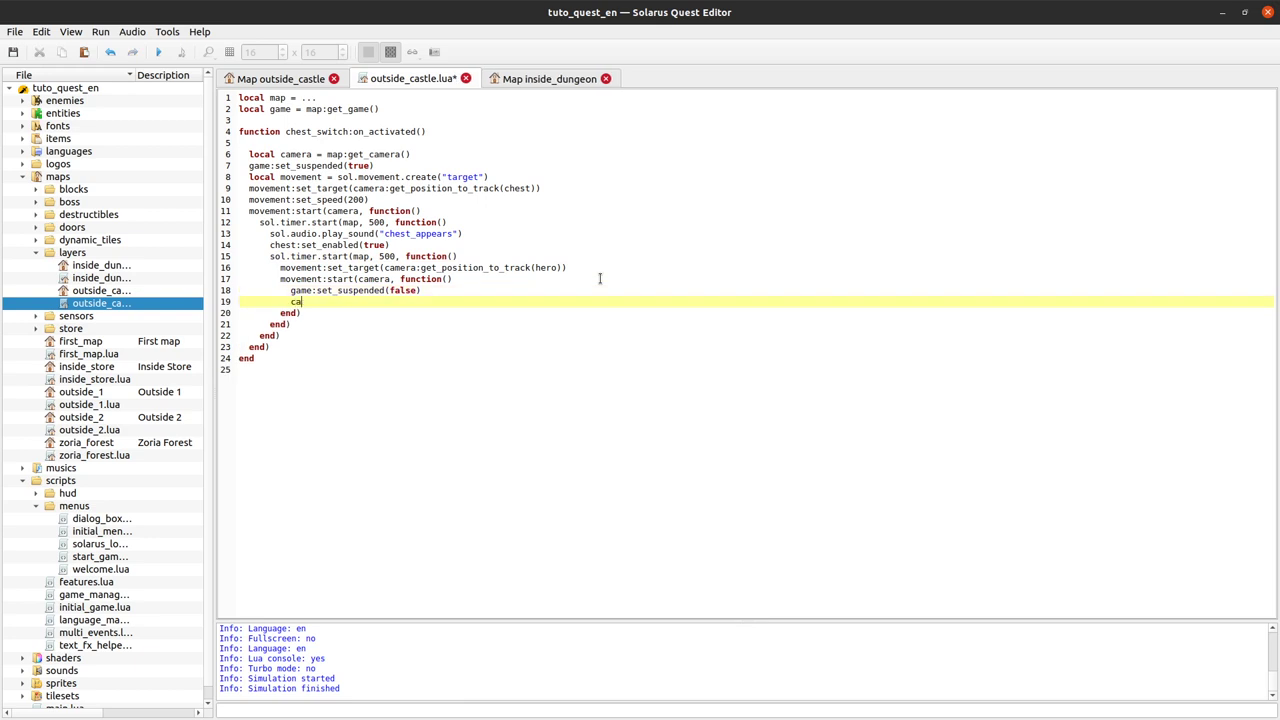
pyautogui.write('camera:seta')
pyautogui.press('BackSpace')
pyautogui.press('BackSpace')
pyautogui.write('art_tracking(herp')
pyautogui.hotkey('ctrl', 's')
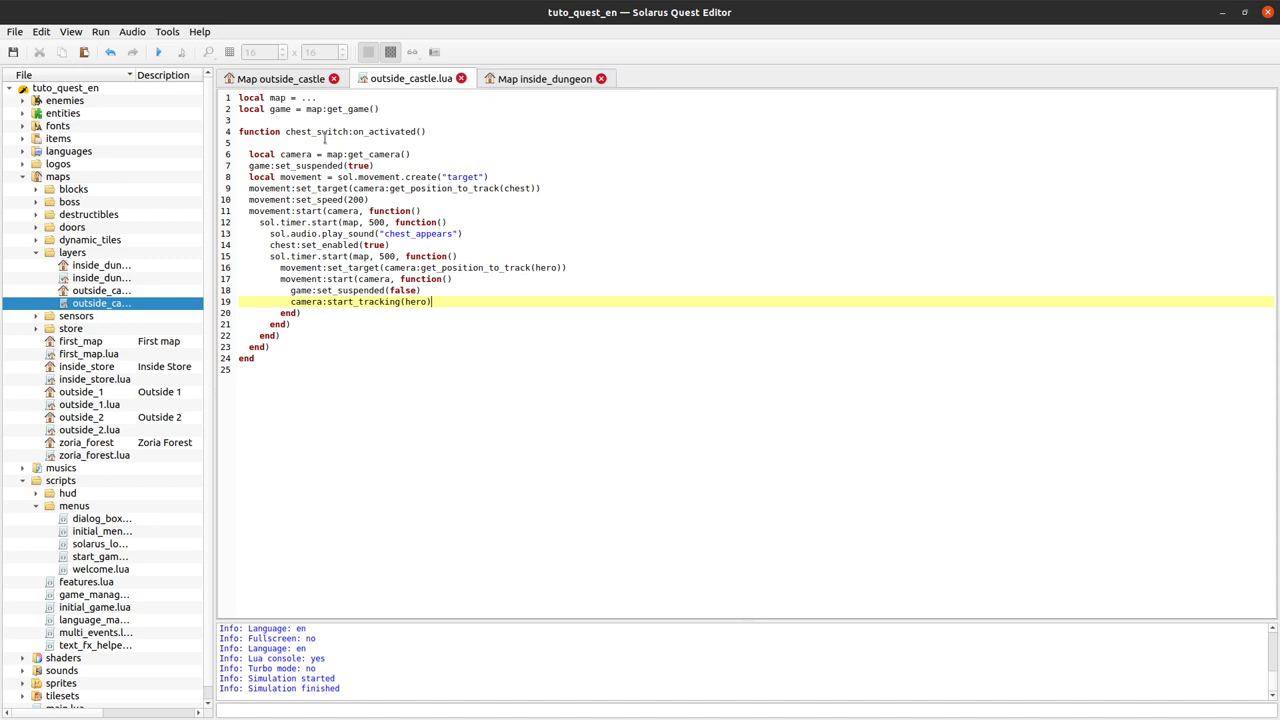
# Run the quest, walk the hero right and down to check camera following, then close it.
pyautogui.click(158, 52)
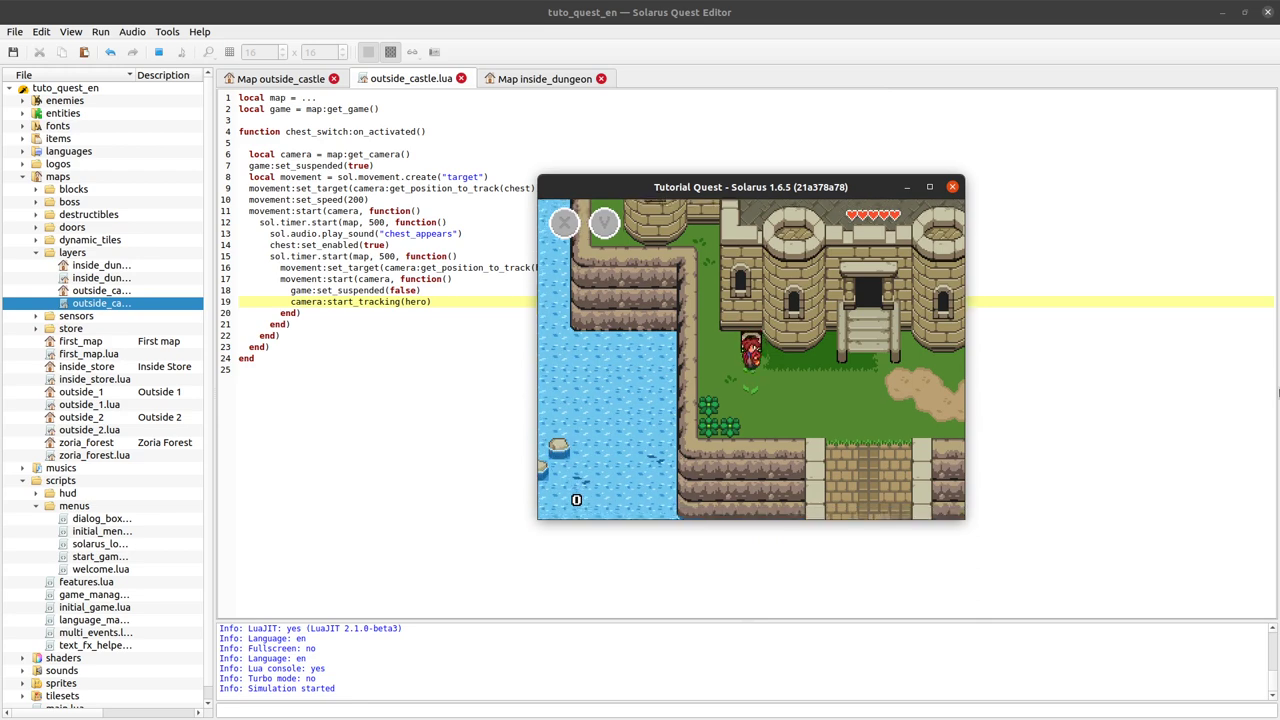
pyautogui.press('Right')
pyautogui.press('Right')
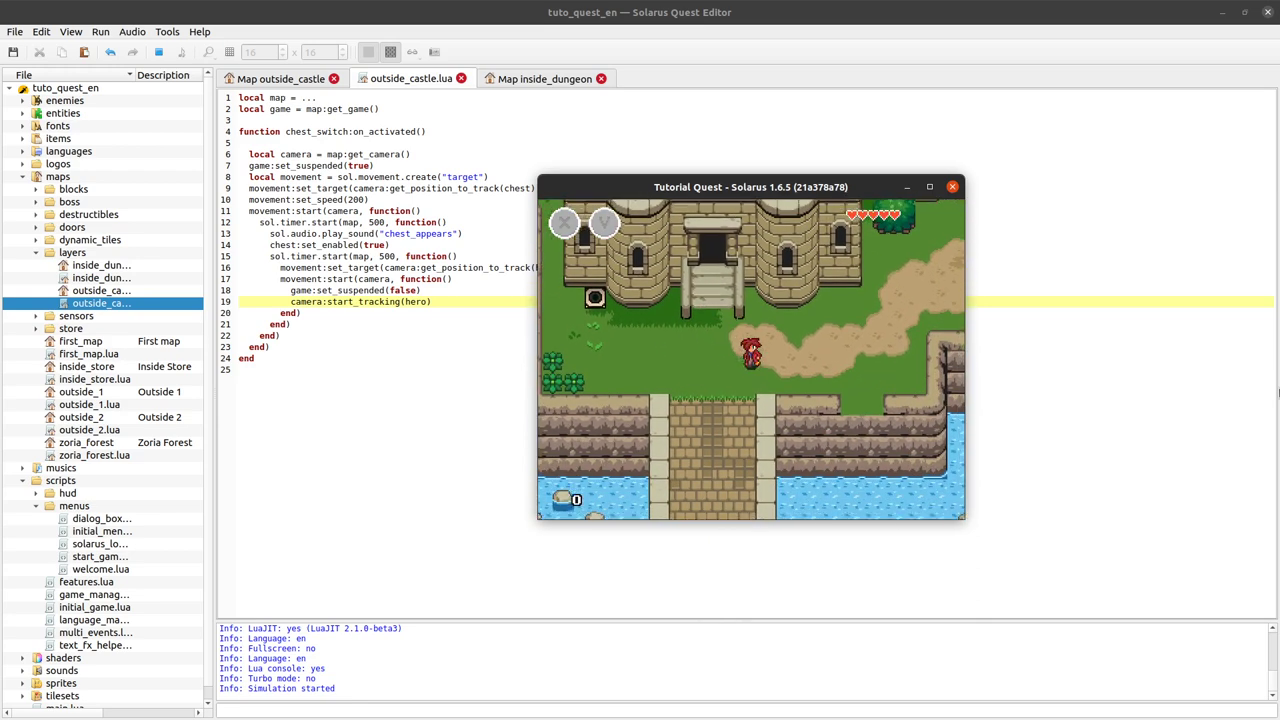
pyautogui.press('Down')
pyautogui.press('Down')
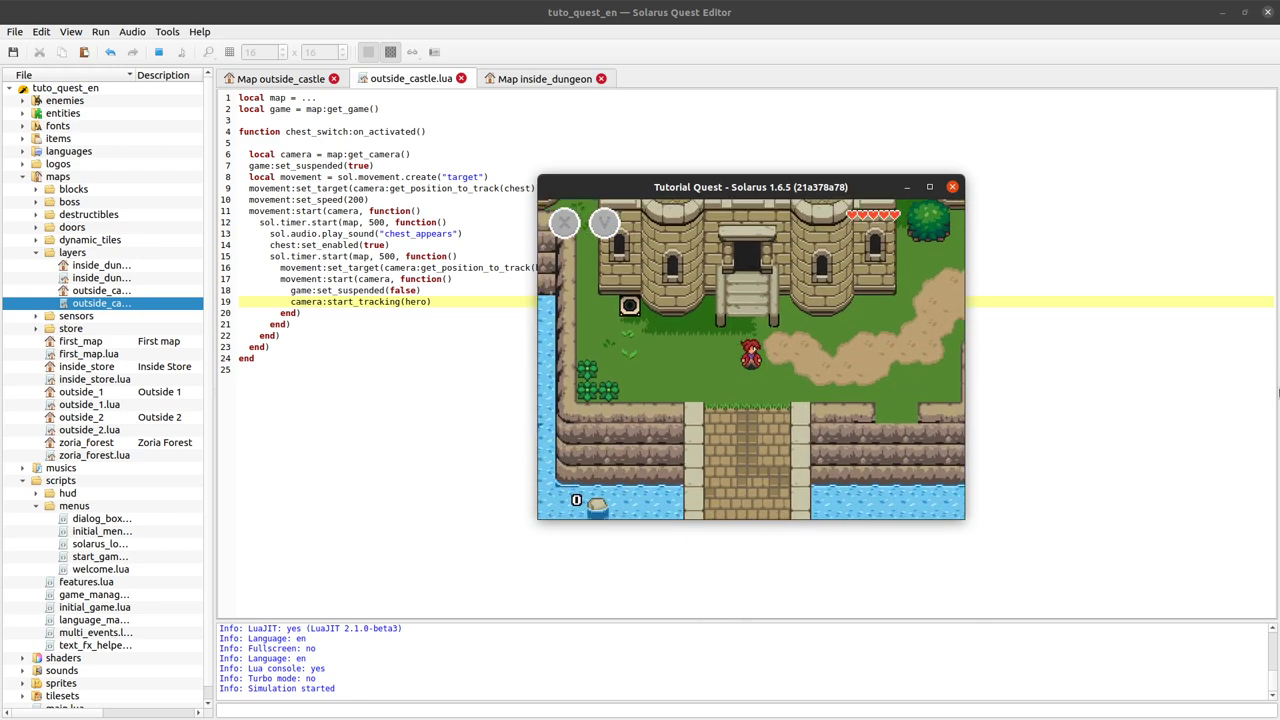
pyautogui.click(952, 187)
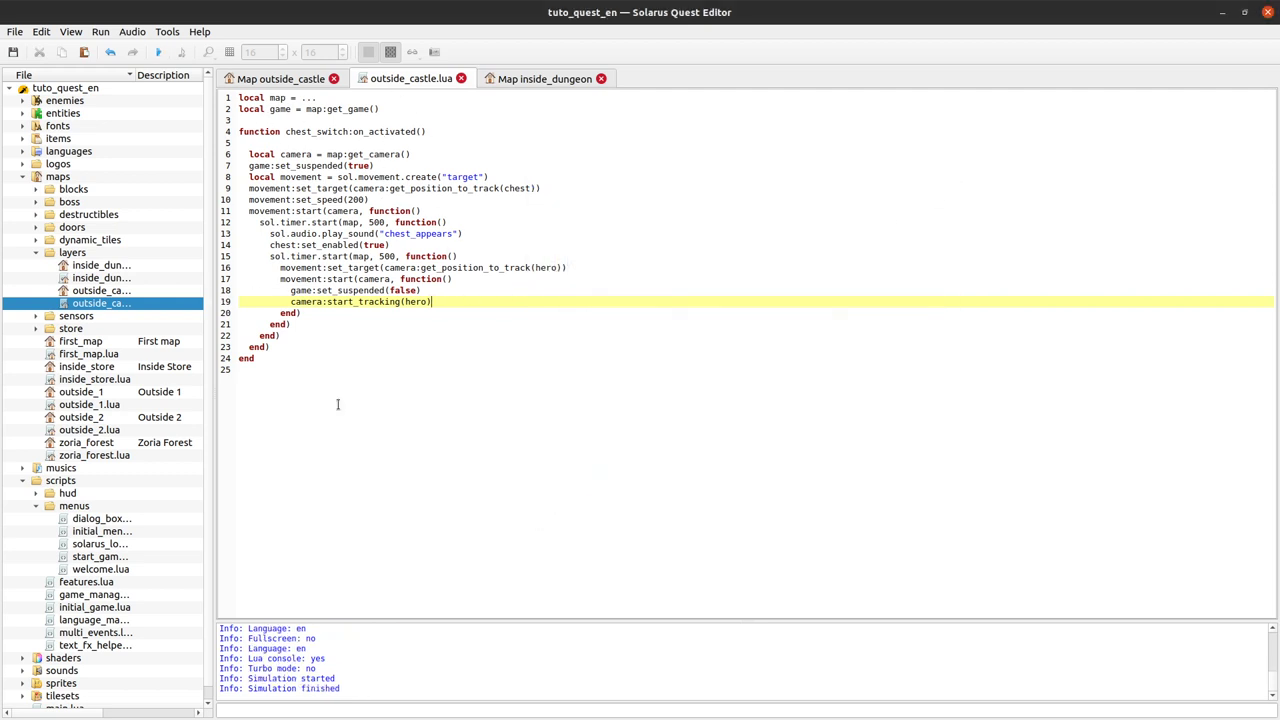
# Review the nested timer code and highlight camera, movement, start_tracking and get_position_to_track.
pyautogui.click(317, 443)
pyautogui.moveTo(317, 443); pyautogui.dragTo(274, 218)
pyautogui.click(274, 218)
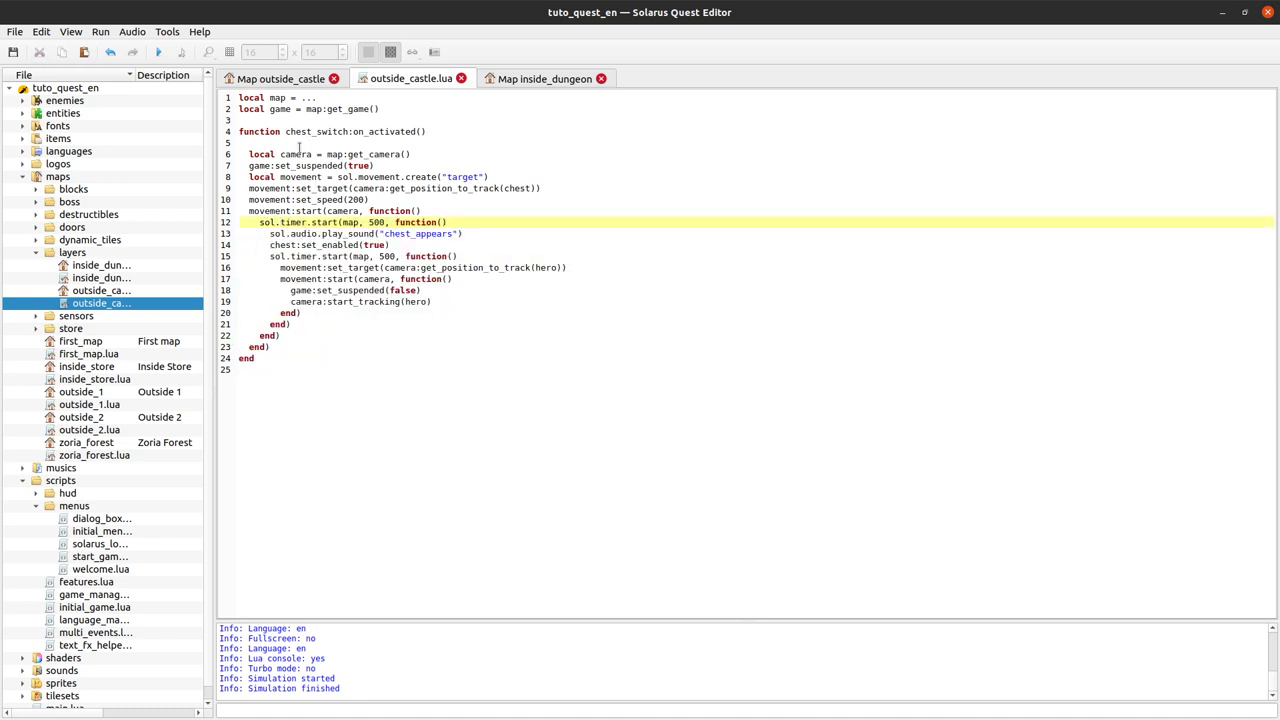
pyautogui.doubleClick(297, 152)
pyautogui.click(355, 120)
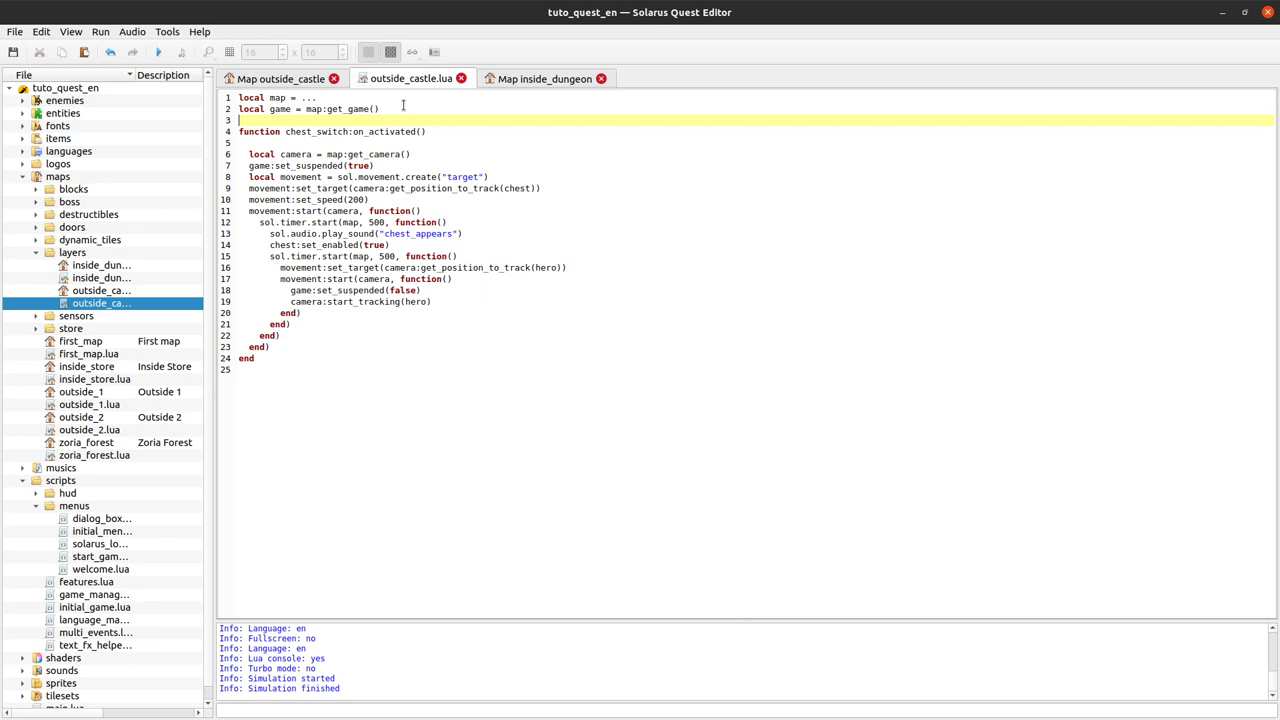
pyautogui.doubleClick(266, 199)
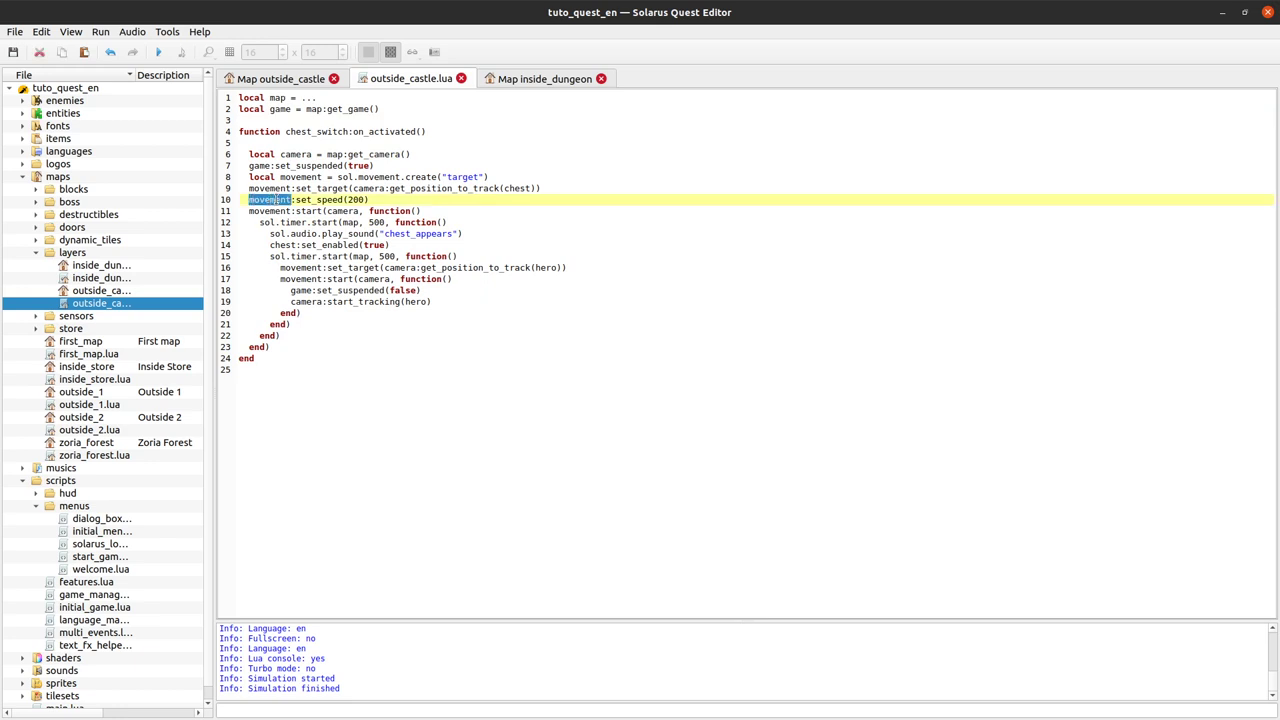
pyautogui.click(380, 201)
pyautogui.doubleClick(351, 301)
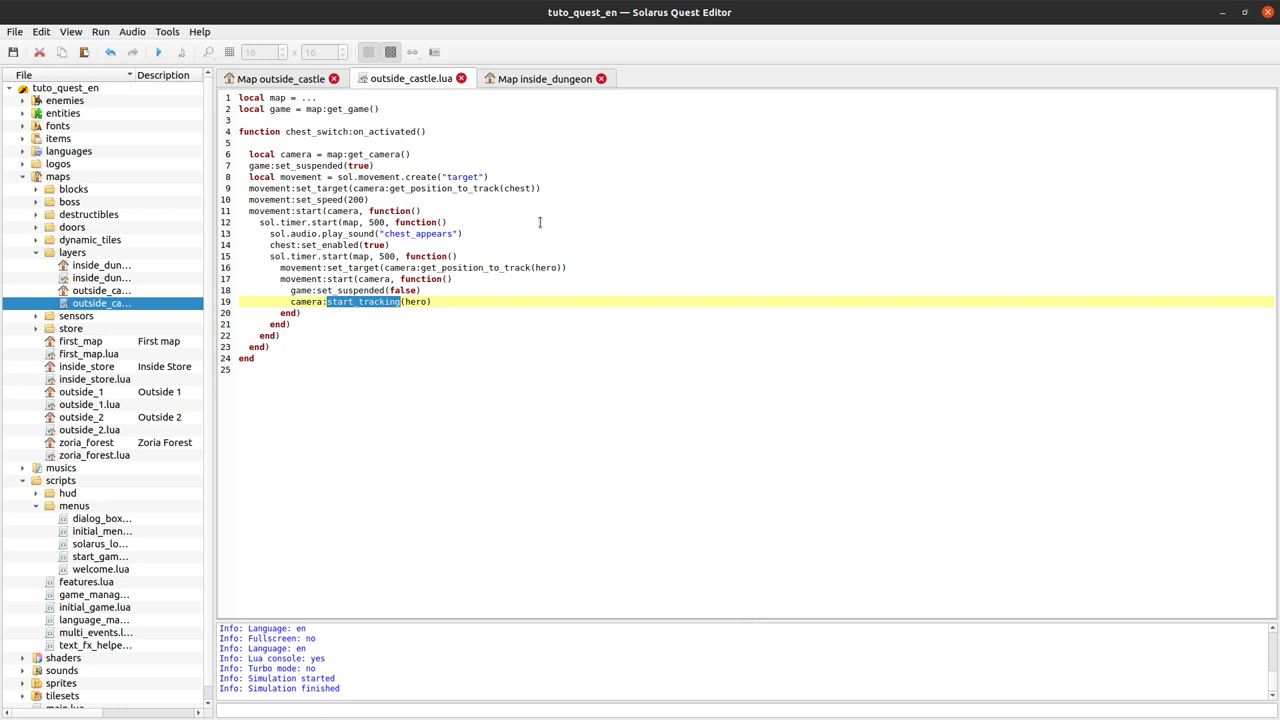
pyautogui.click(399, 289)
pyautogui.doubleClick(505, 267)
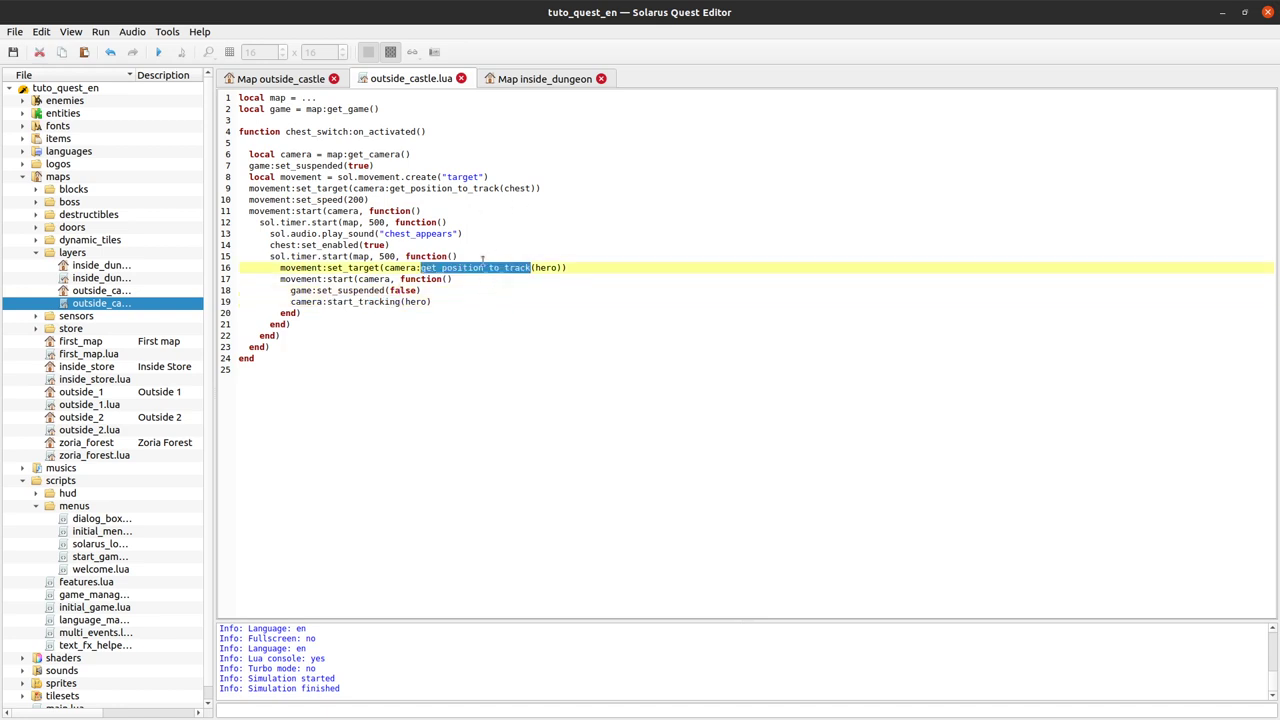
pyautogui.click(484, 245)
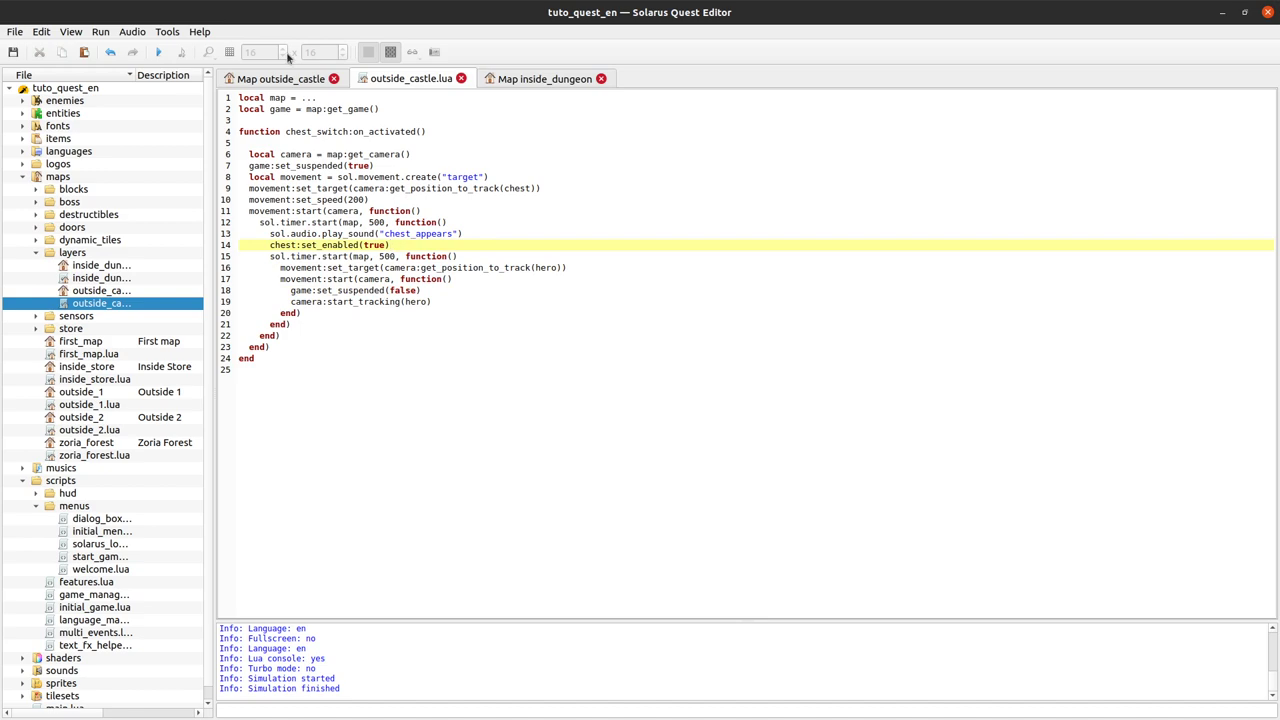
pyautogui.click(285, 78)
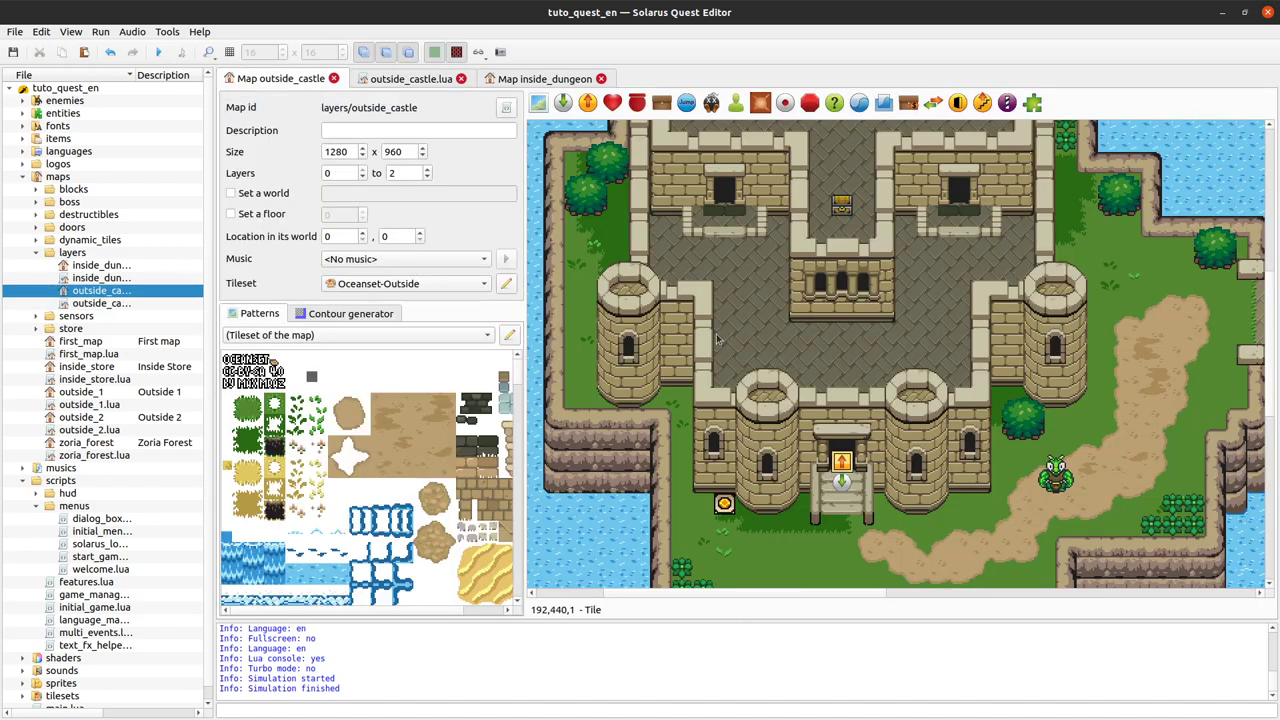
pyautogui.scroll(2, 750, 350)
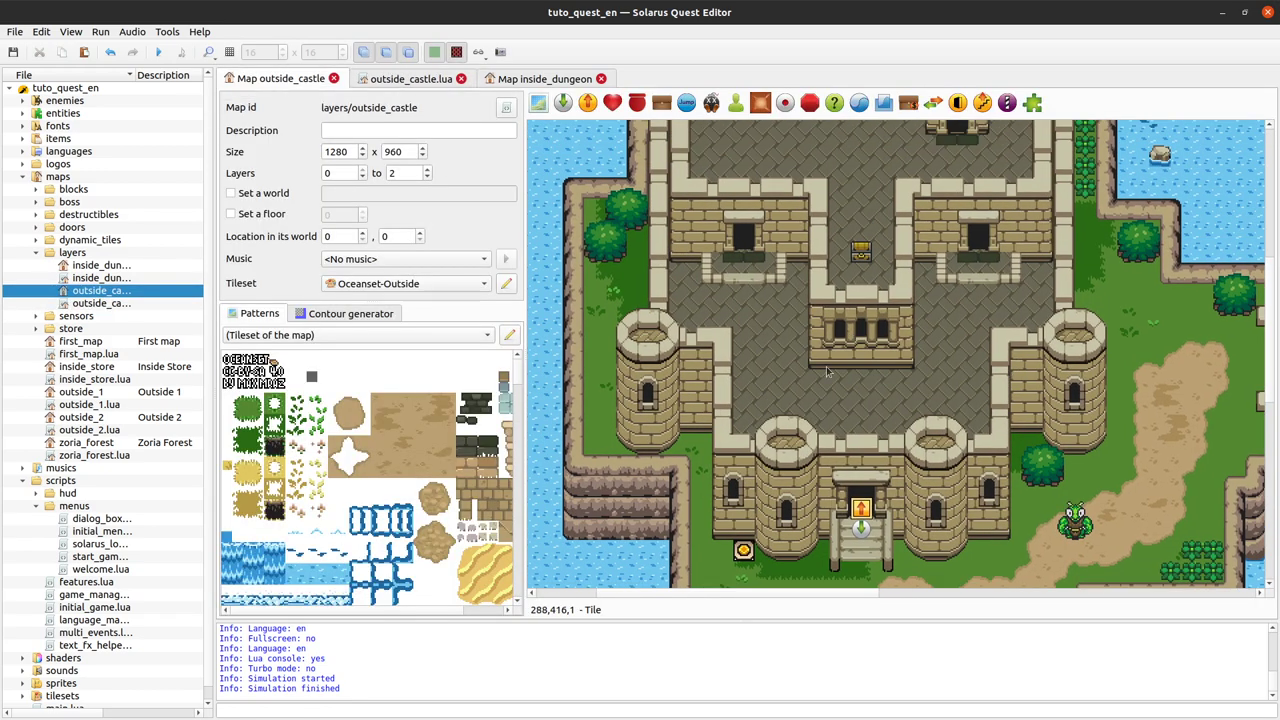
pyautogui.scroll(-2, 827, 372)
pyautogui.hscroll(2, 840, 374)
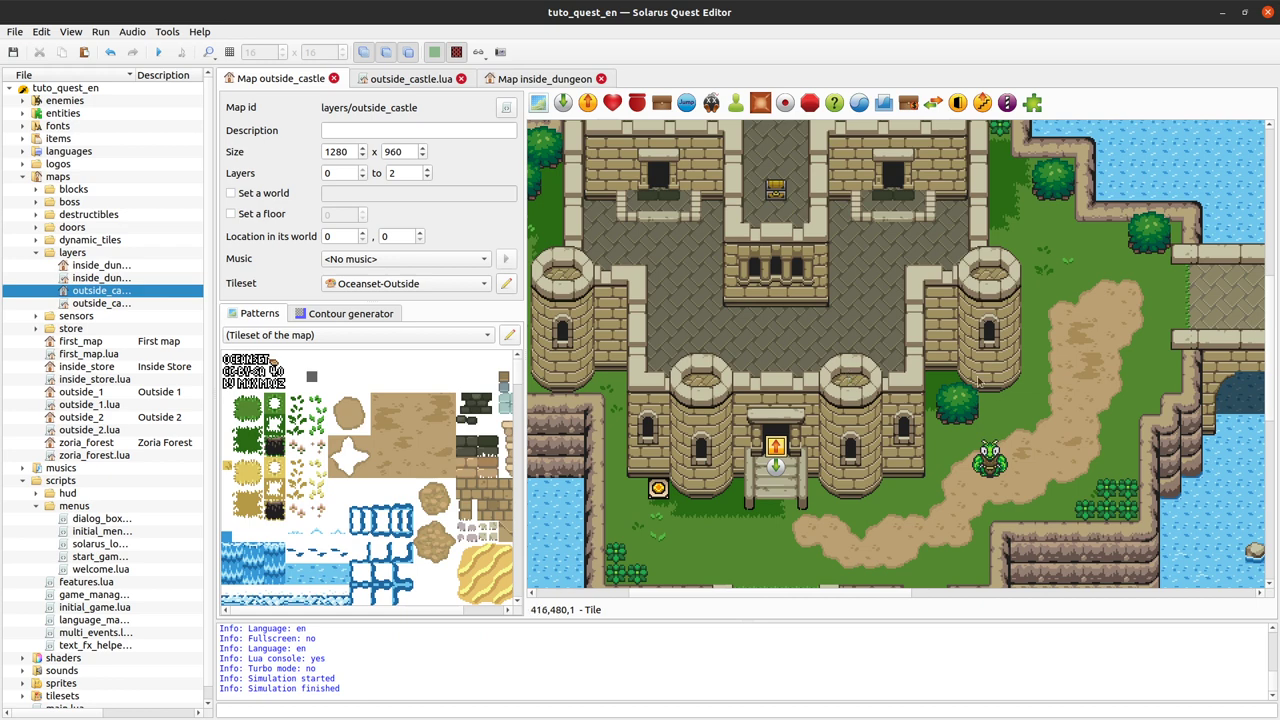
pyautogui.scroll(-1, 980, 382)
pyautogui.hscroll(-1, 980, 382)
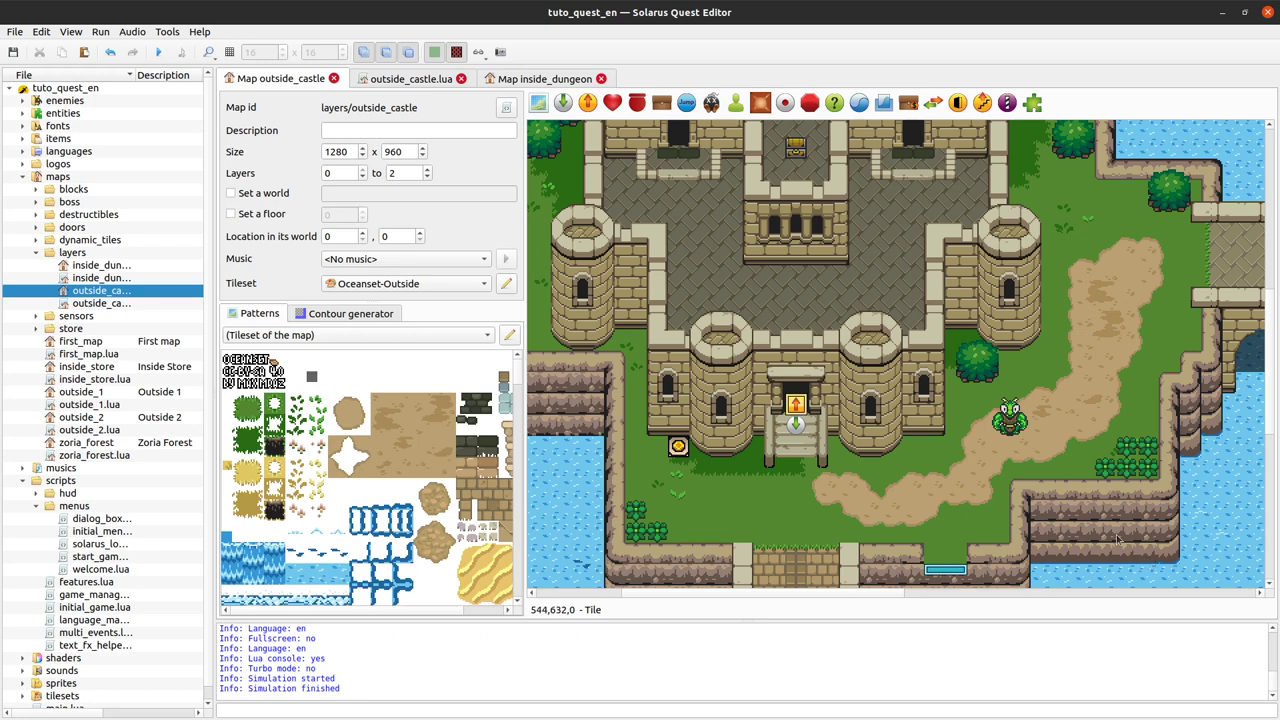
pyautogui.click(158, 52)
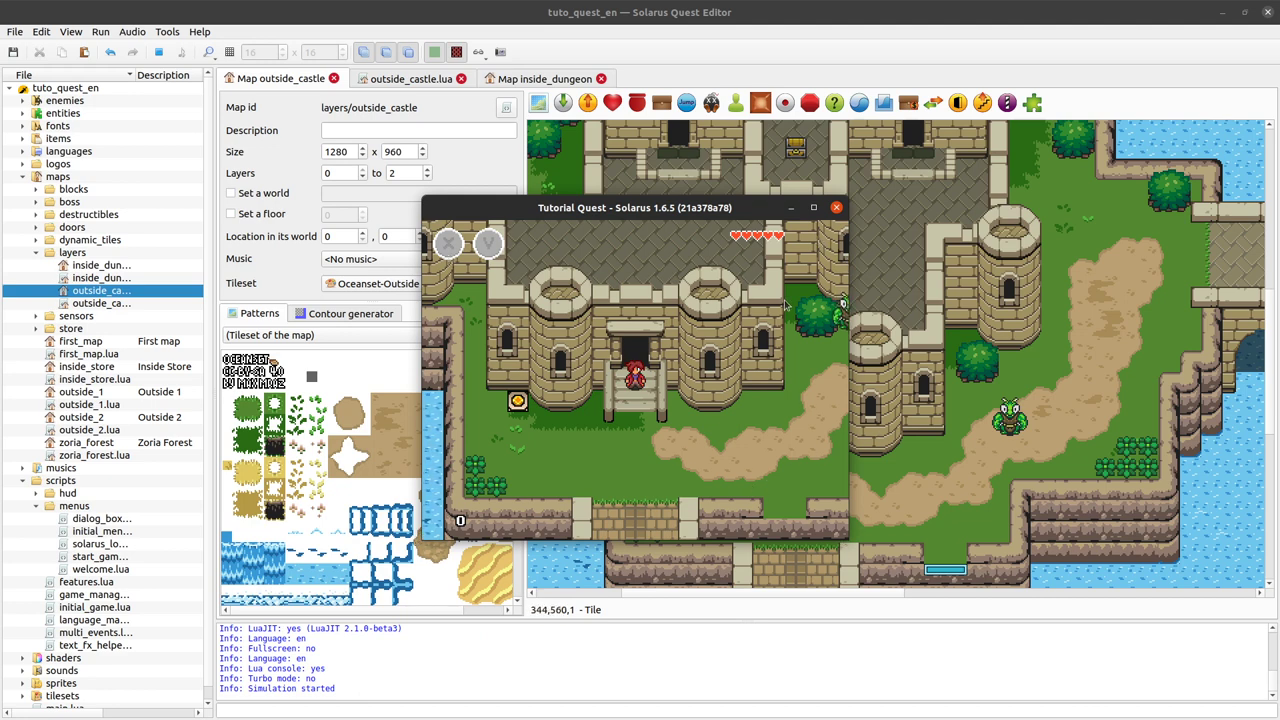
pyautogui.click(838, 209)
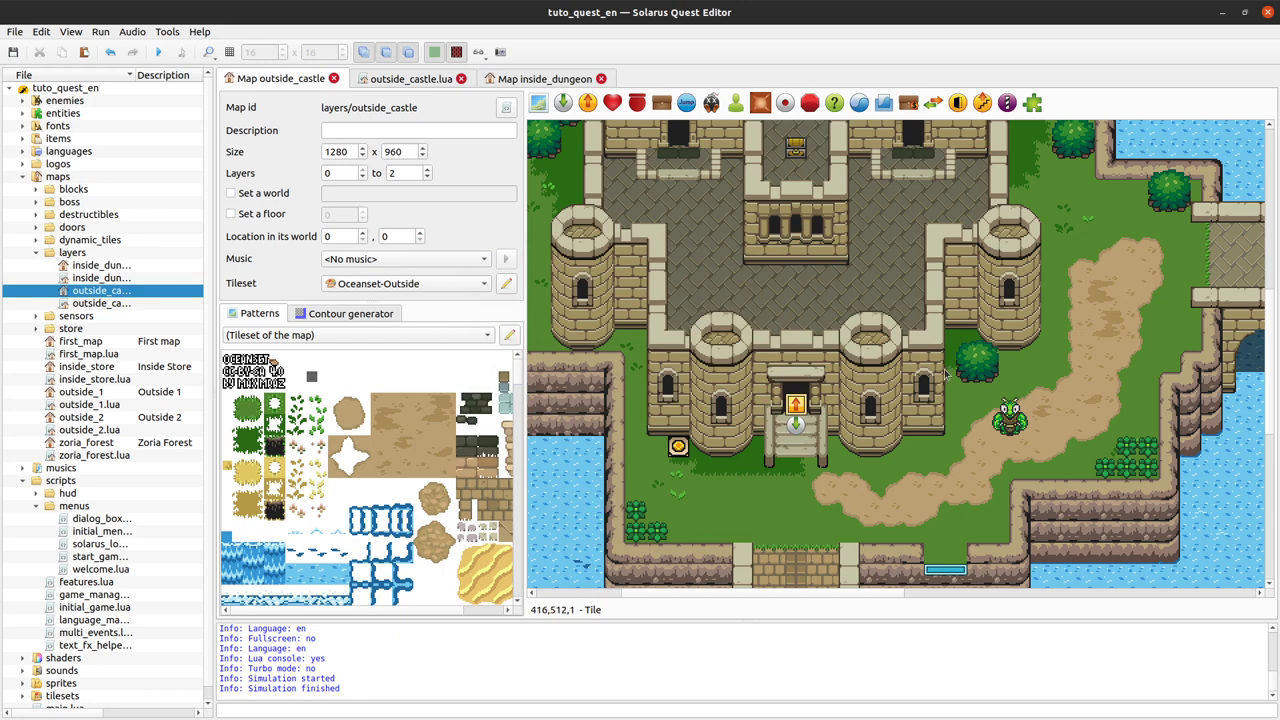